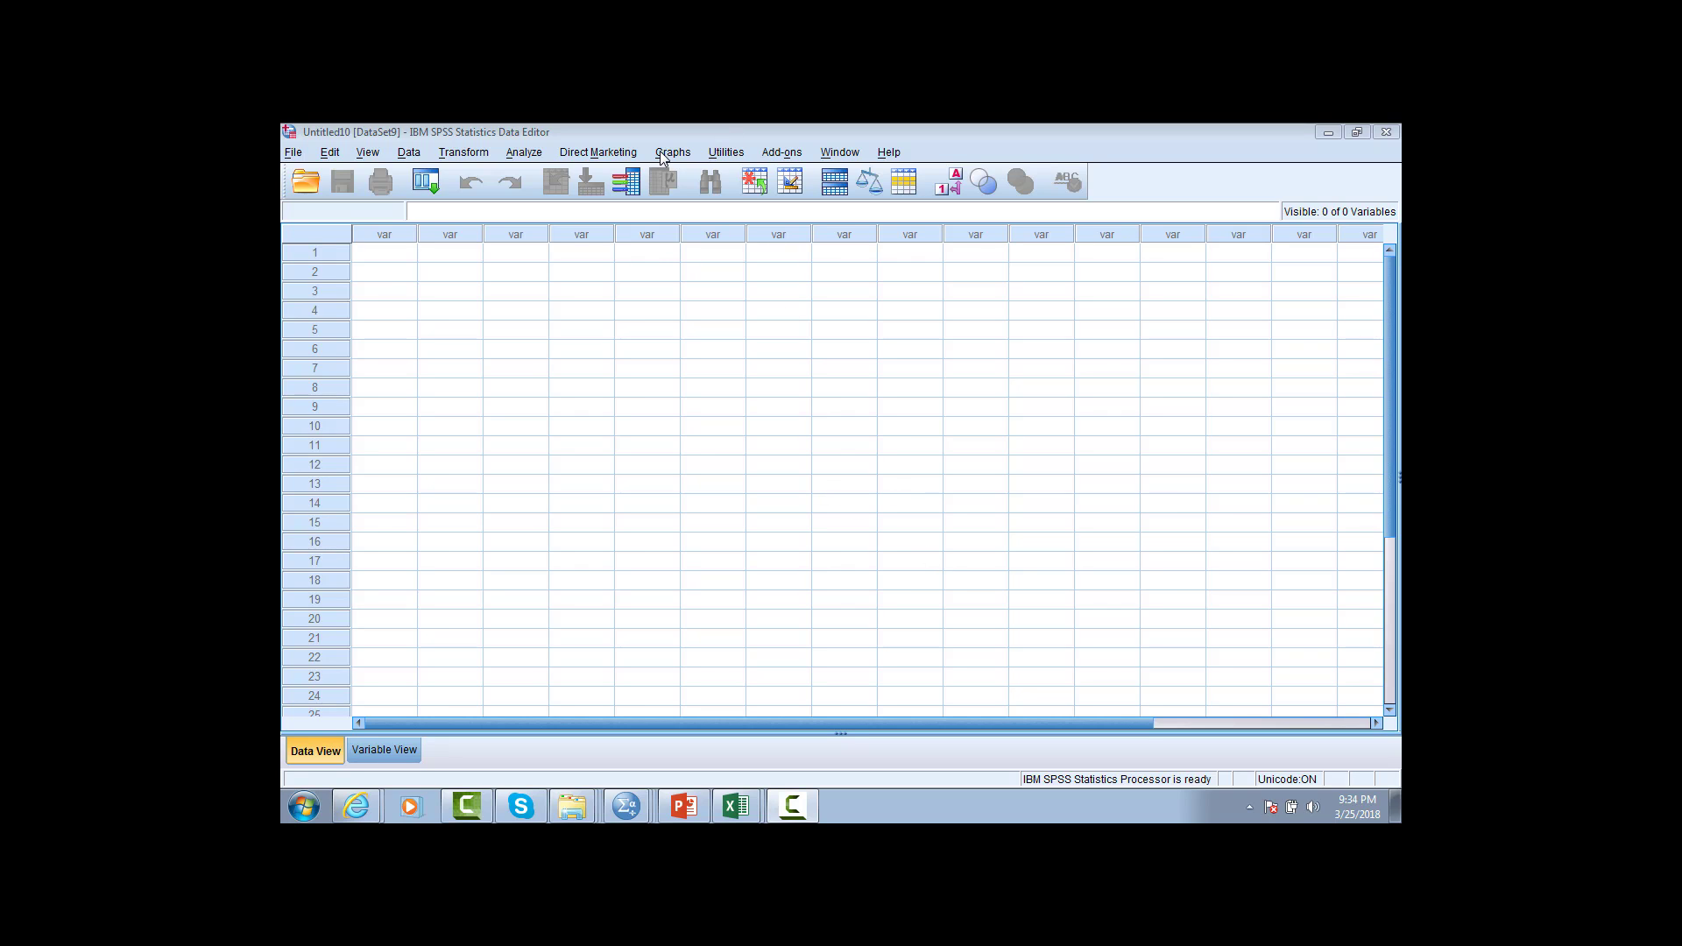
# Step: Open the Excel file MH0.xls from the Desktop, reading worksheet hs0 with variable names from the first row
pyautogui.click(293, 152)
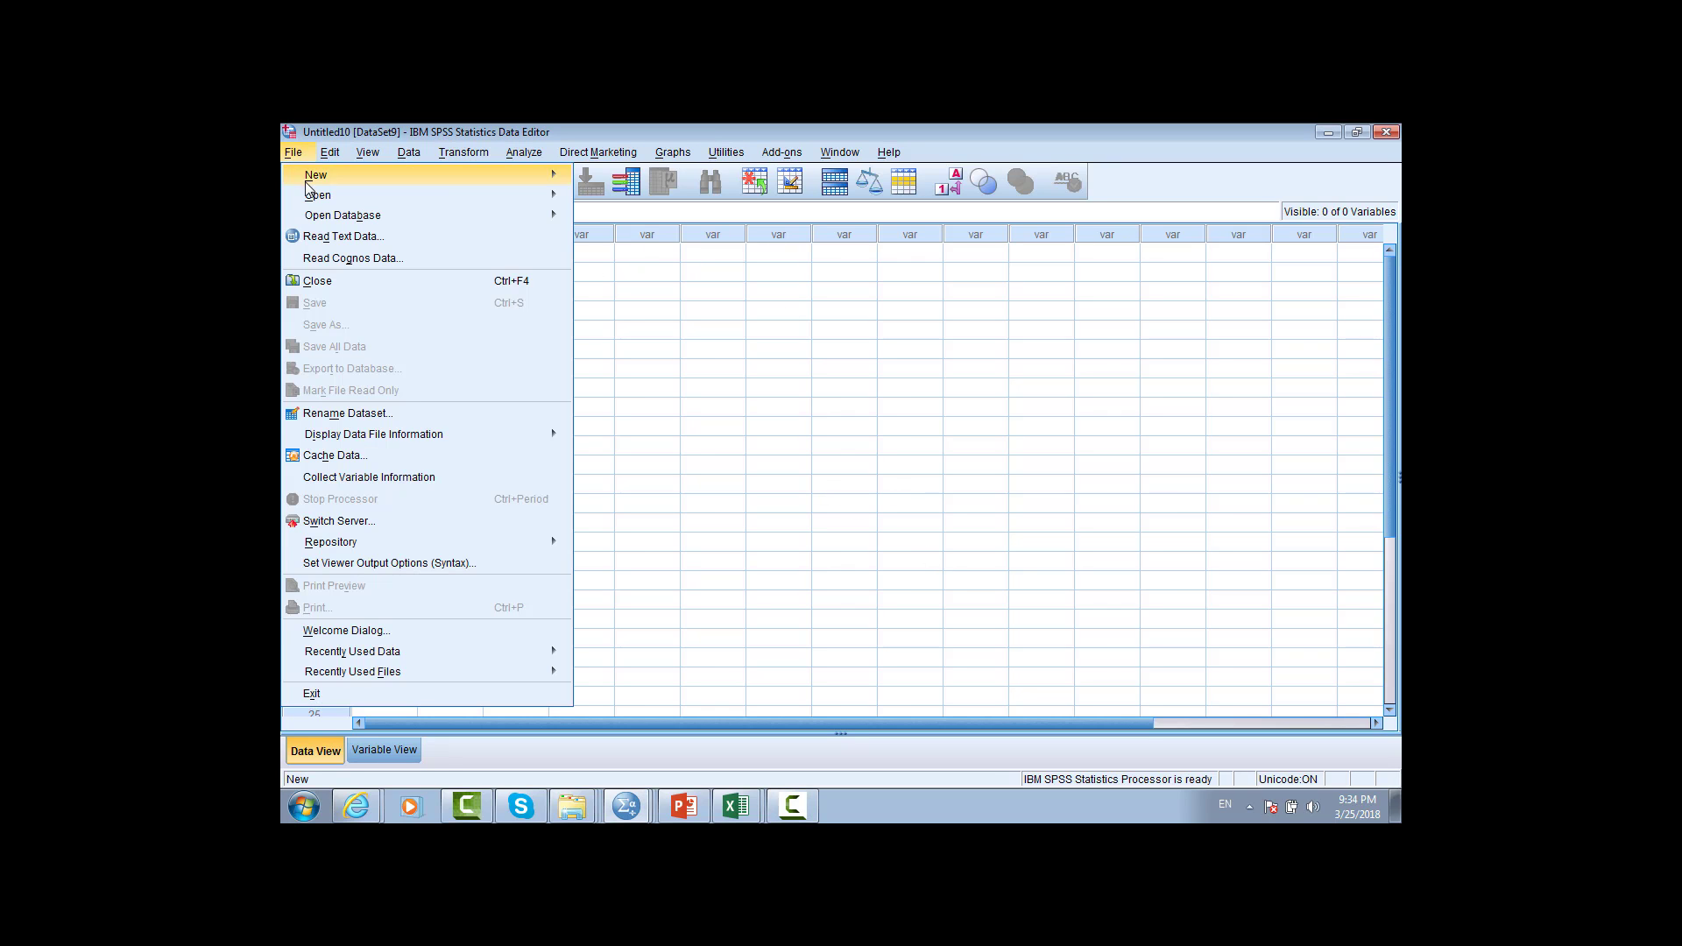
pyautogui.moveTo(552, 214)
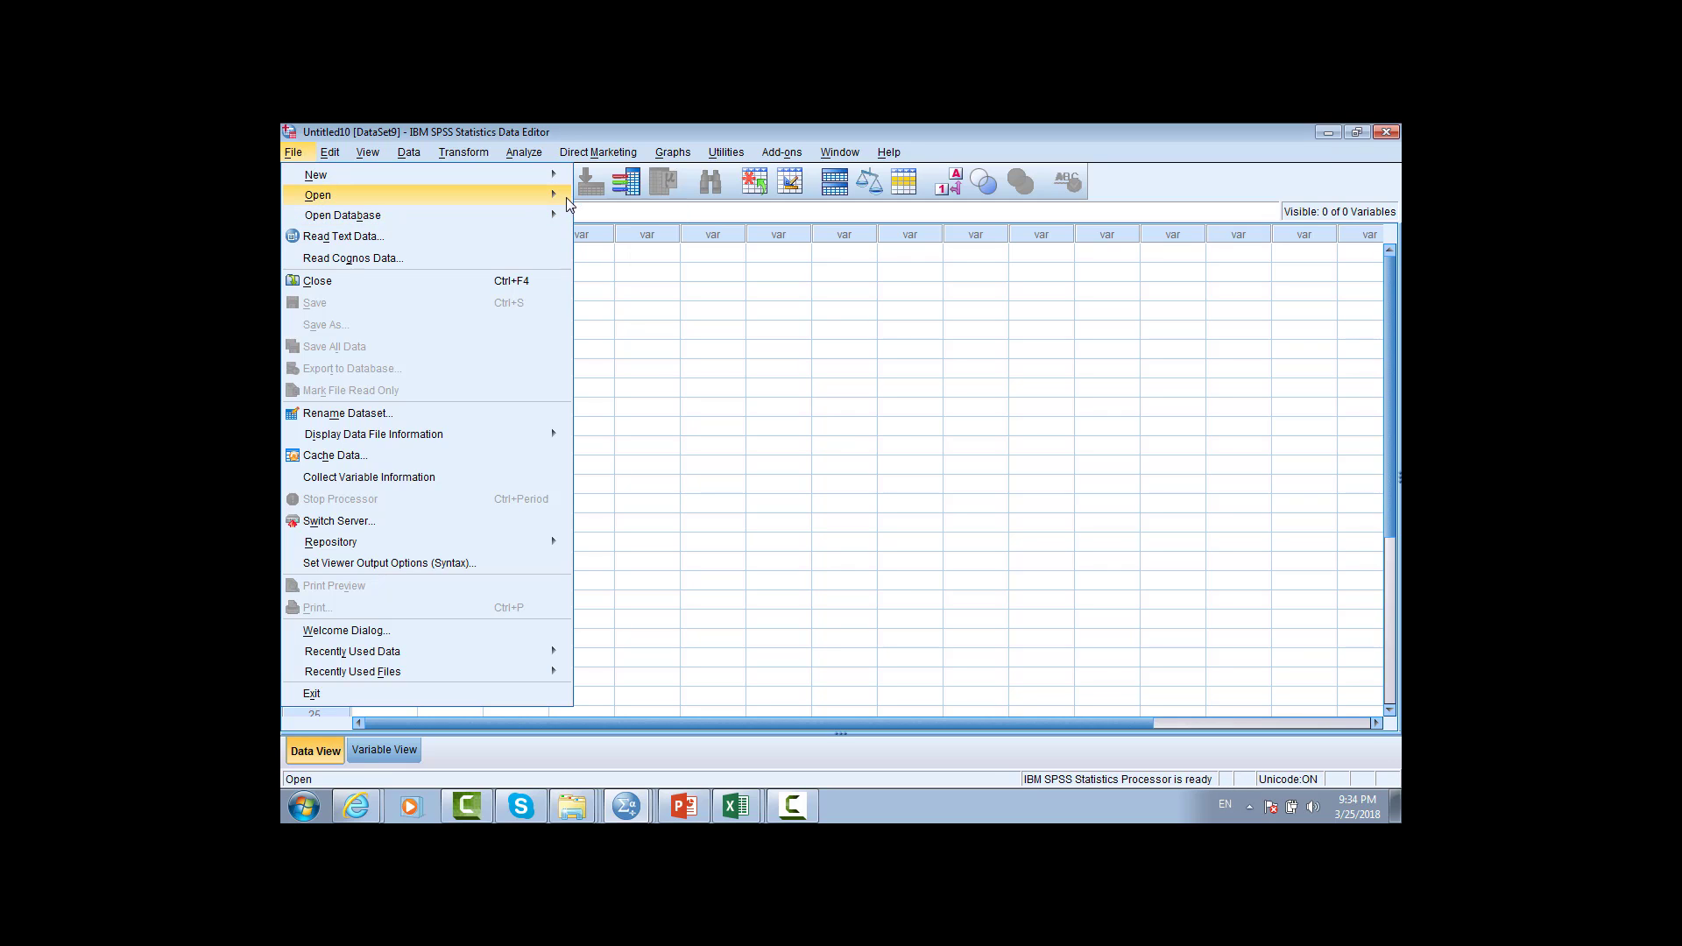
pyautogui.click(624, 200)
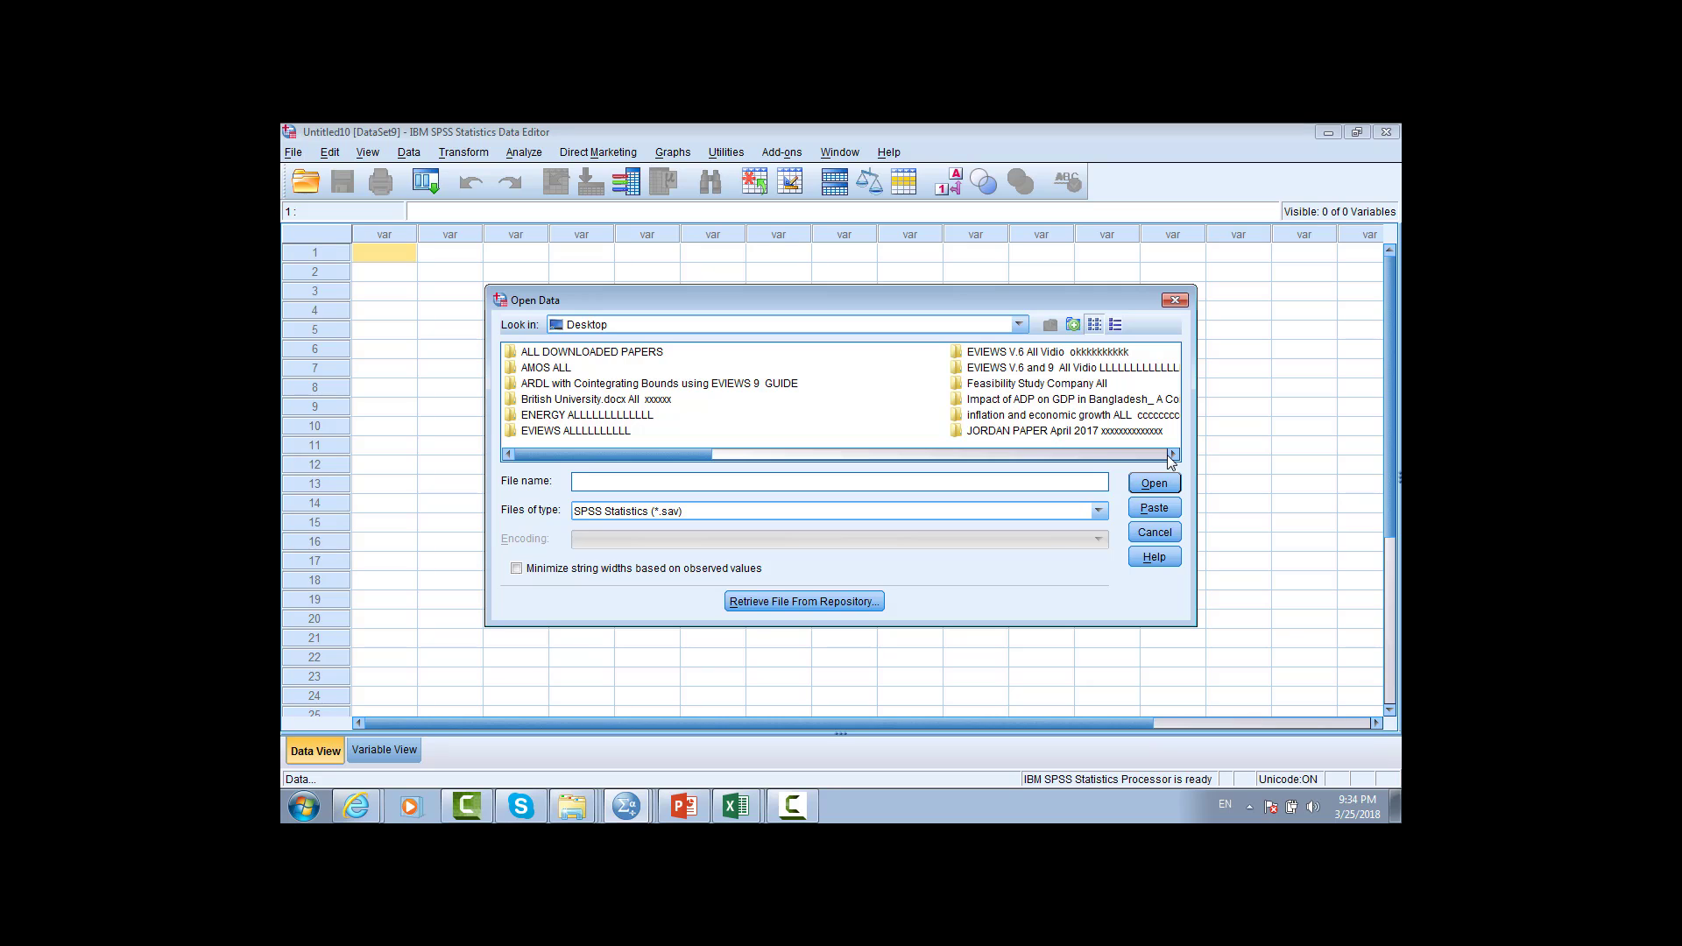
pyautogui.click(1098, 511)
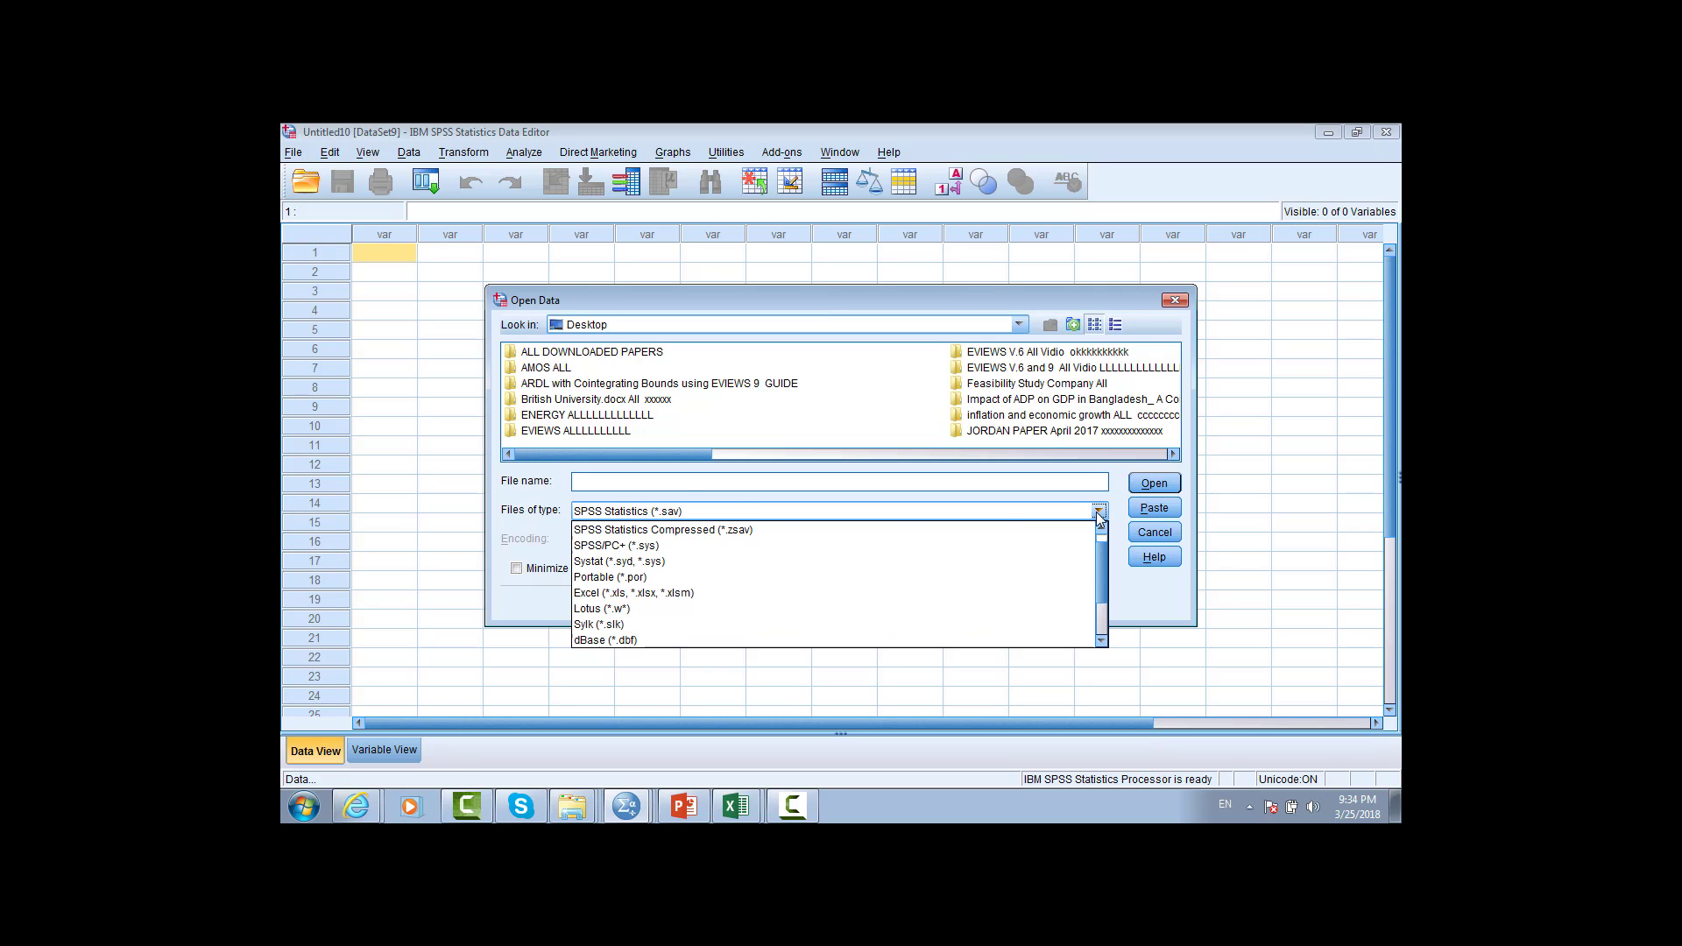
pyautogui.click(900, 592)
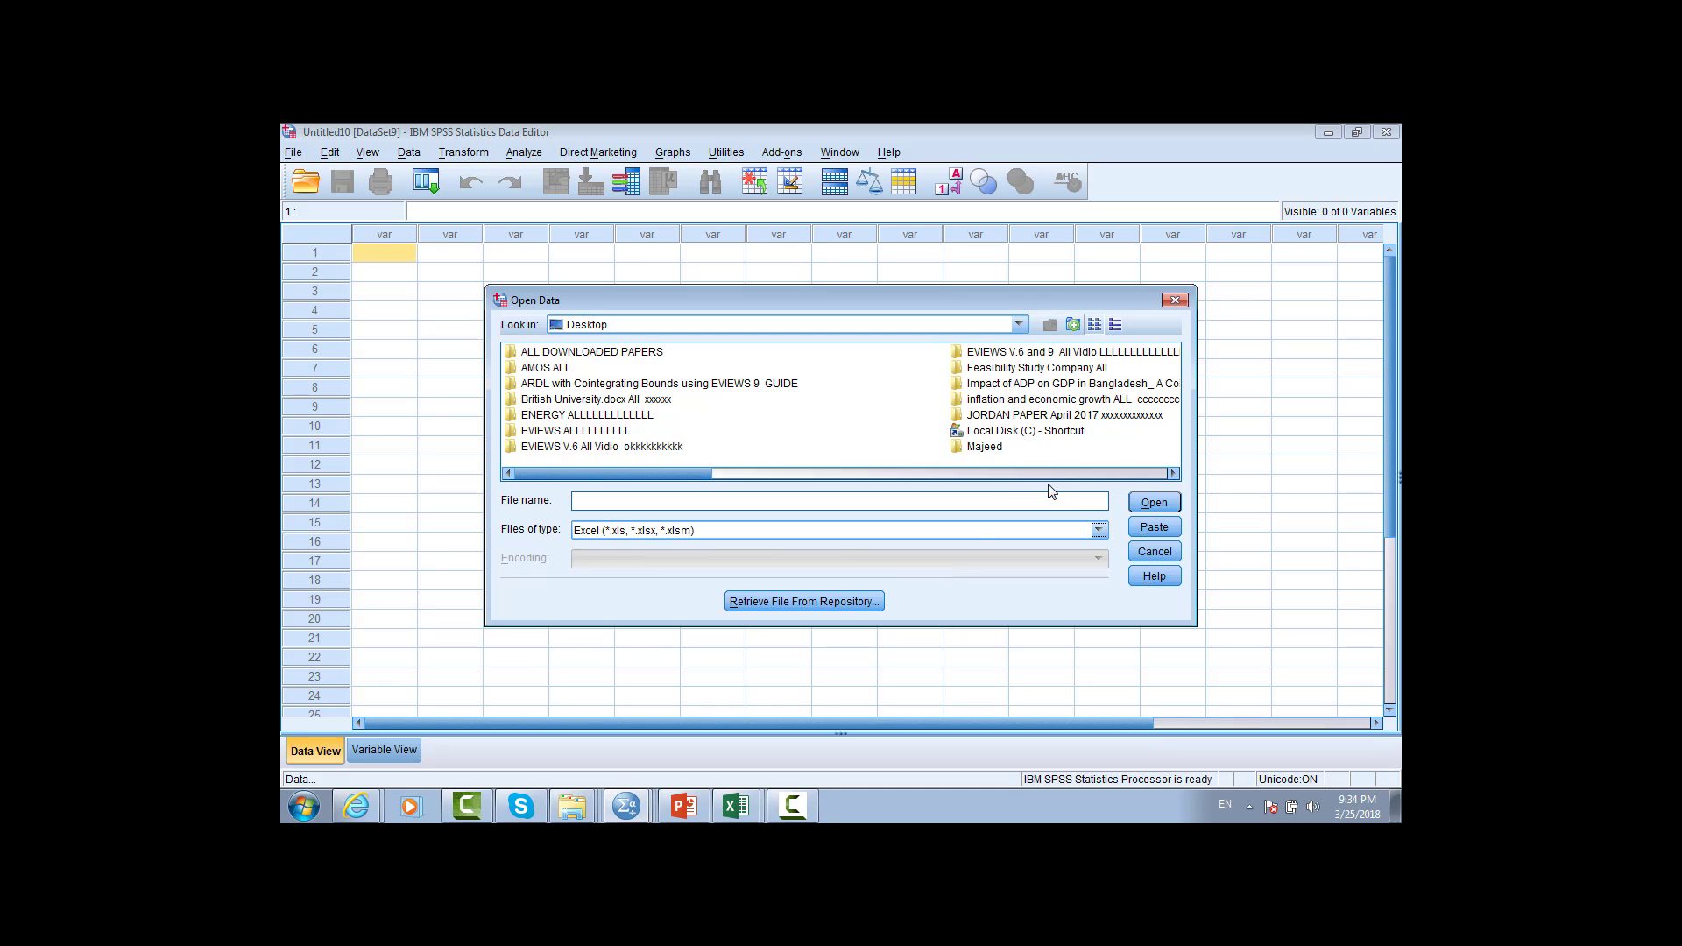
pyautogui.click(1117, 474)
pyautogui.click(1117, 474)
pyautogui.click(1117, 473)
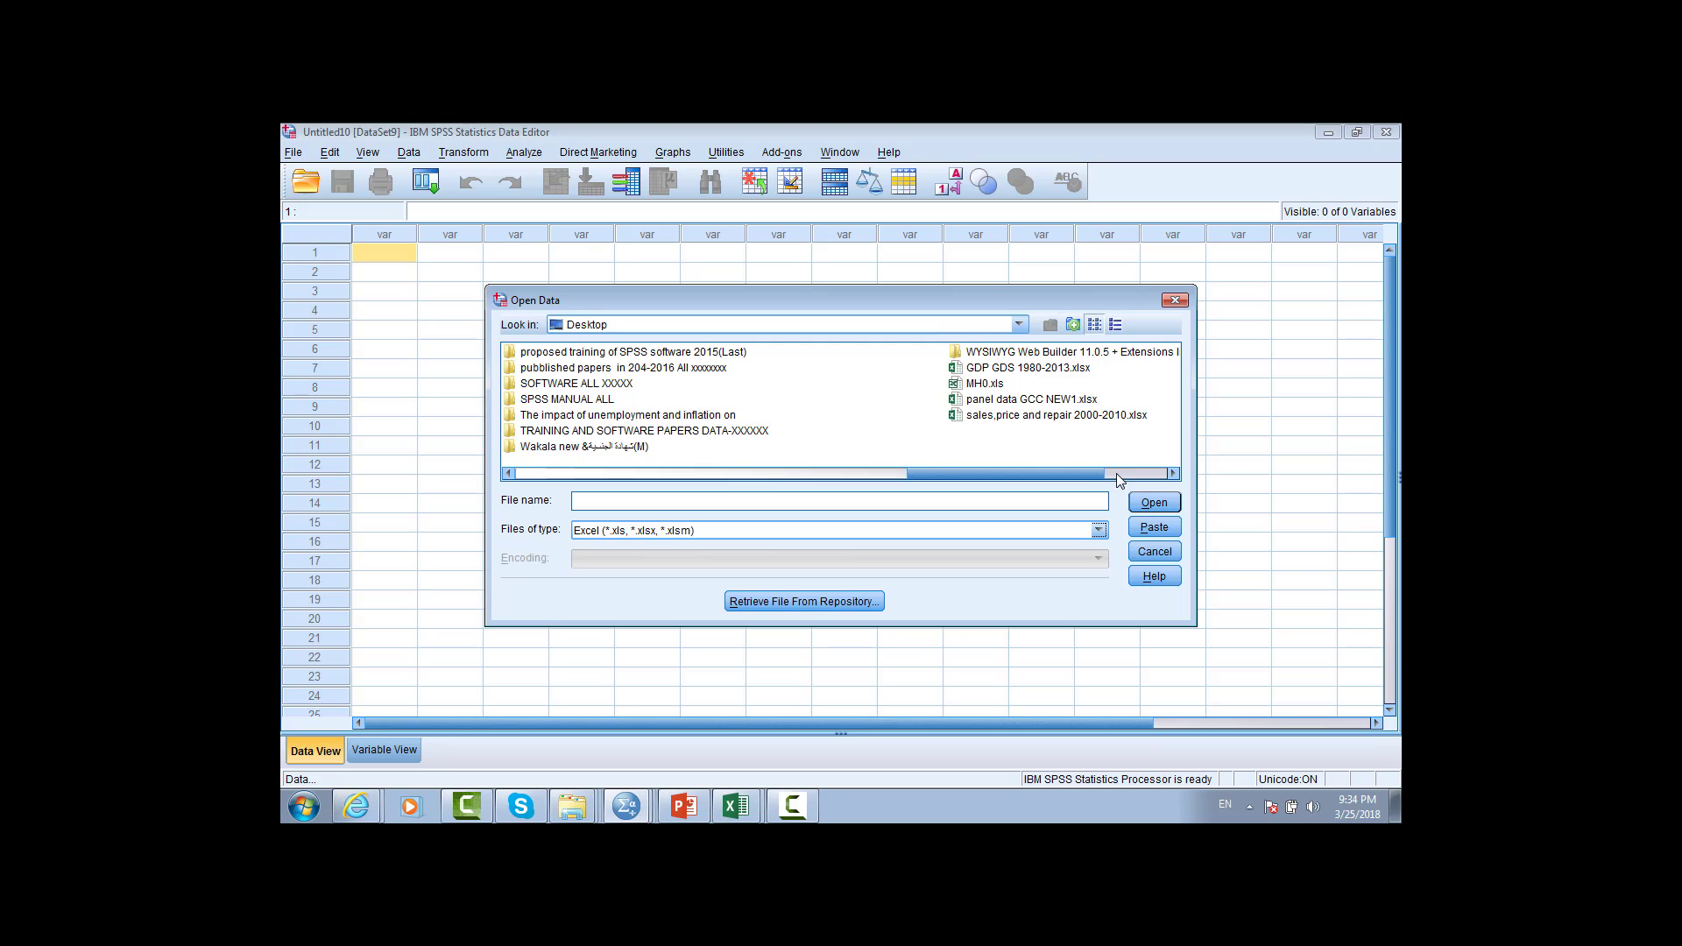
pyautogui.click(983, 385)
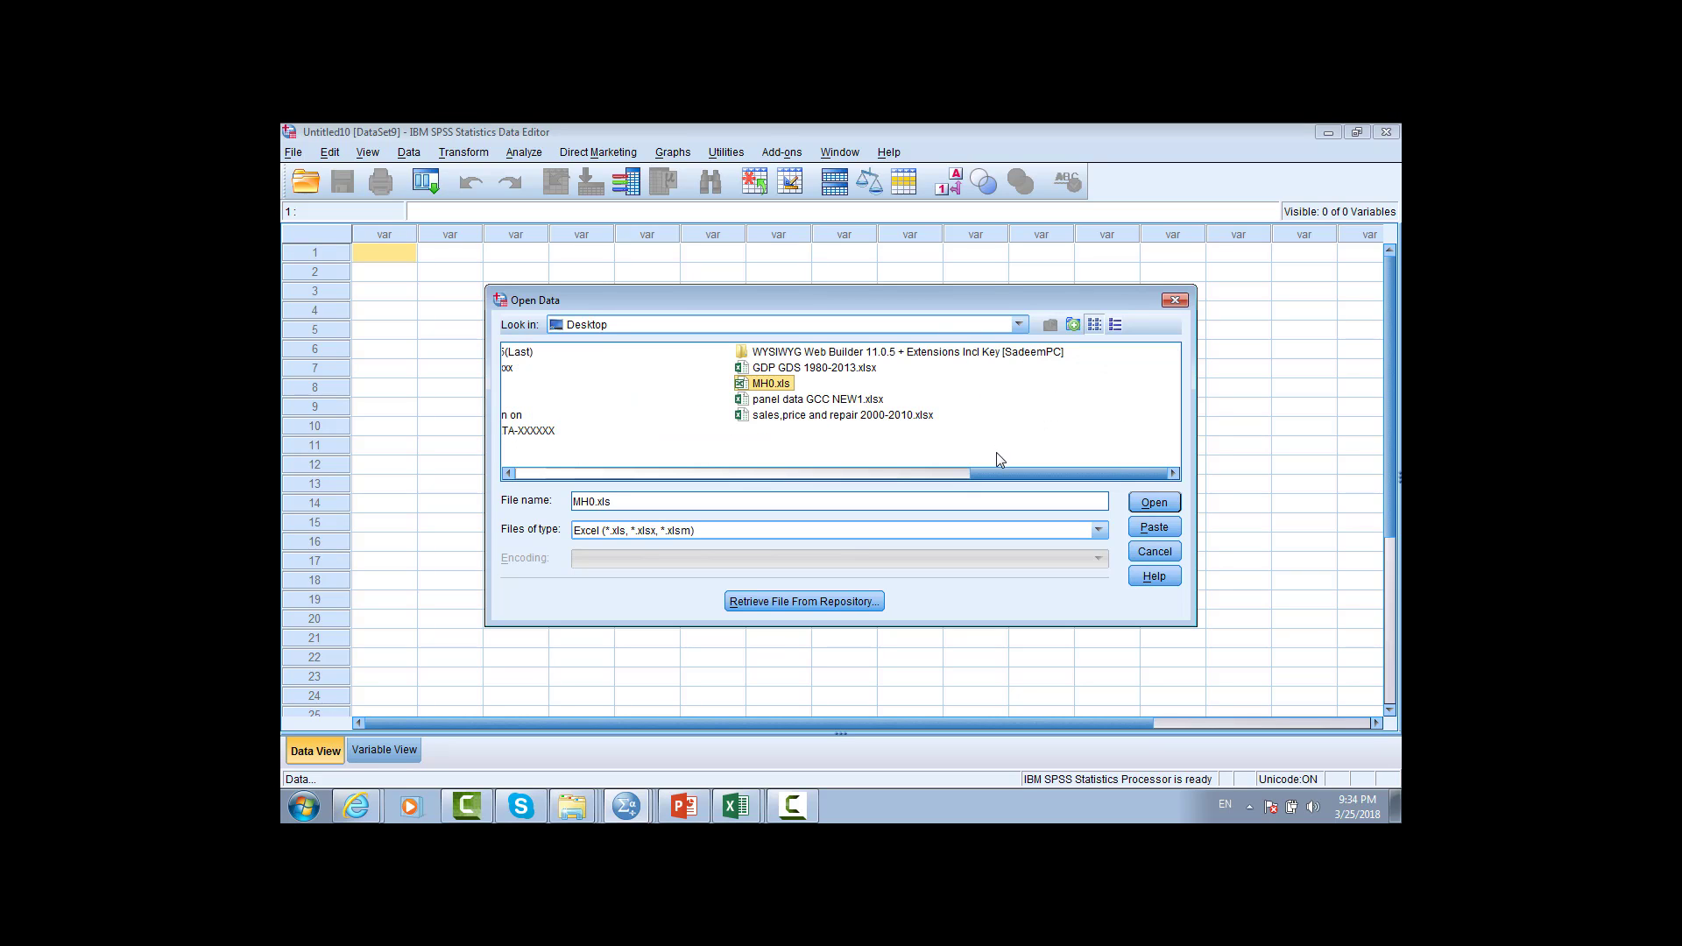
pyautogui.click(1158, 513)
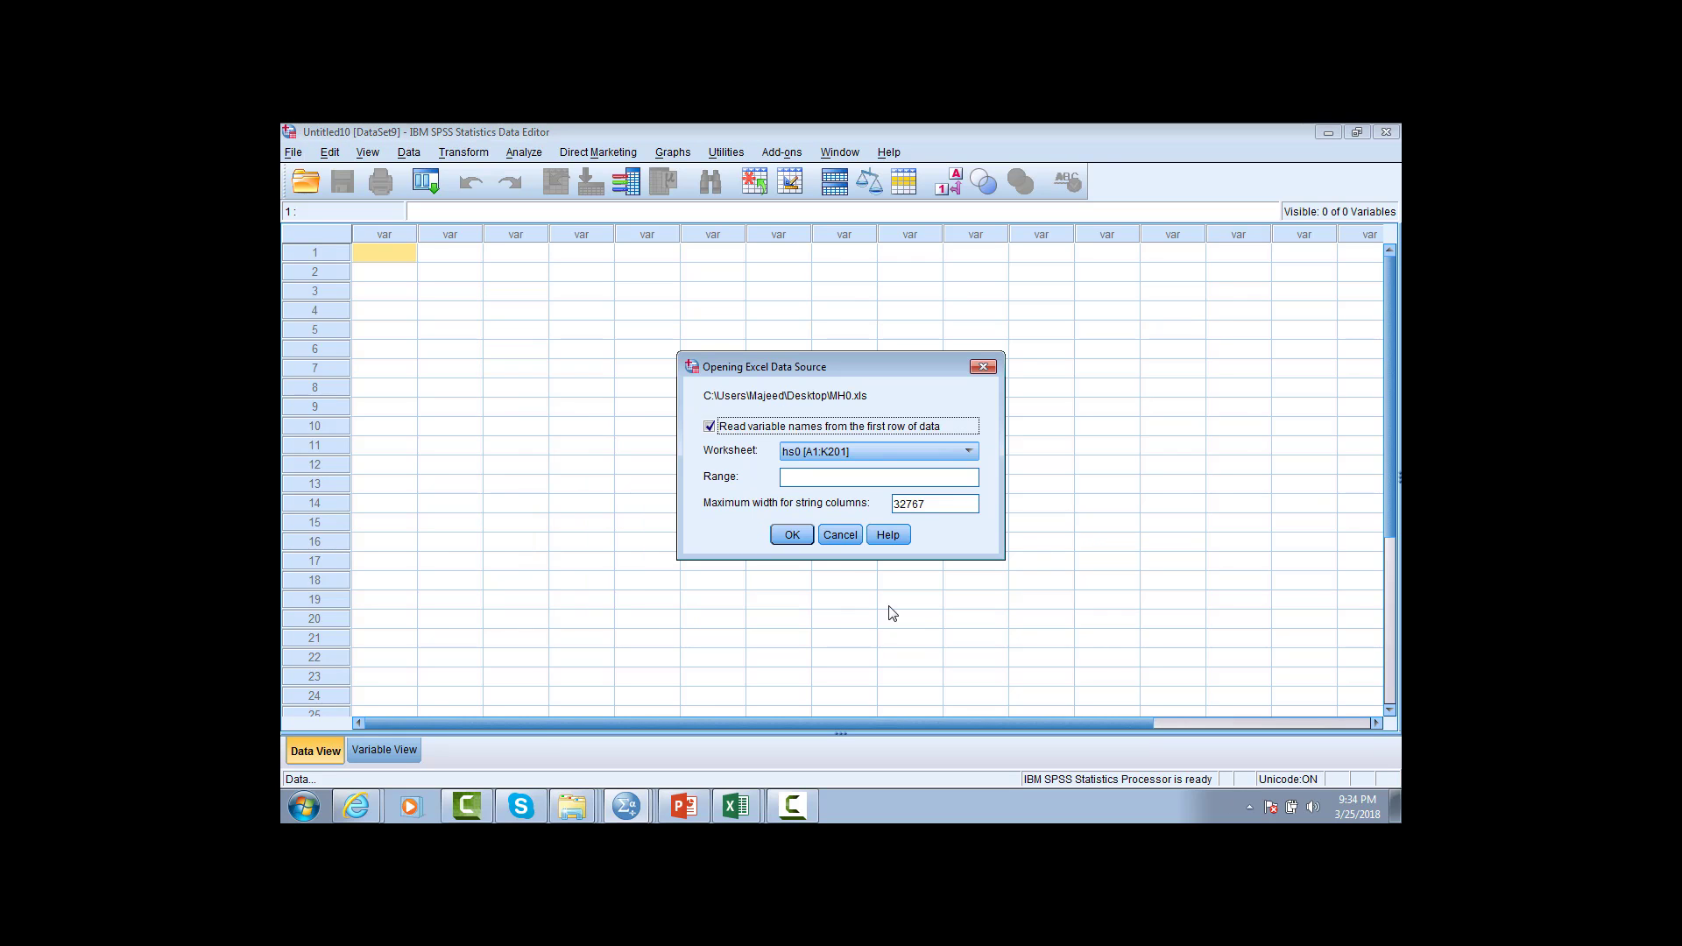
pyautogui.click(792, 536)
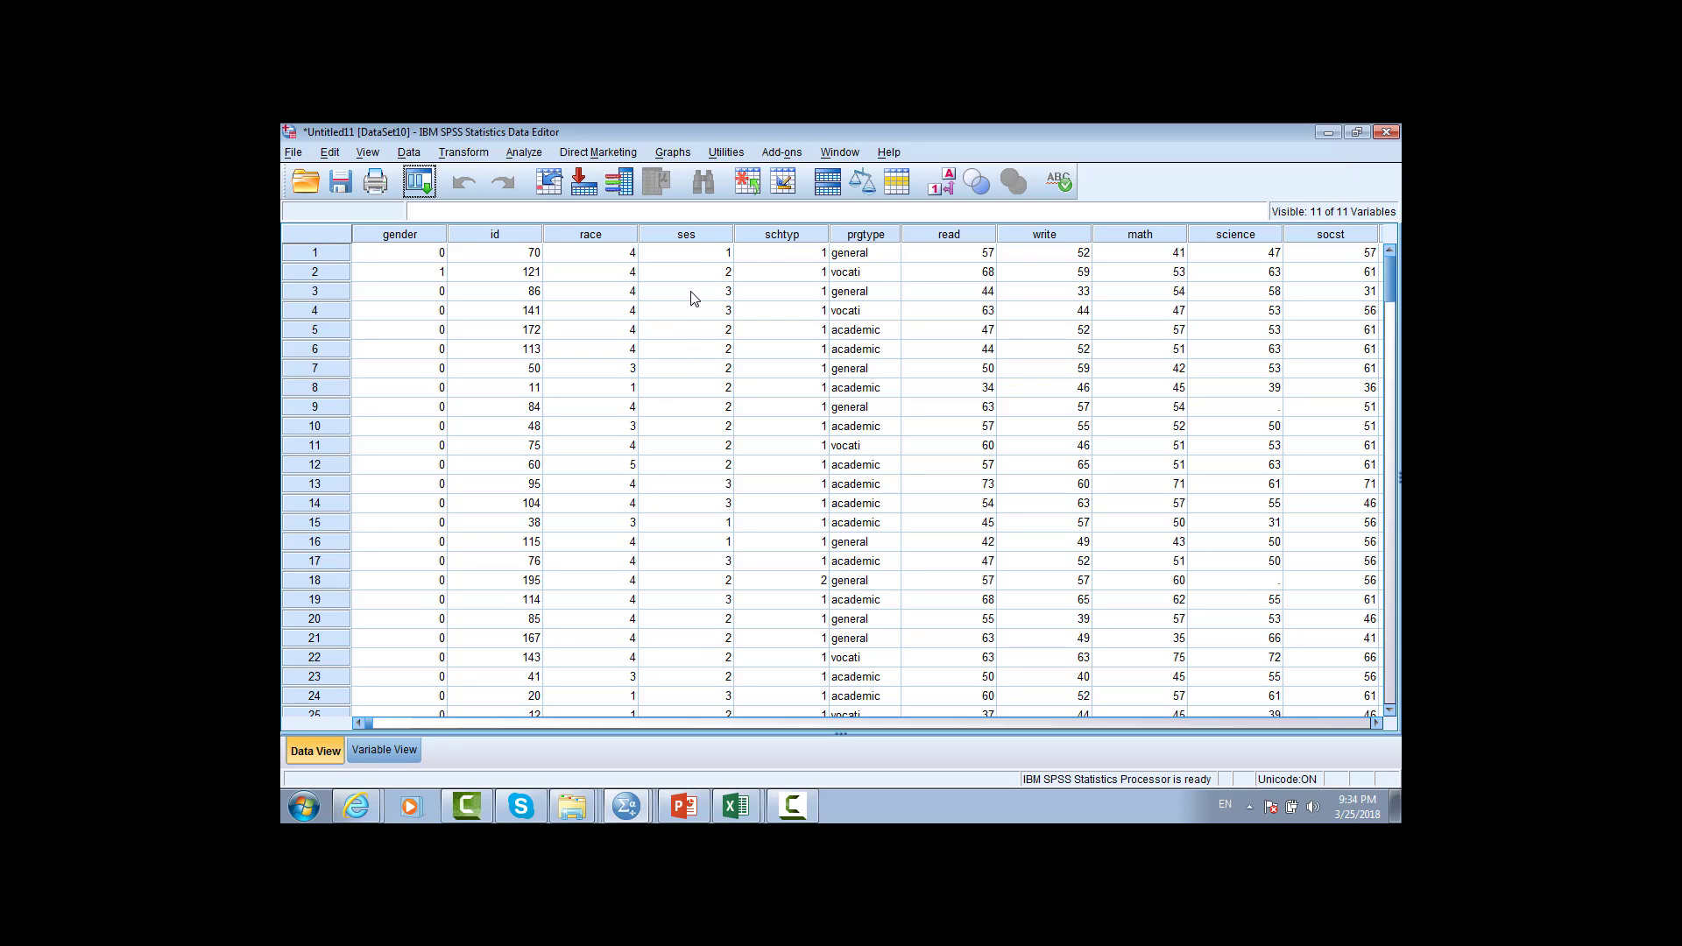
# Step: Create a simple boxplot summarizing groups of cases, with write as the variable and gender on the category axis
pyautogui.click(674, 154)
pyautogui.moveTo(705, 268)
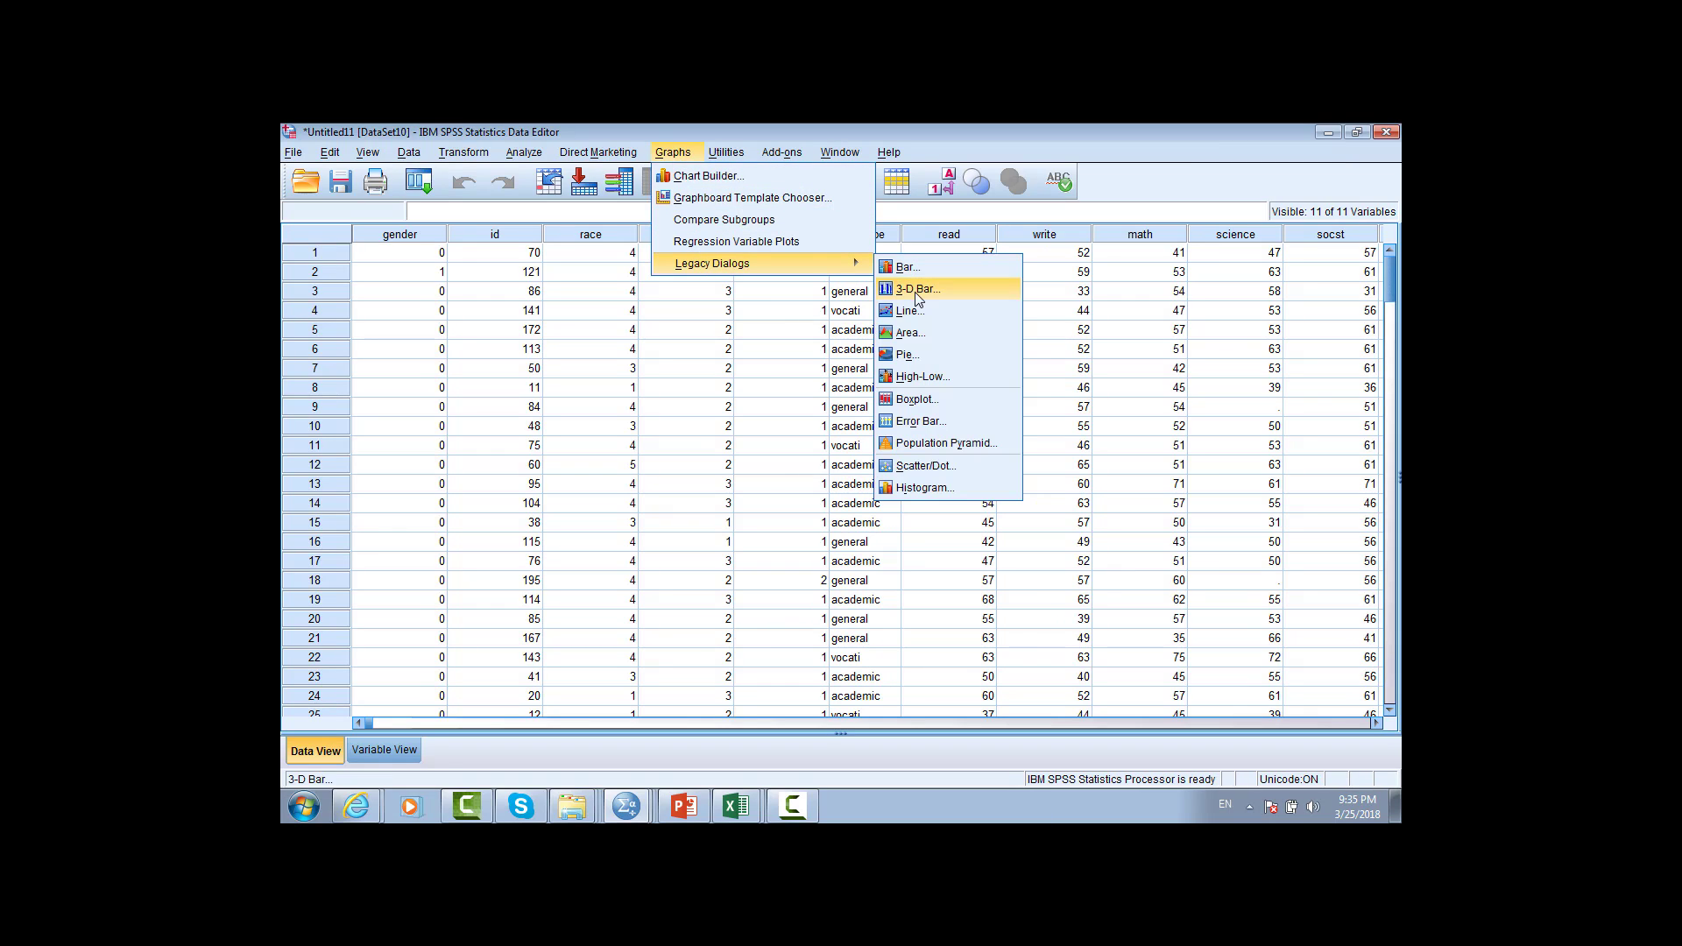
pyautogui.click(916, 399)
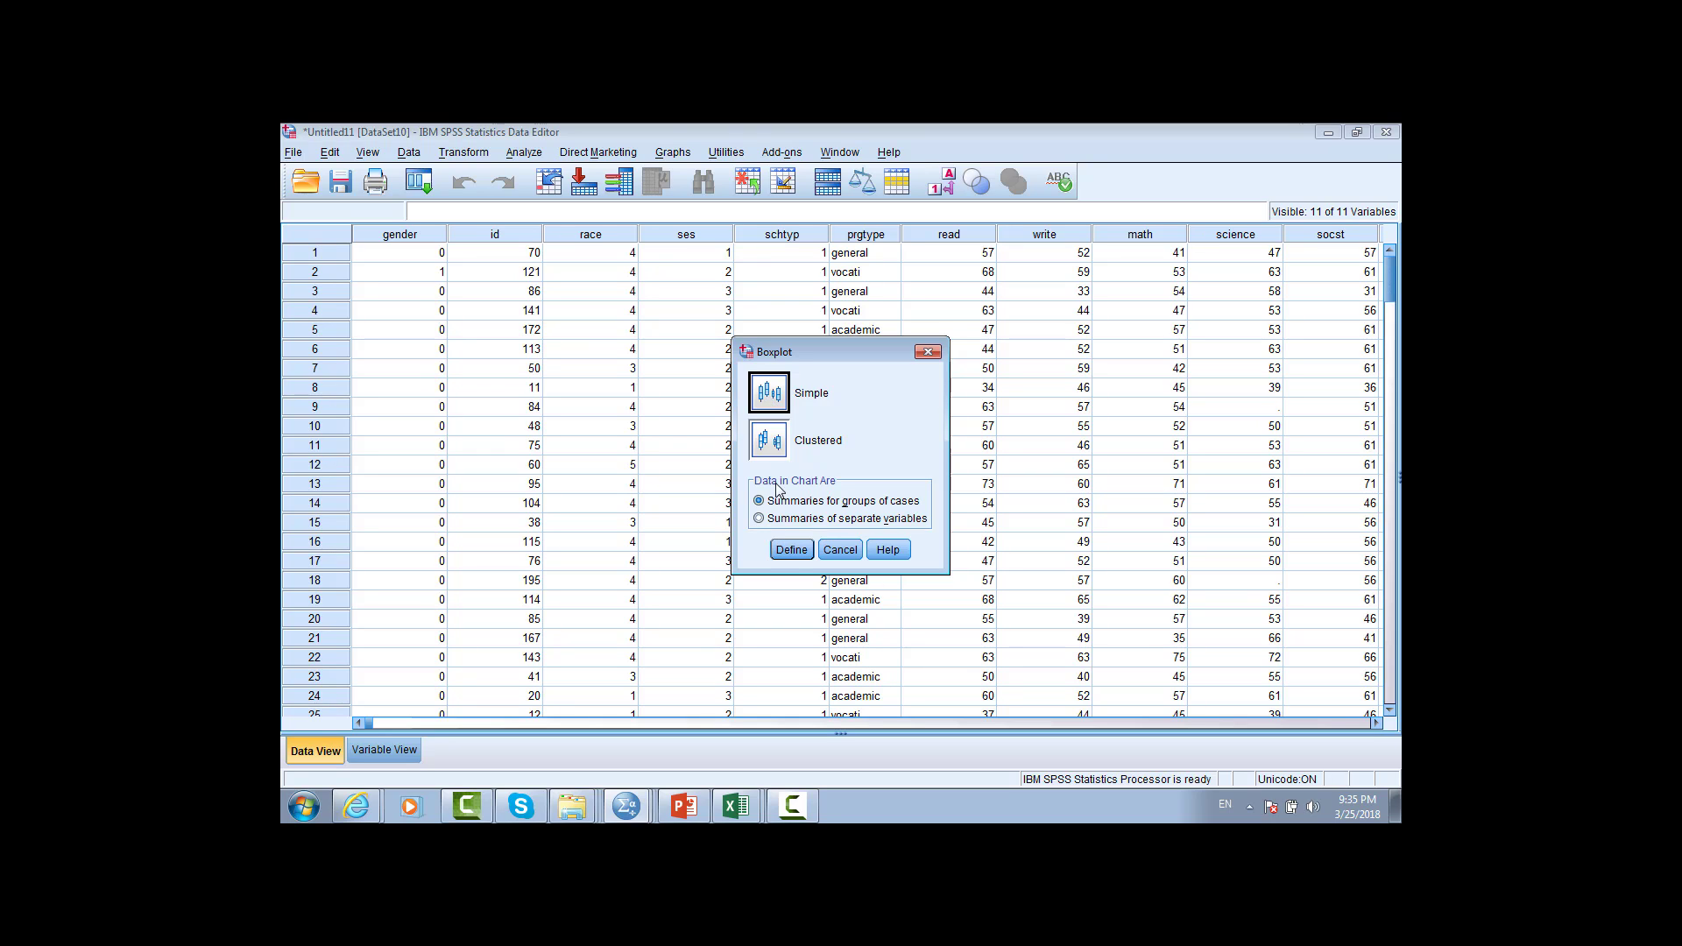
pyautogui.click(791, 549)
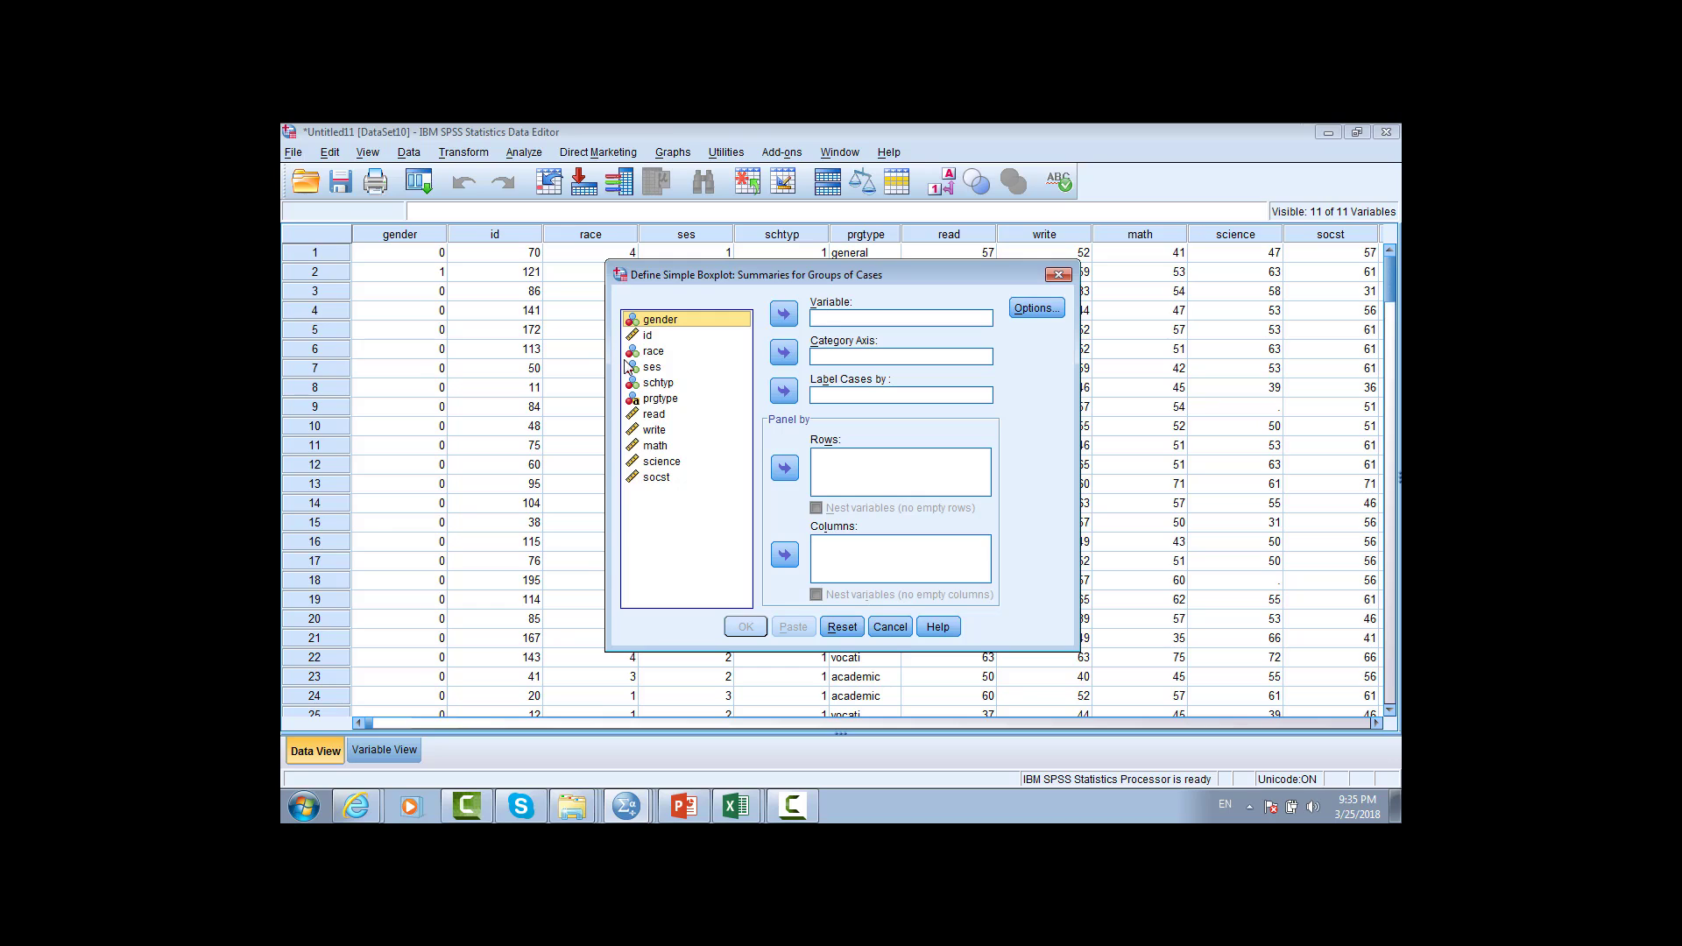
pyautogui.click(657, 430)
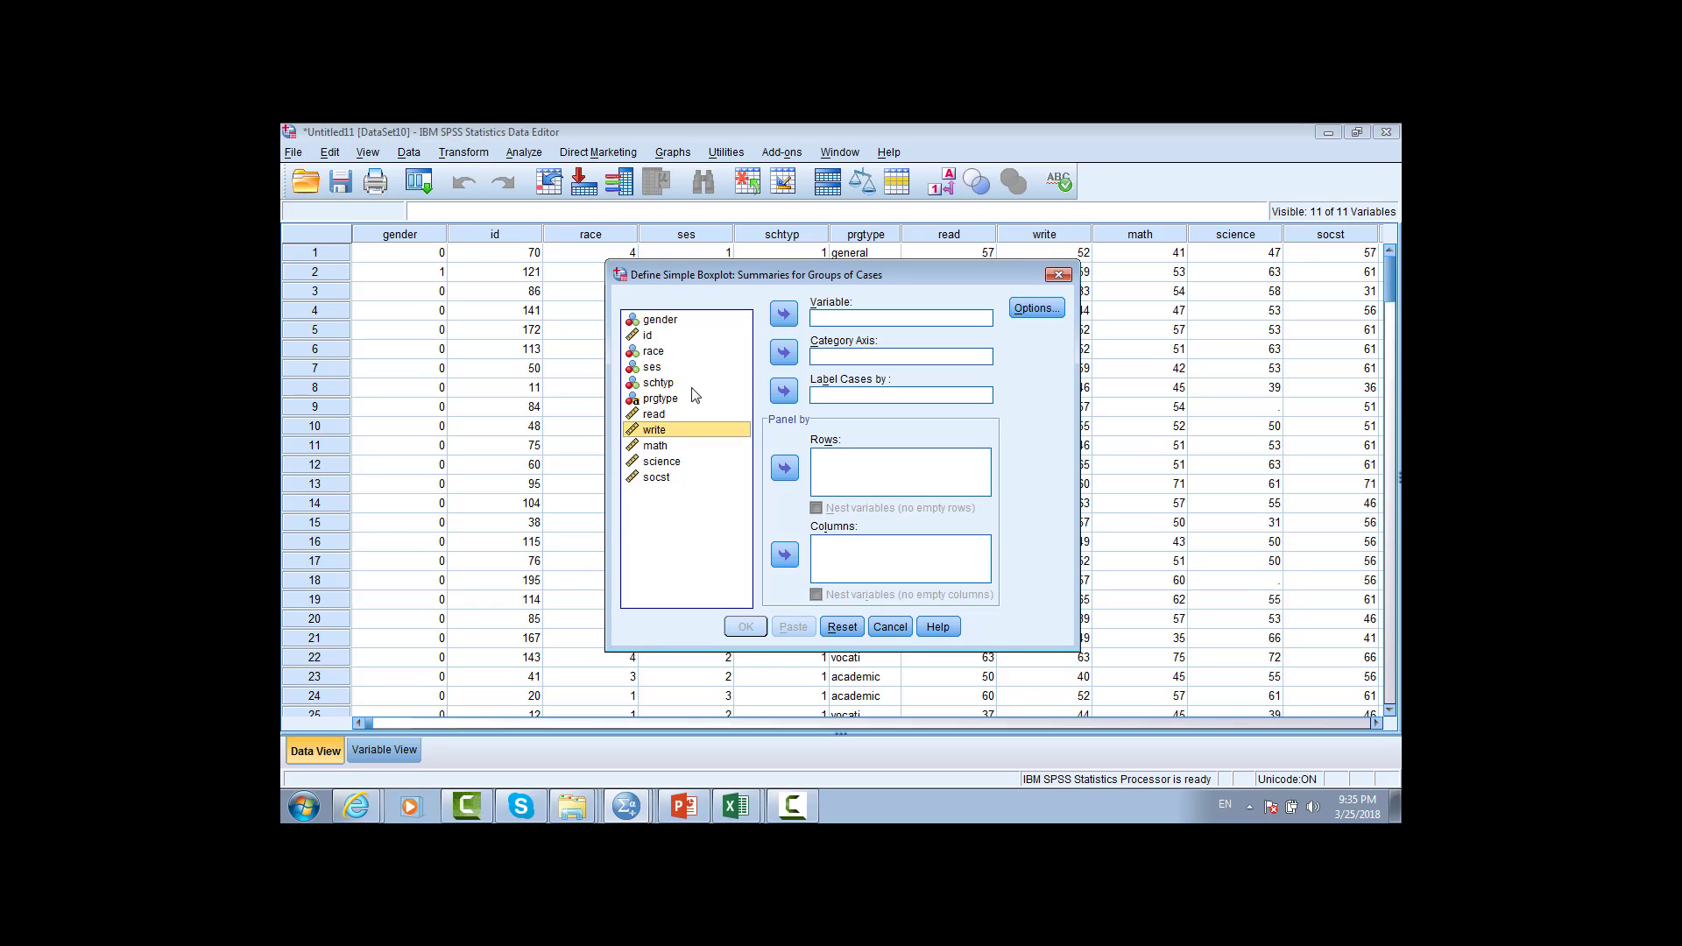
pyautogui.click(784, 314)
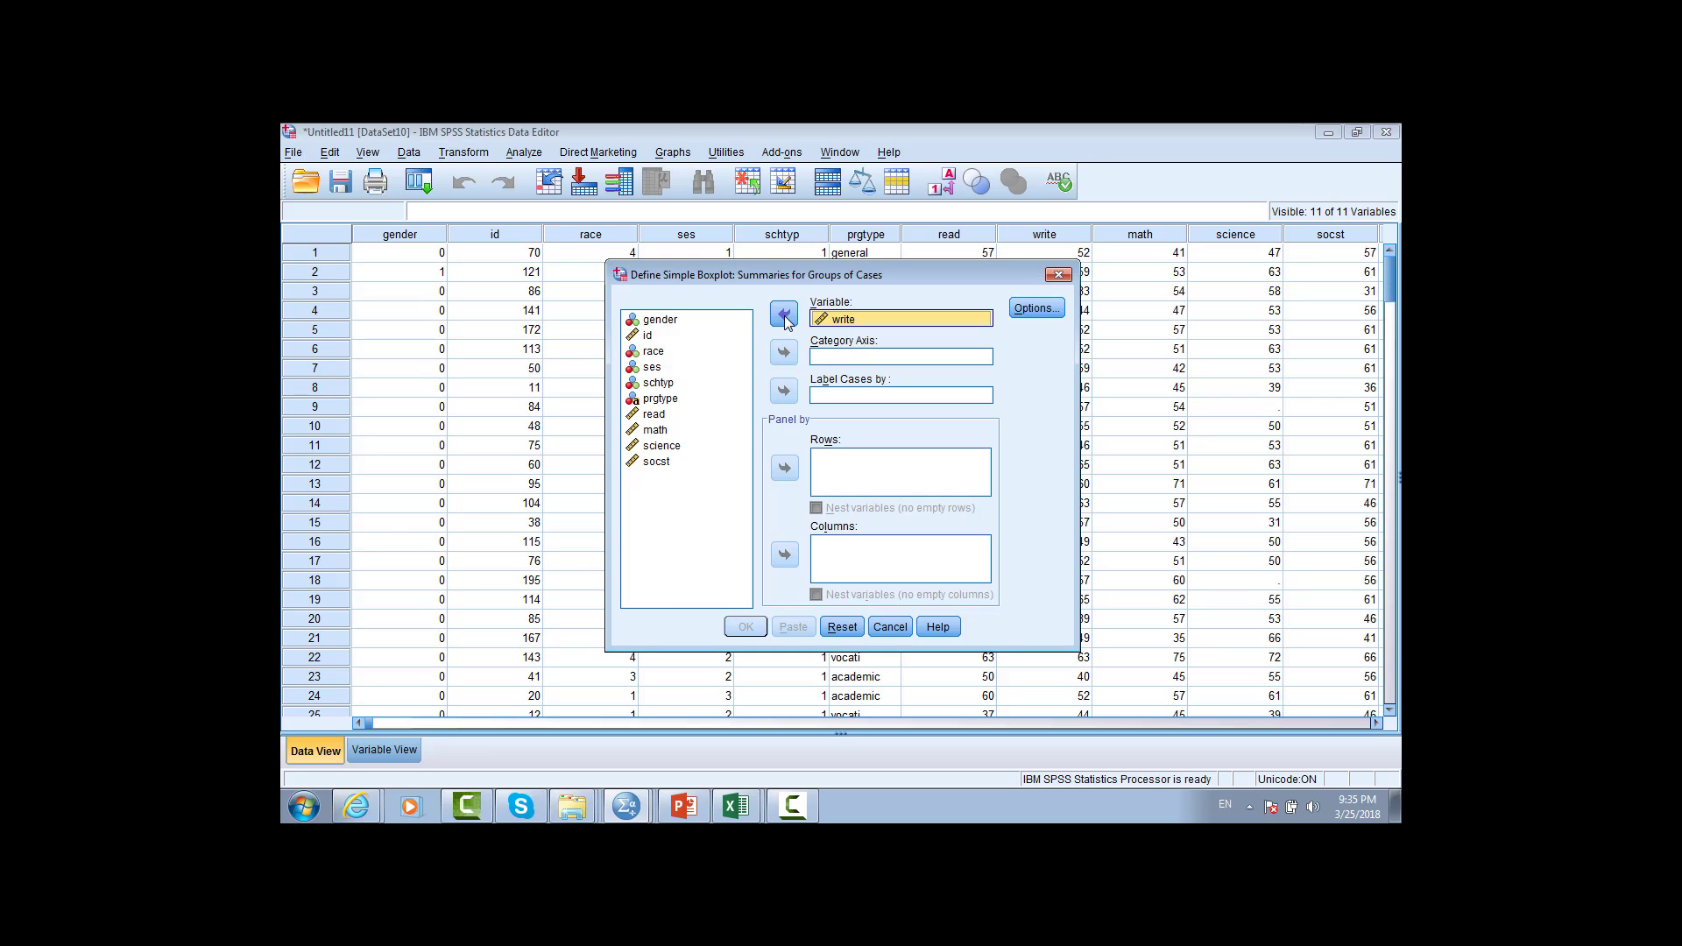
pyautogui.click(662, 321)
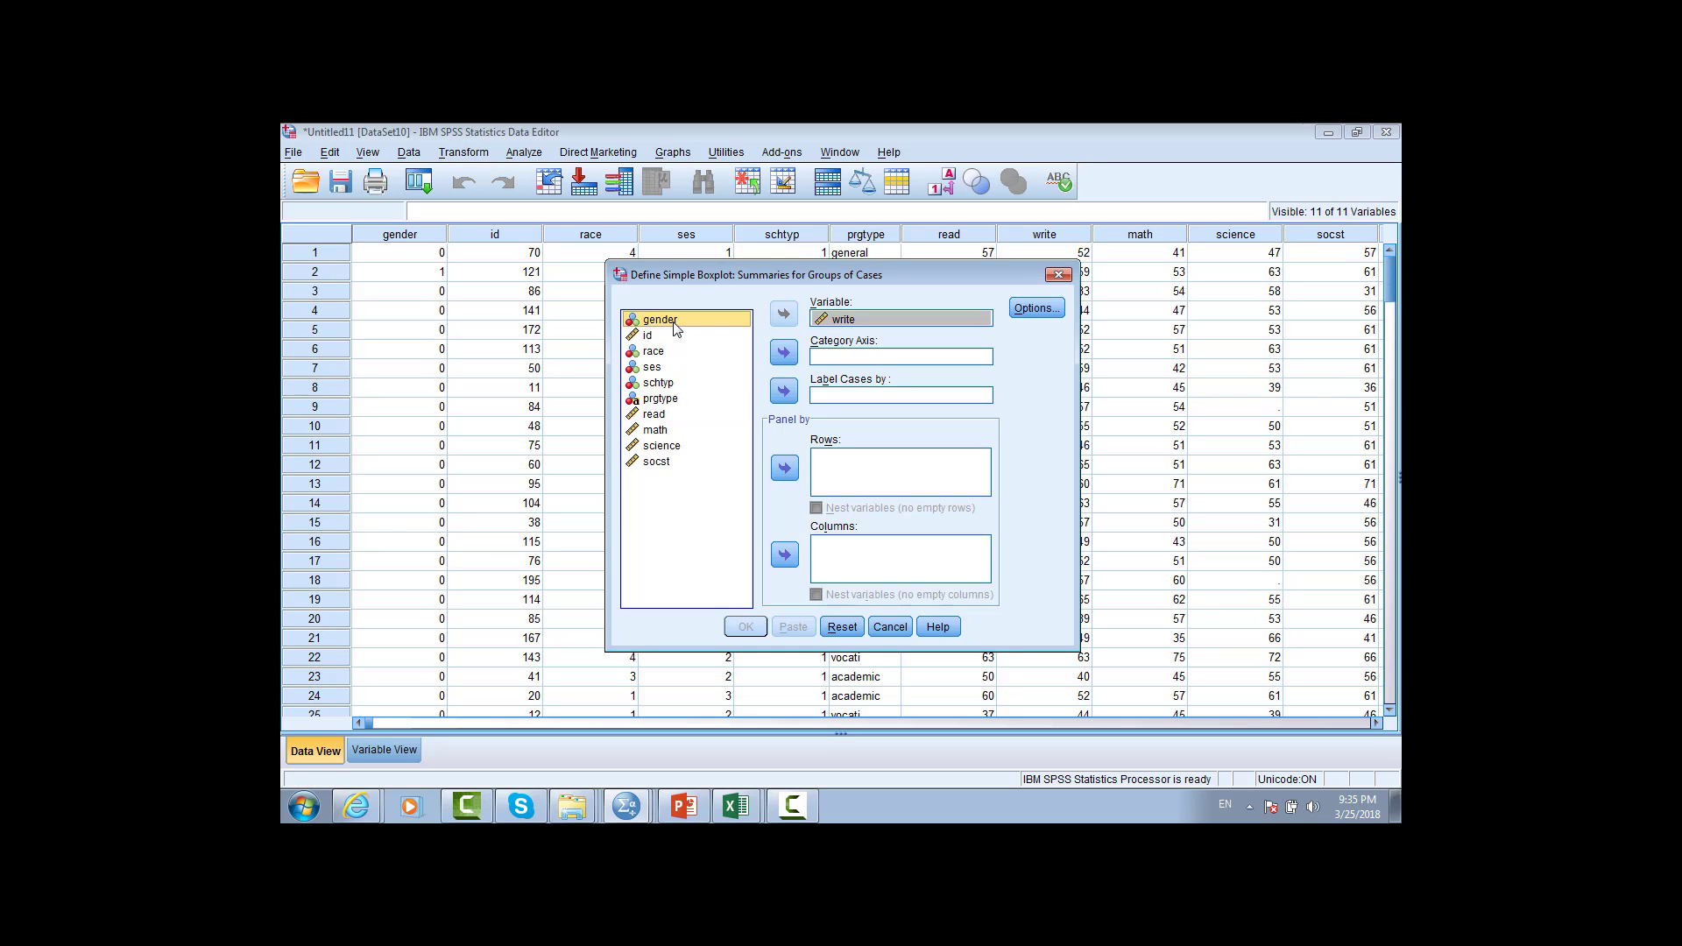
pyautogui.click(783, 354)
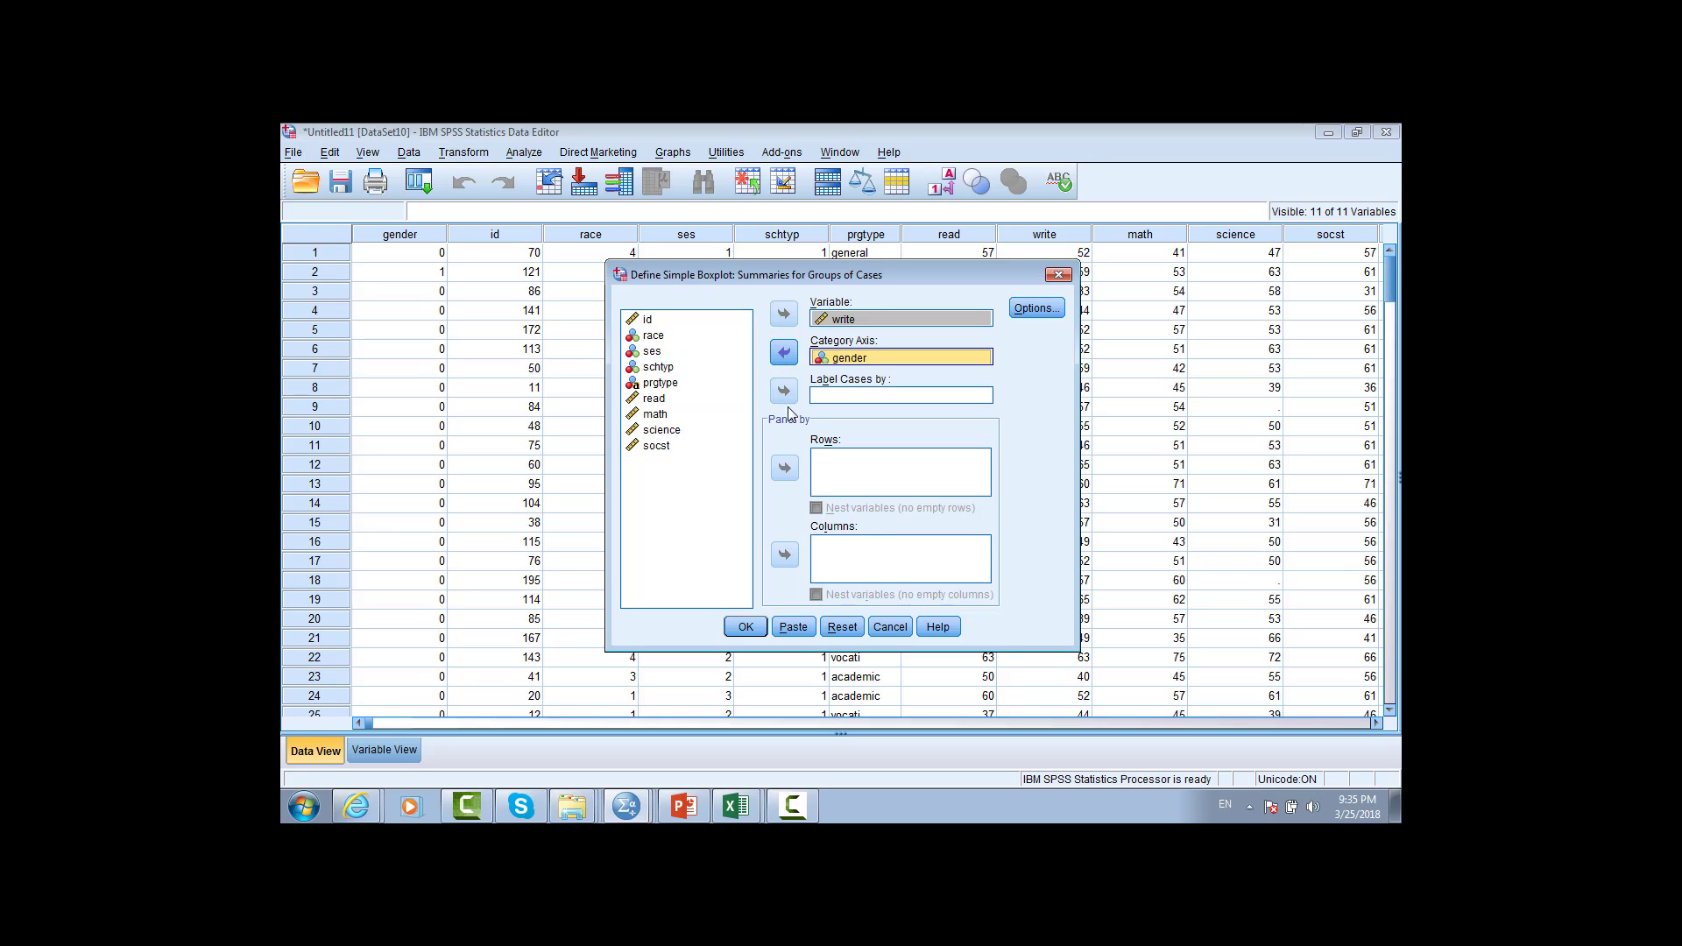
pyautogui.click(747, 627)
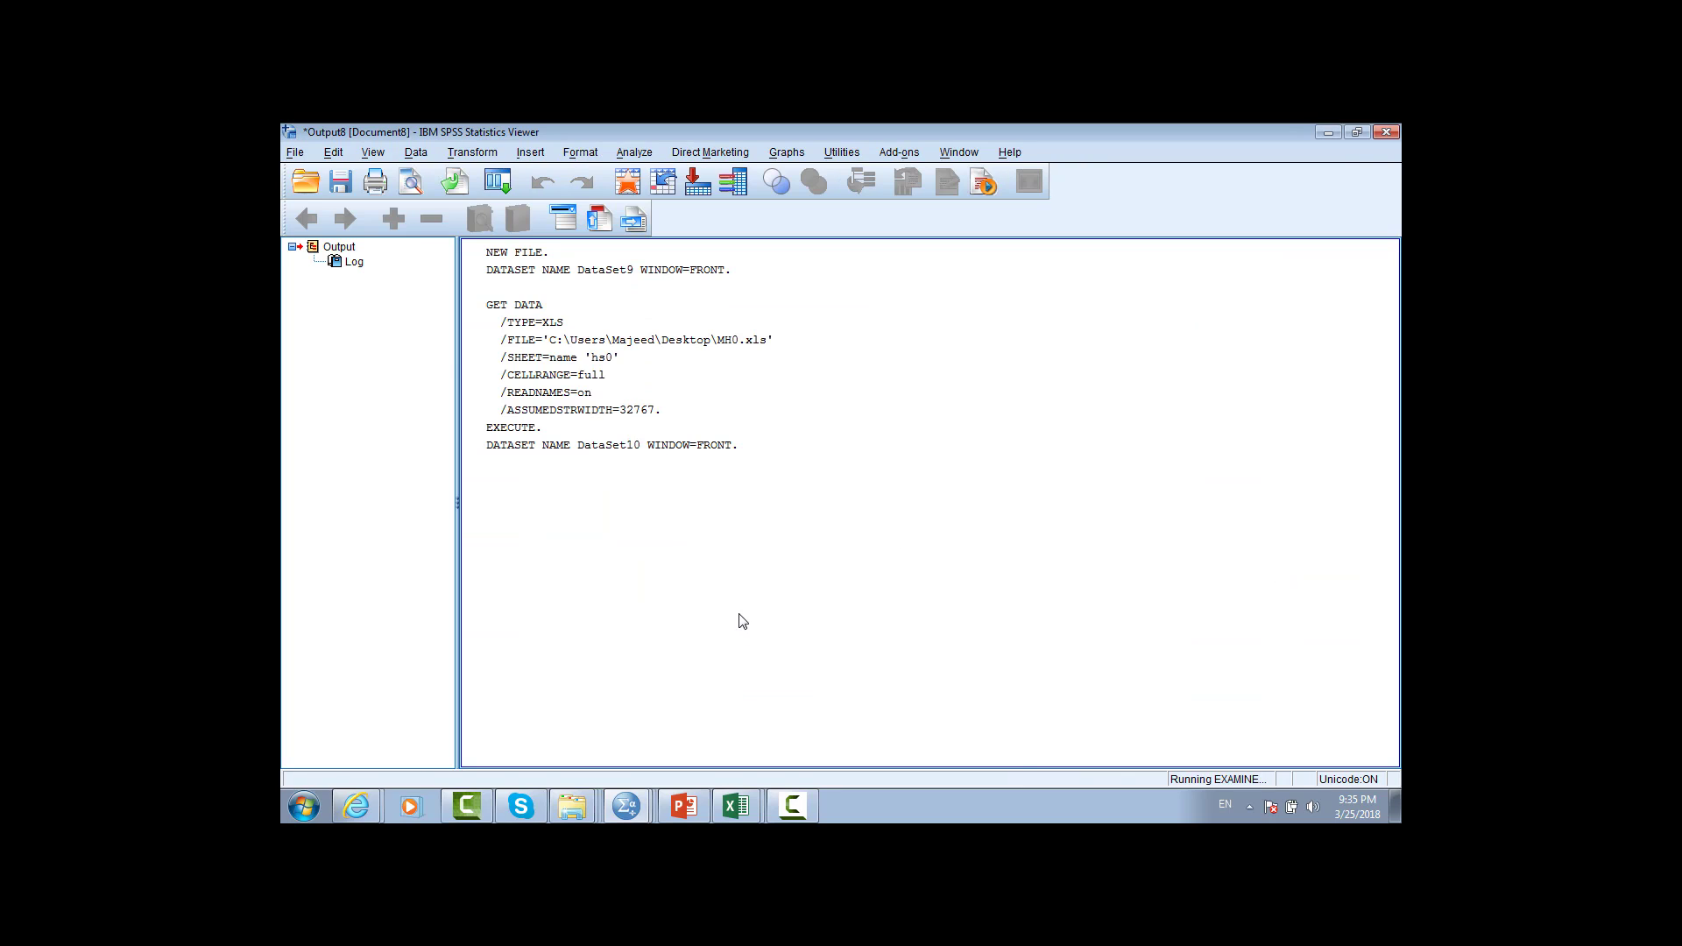
pyautogui.scroll(-3, 905, 506)
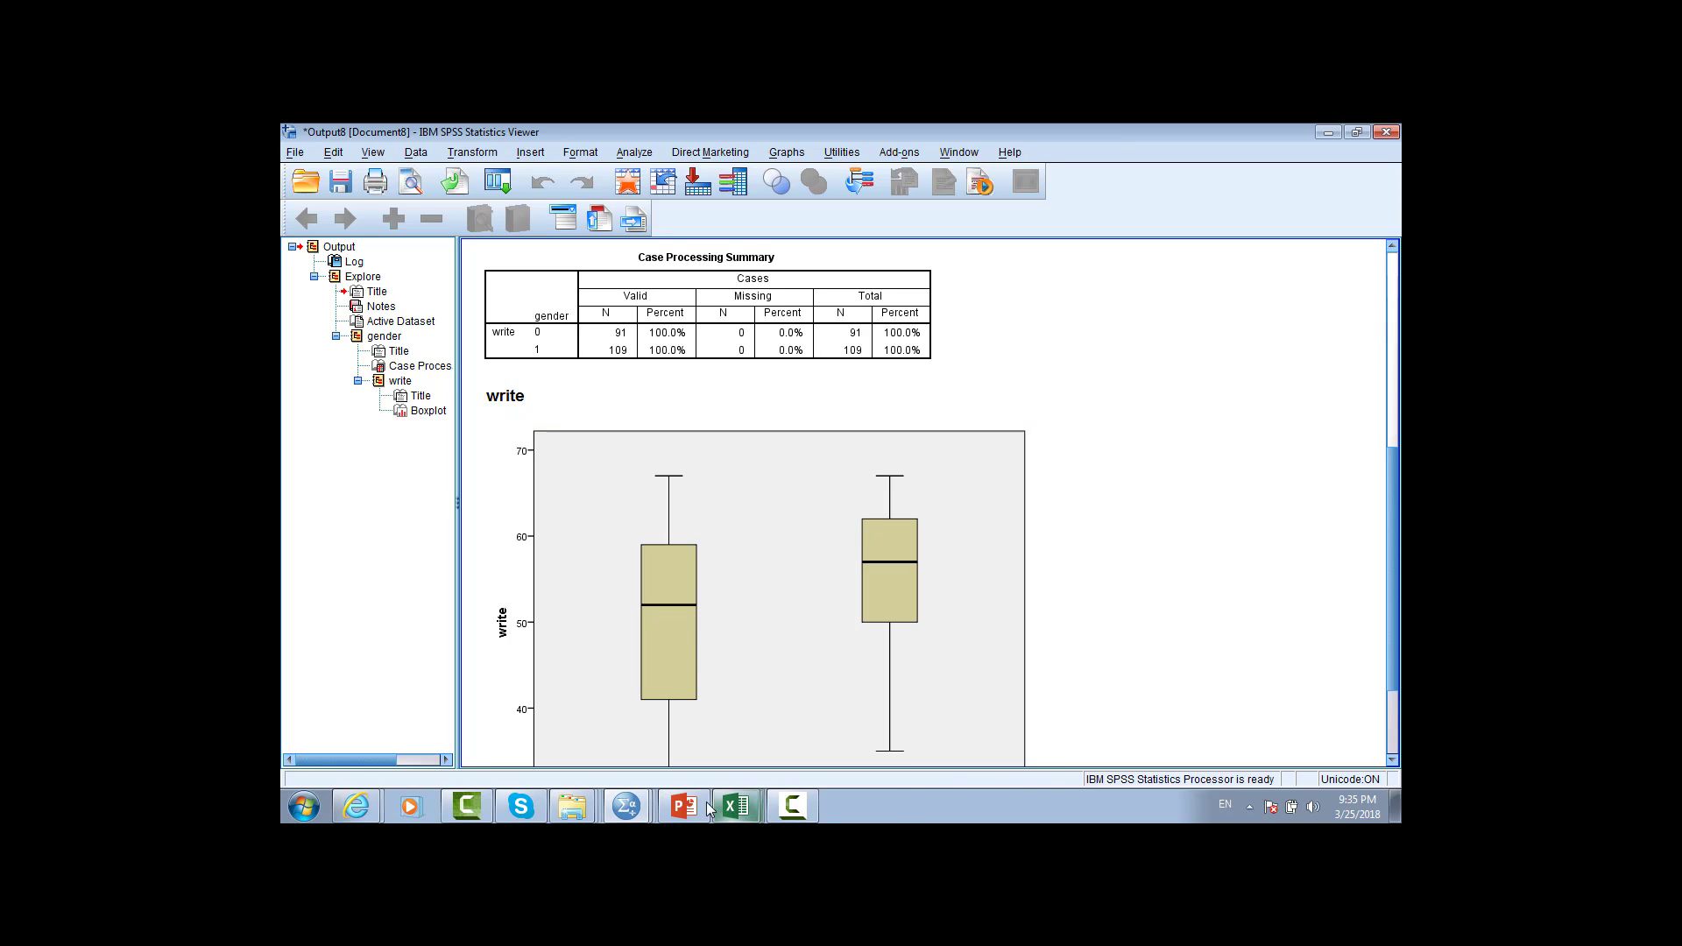
pyautogui.moveTo(690, 806)
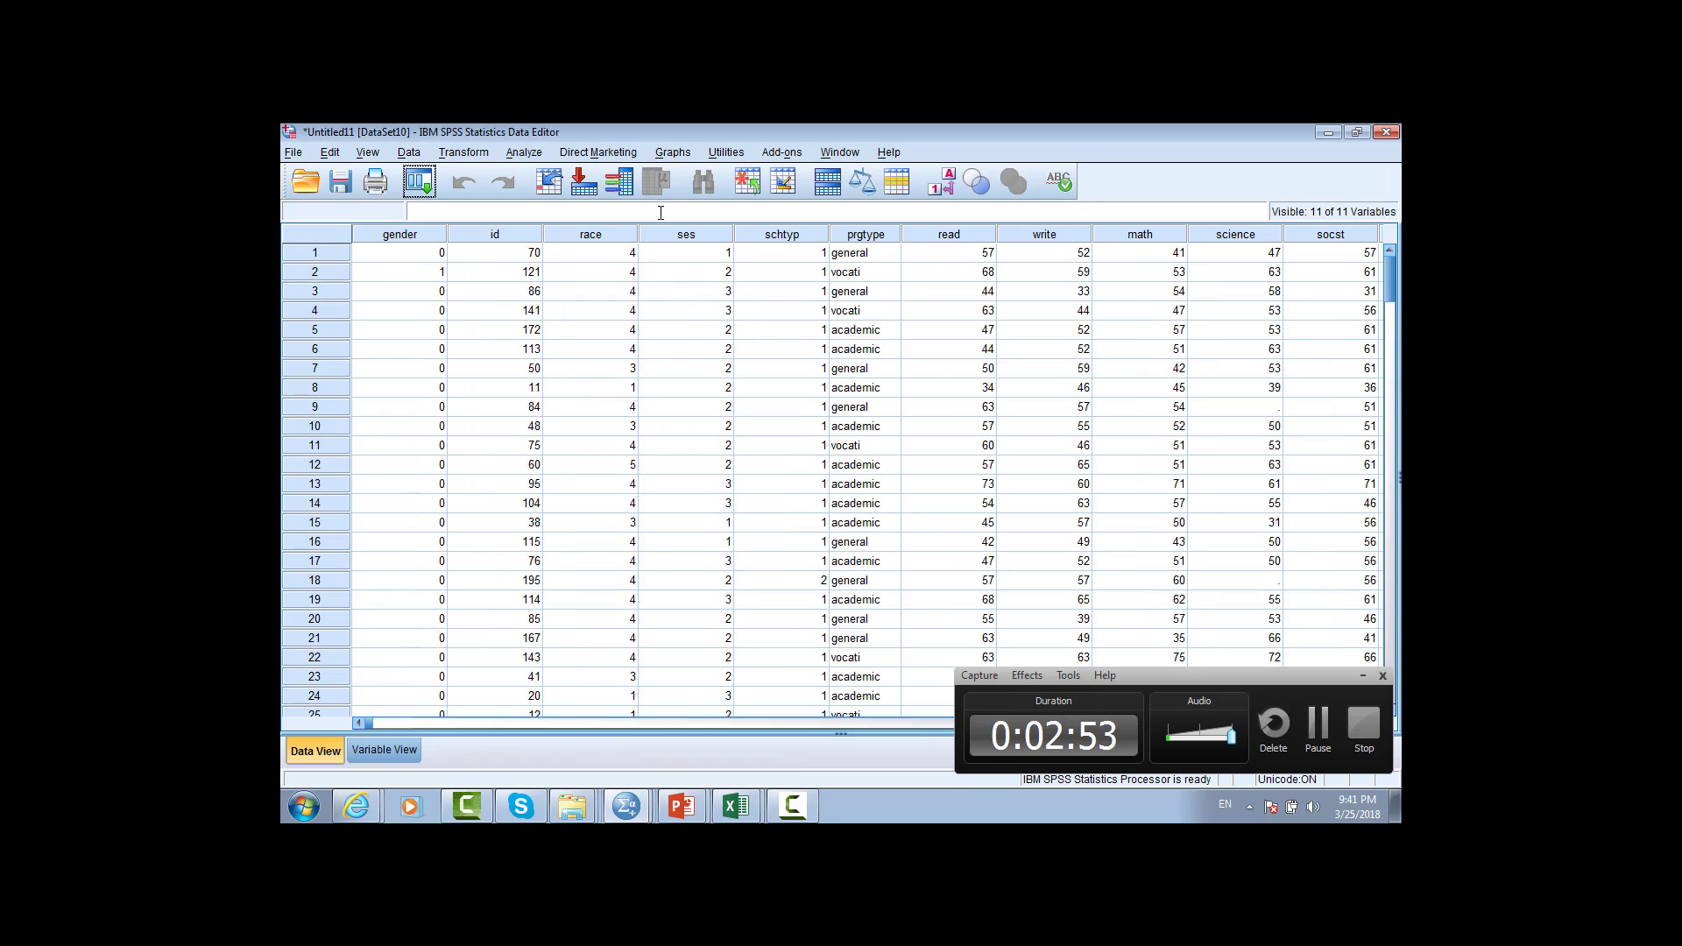
# Step: Run the simple boxplot of write by gender again and compare the two groups' boxes and whiskers in the output
pyautogui.click(673, 152)
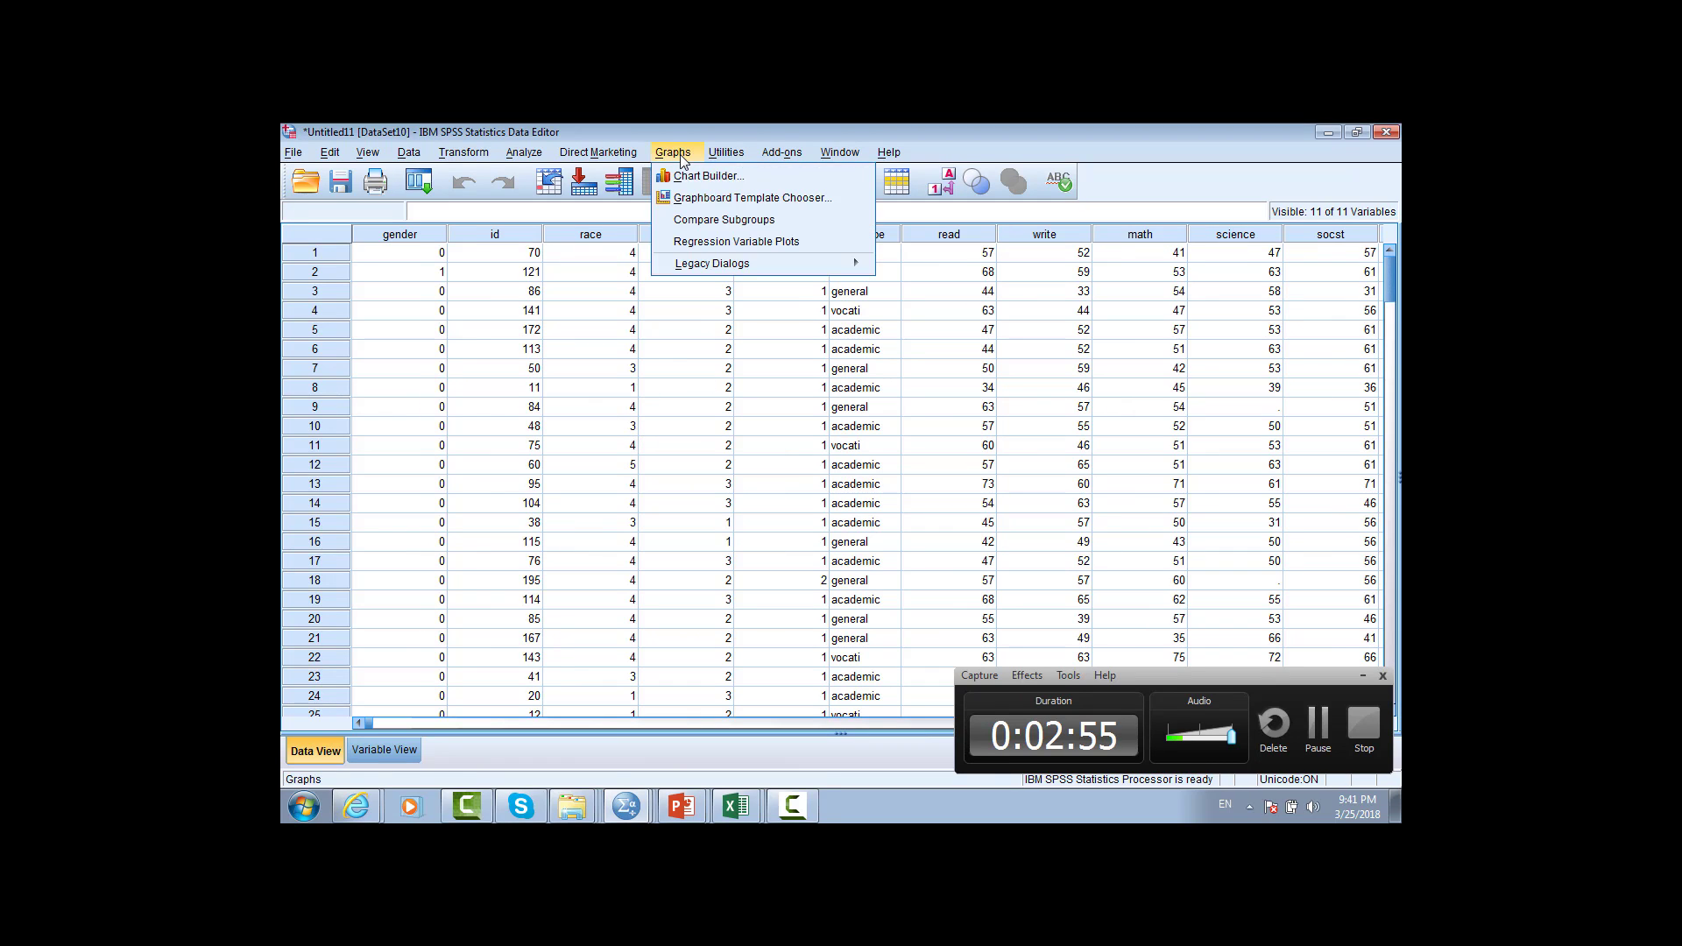
pyautogui.moveTo(710, 263)
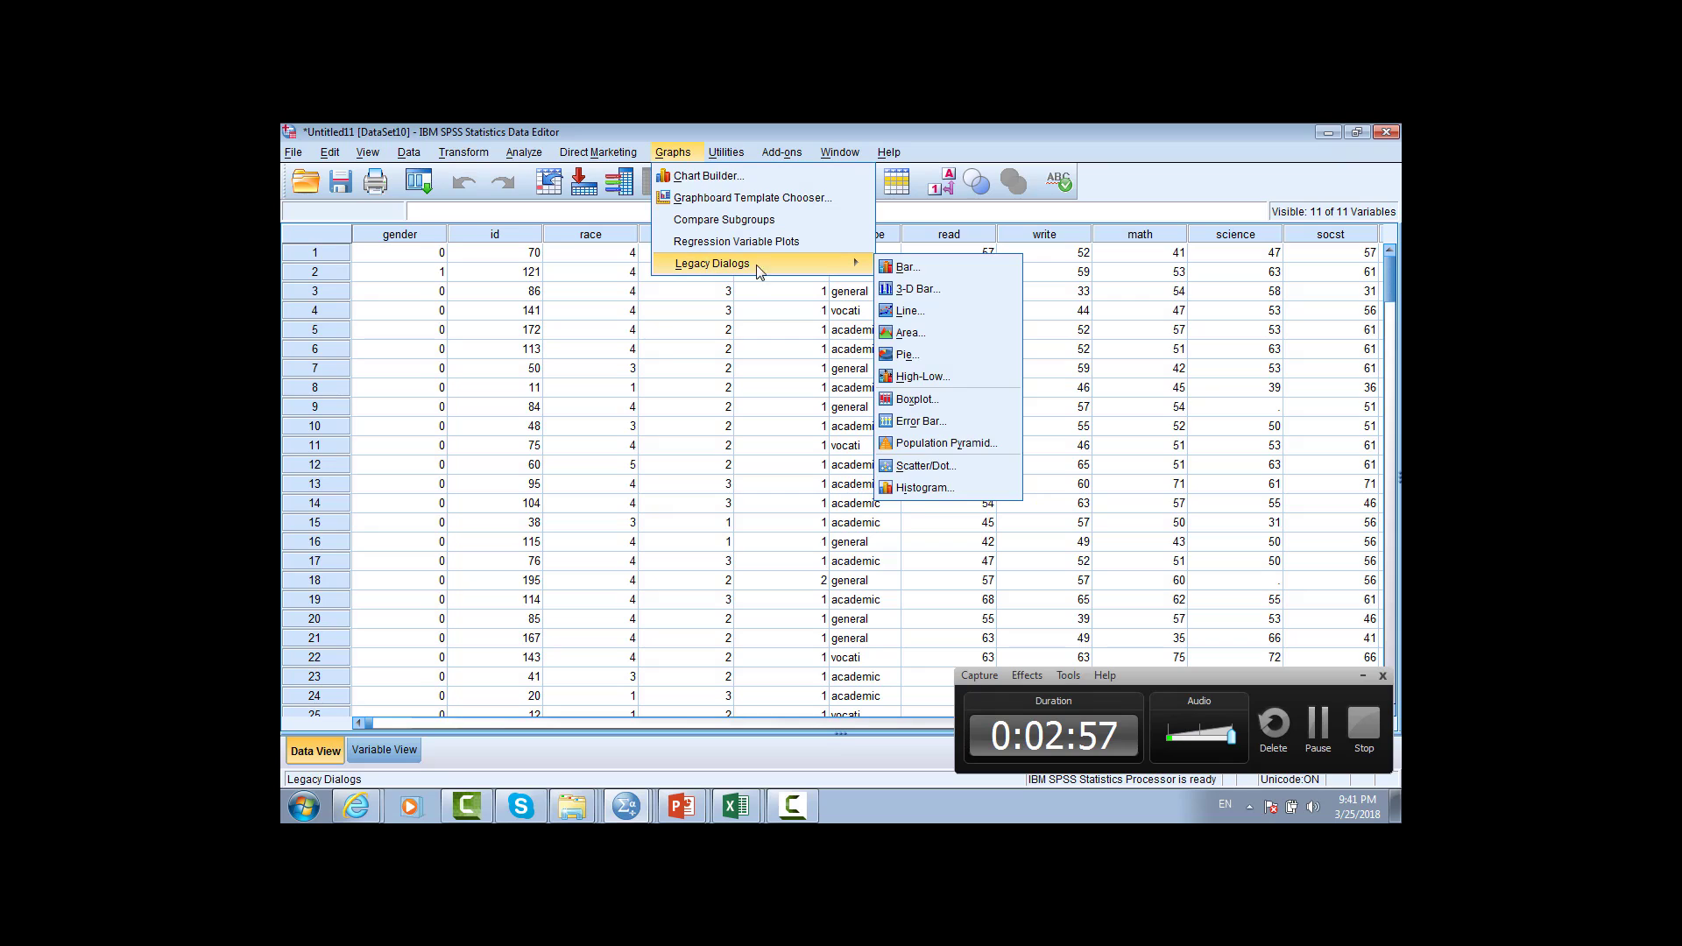
pyautogui.click(929, 400)
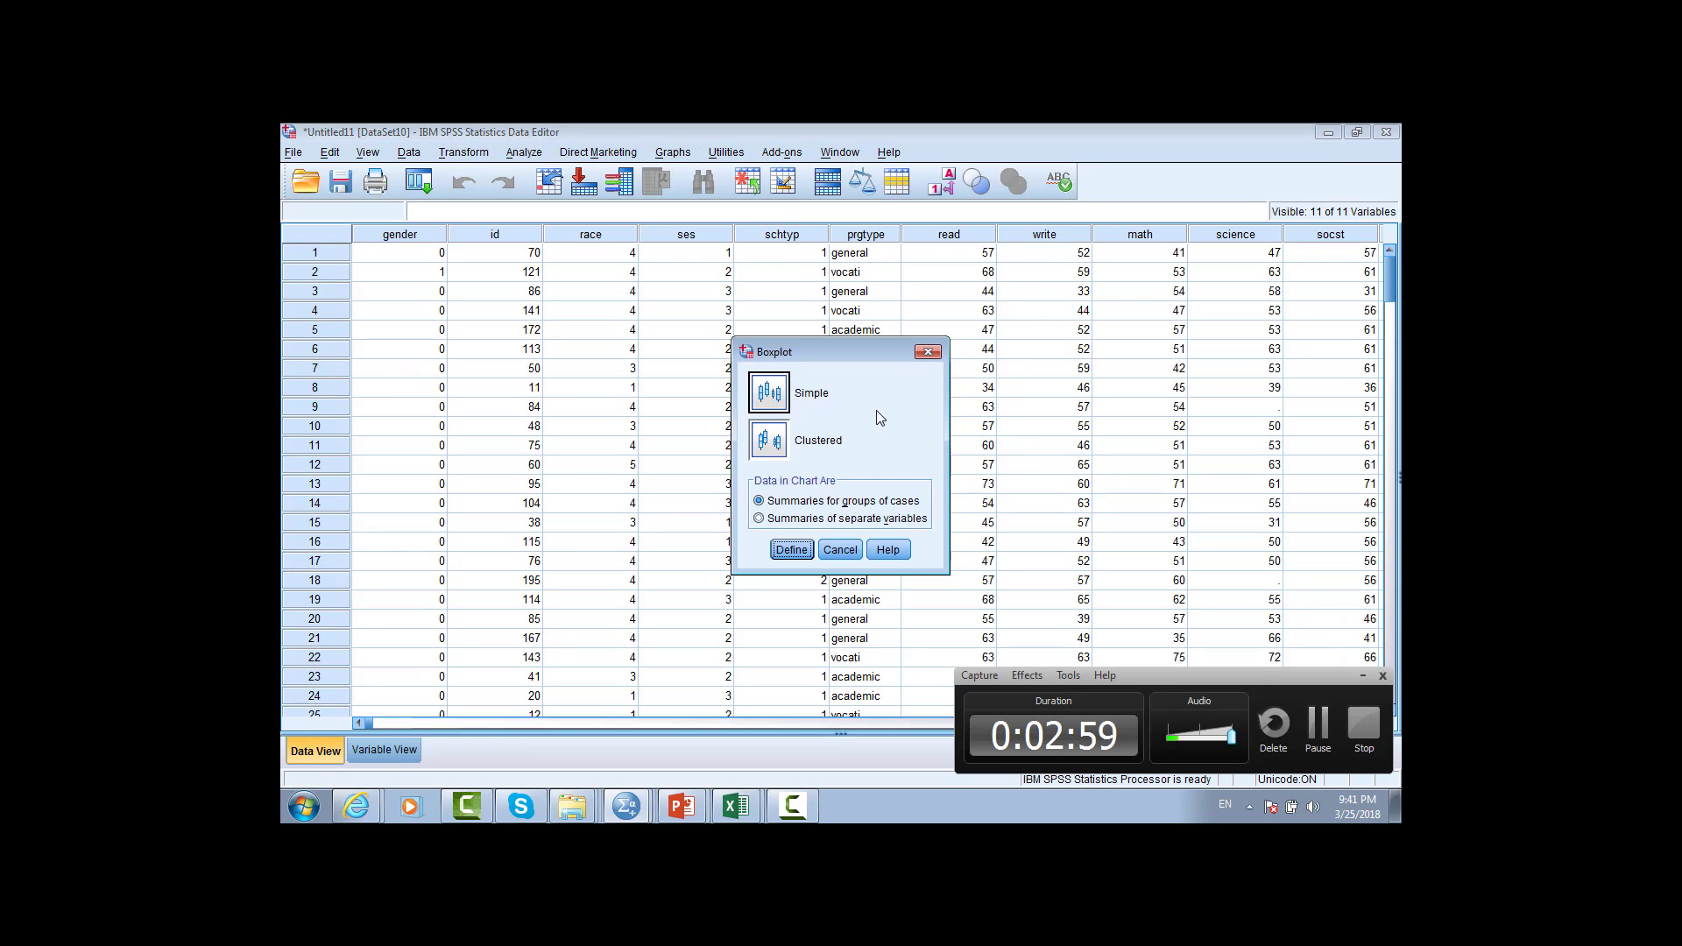
pyautogui.click(791, 549)
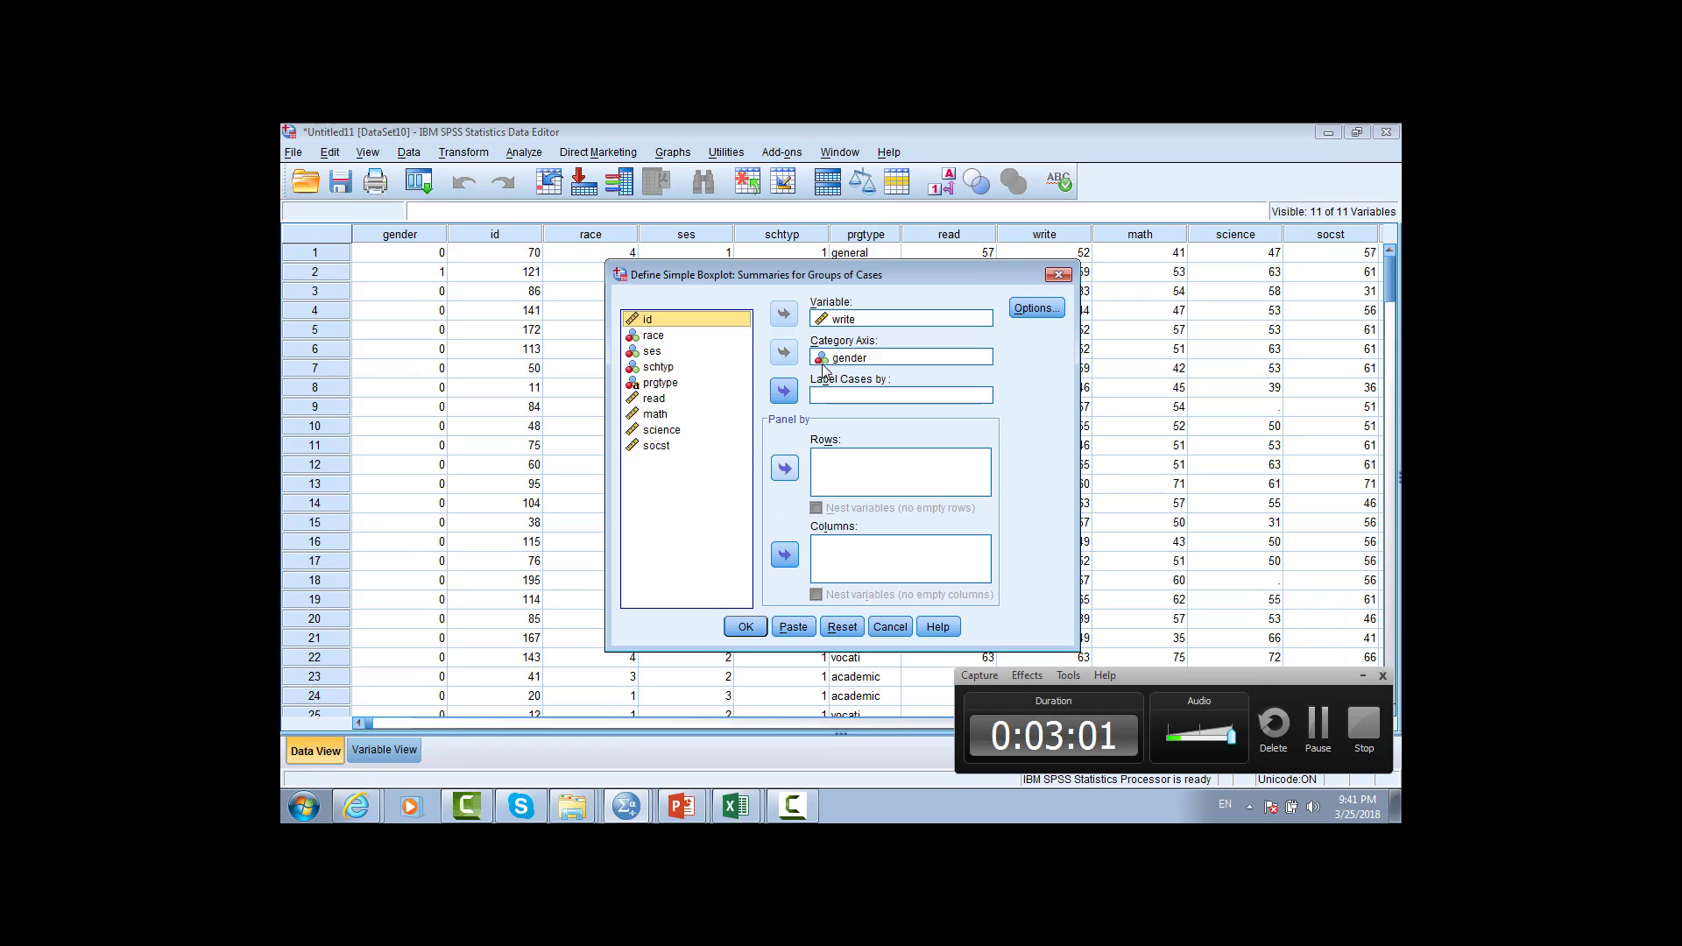
pyautogui.click(852, 321)
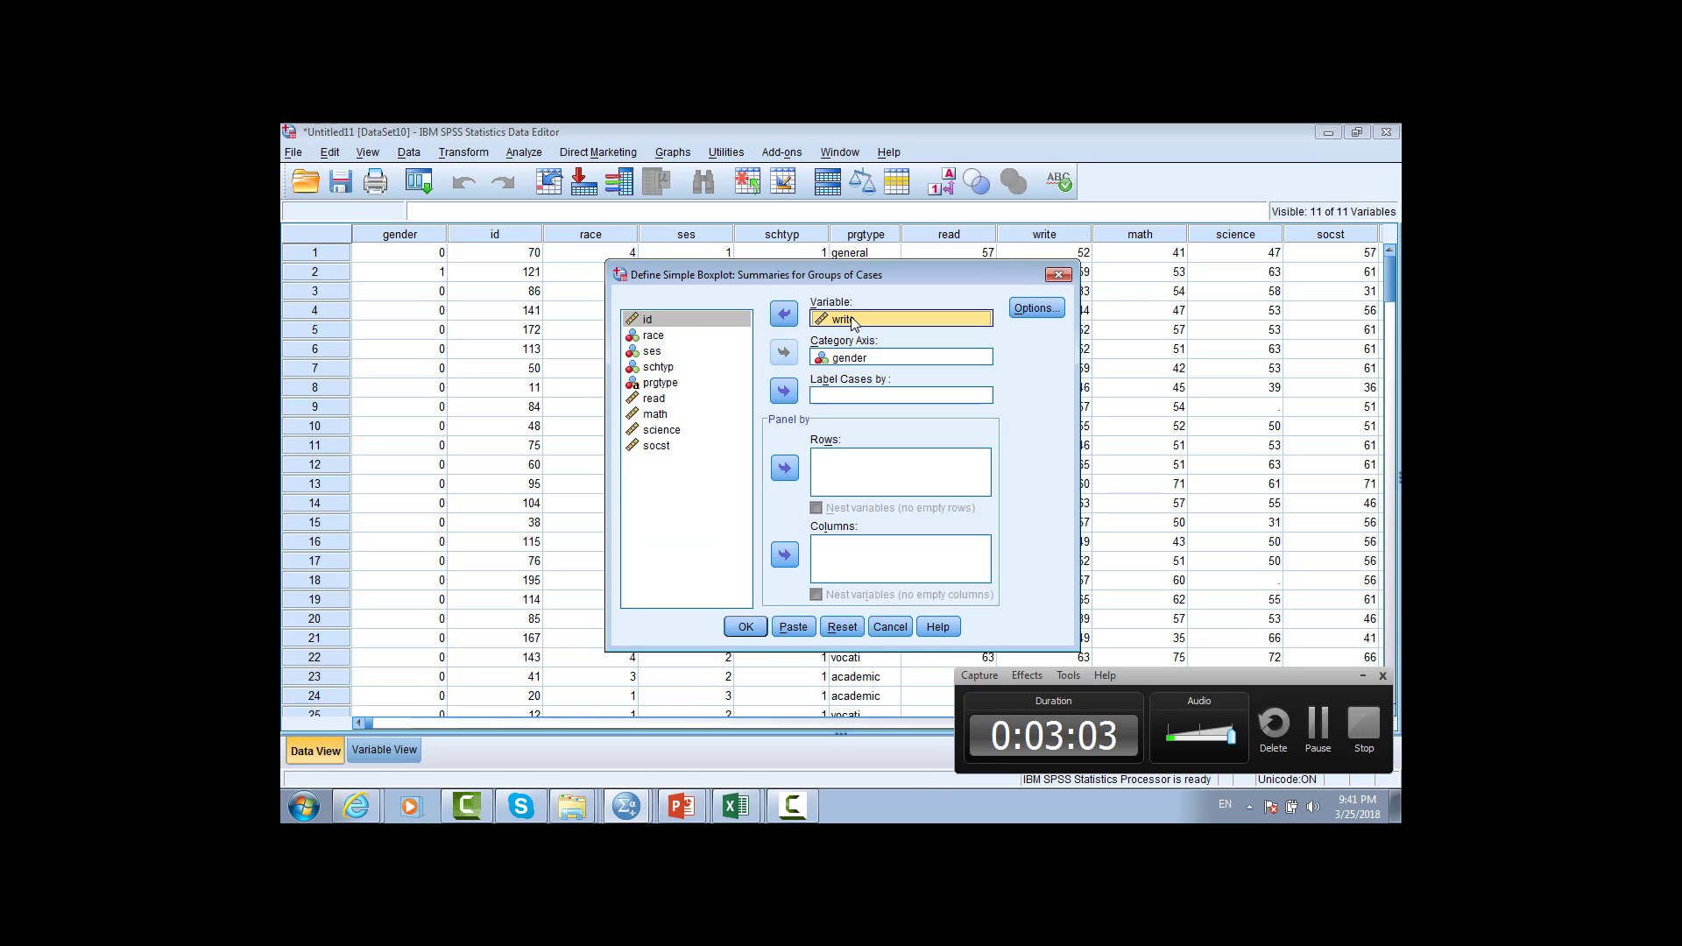
pyautogui.click(839, 360)
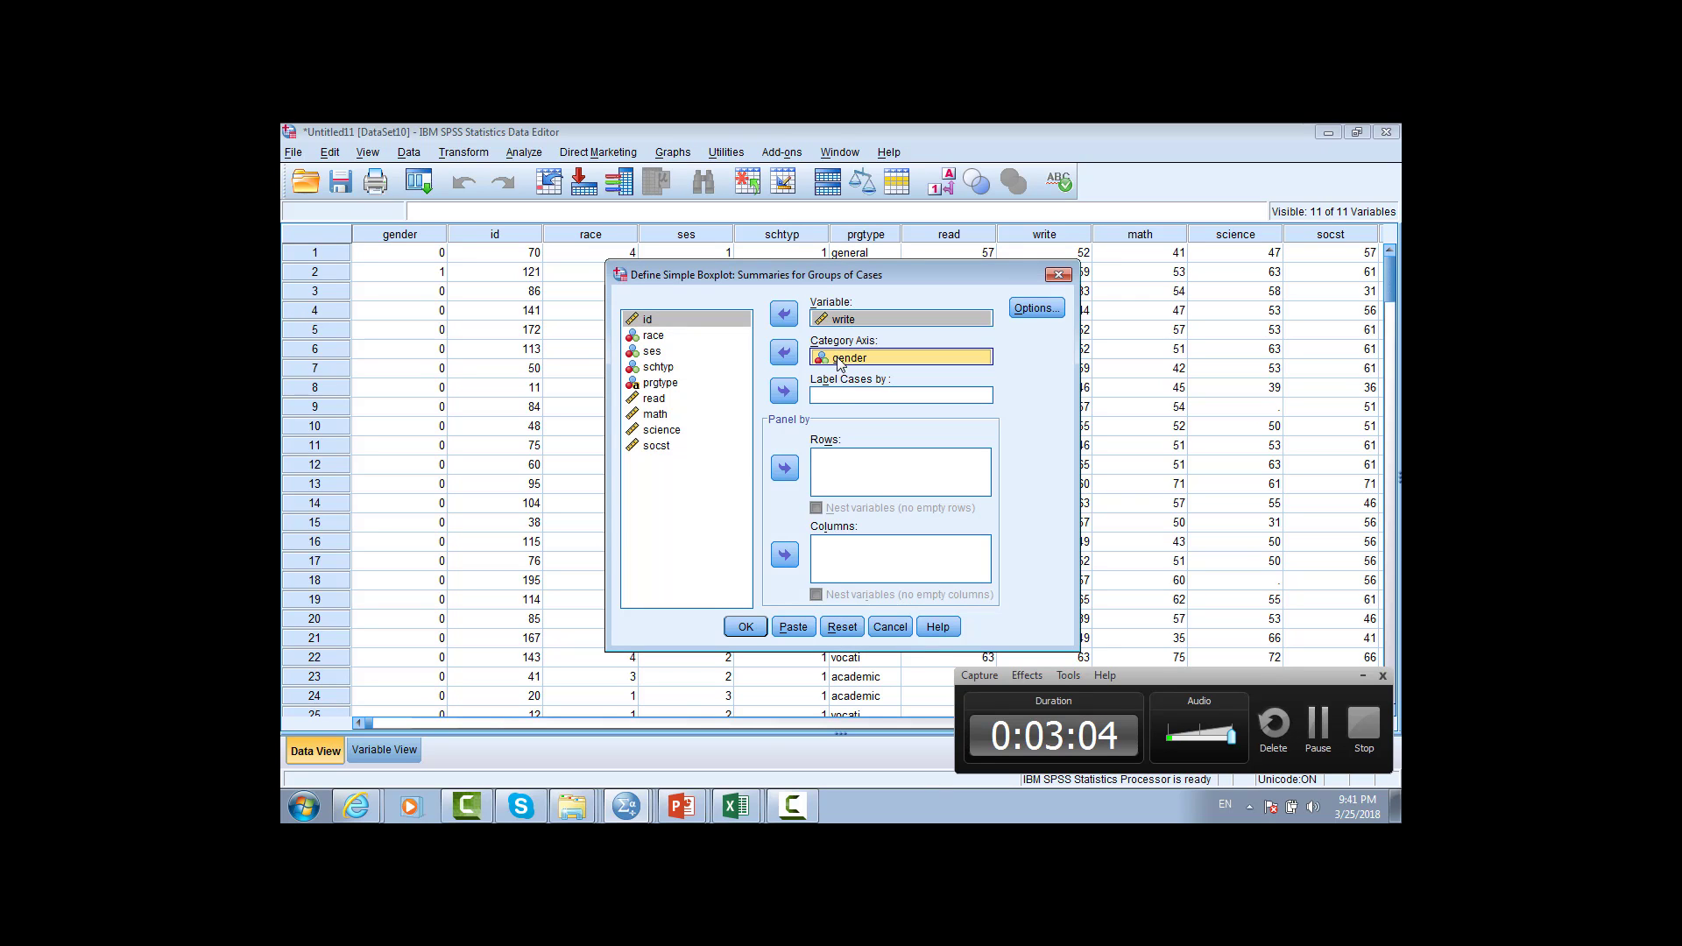
pyautogui.click(747, 627)
pyautogui.scroll(-6, 855, 461)
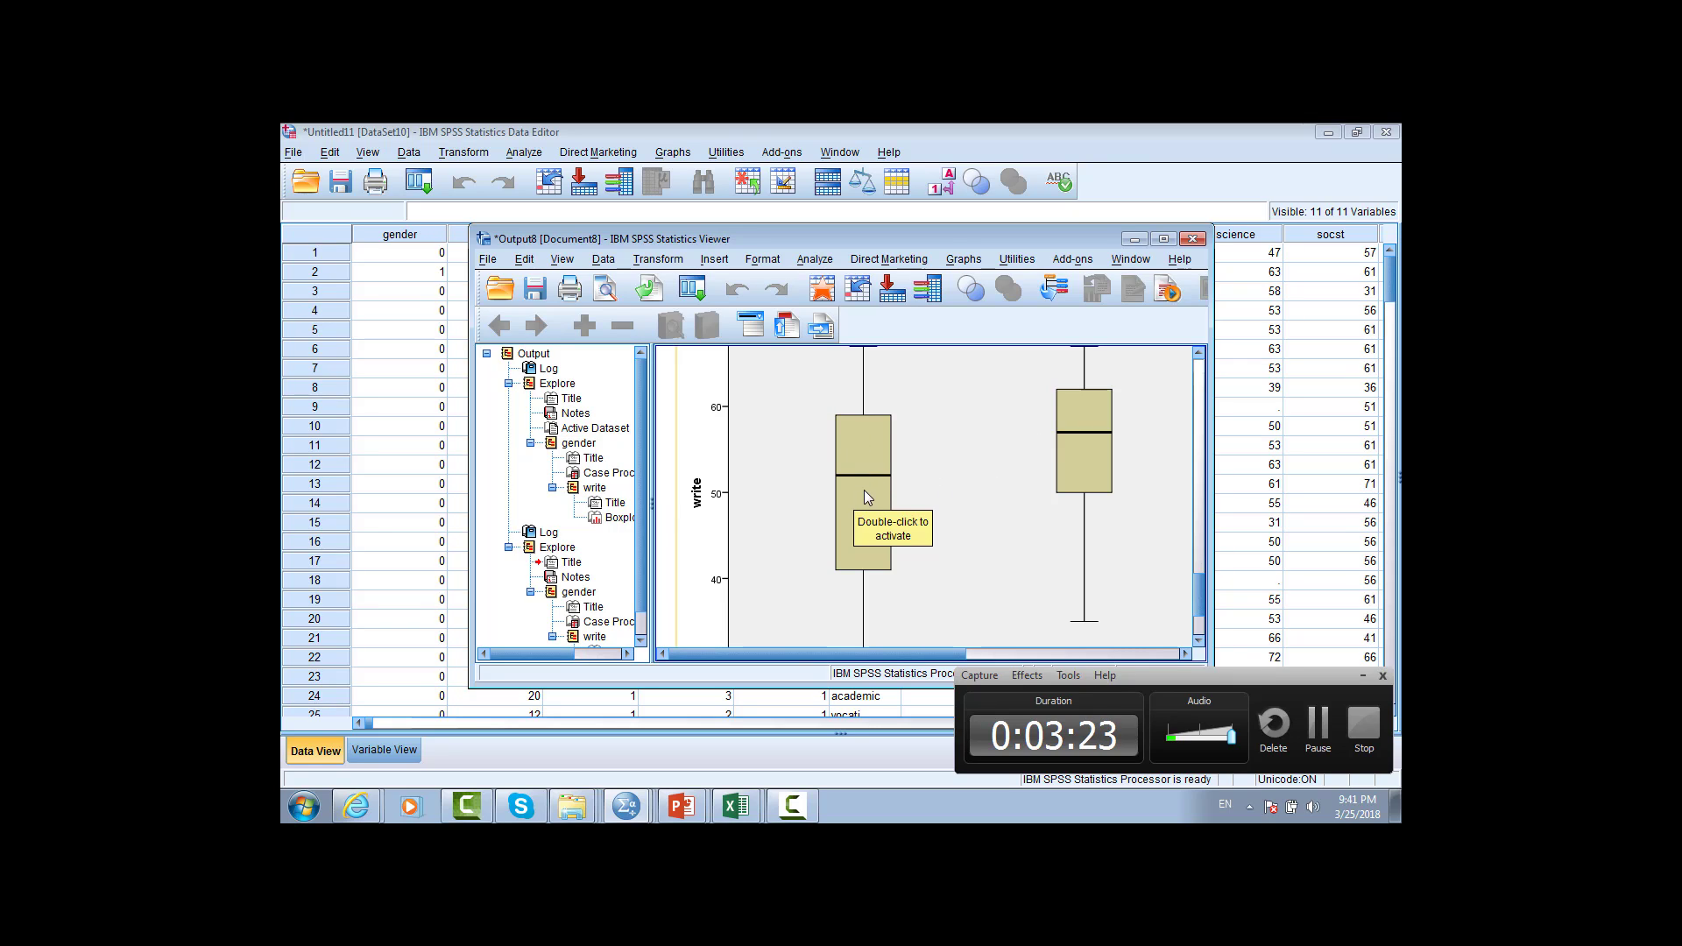
pyautogui.scroll(-2, 864, 491)
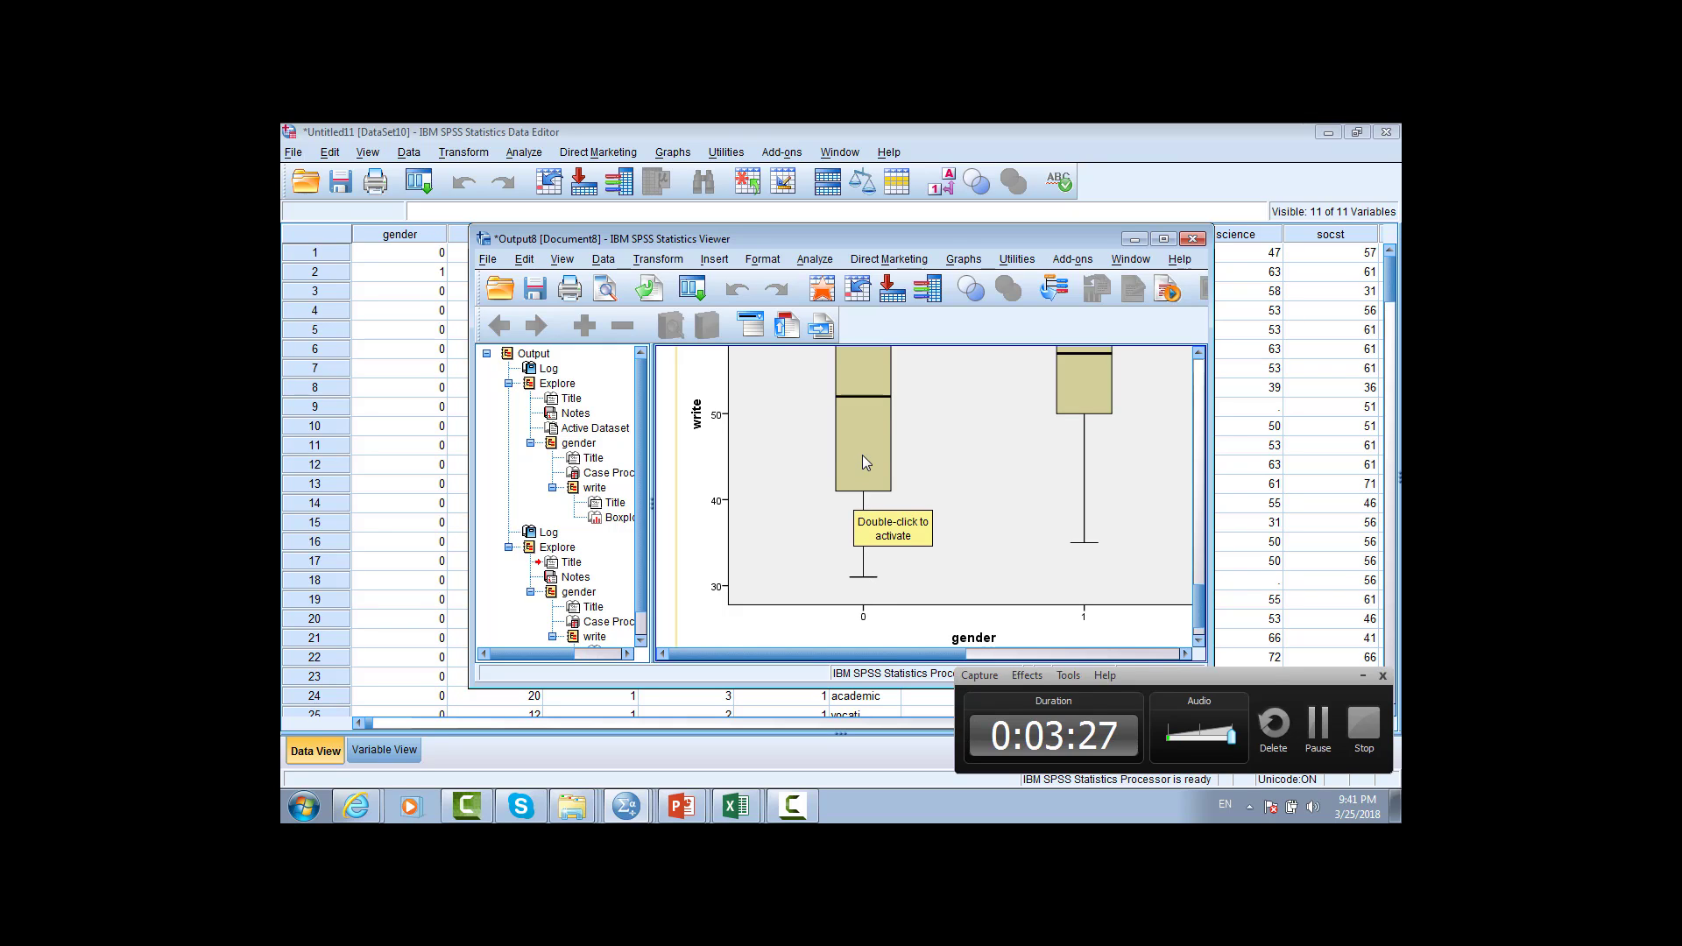
pyautogui.scroll(2, 862, 455)
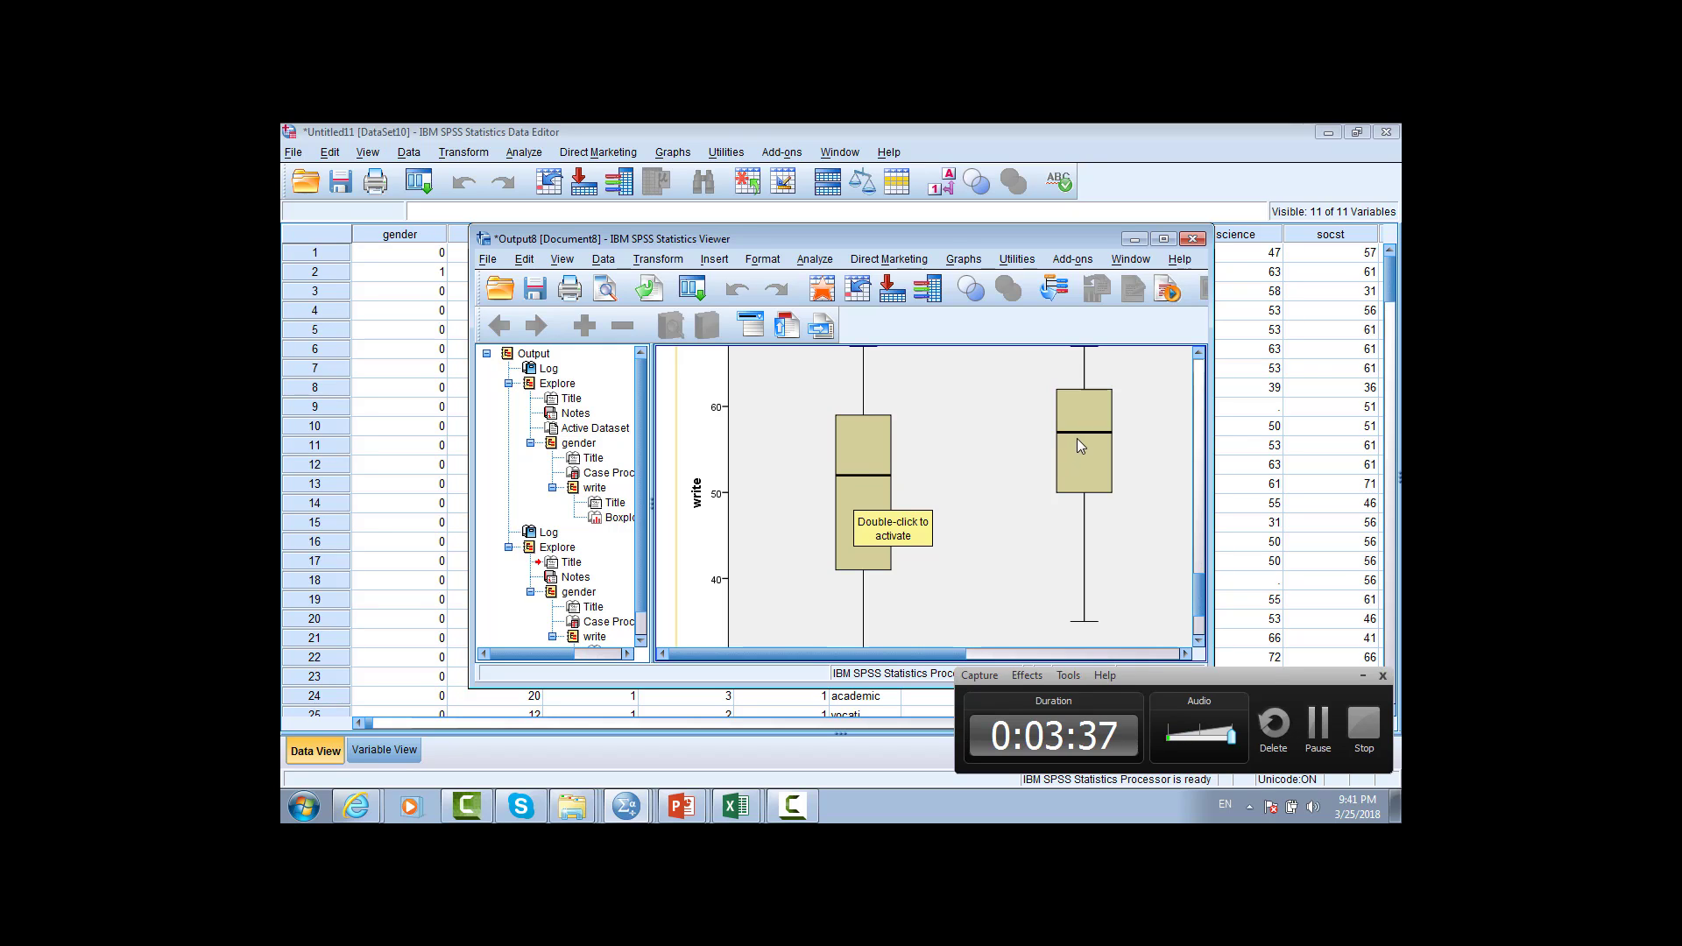
pyautogui.scroll(-2, 898, 528)
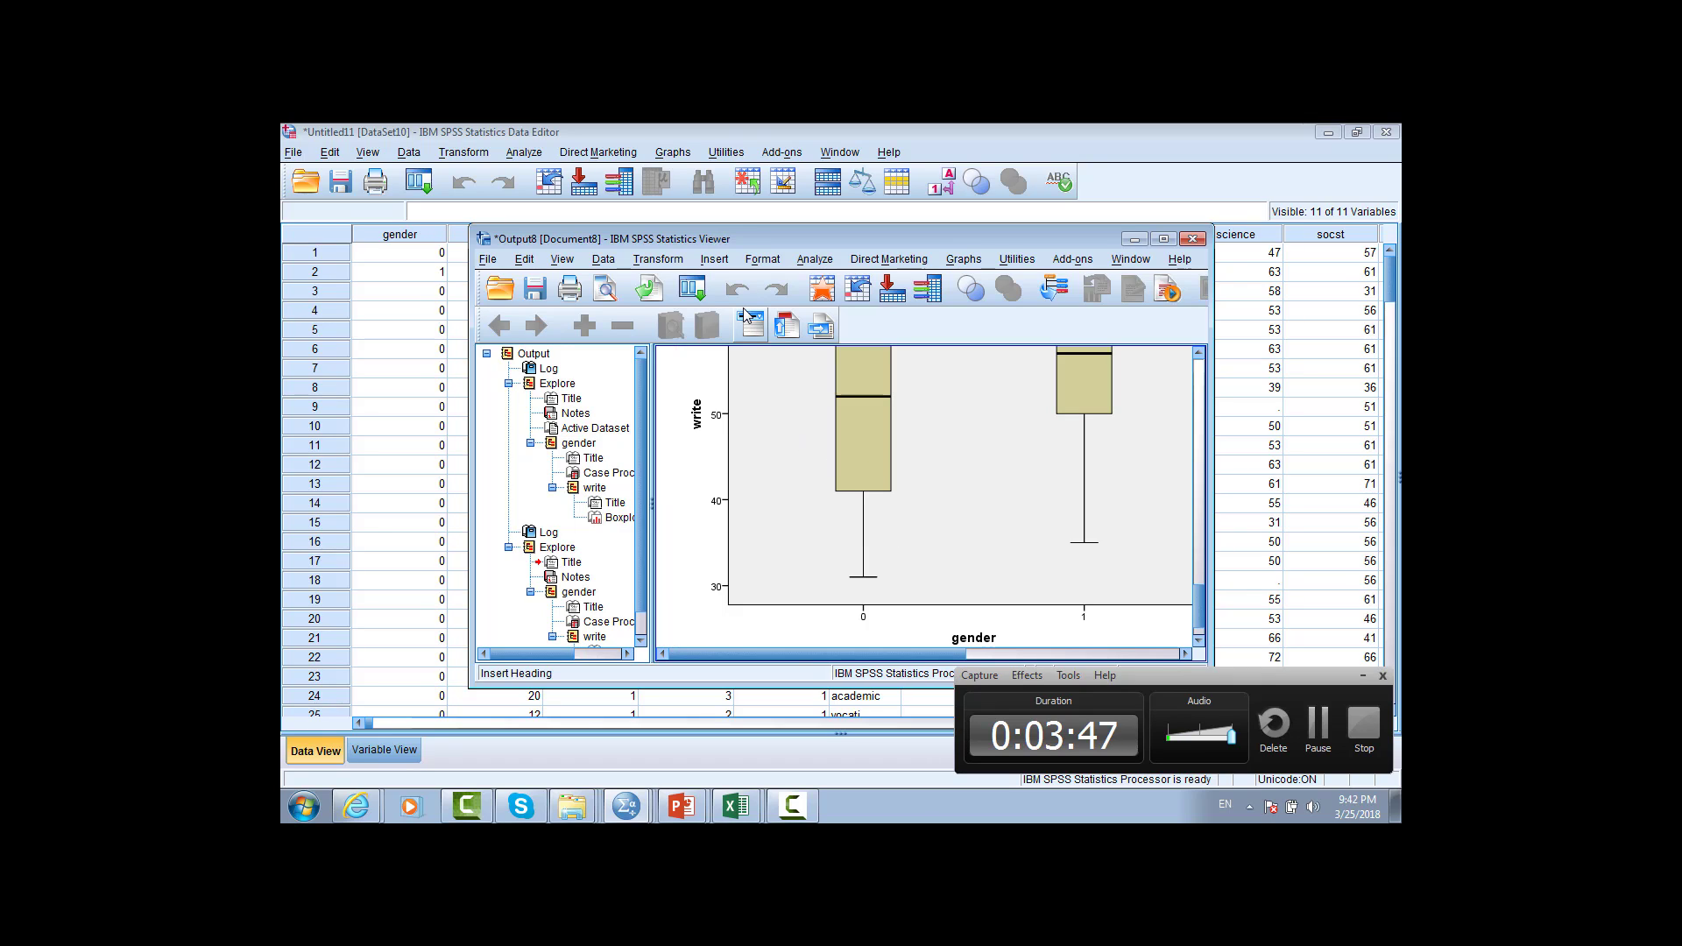
# Step: Set up a legacy-dialog histogram with write as the variable
pyautogui.click(820, 260)
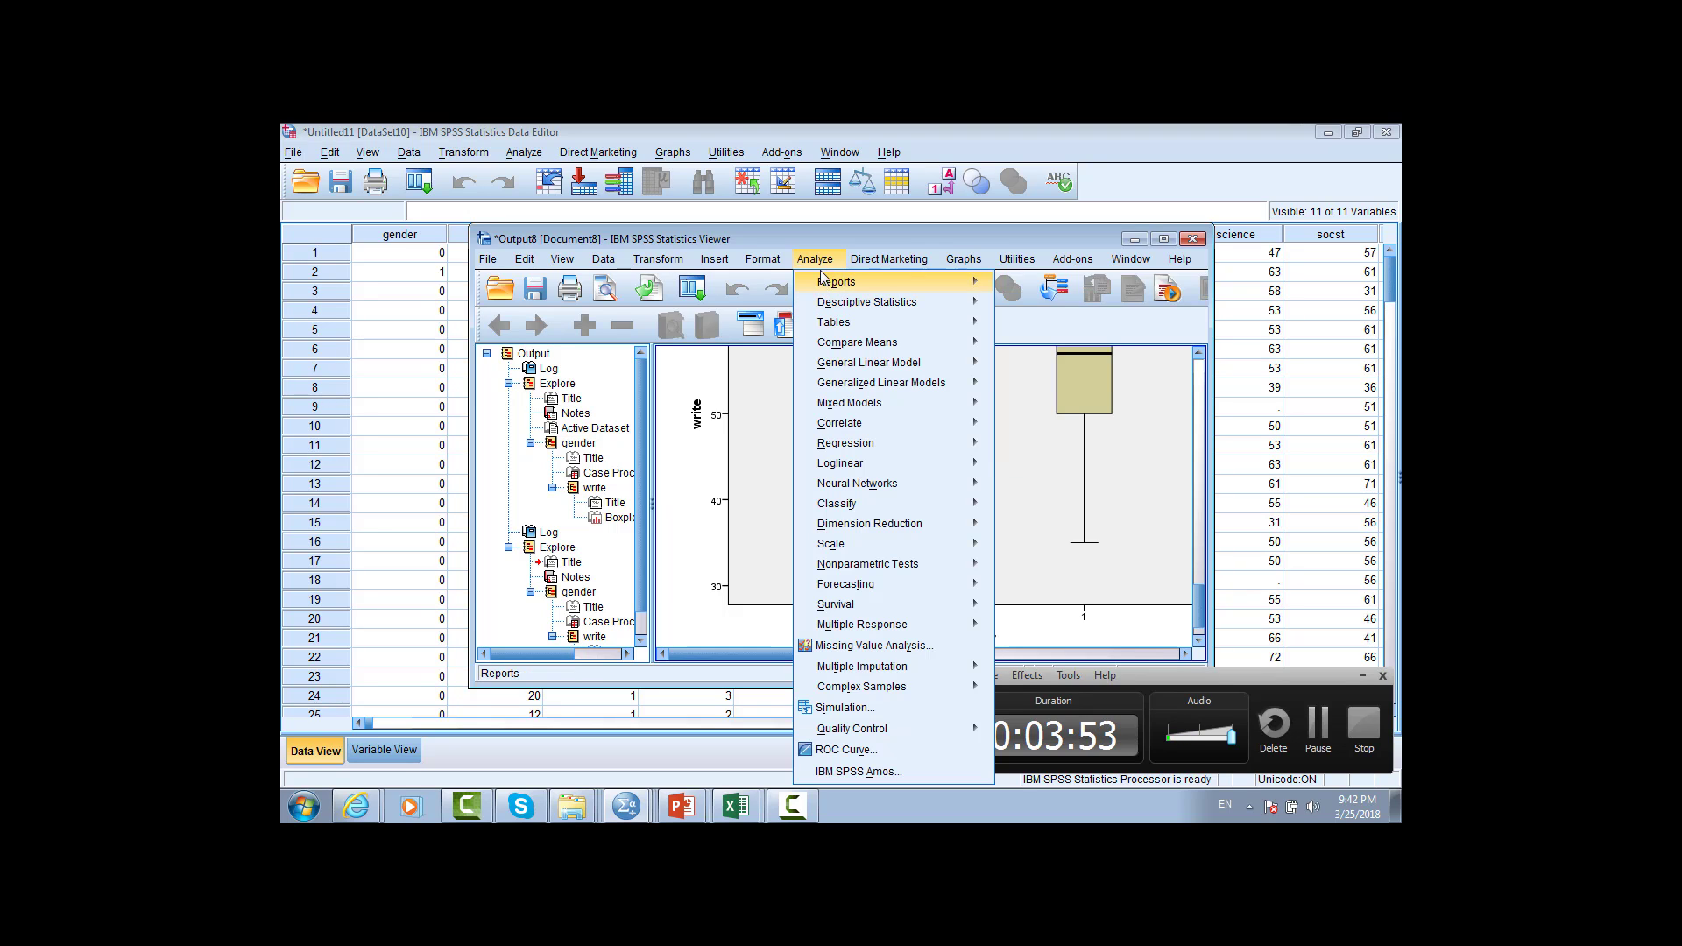
pyautogui.moveTo(964, 261)
pyautogui.moveTo(975, 372)
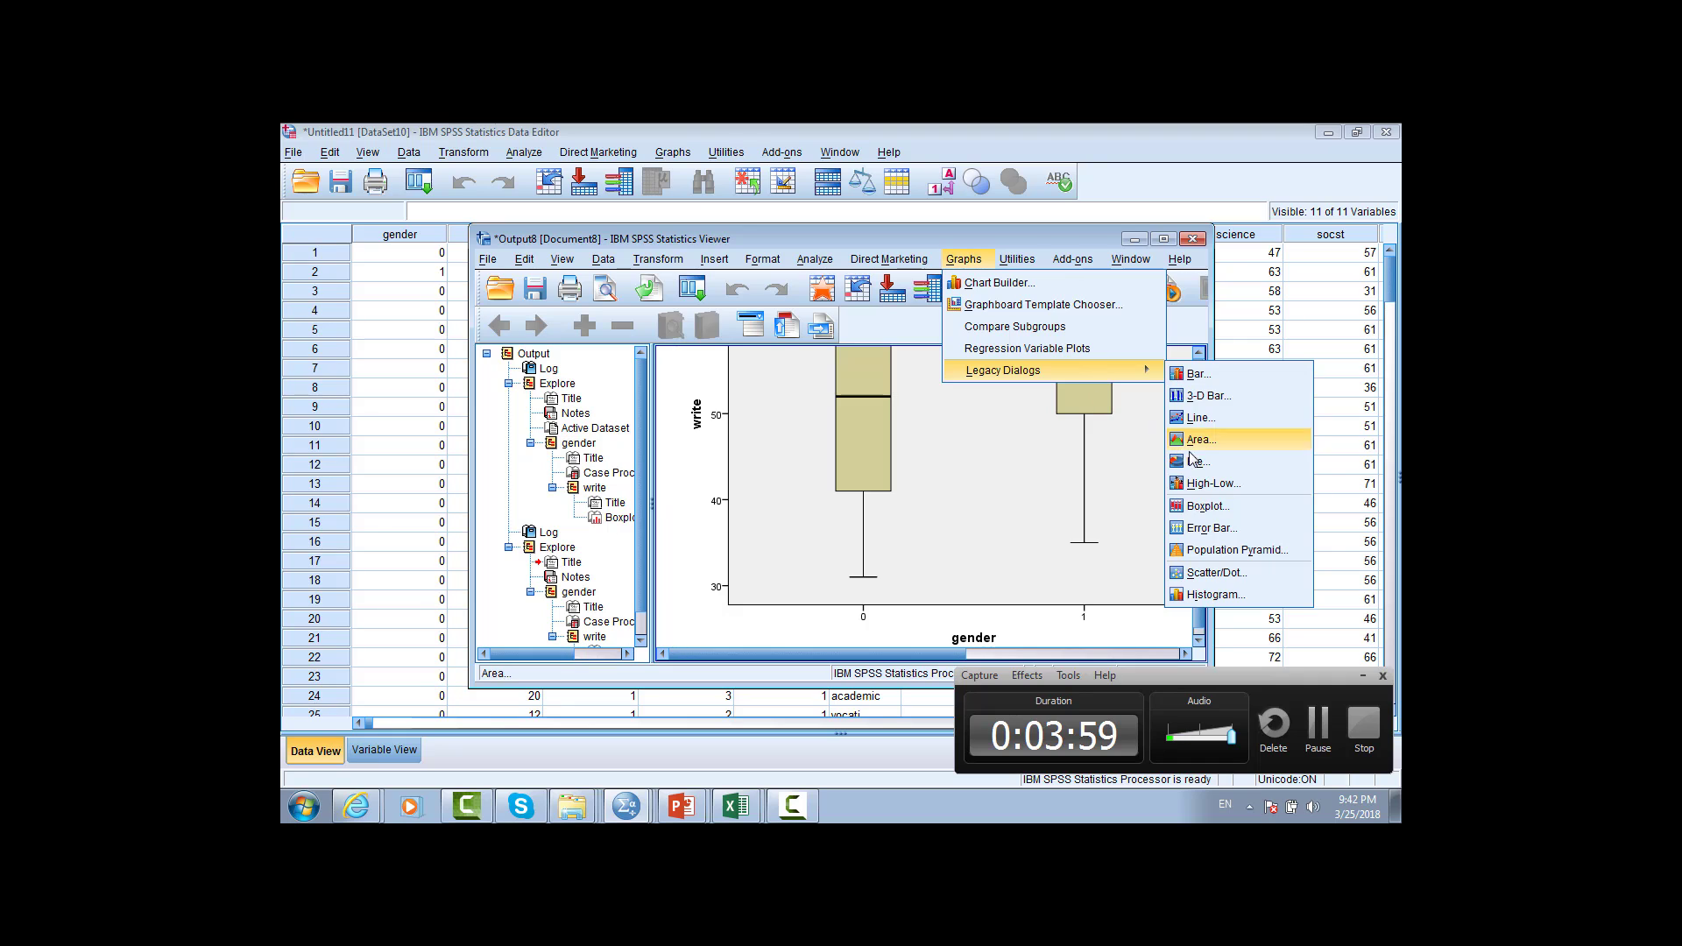
pyautogui.click(1216, 595)
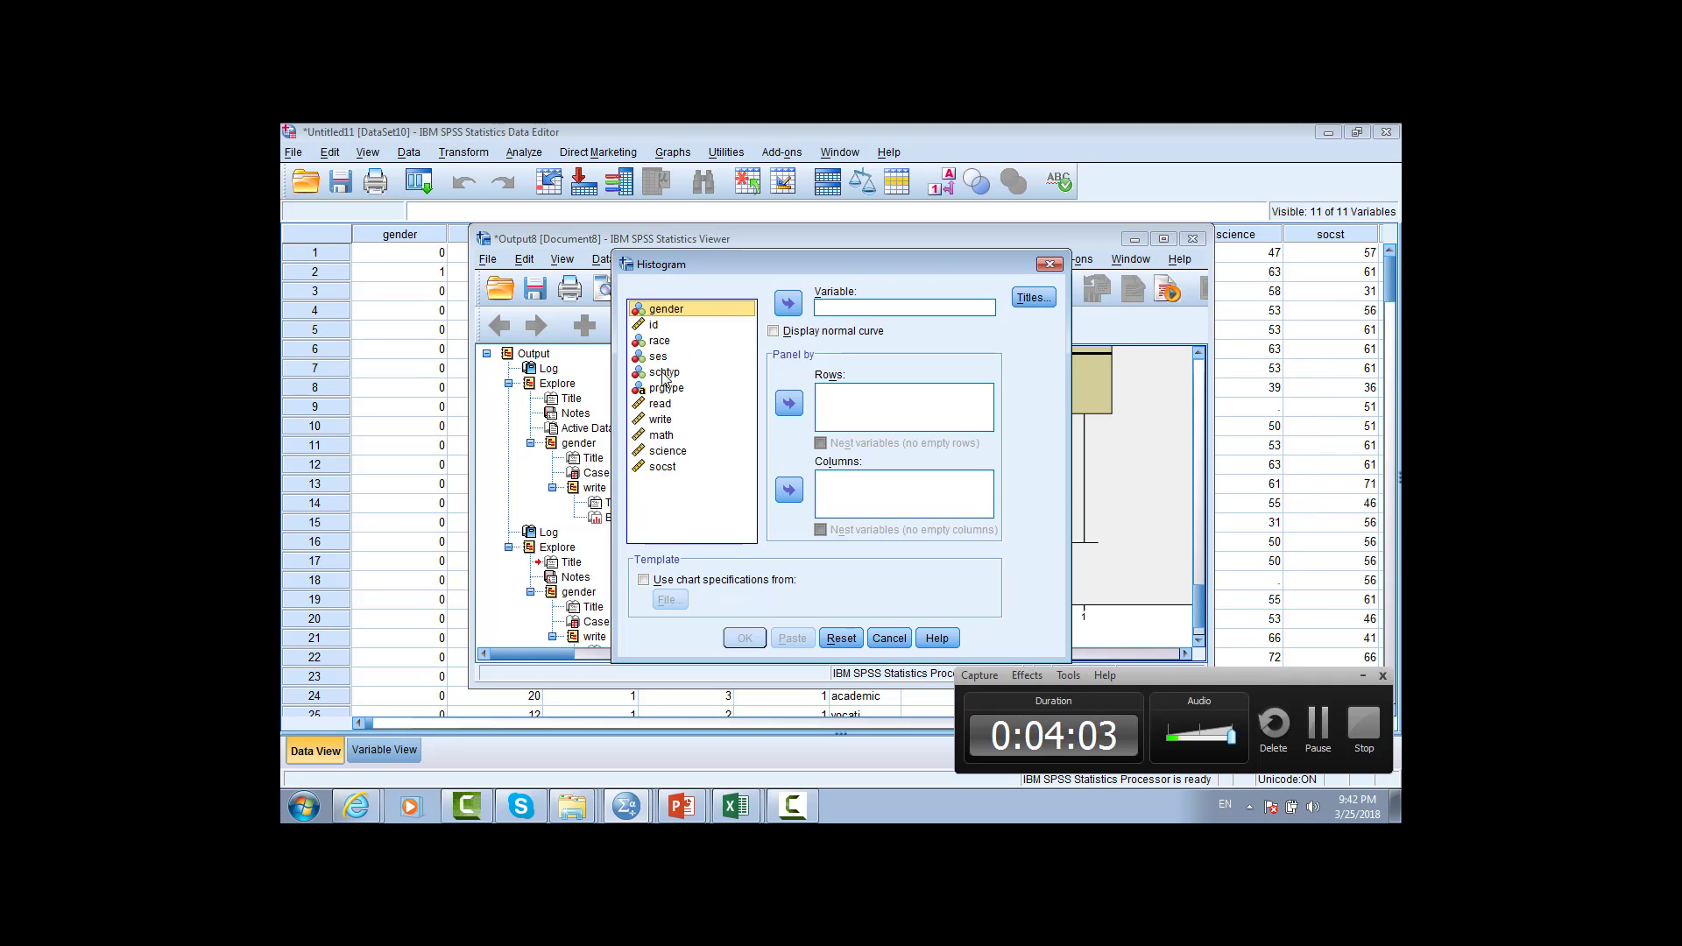
pyautogui.click(660, 420)
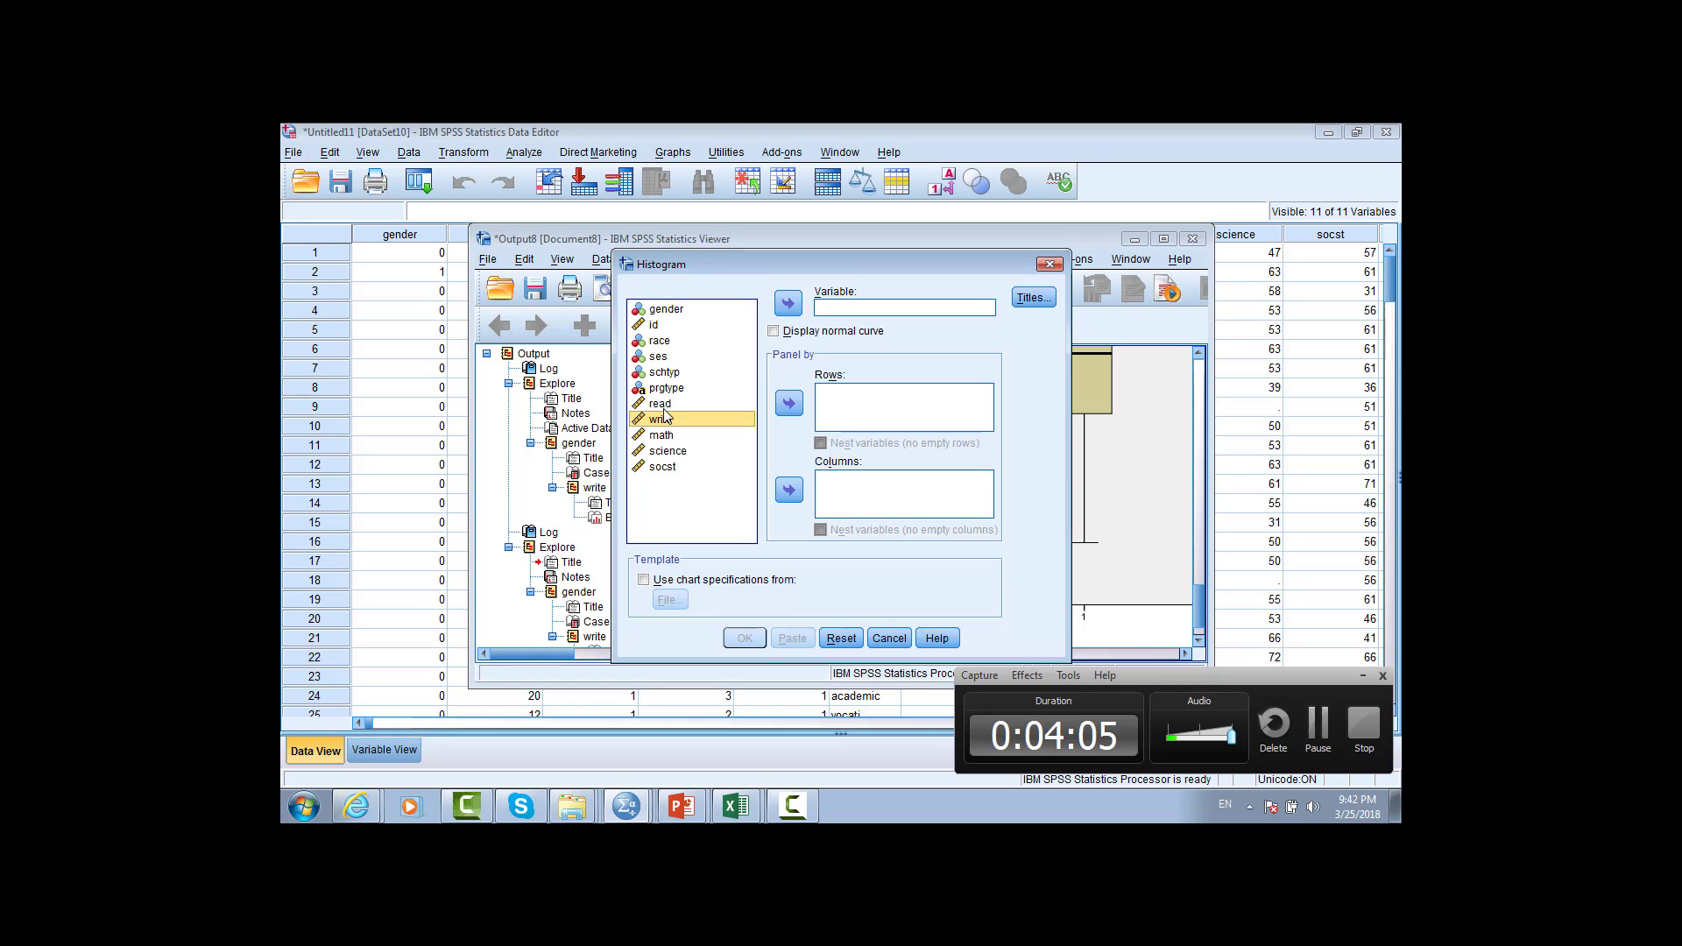
pyautogui.click(788, 303)
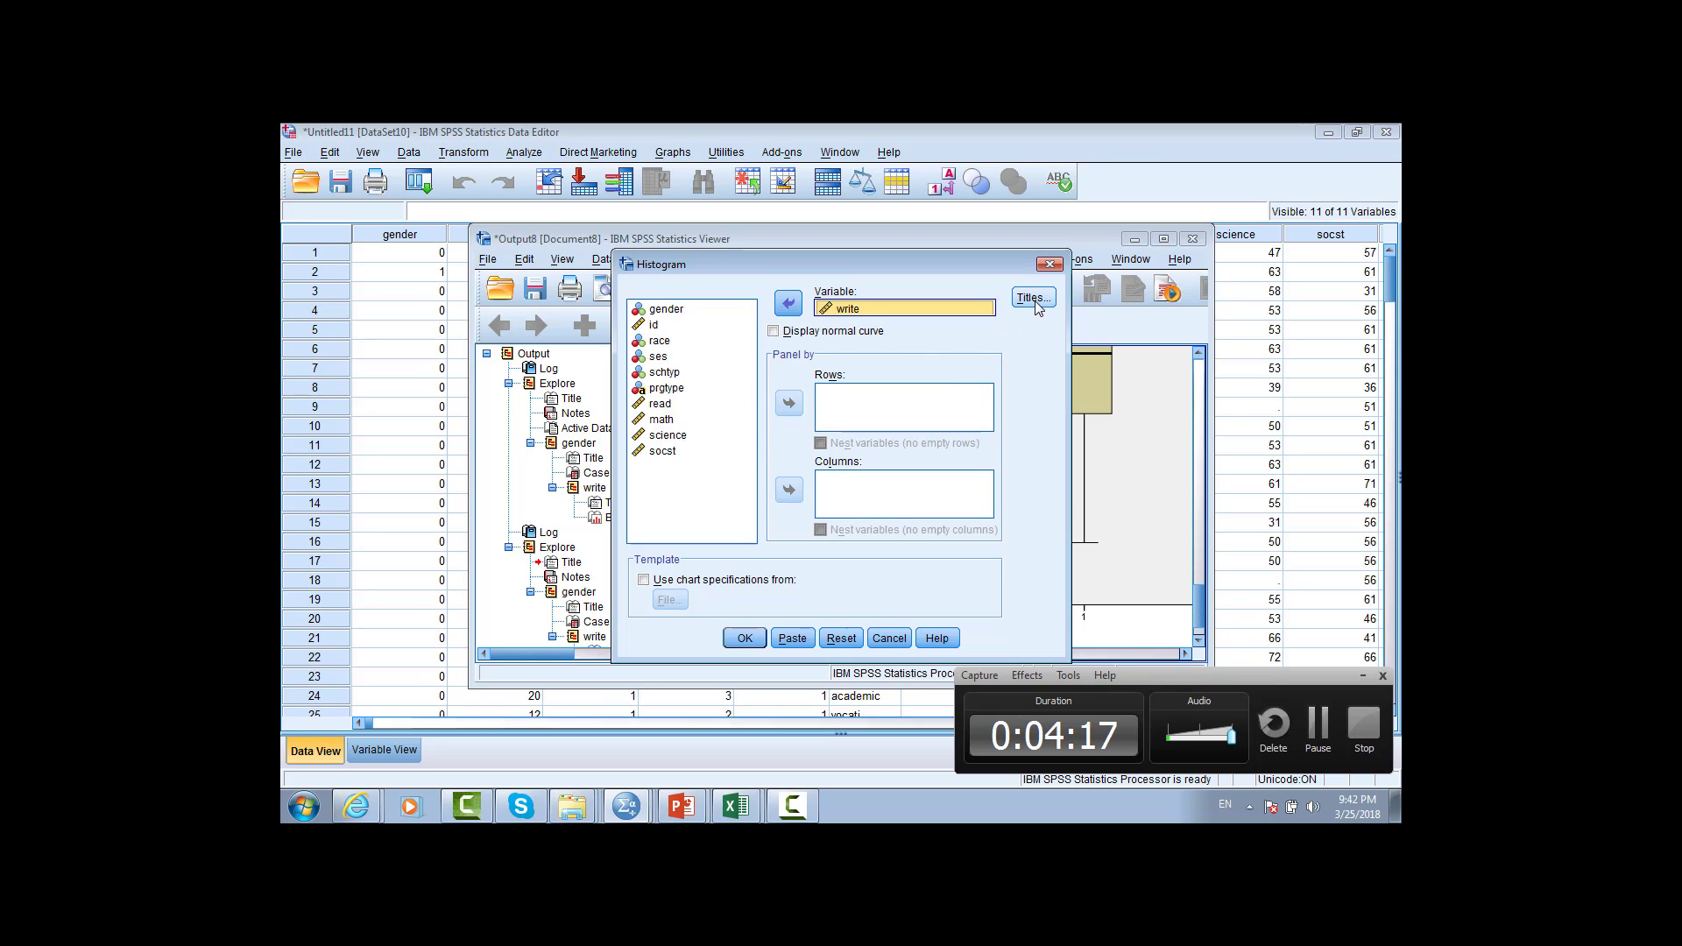
# Step: Generate the write histogram with a normal curve and no chart template, and maximize the output window
pyautogui.click(645, 580)
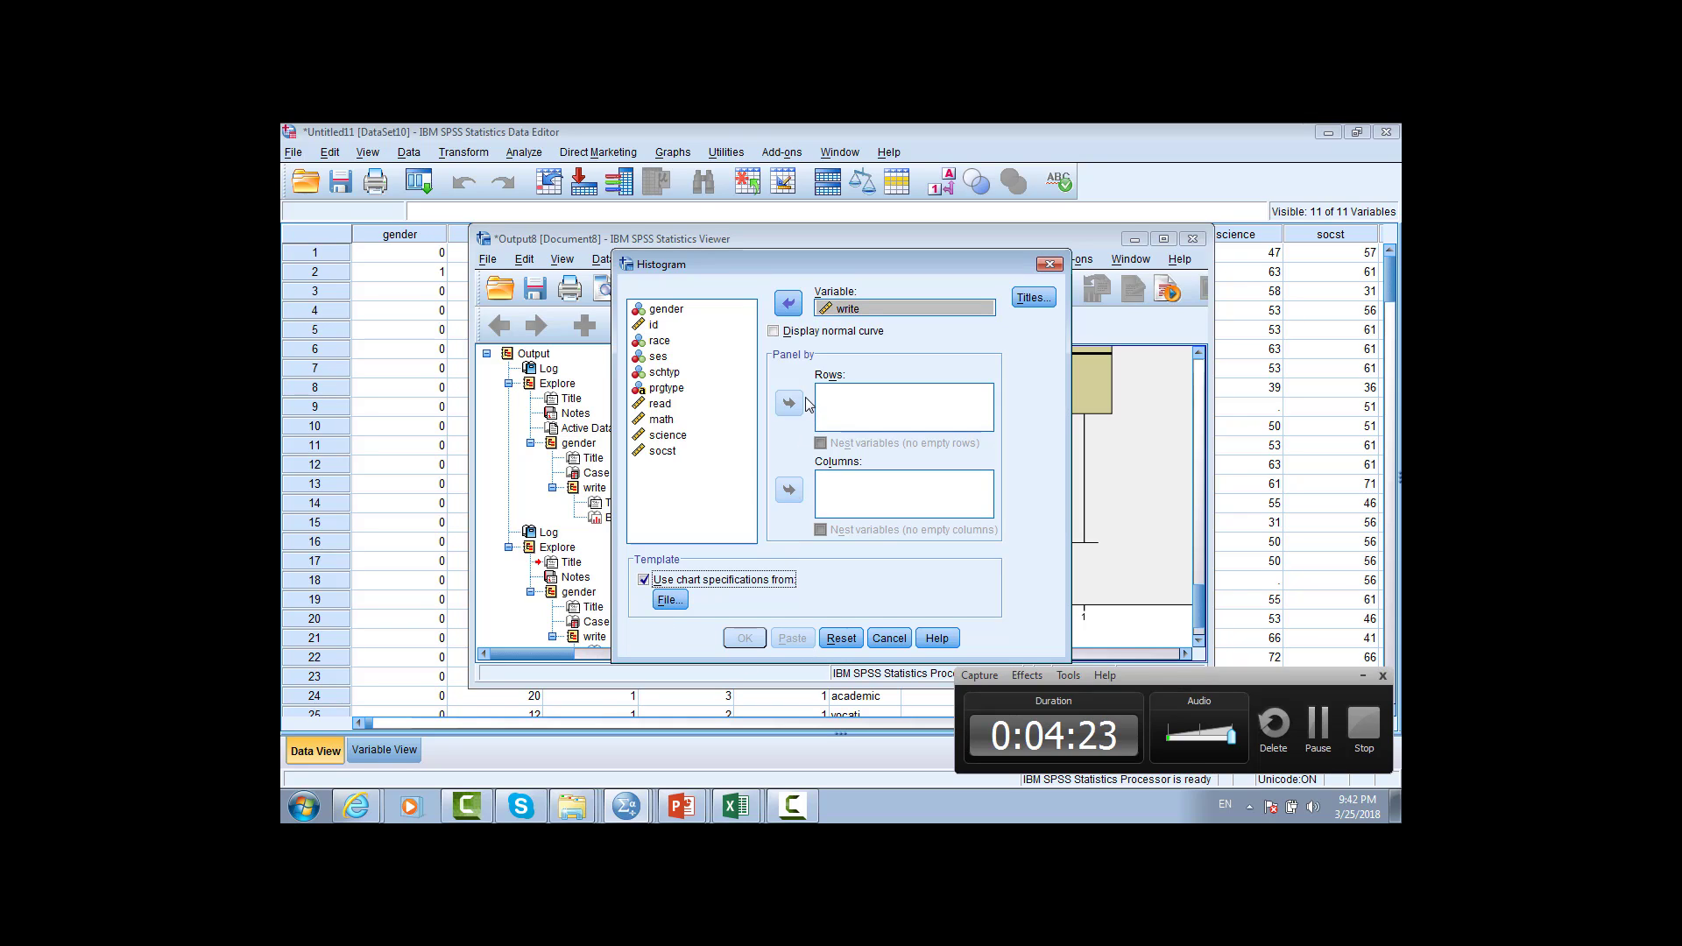
pyautogui.click(786, 333)
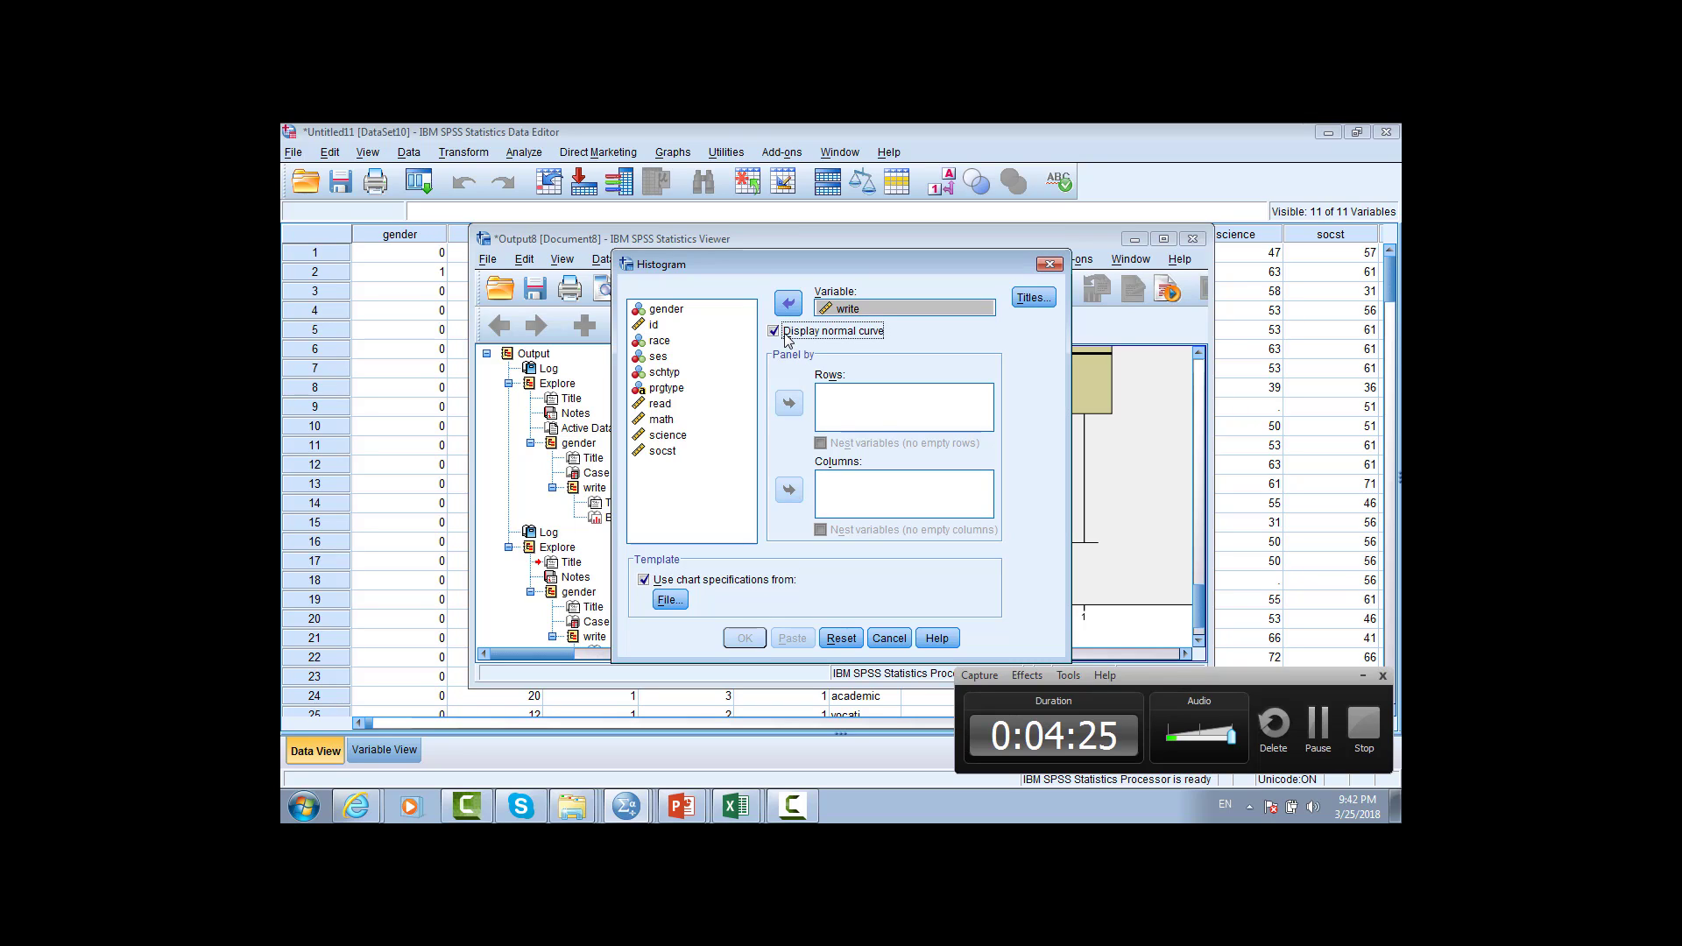
pyautogui.click(644, 581)
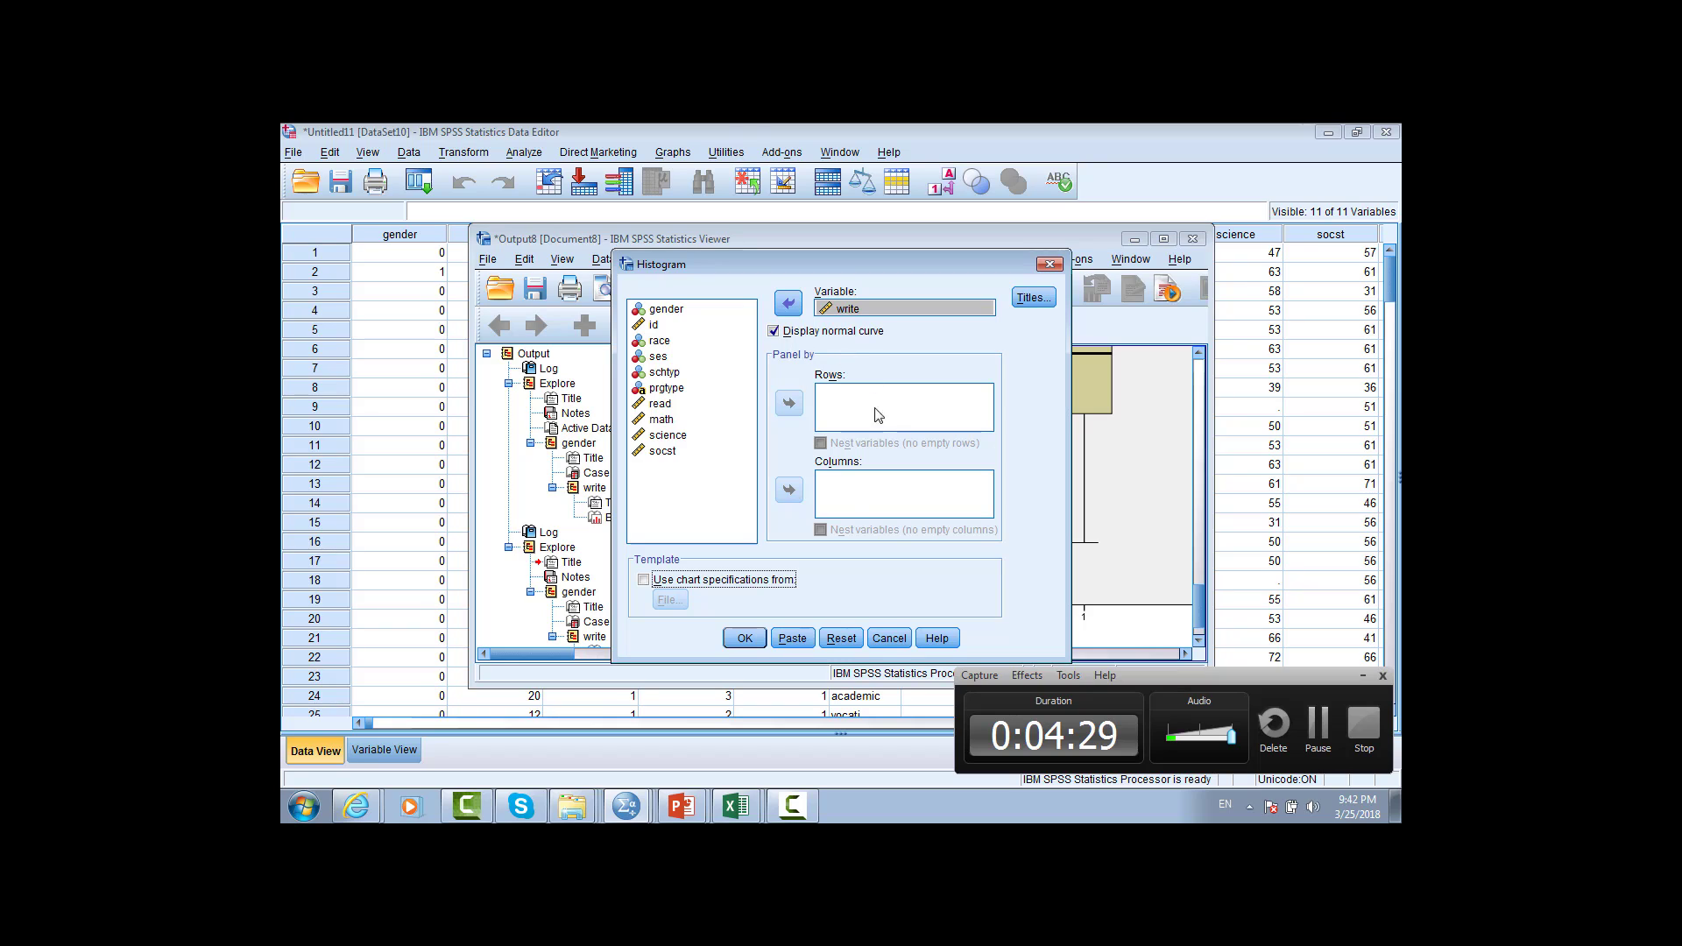
pyautogui.click(756, 637)
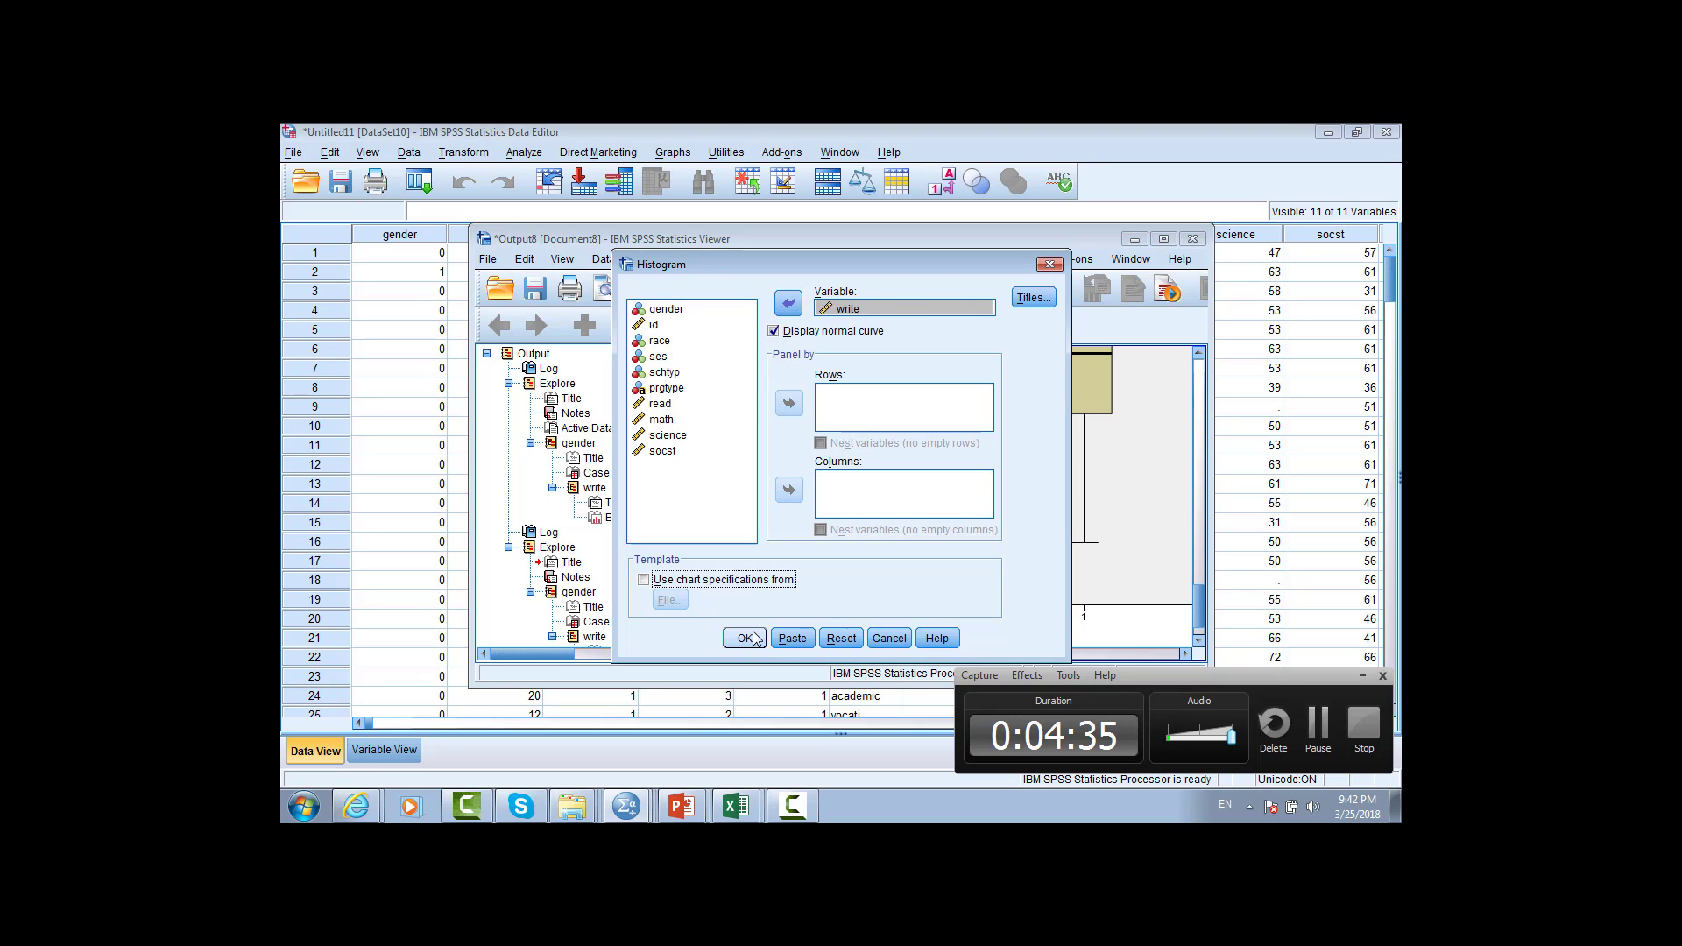
pyautogui.click(756, 637)
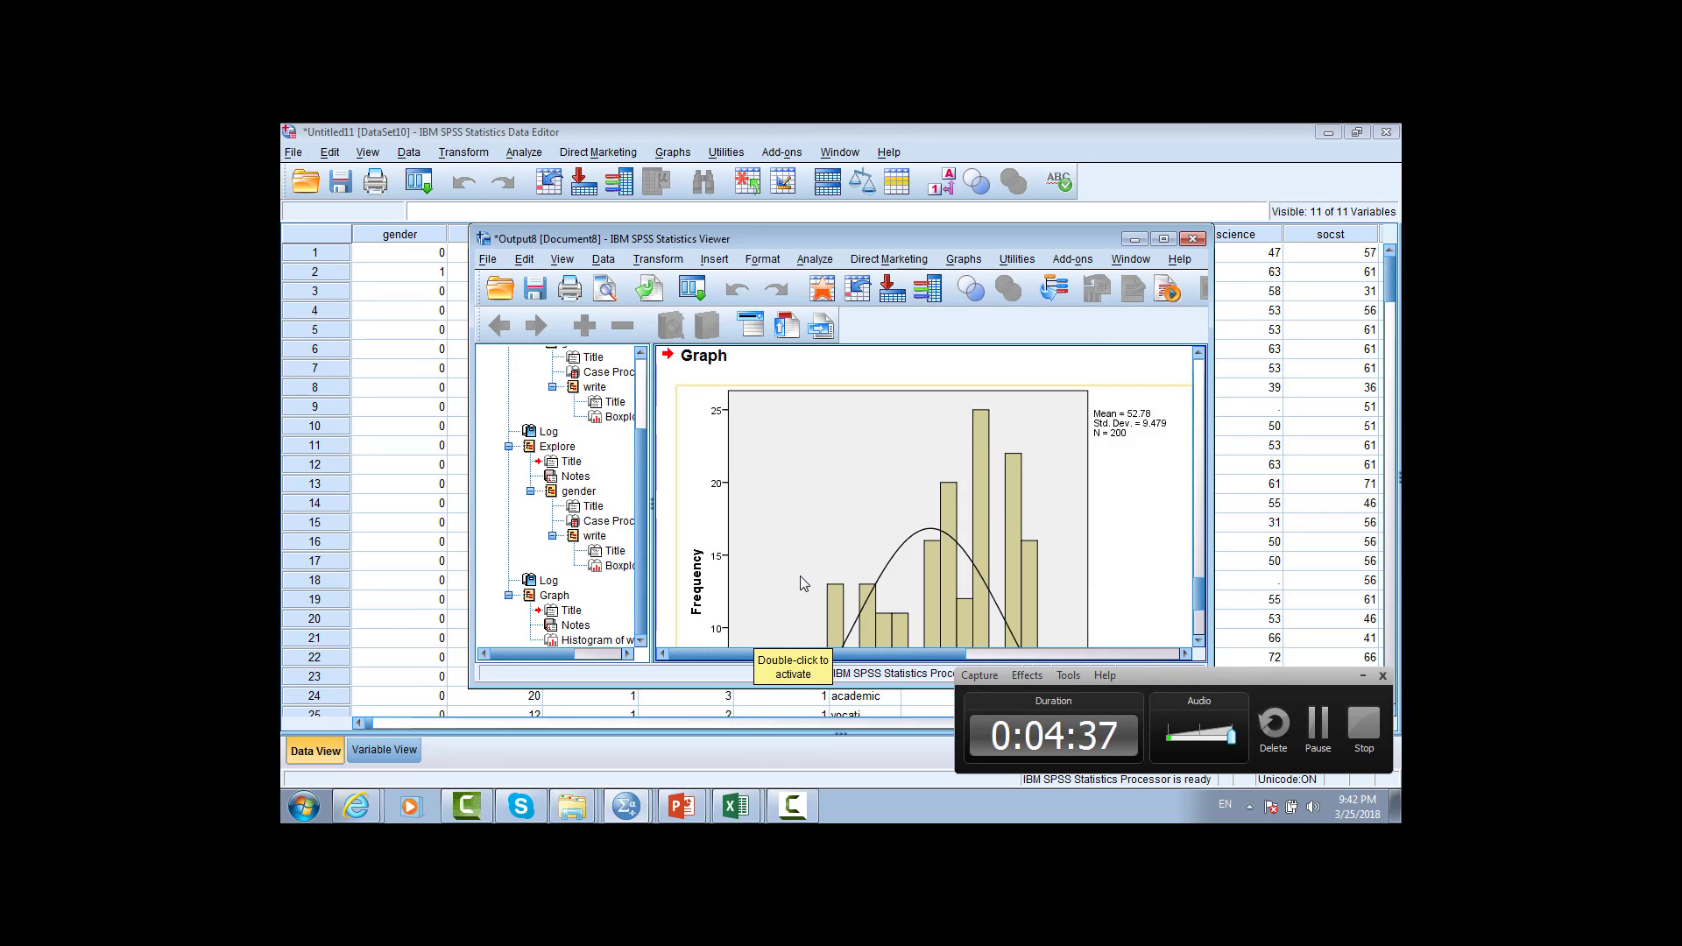
pyautogui.scroll(-2, 803, 584)
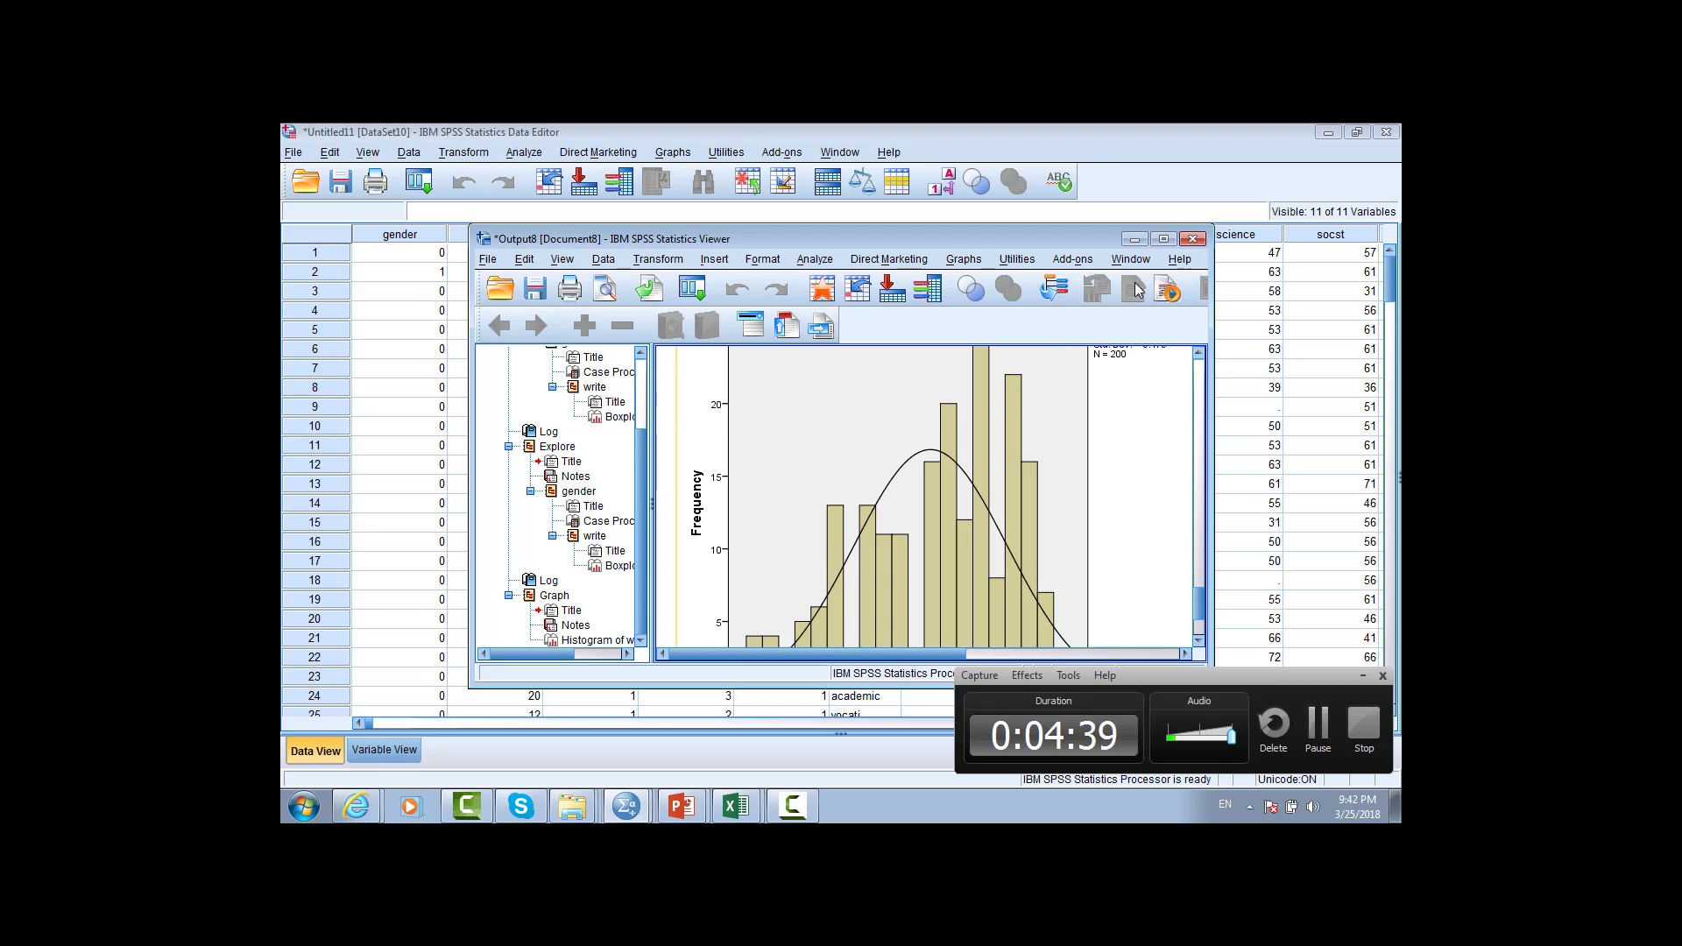
pyautogui.click(1162, 239)
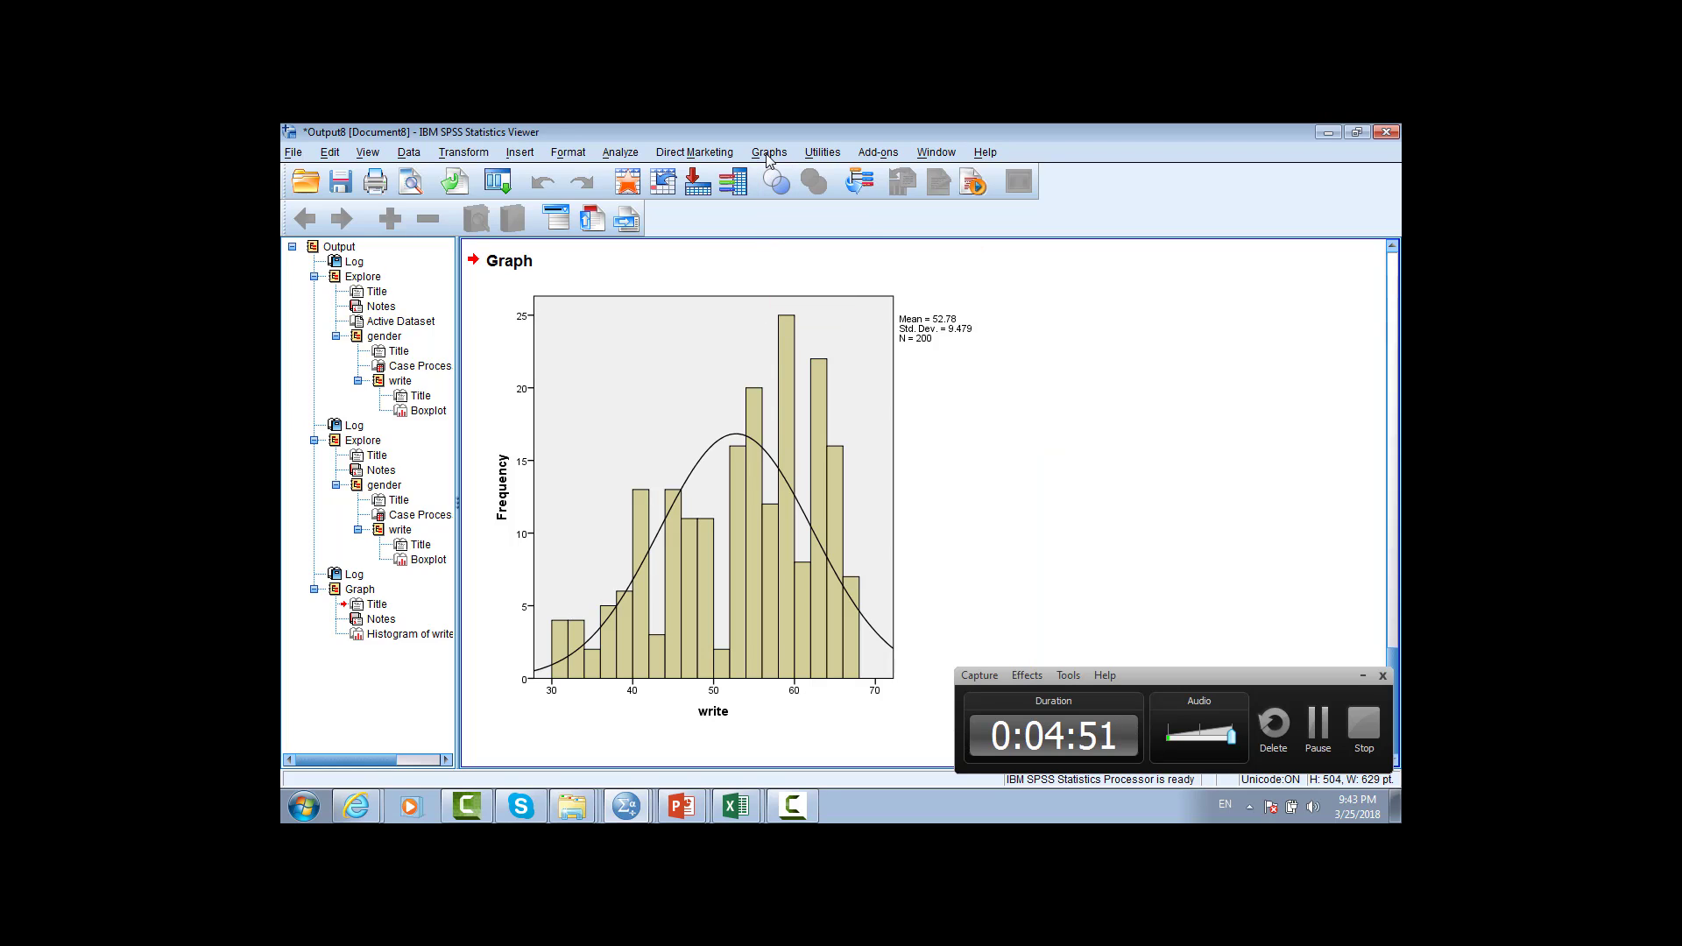
# Step: Run a Frequencies analysis of ses with the frequency table displayed and no additional statistics, and select the resulting ses table
pyautogui.click(610, 155)
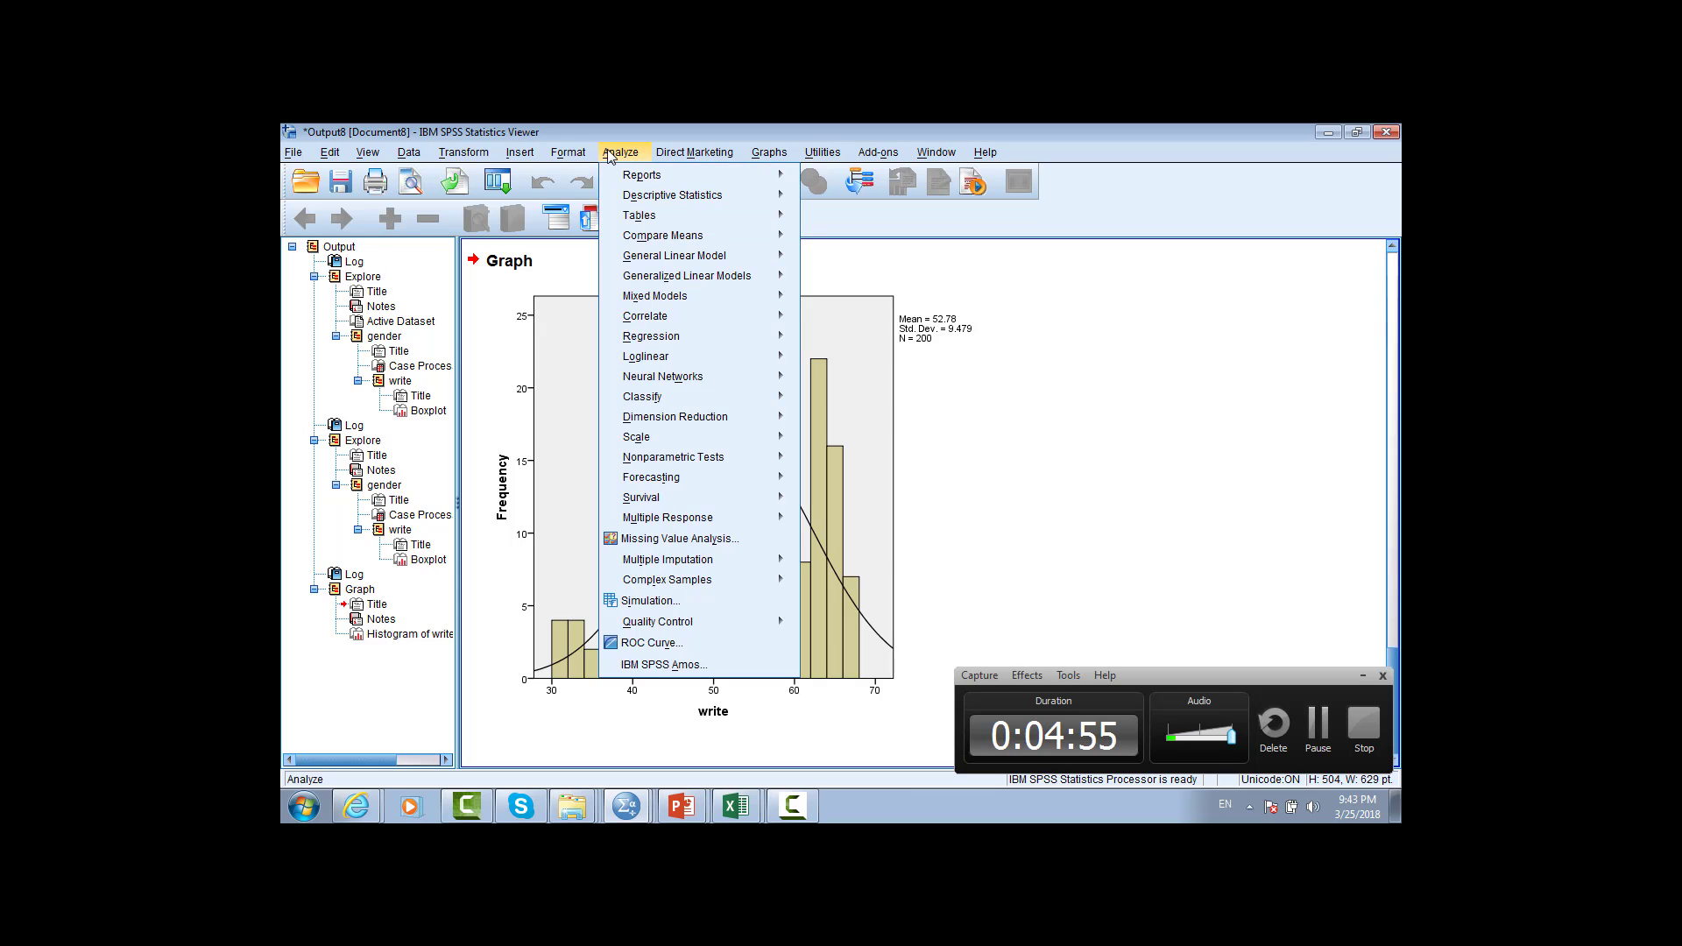
pyautogui.moveTo(656, 199)
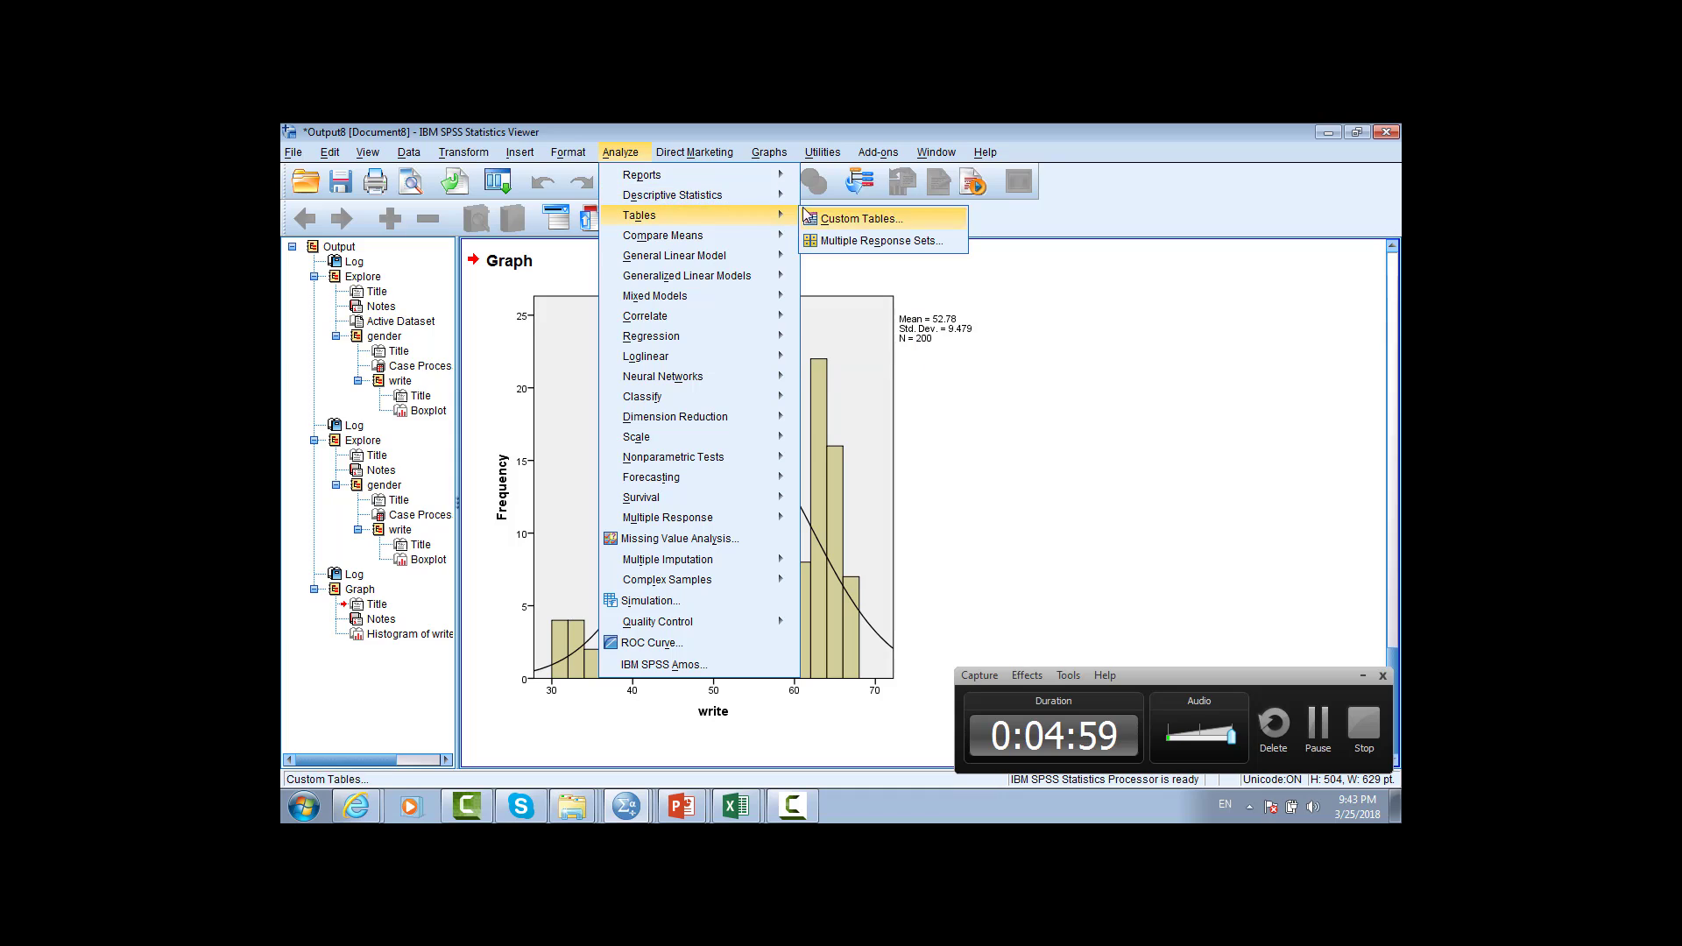
pyautogui.click(847, 202)
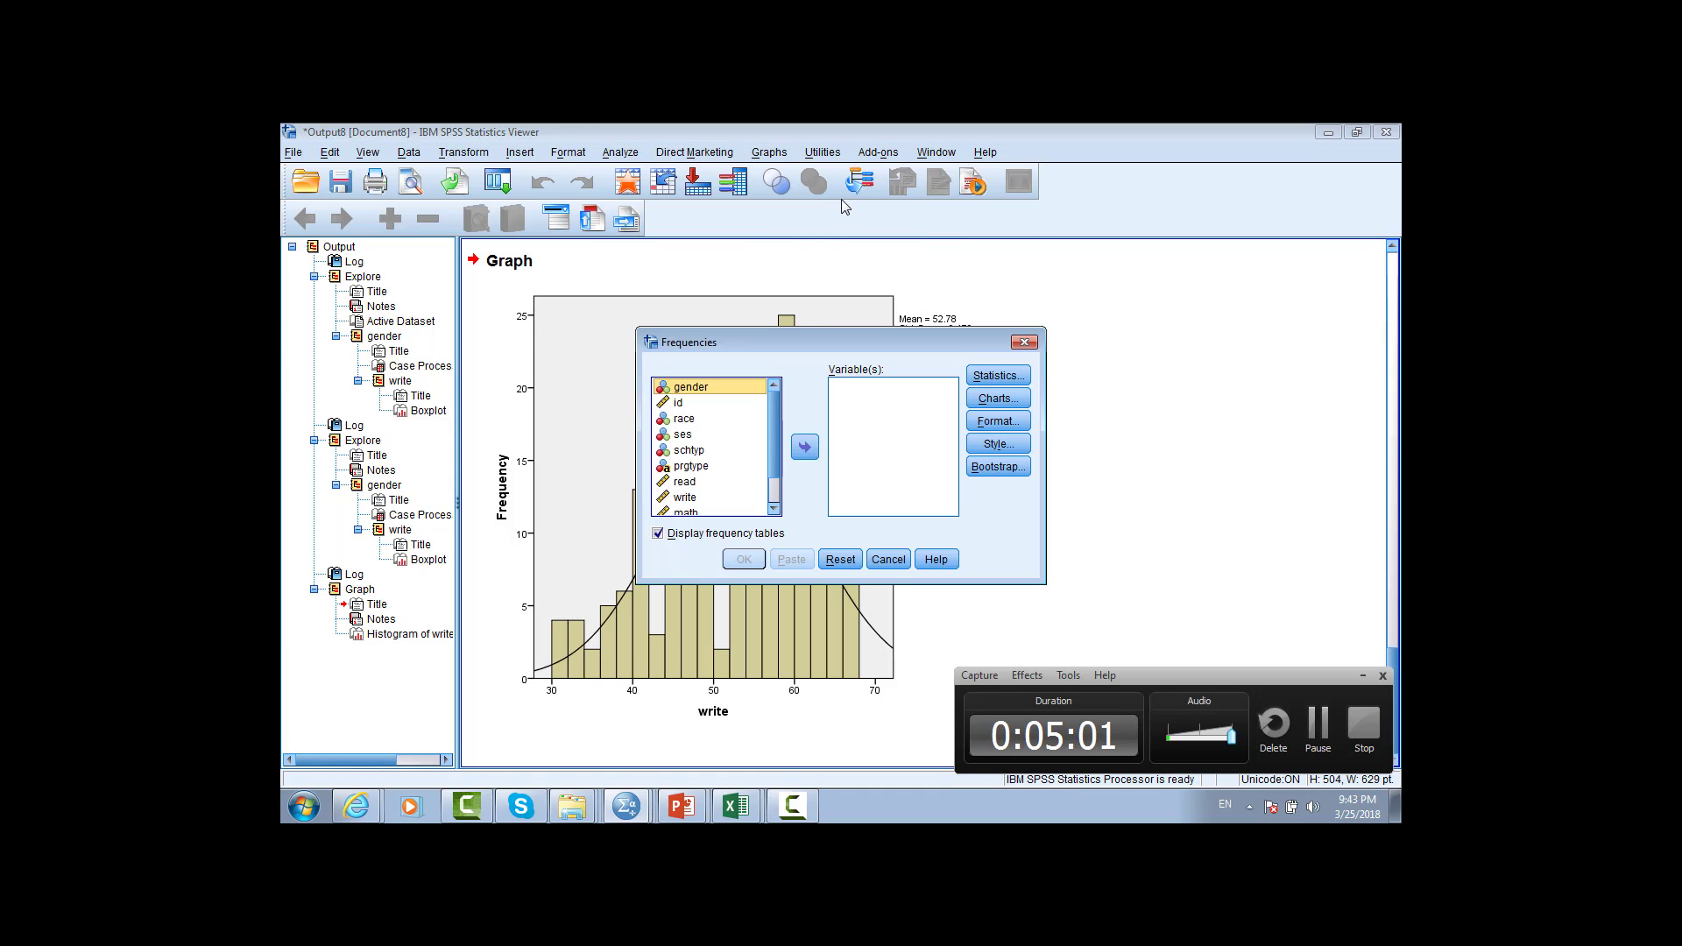
pyautogui.click(684, 435)
pyautogui.click(805, 449)
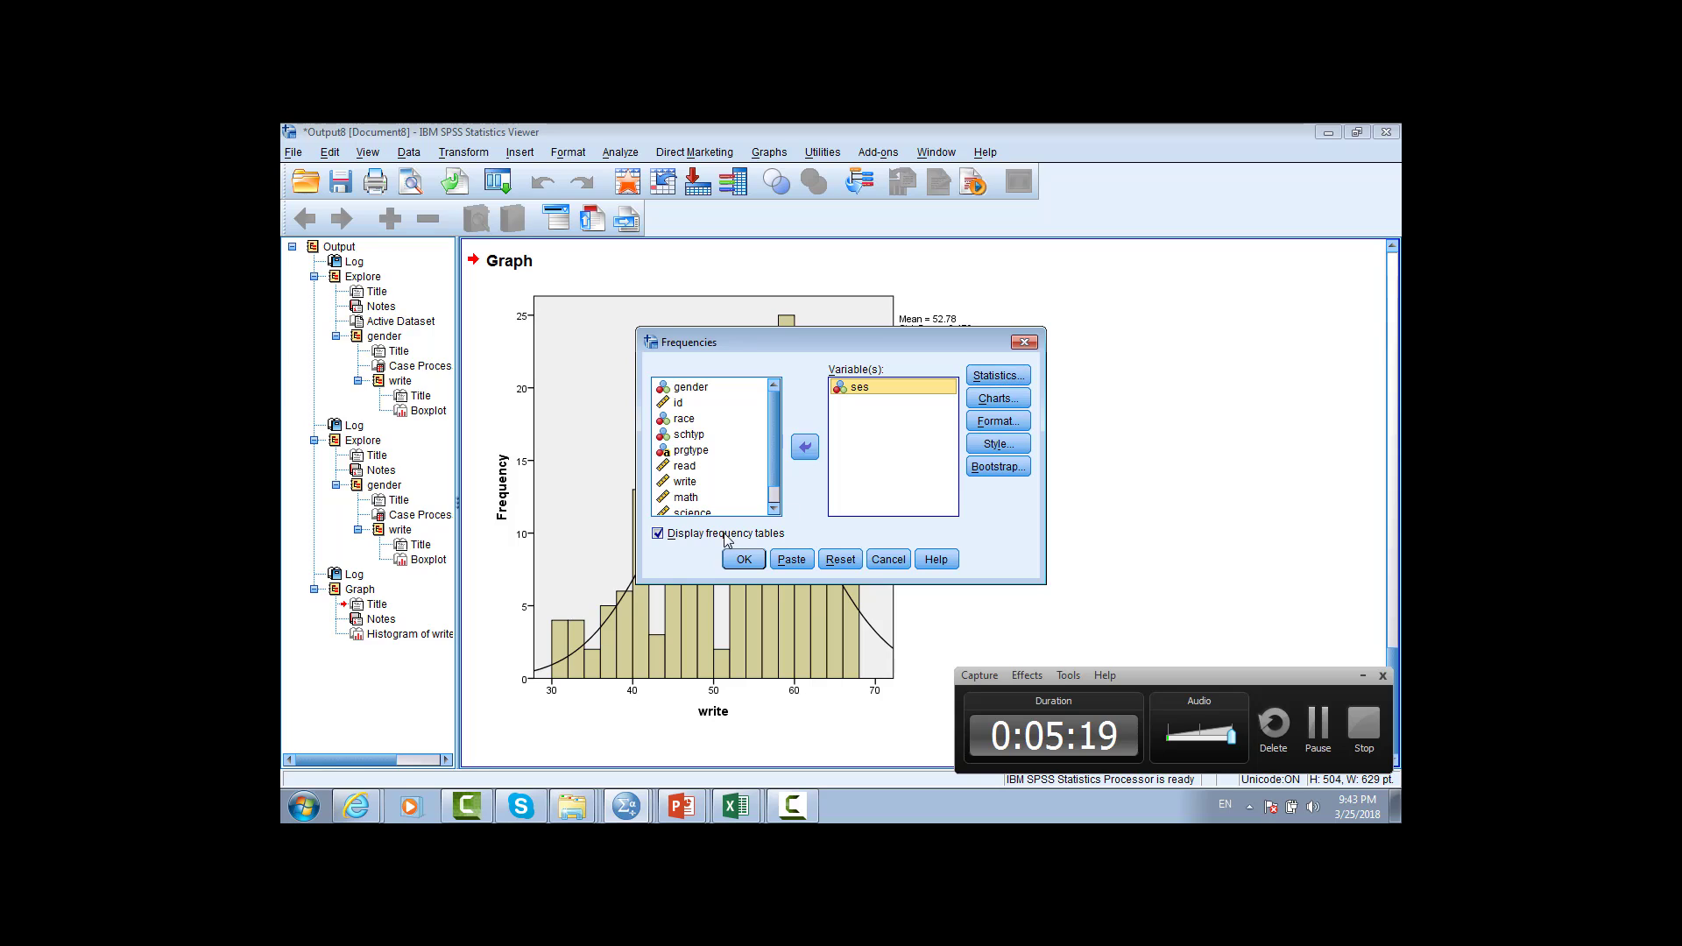
pyautogui.click(992, 377)
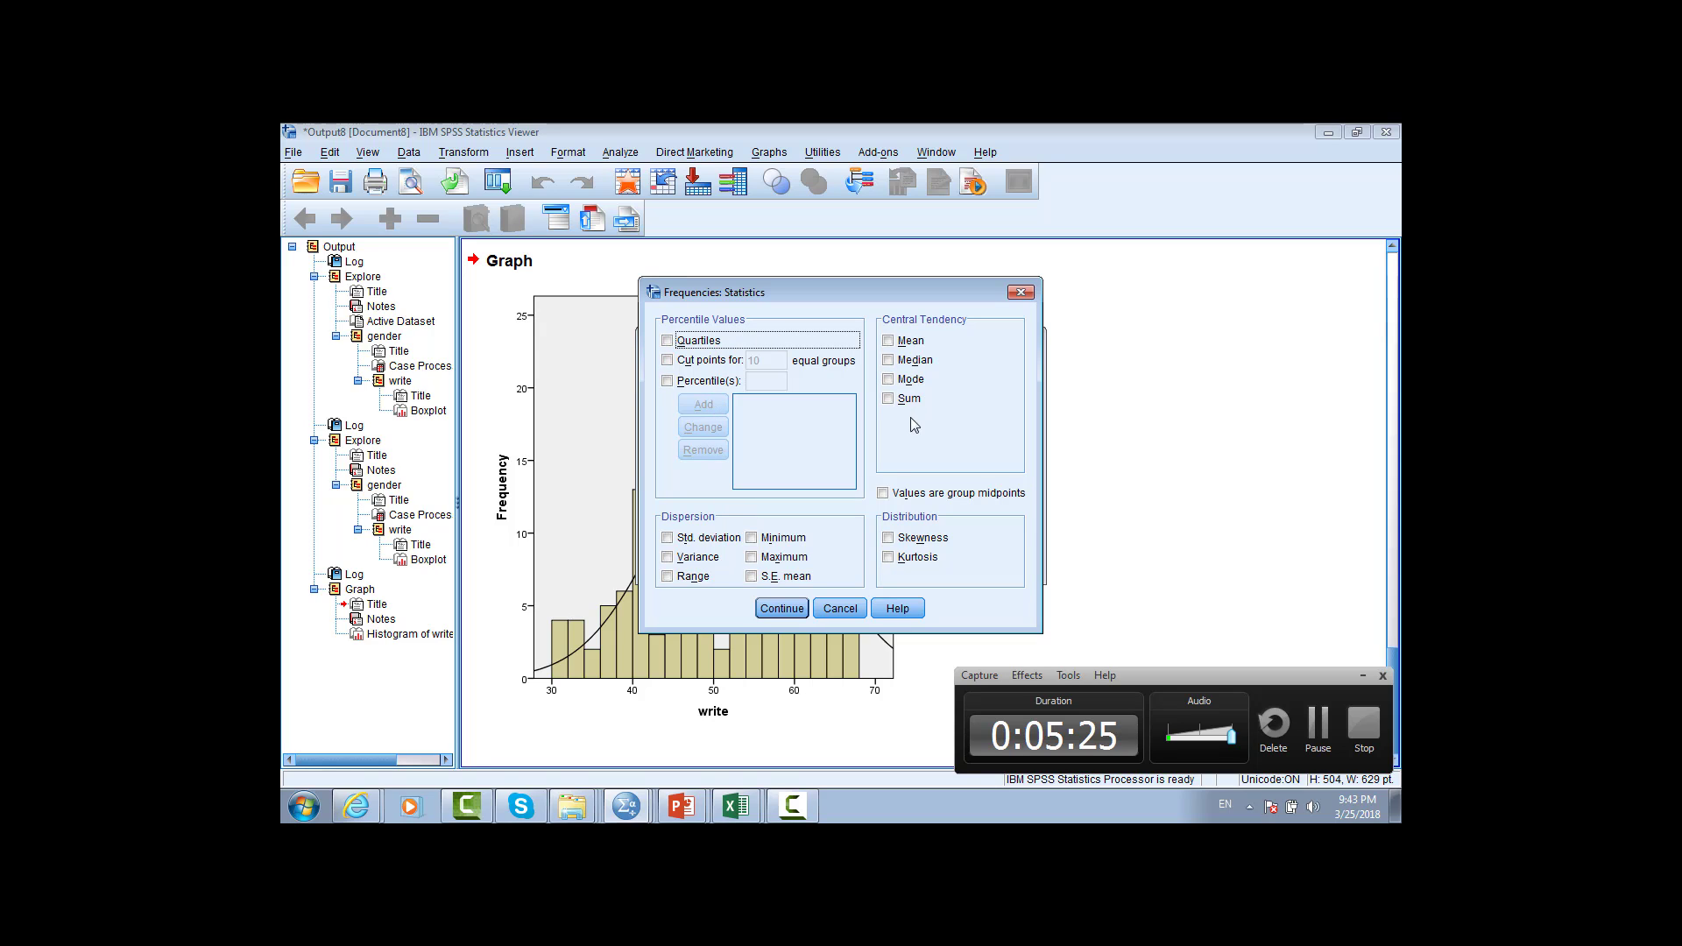
pyautogui.click(779, 608)
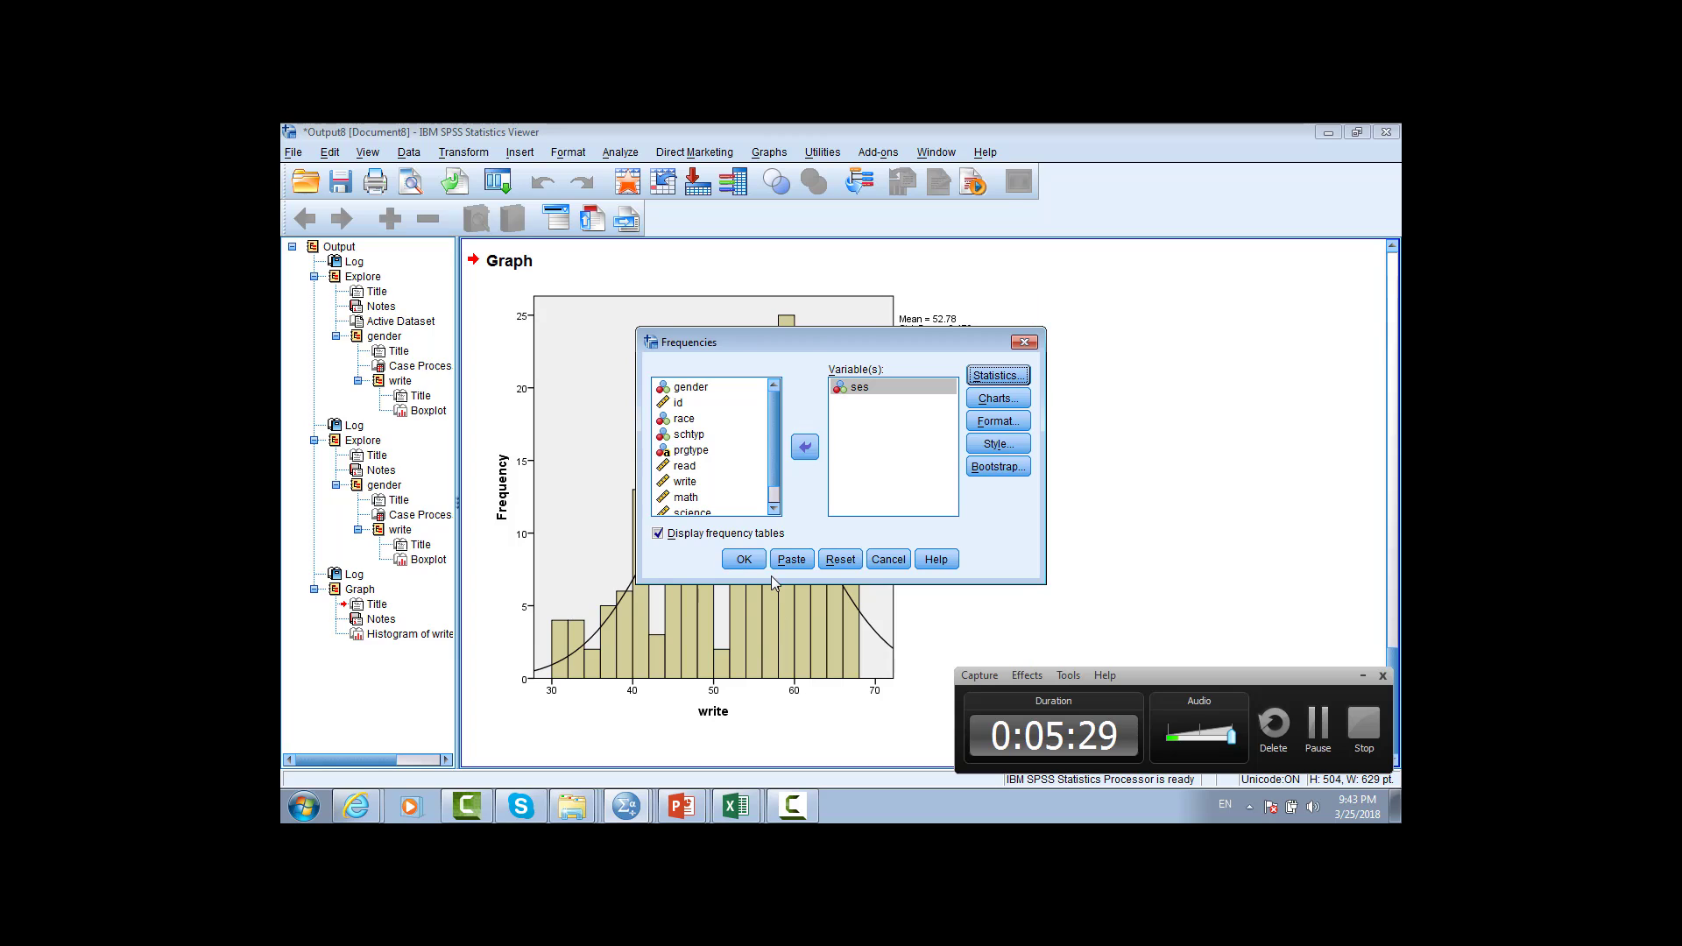
pyautogui.click(752, 560)
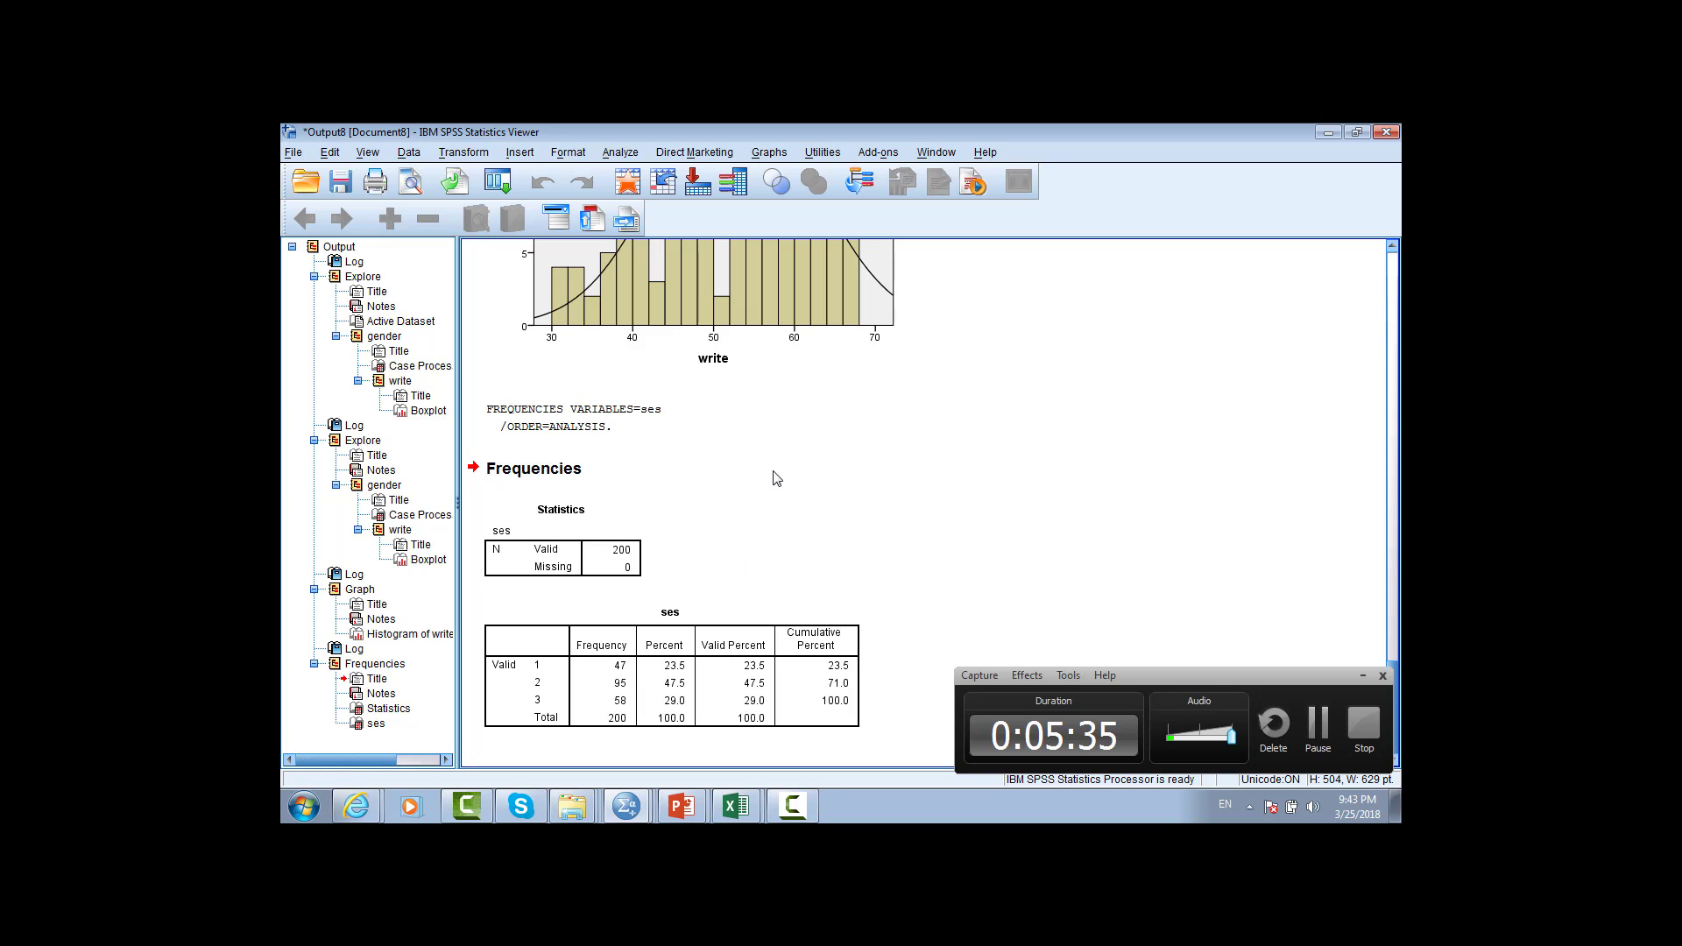
pyautogui.click(655, 672)
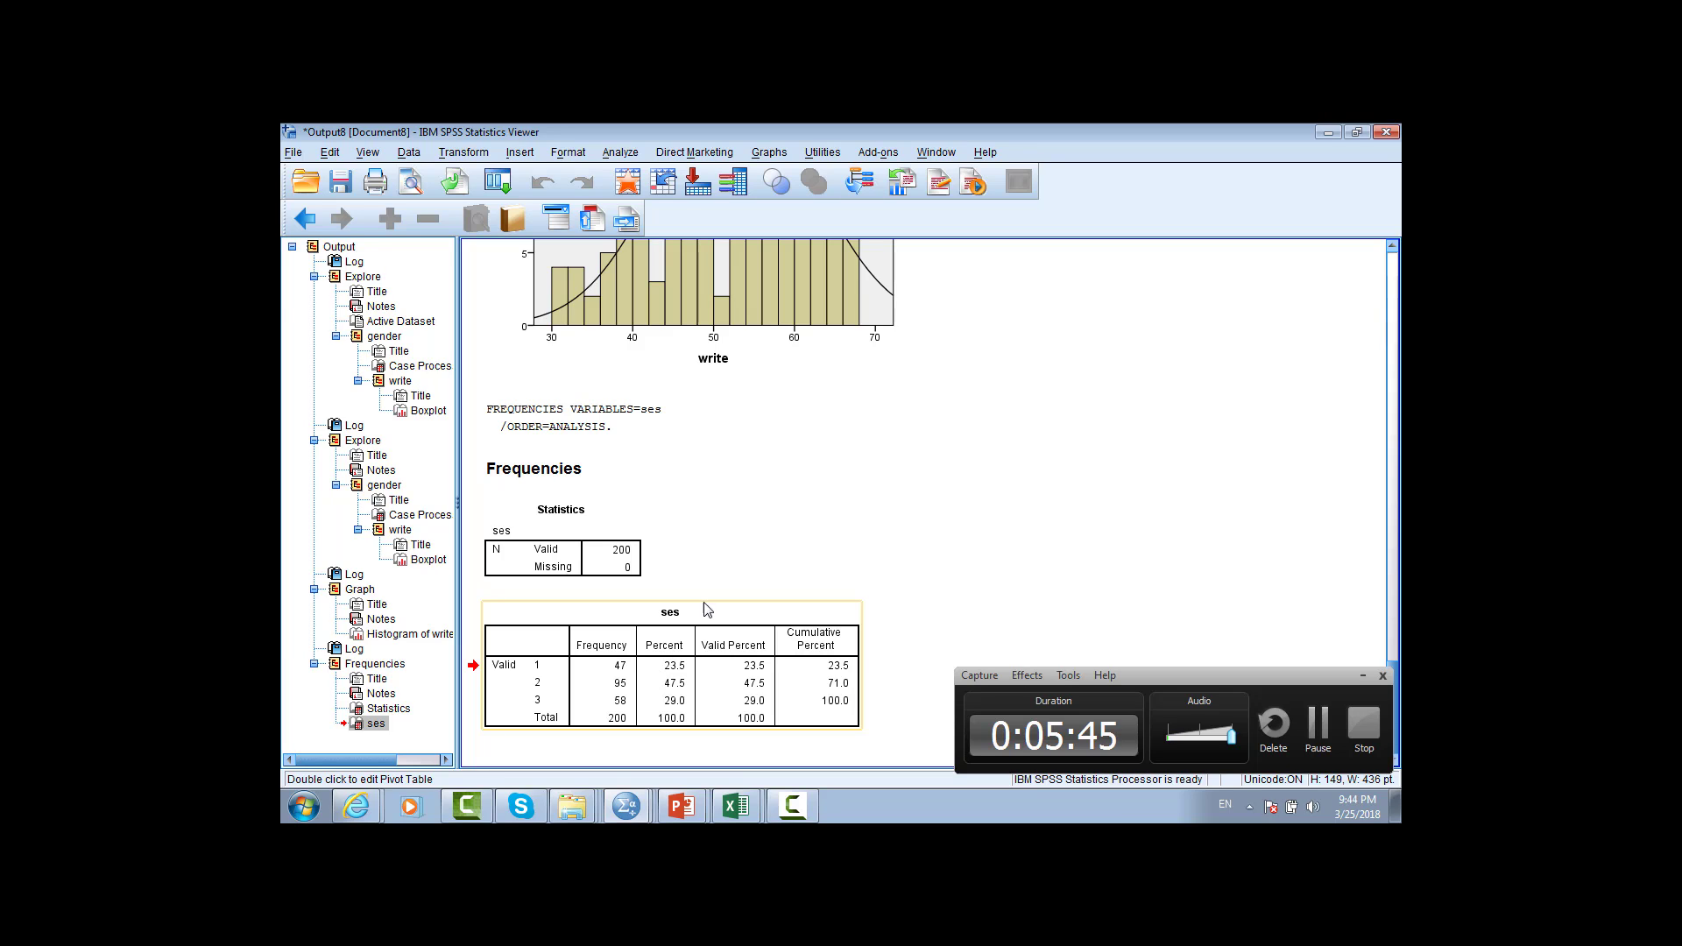
# Step: Run Frequencies on ses again with a histogram without a normal curve and no additional statistics
pyautogui.click(622, 154)
pyautogui.moveTo(644, 201)
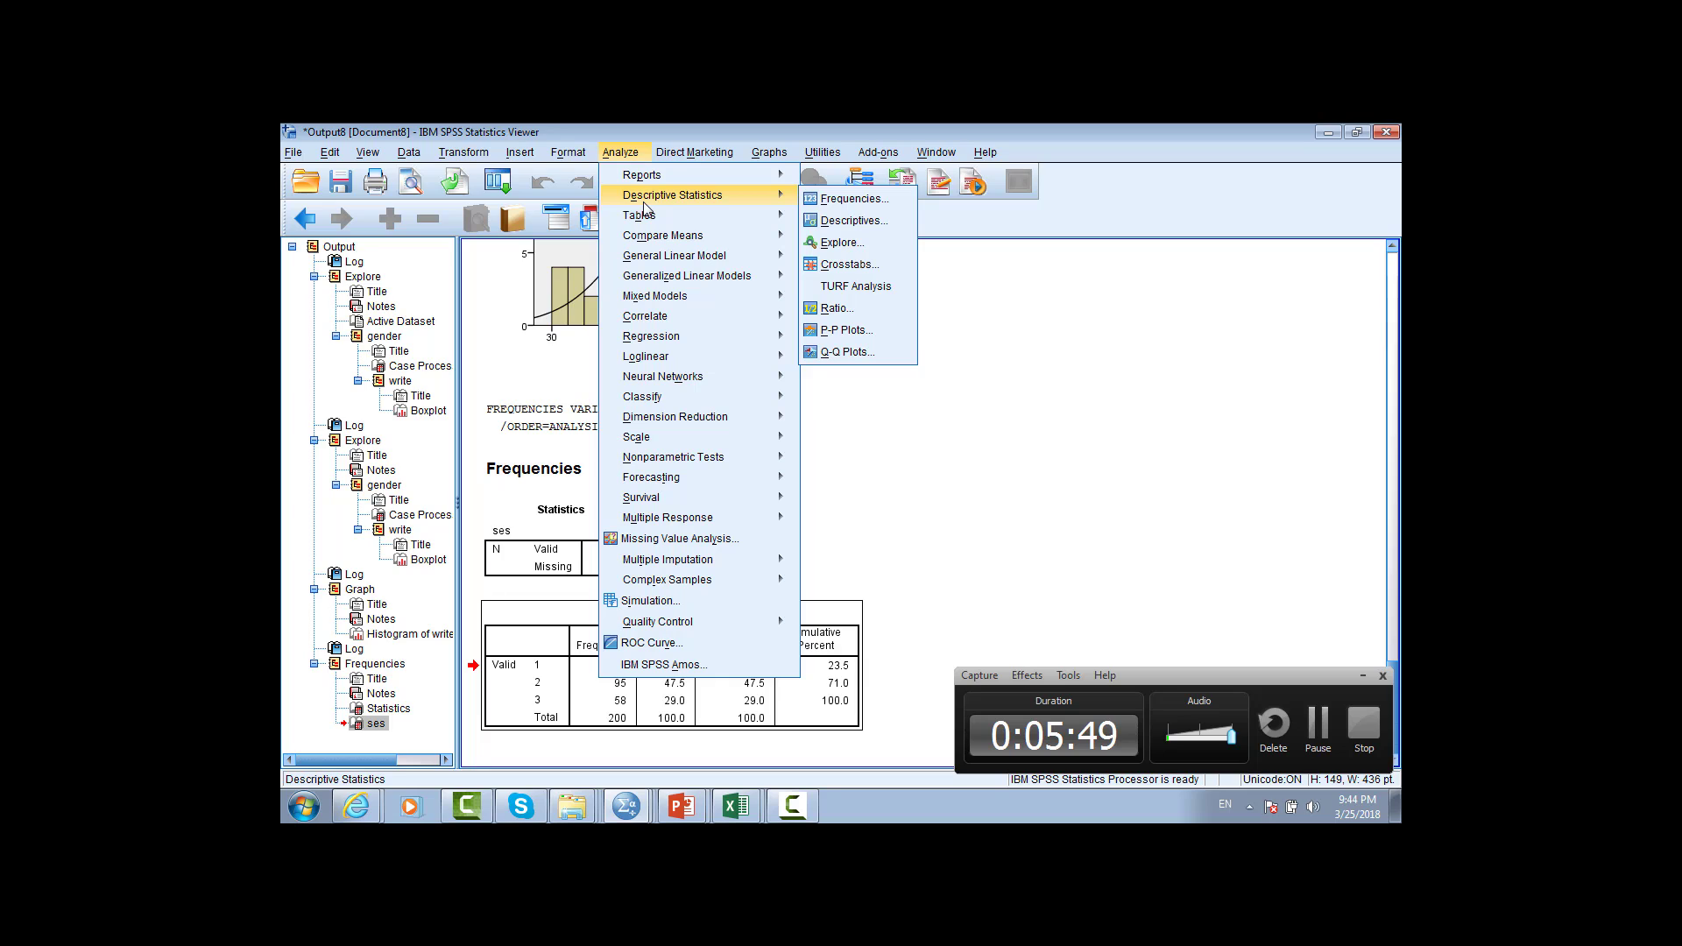
pyautogui.click(880, 200)
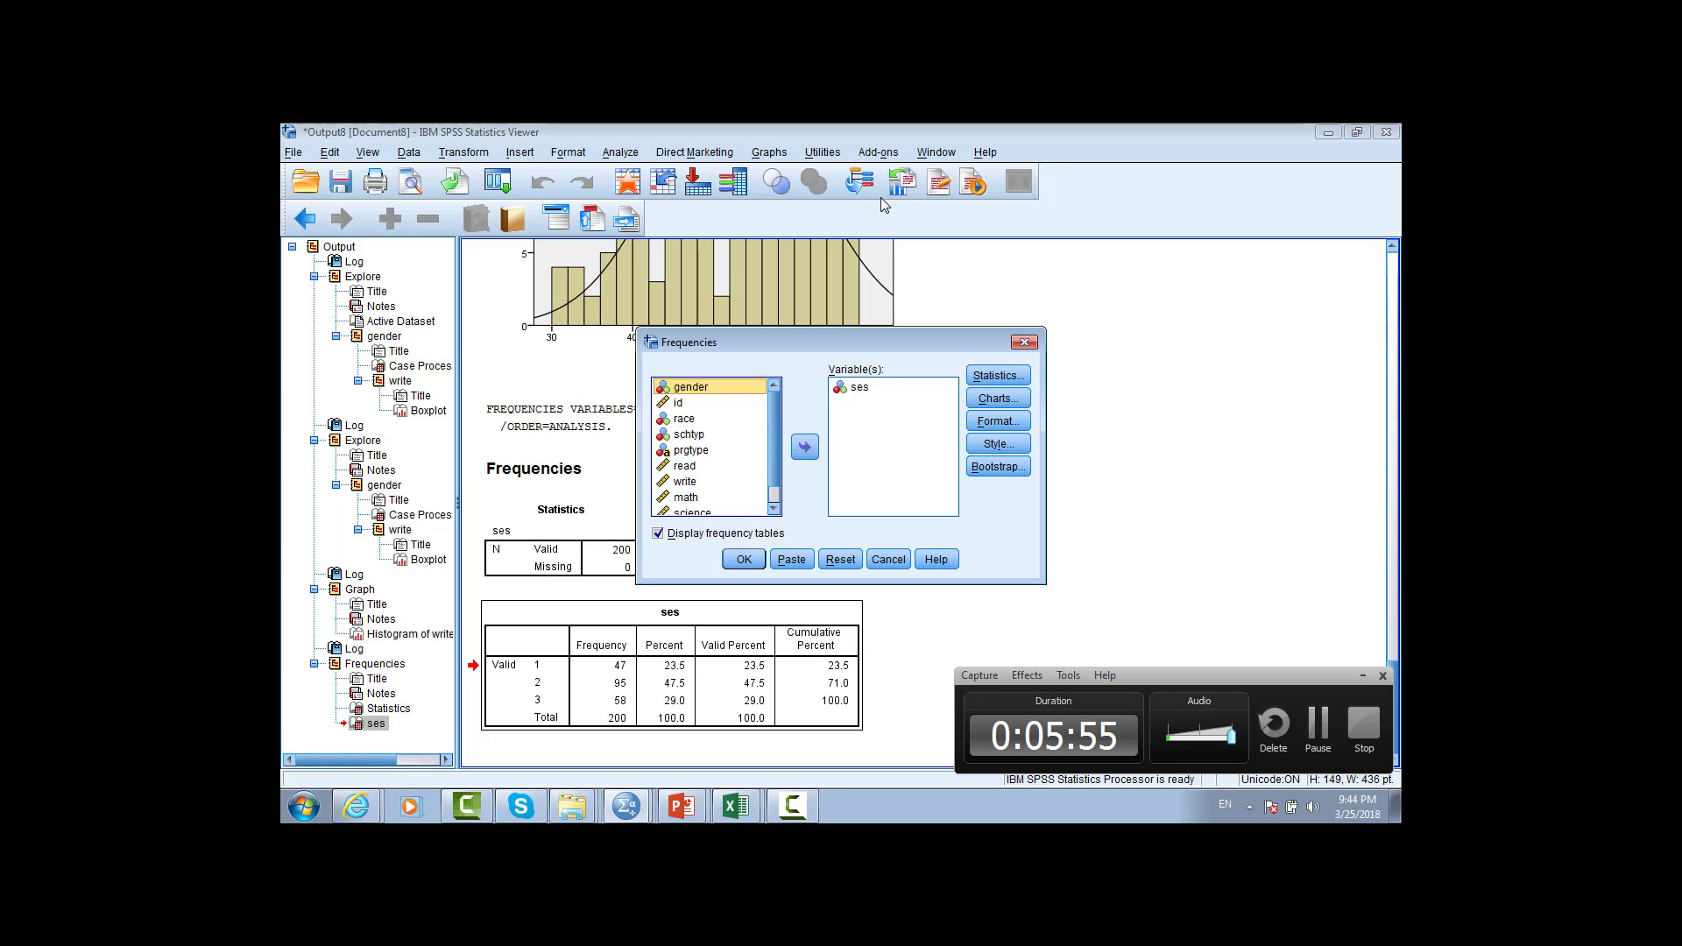
pyautogui.click(992, 376)
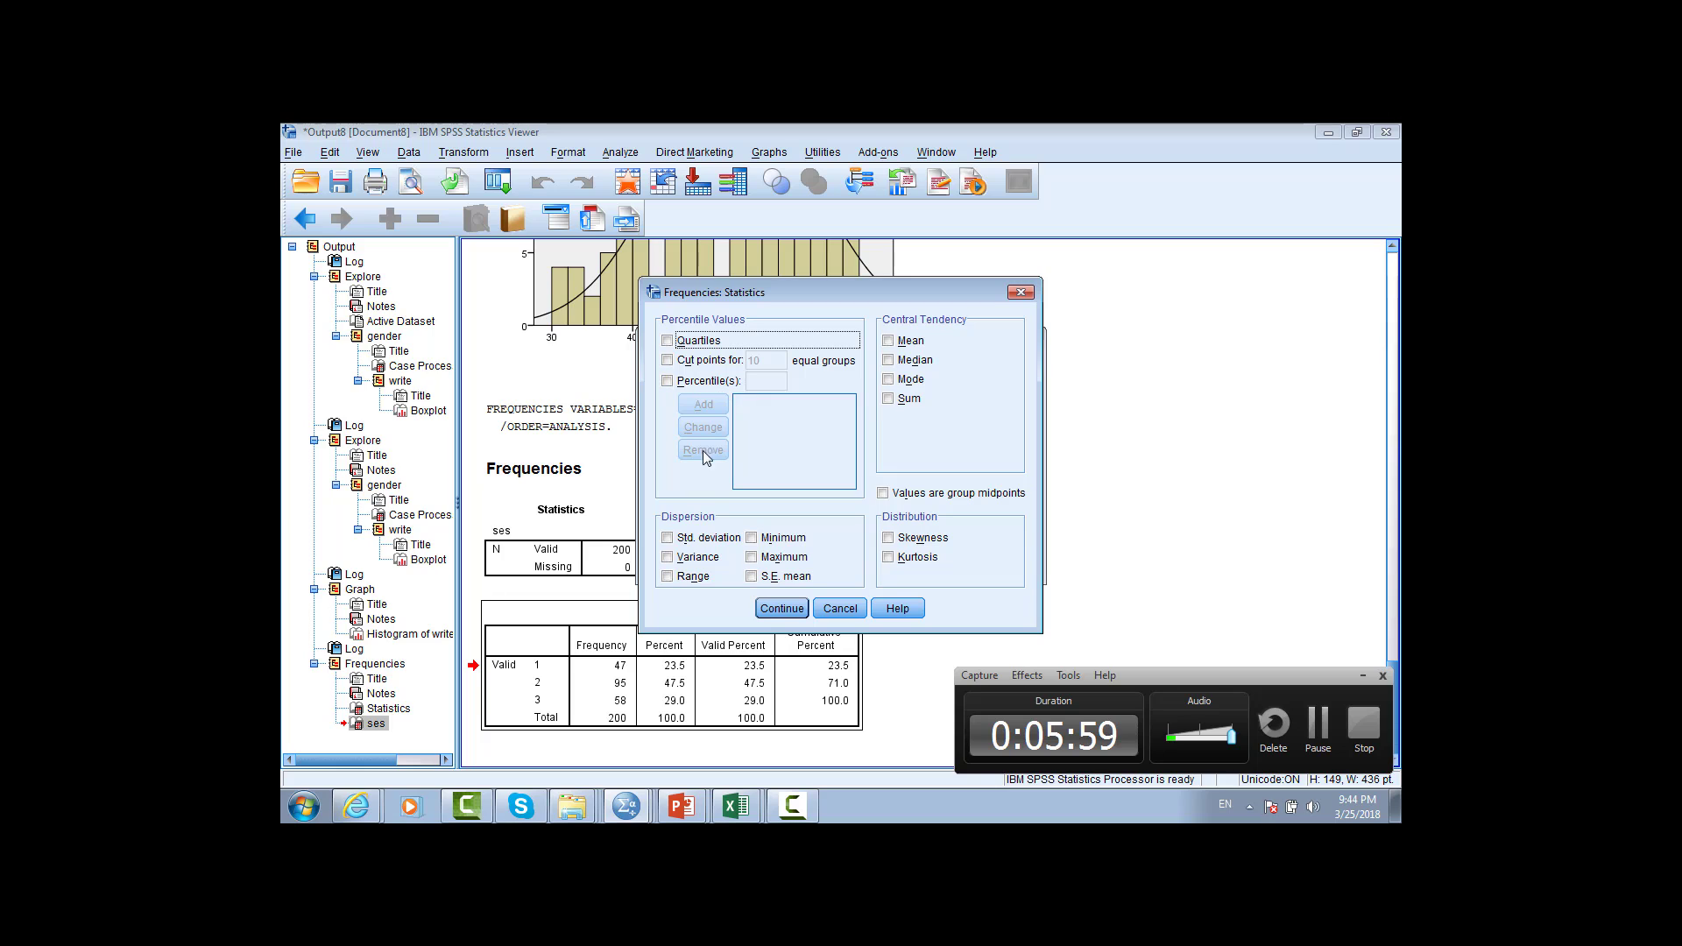
pyautogui.click(793, 609)
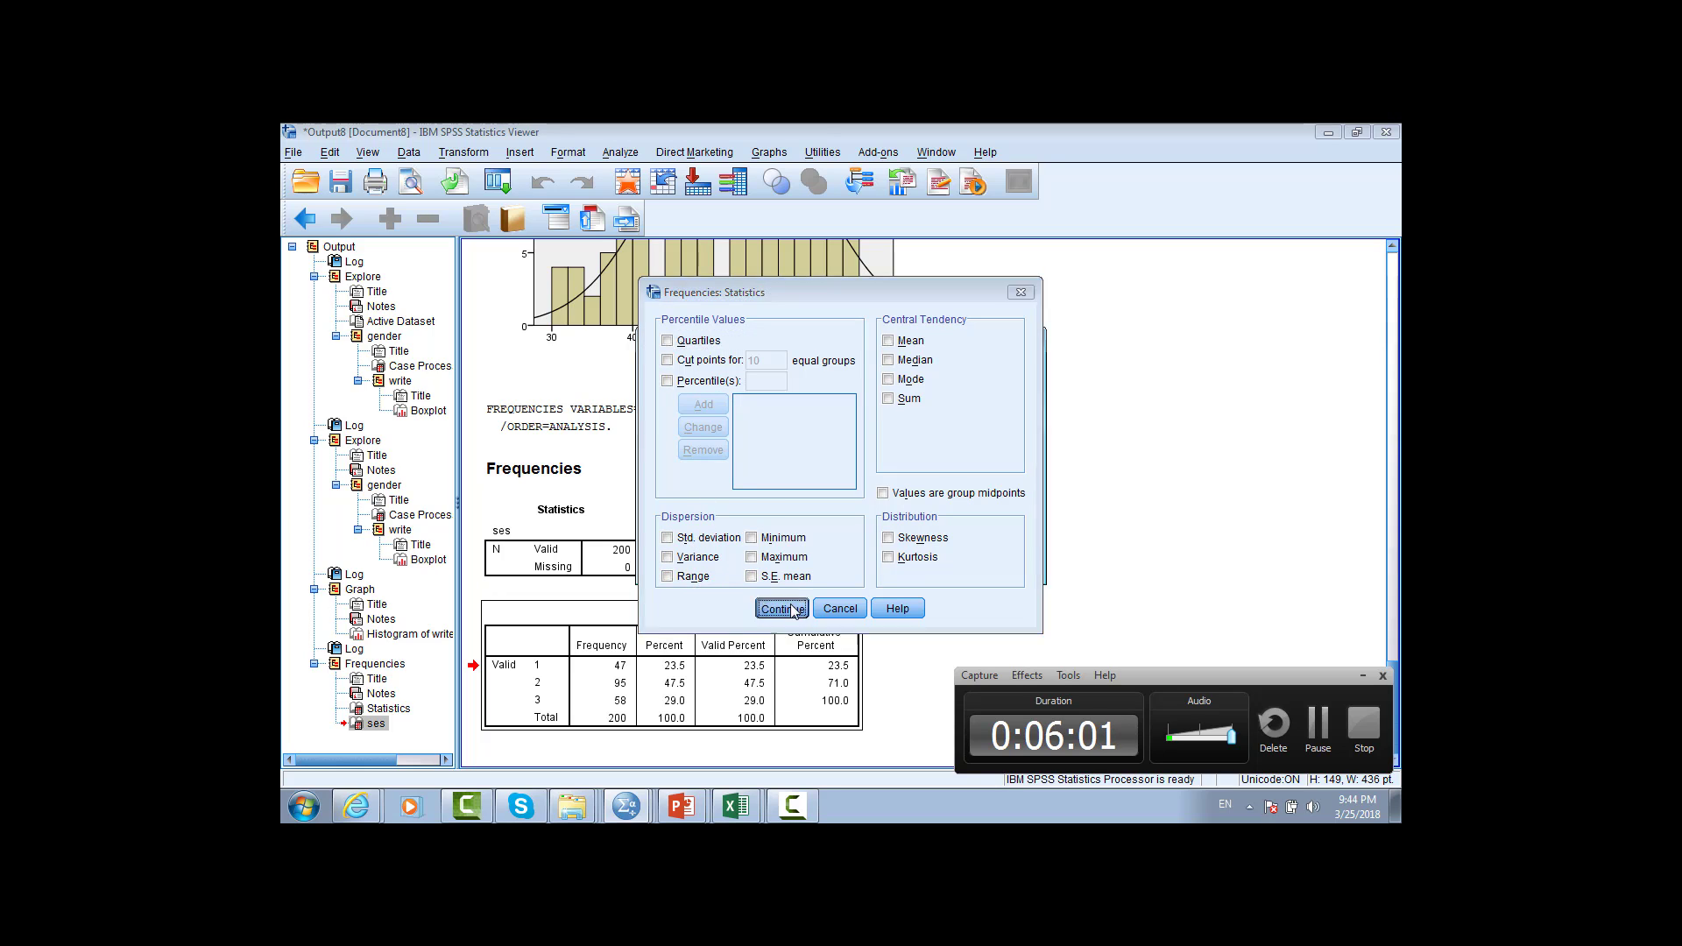
pyautogui.click(993, 400)
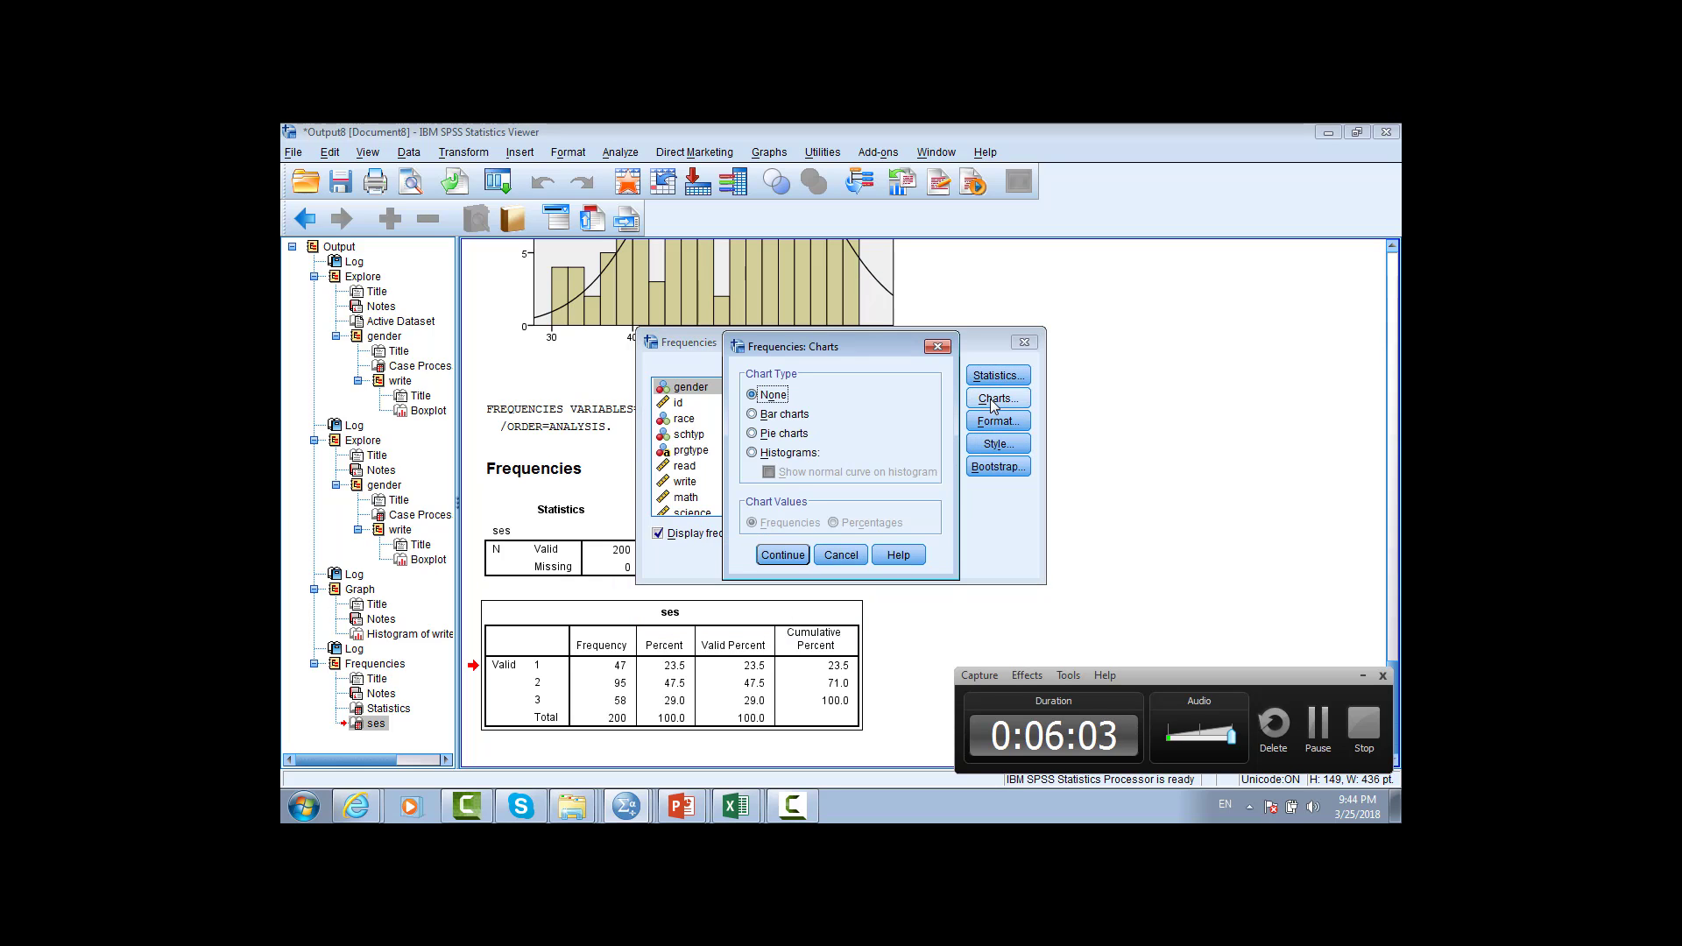
pyautogui.click(774, 453)
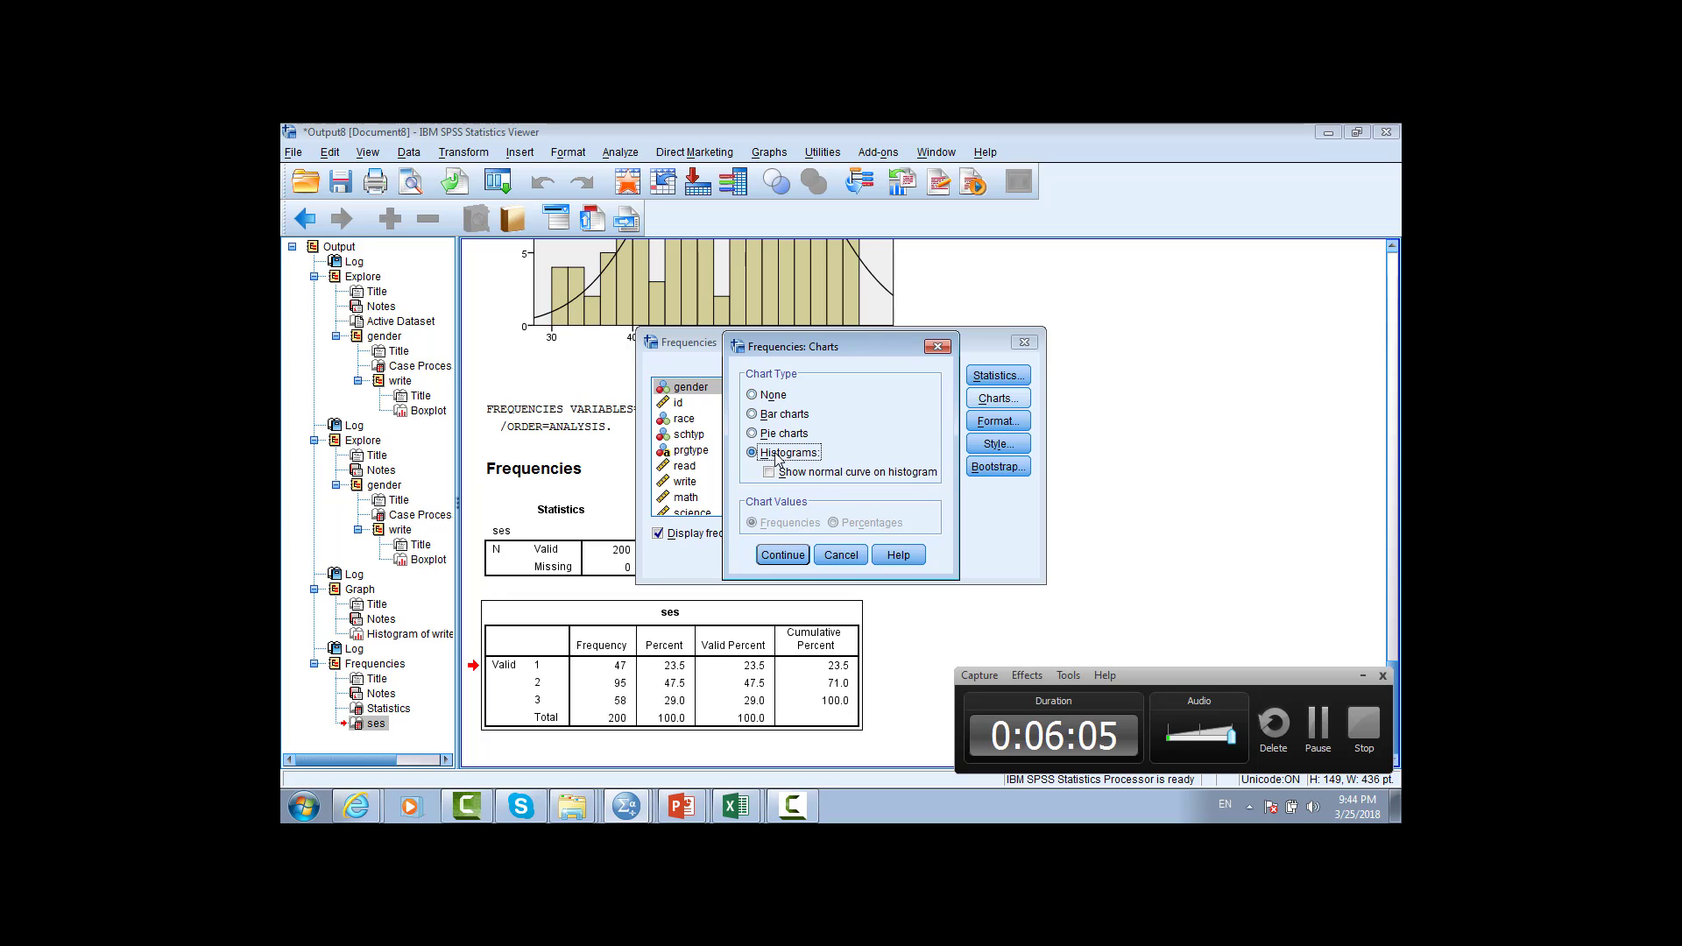
pyautogui.click(786, 547)
pyautogui.click(752, 563)
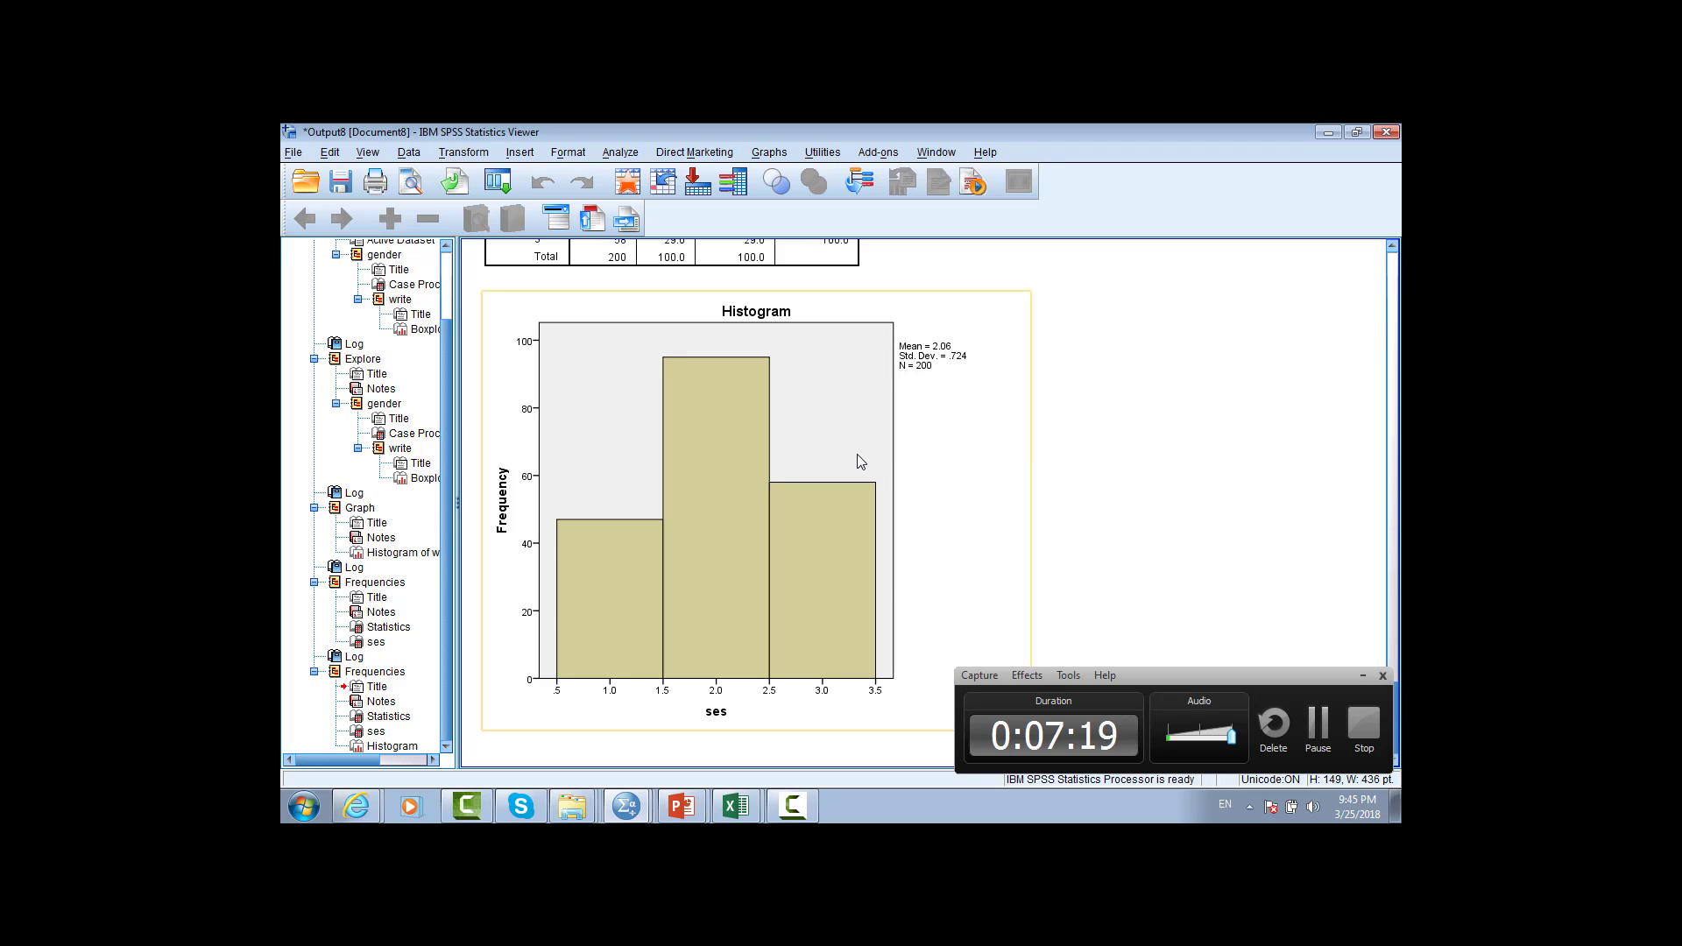
pyautogui.click(1052, 473)
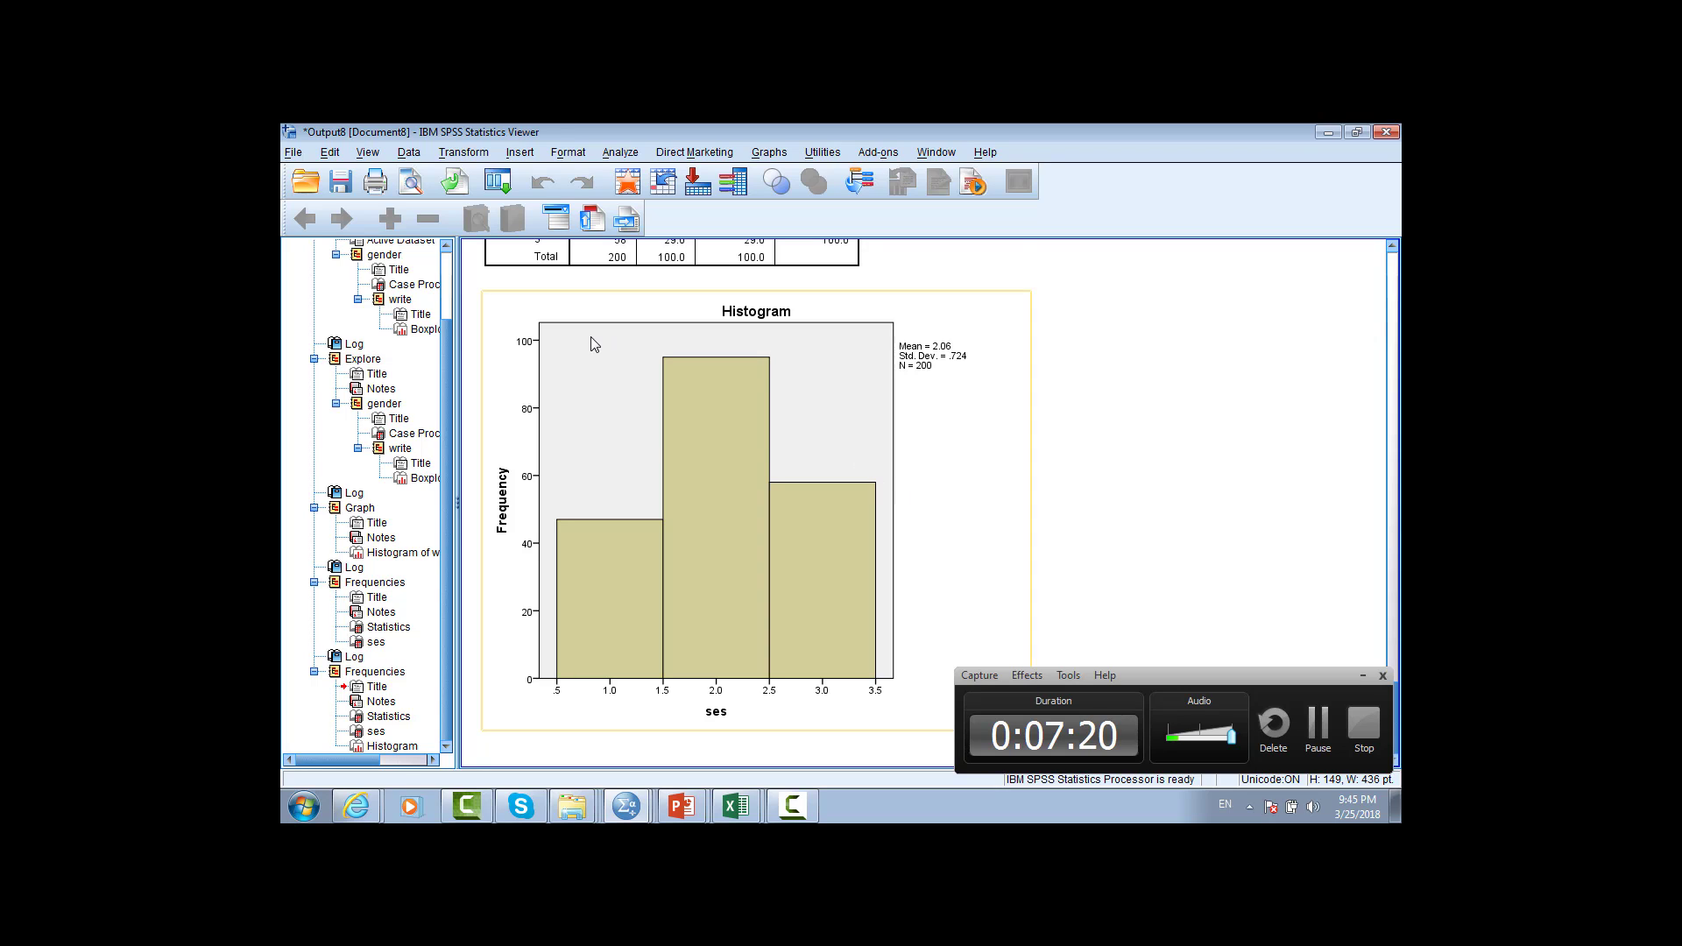
# Step: Create a new empty data file and select its first cell
pyautogui.click(297, 156)
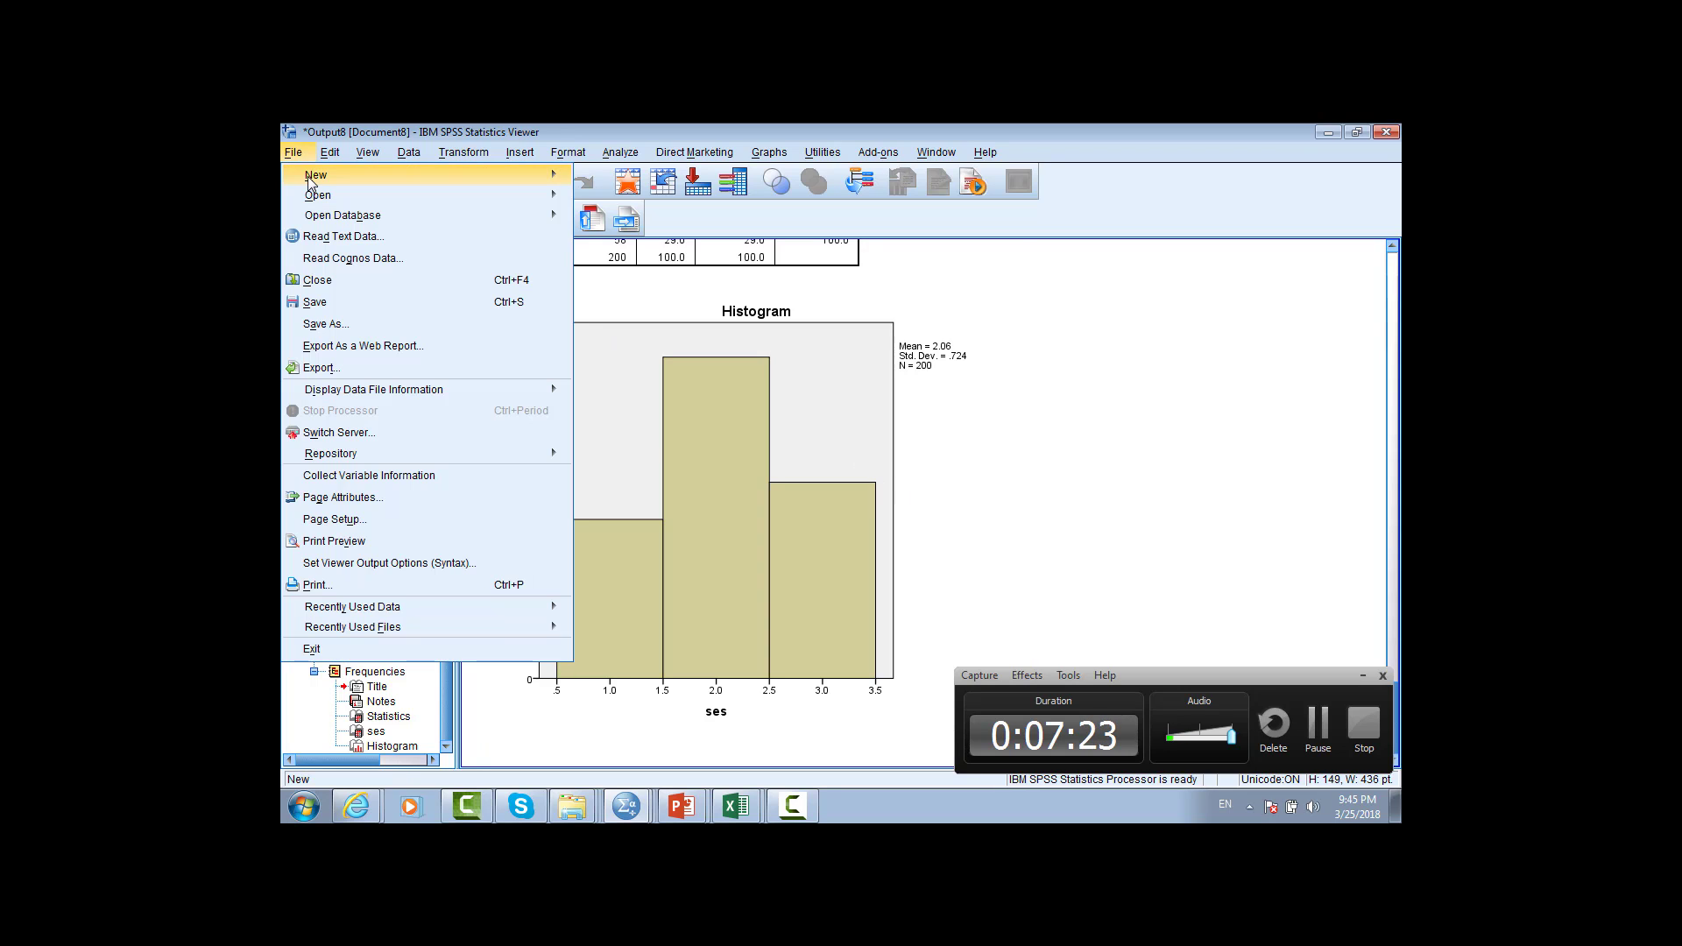
pyautogui.click(439, 154)
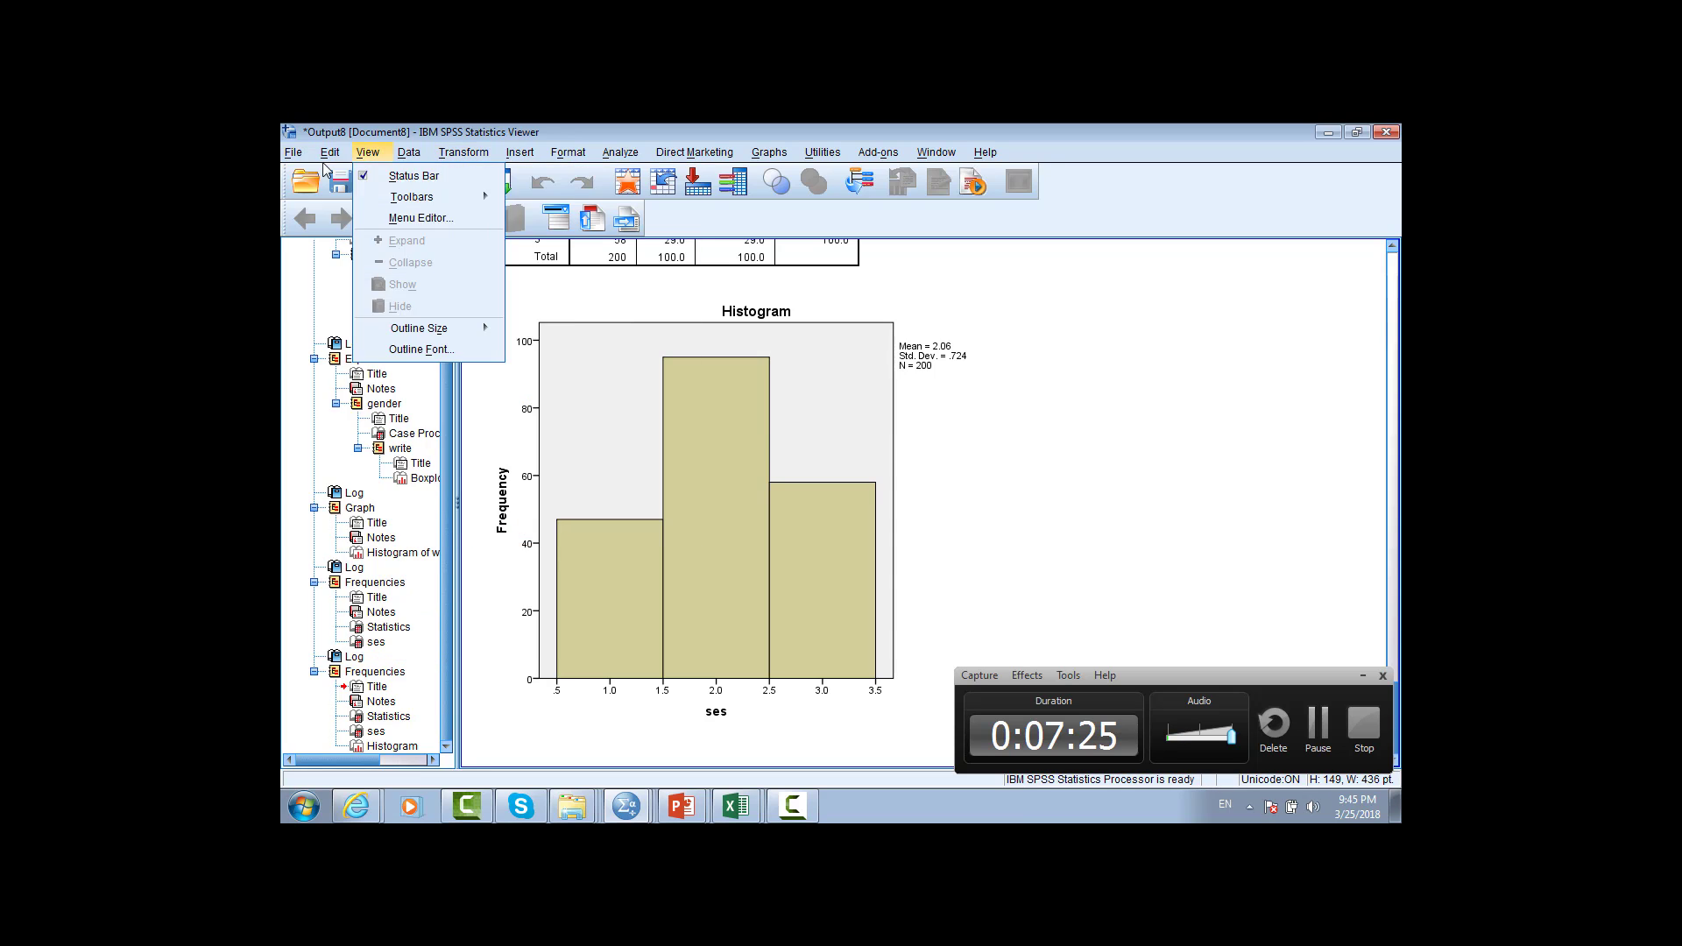
pyautogui.moveTo(293, 152)
pyautogui.moveTo(455, 191)
pyautogui.click(603, 180)
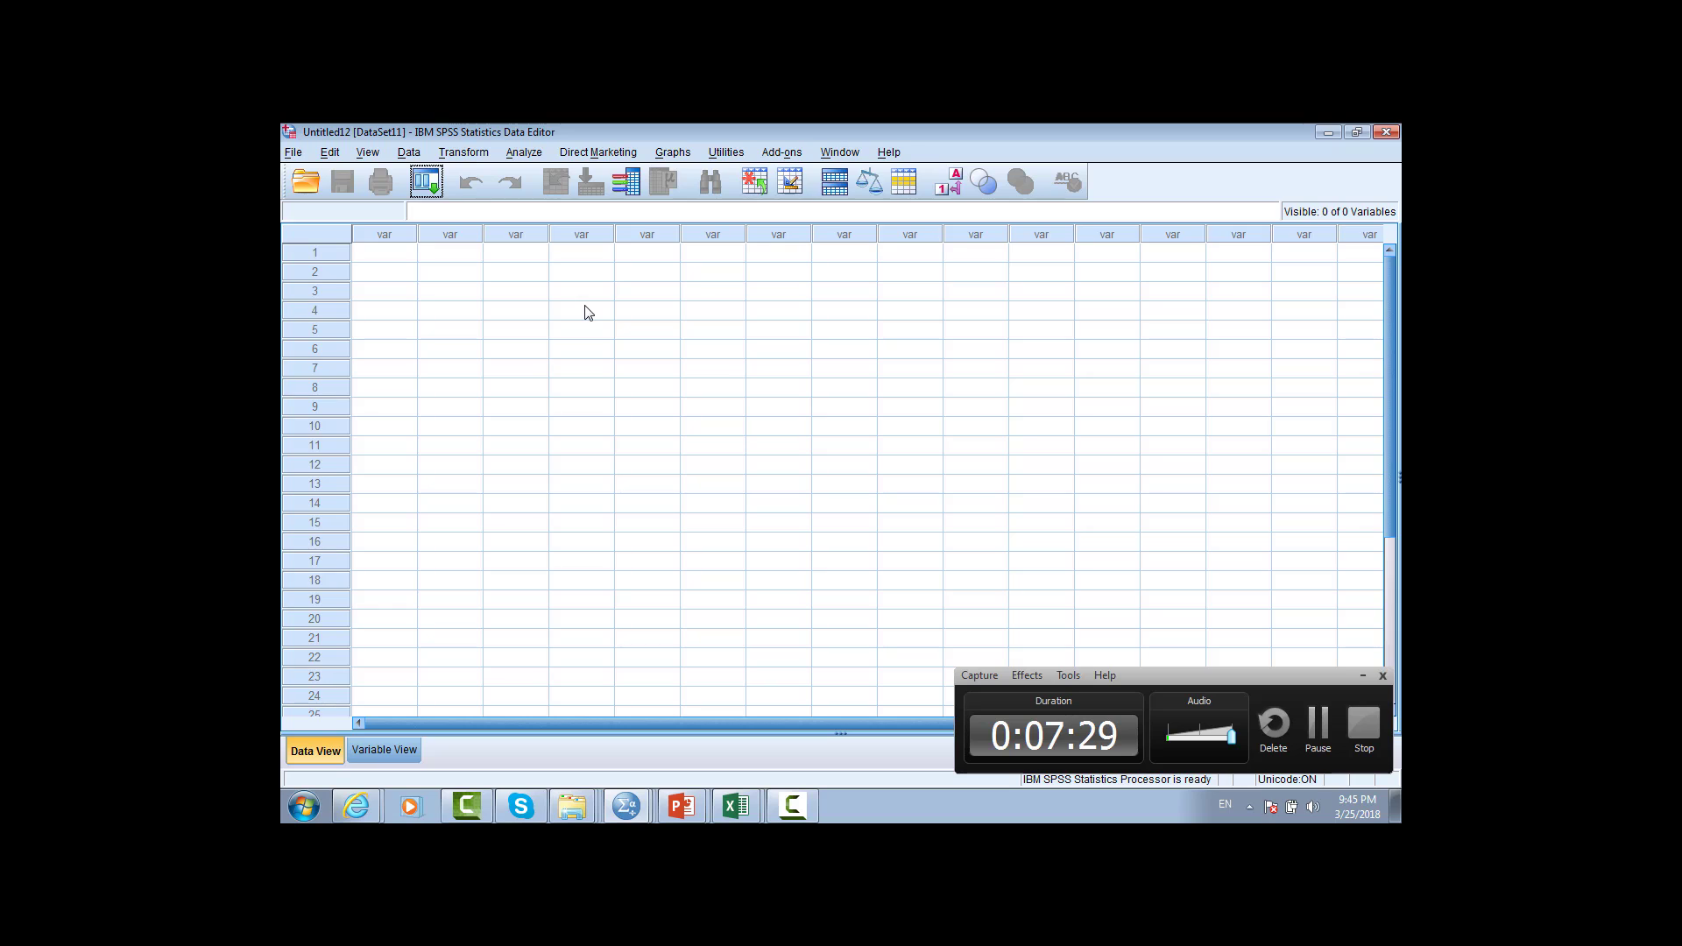
pyautogui.click(393, 262)
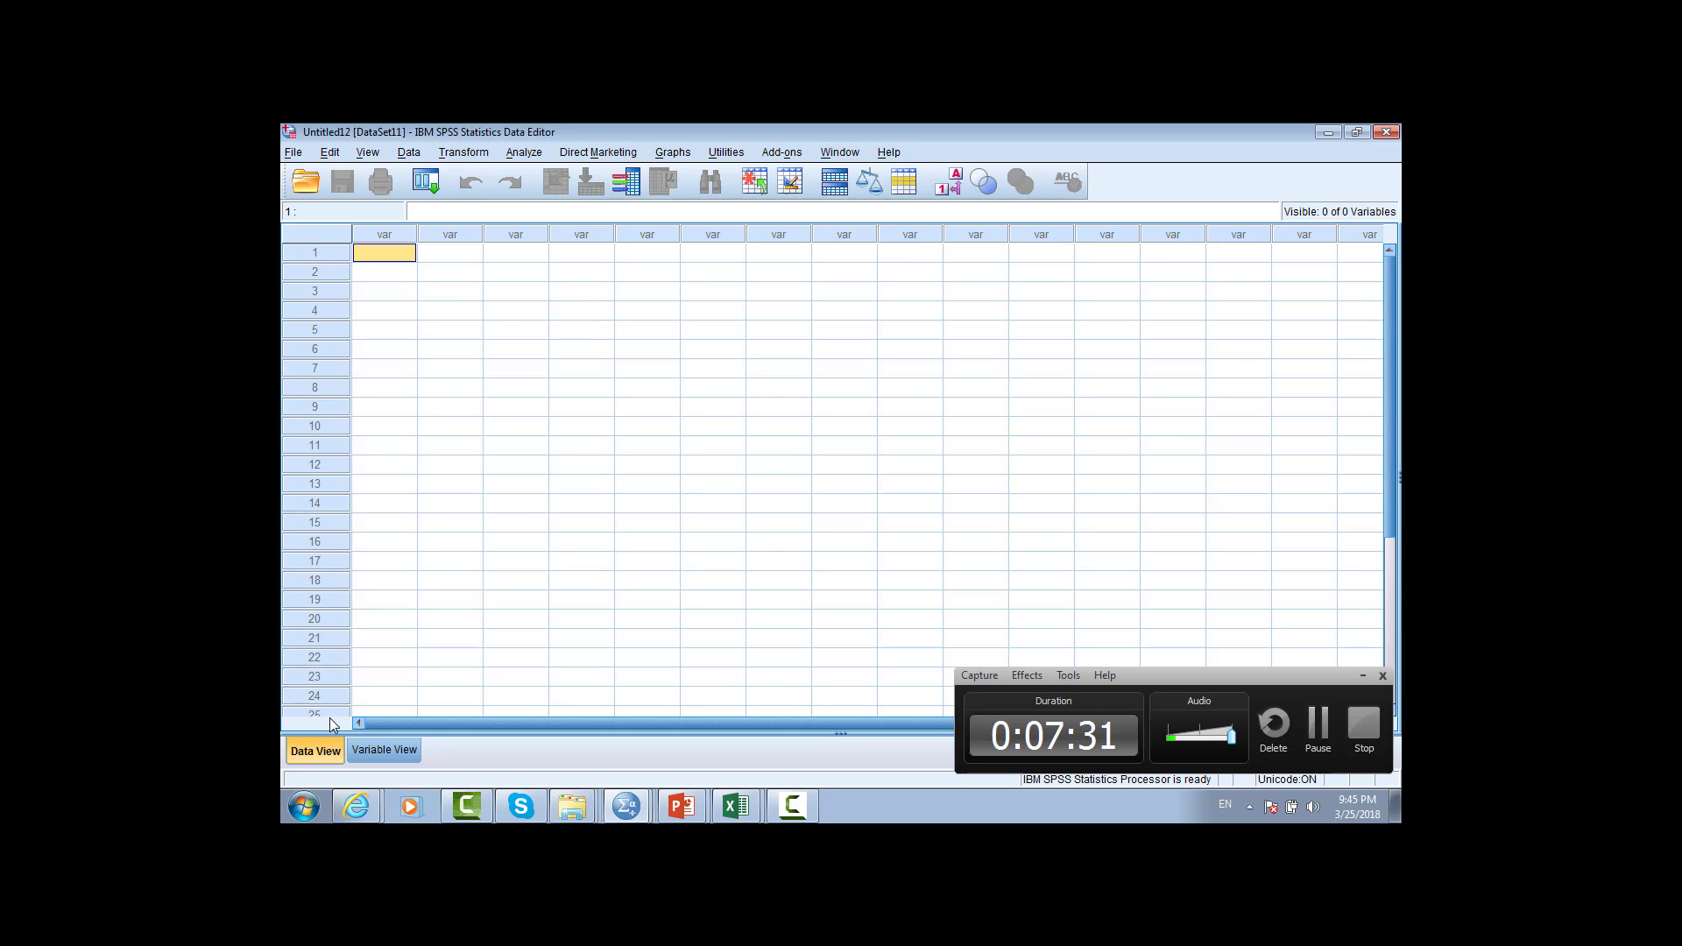
# Step: Define a variable named Gender in the first row of the new dataset's variable definitions
pyautogui.click(379, 752)
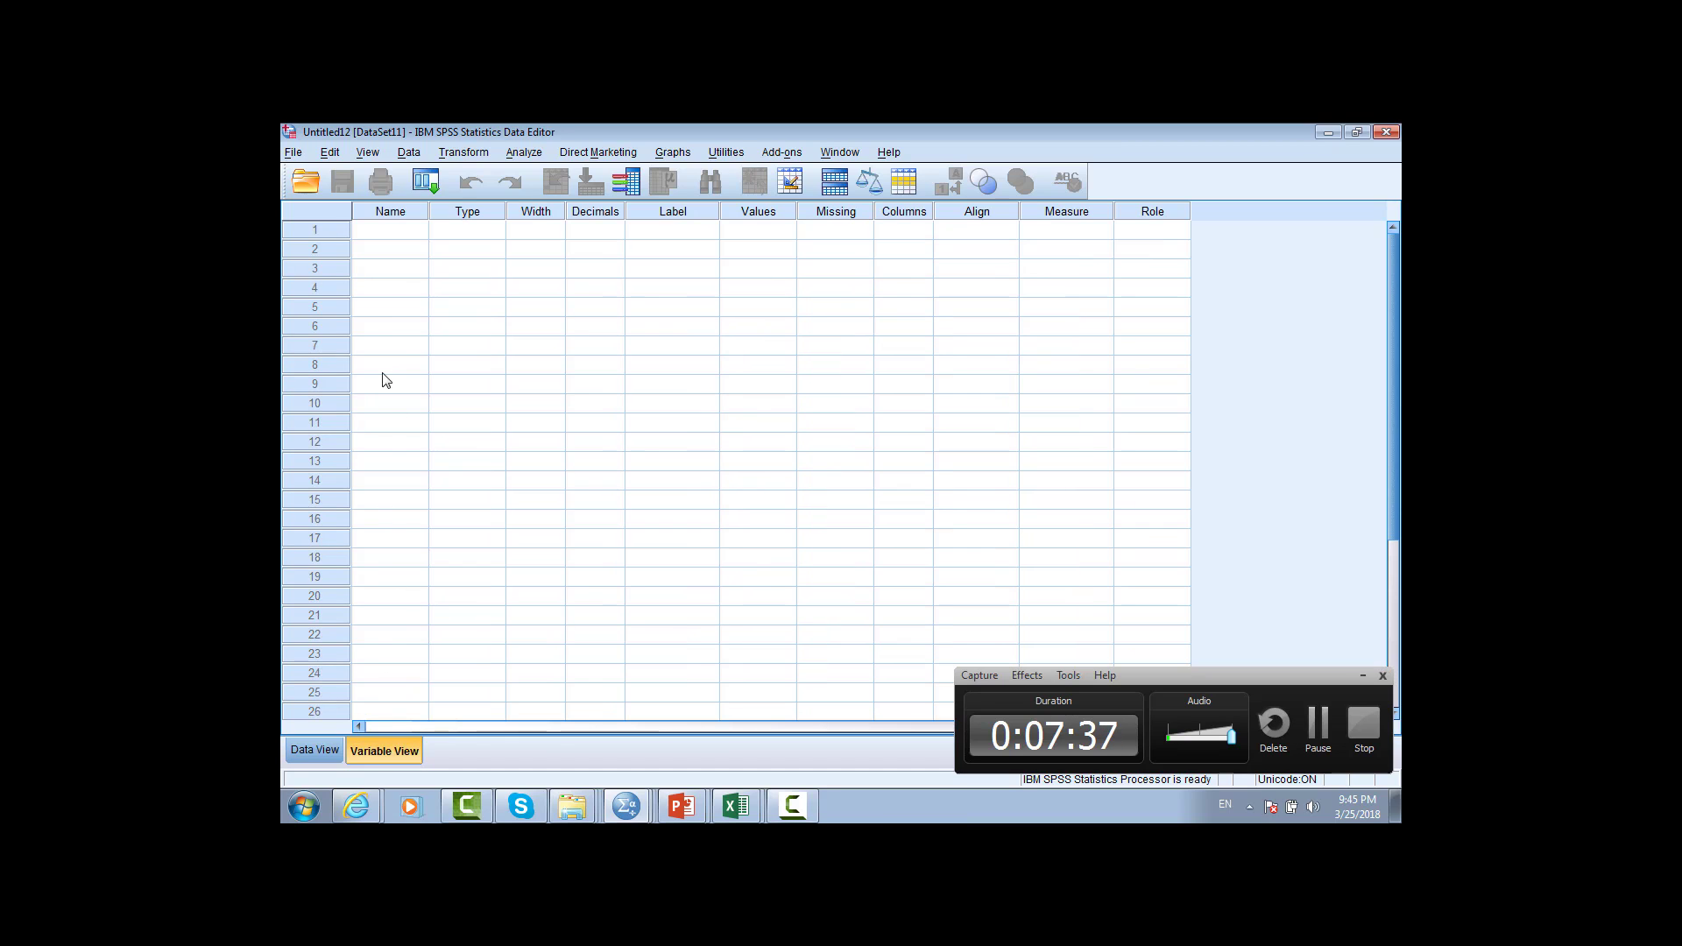
pyautogui.click(380, 234)
pyautogui.write('Gen')
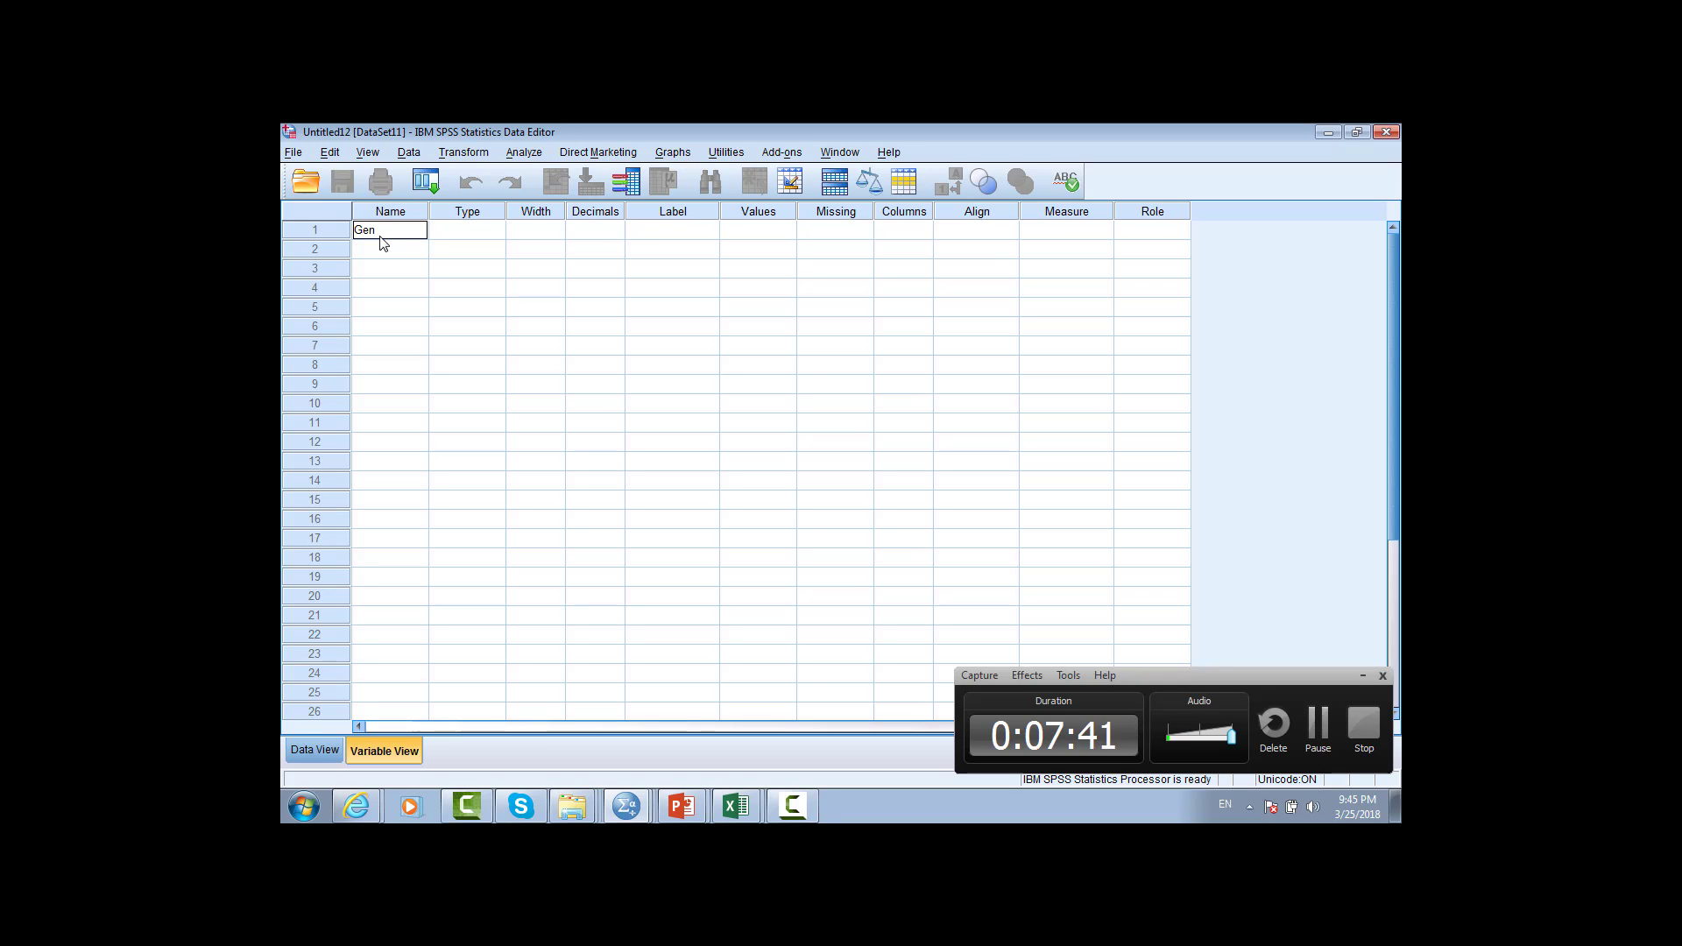
pyautogui.write('der')
pyautogui.click(383, 253)
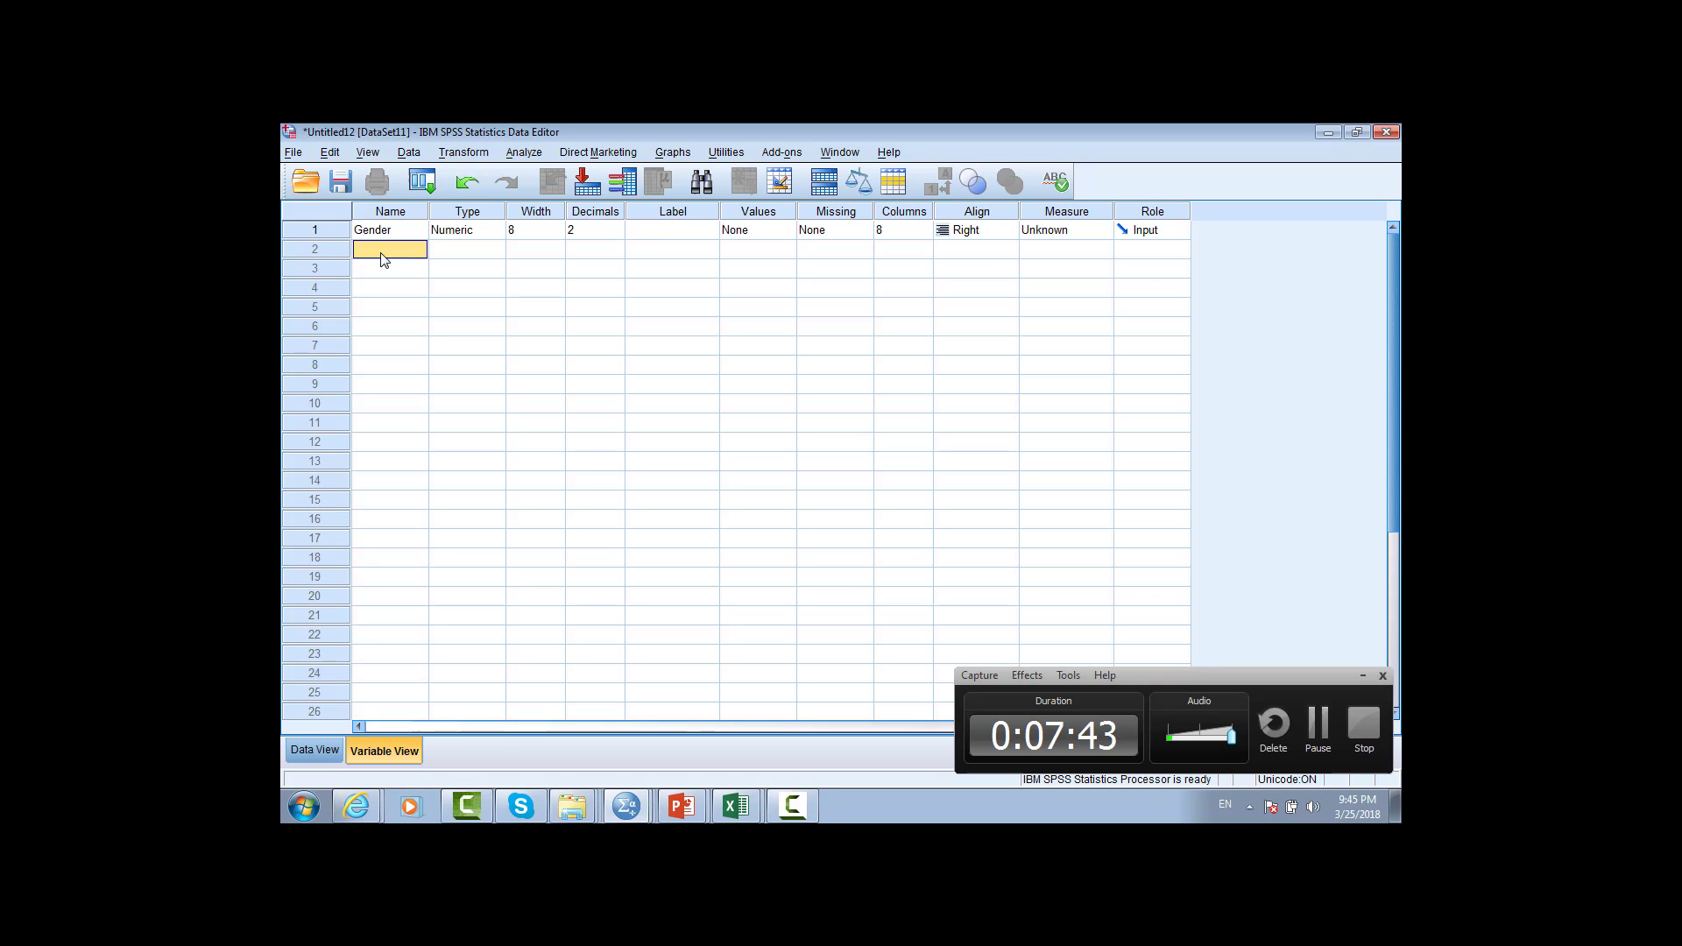
# Step: Define a second variable named Height below Gender in the variable definitions
pyautogui.write('Heig')
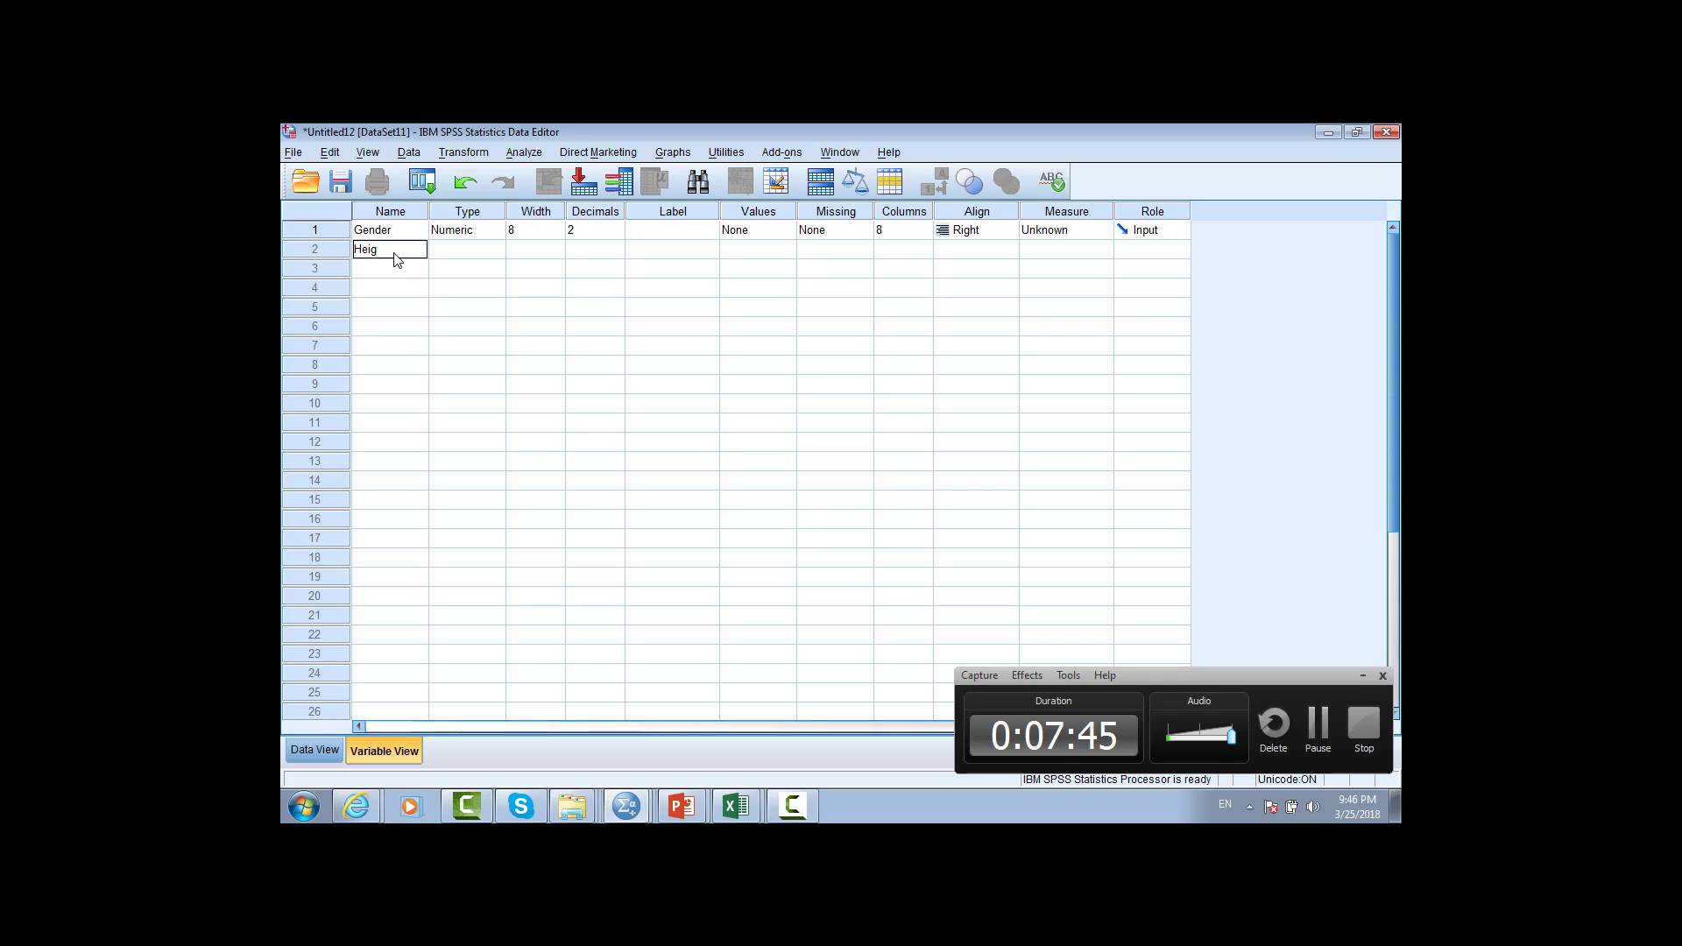
pyautogui.write('ht')
pyautogui.click(409, 271)
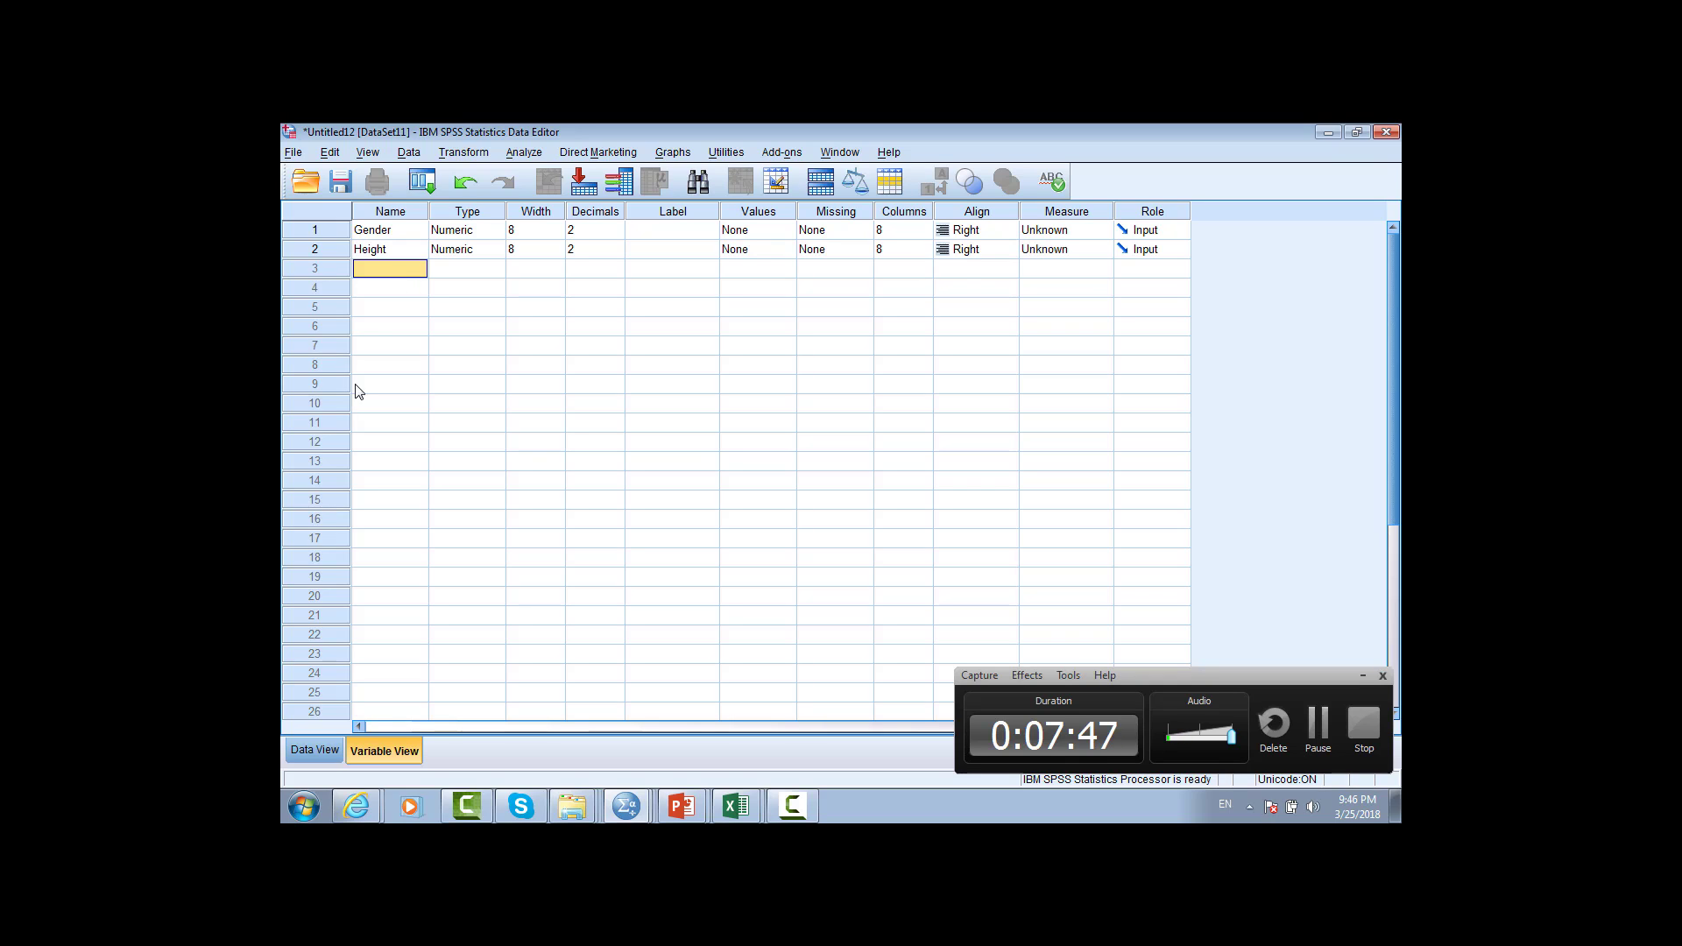
# Step: Enter the values 66, 67, 70, 74, 63, 67 and 77 down the Height column, starting at the first case
pyautogui.click(317, 750)
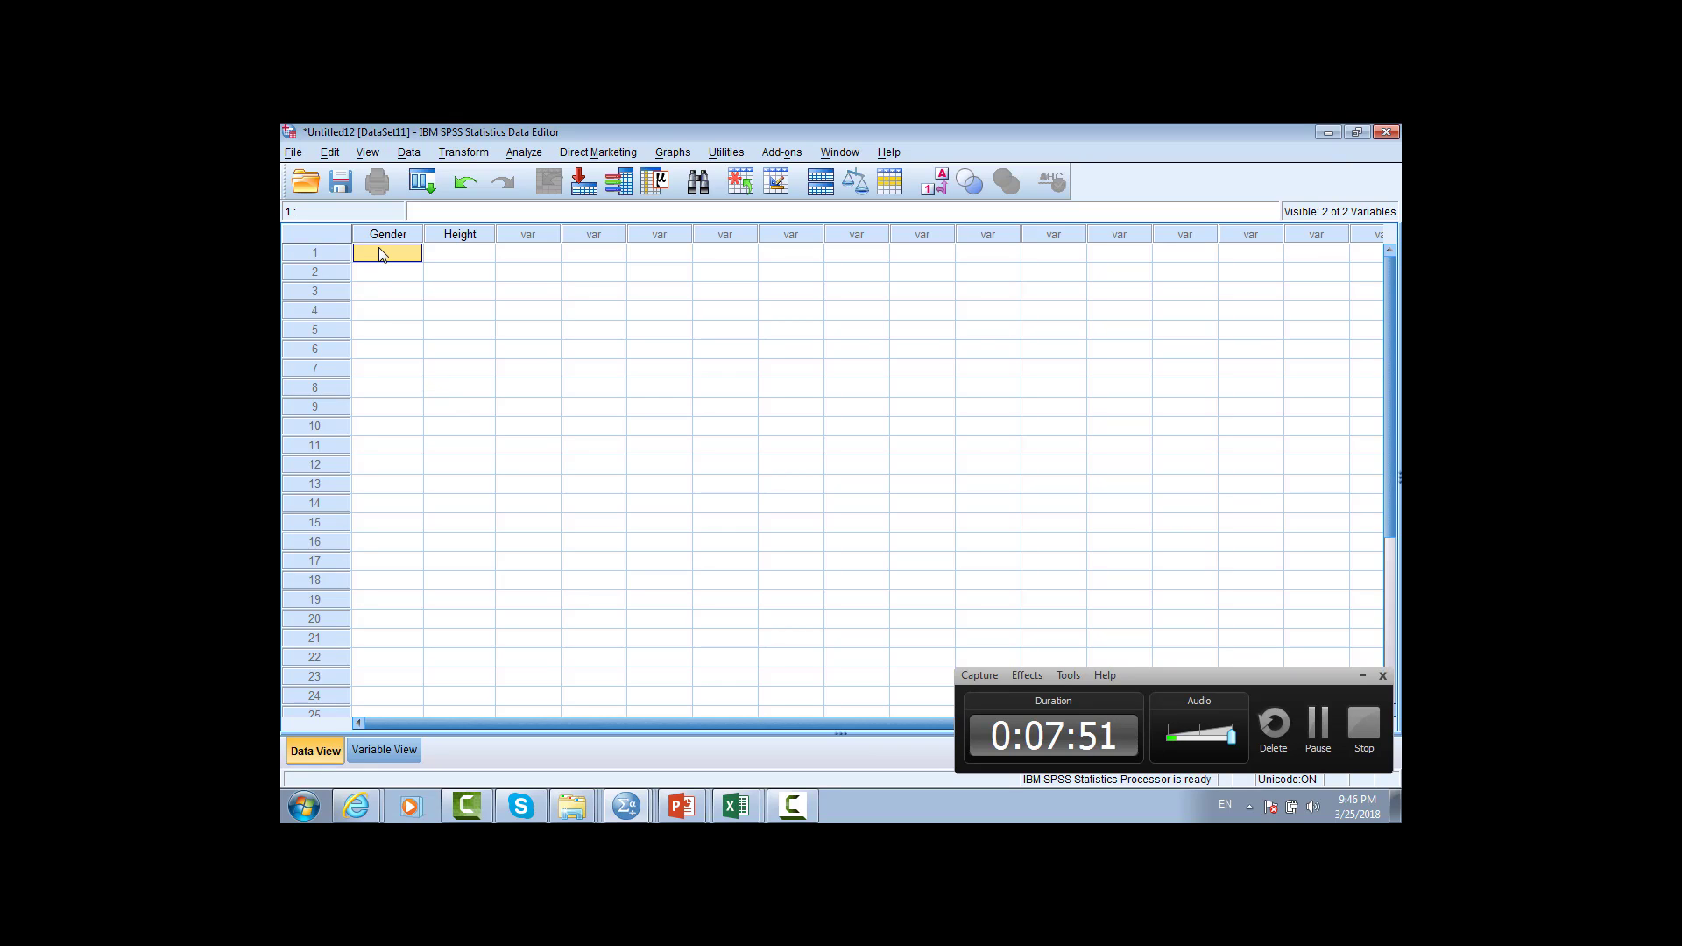
pyautogui.click(476, 259)
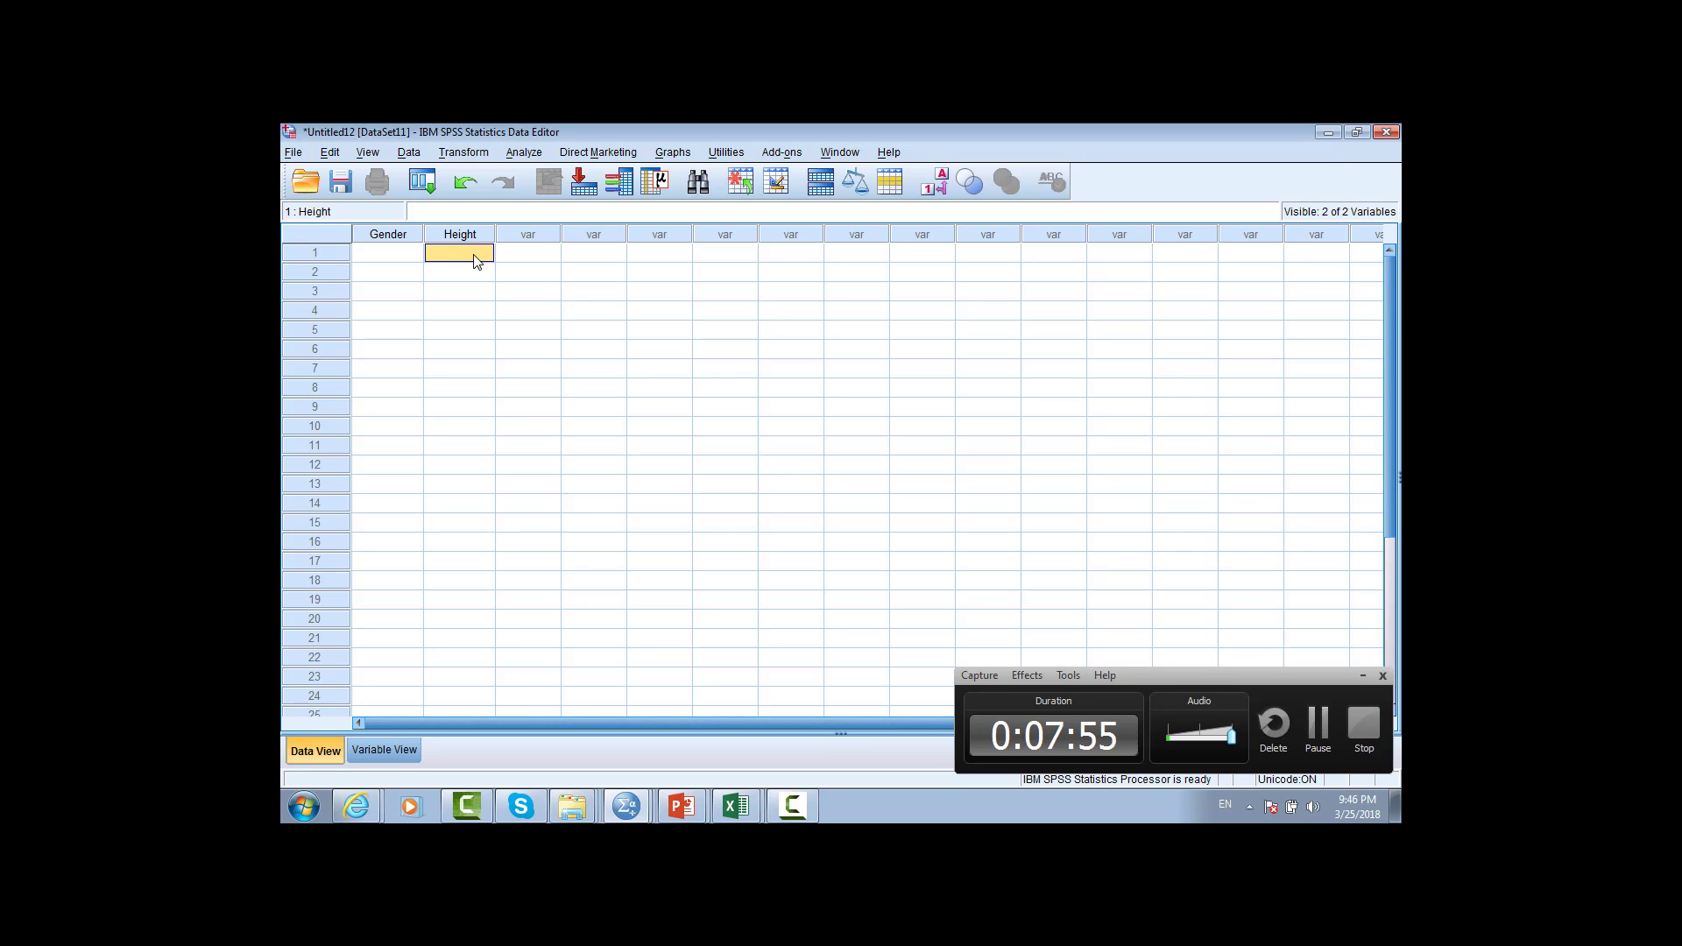
pyautogui.write('66')
pyautogui.press('Return')
pyautogui.write('67')
pyautogui.press('Return')
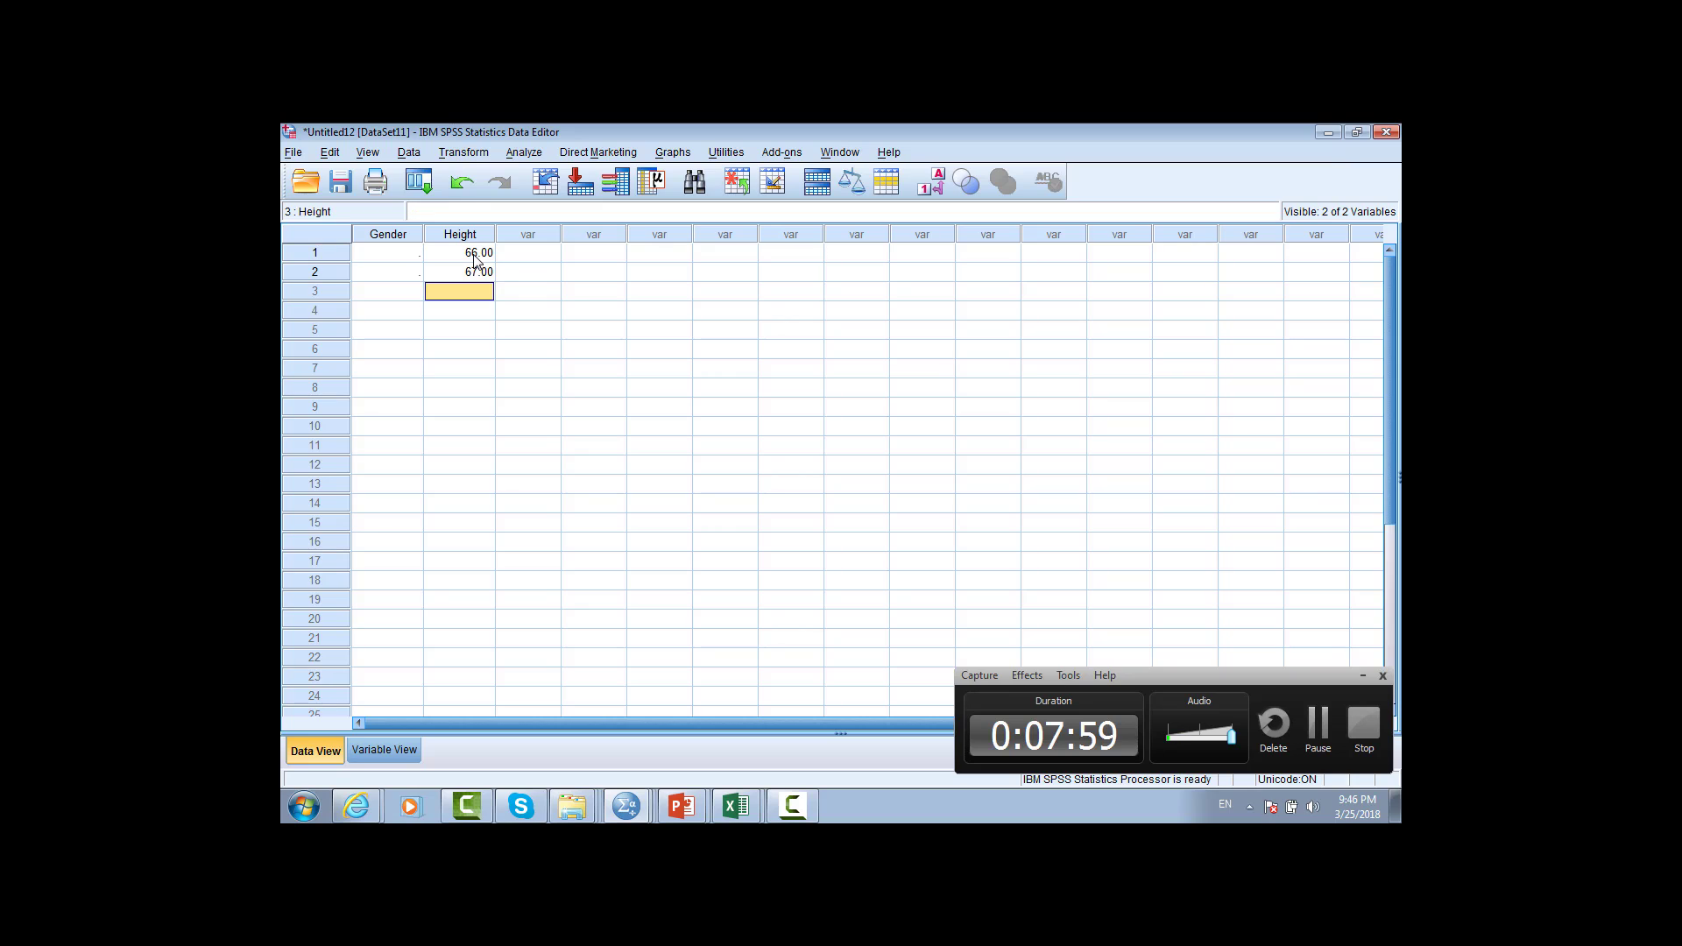
pyautogui.write('70')
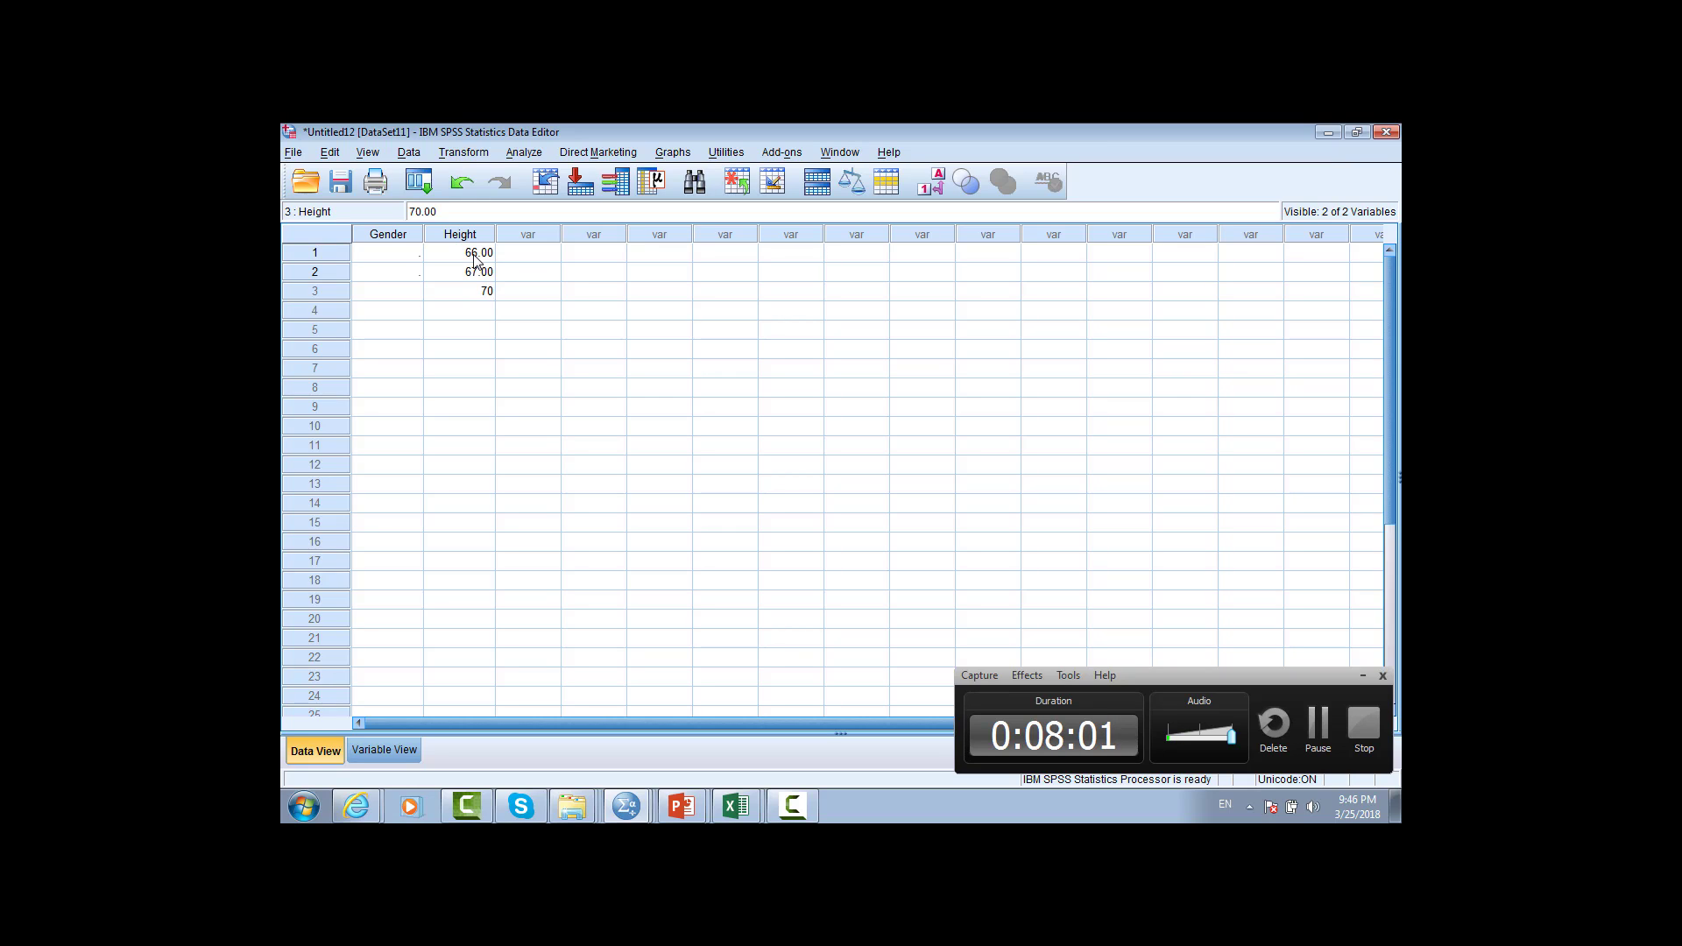
pyautogui.press('Return')
pyautogui.write('74')
pyautogui.press('Return')
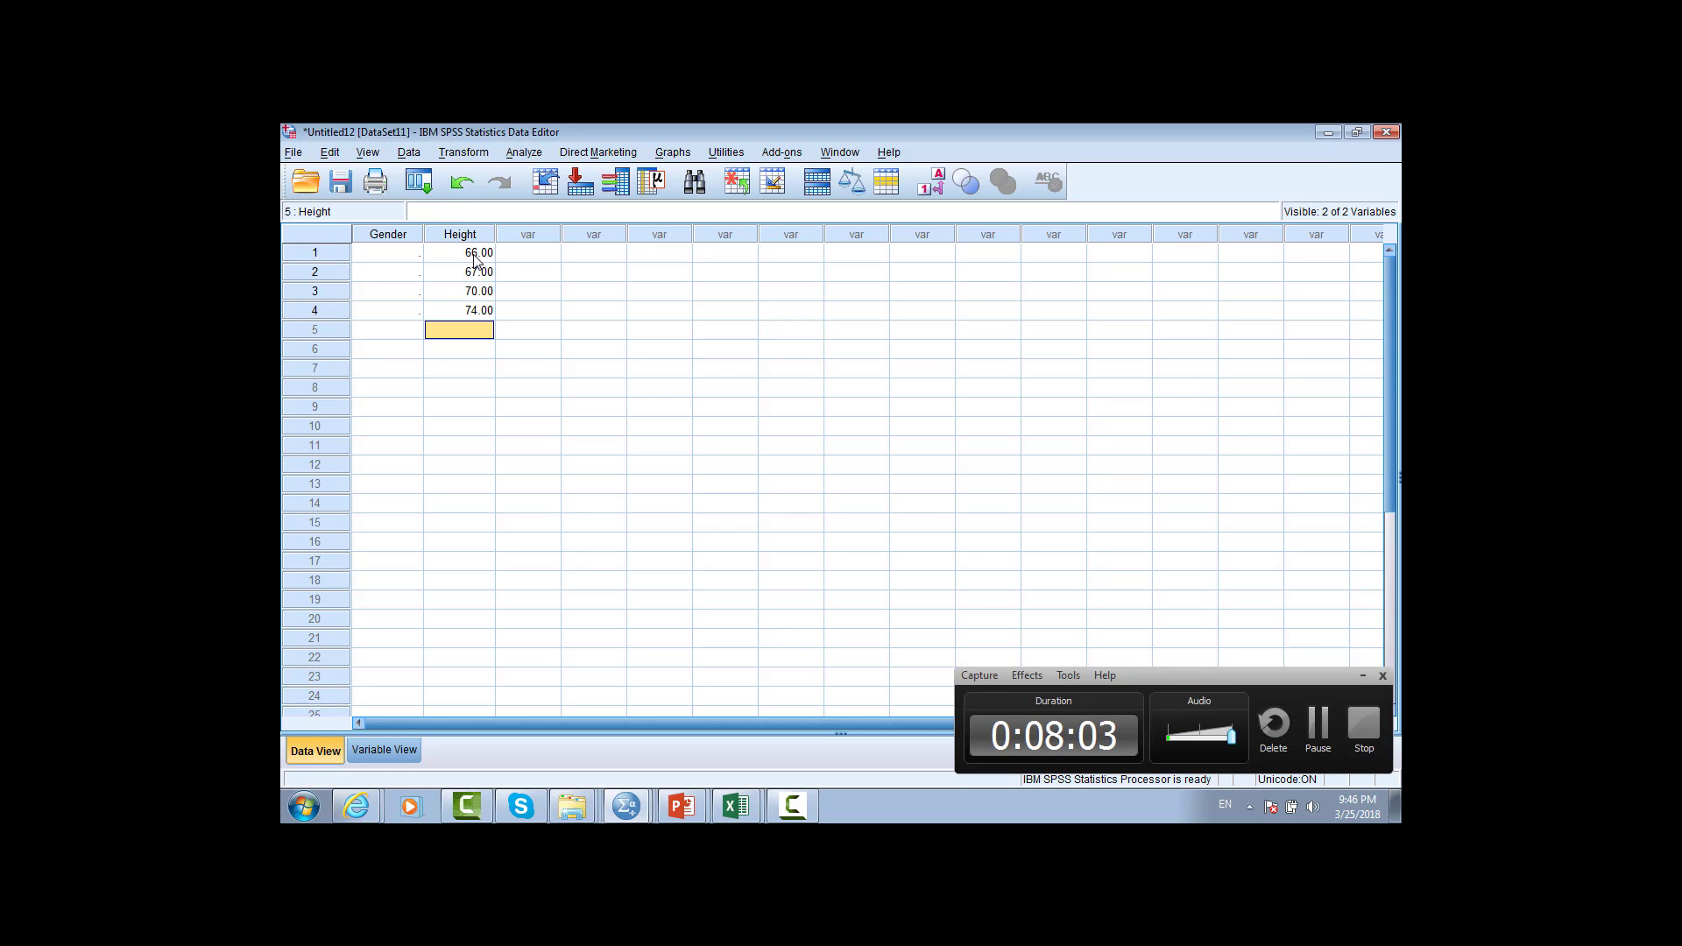
pyautogui.write('63')
pyautogui.press('Return')
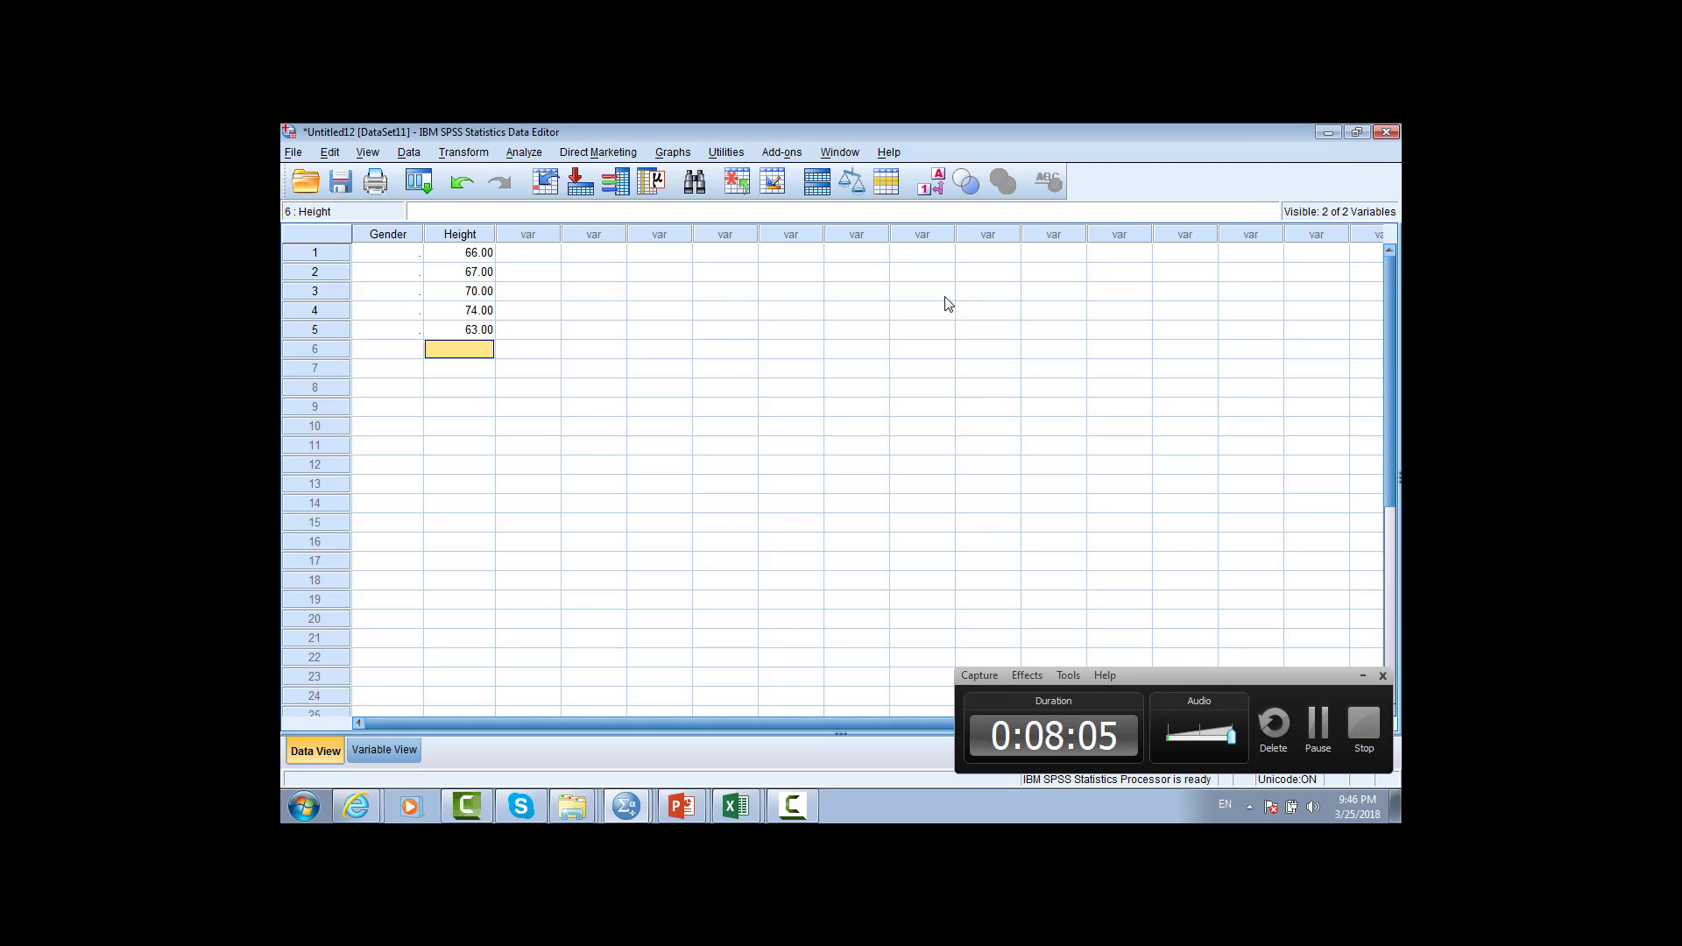
pyautogui.write('67')
pyautogui.press('Return')
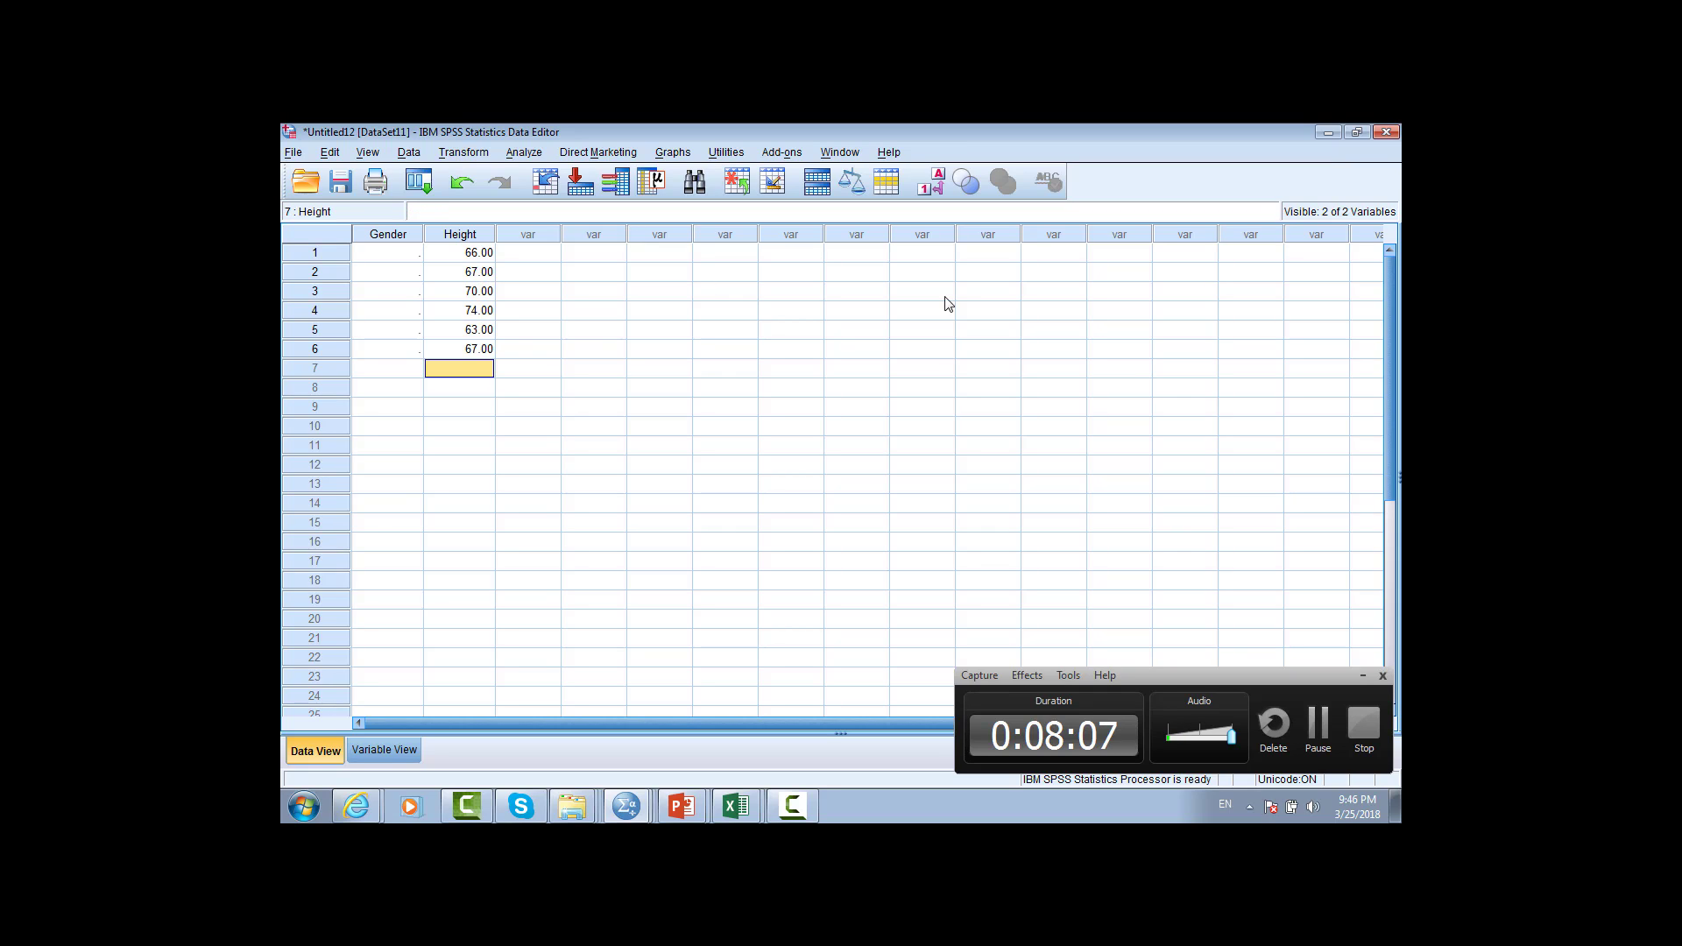
pyautogui.write('77')
pyautogui.press('Return')
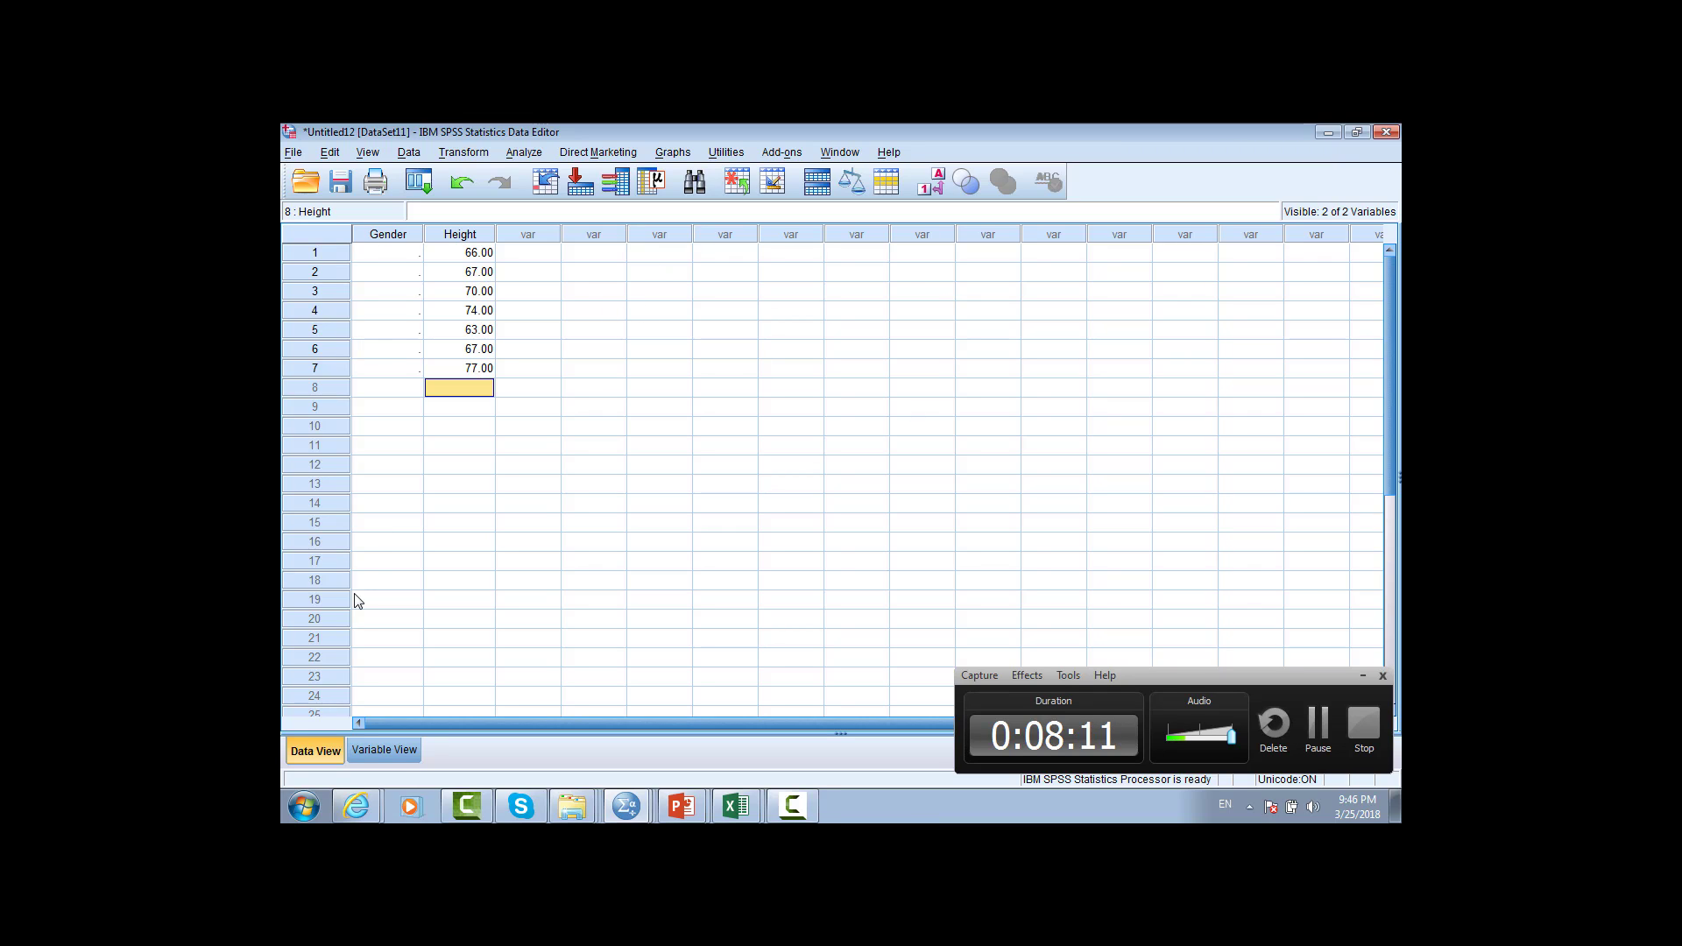
# Step: Assign value labels to the Gender variable: 1 for F and 2 for M
pyautogui.click(369, 753)
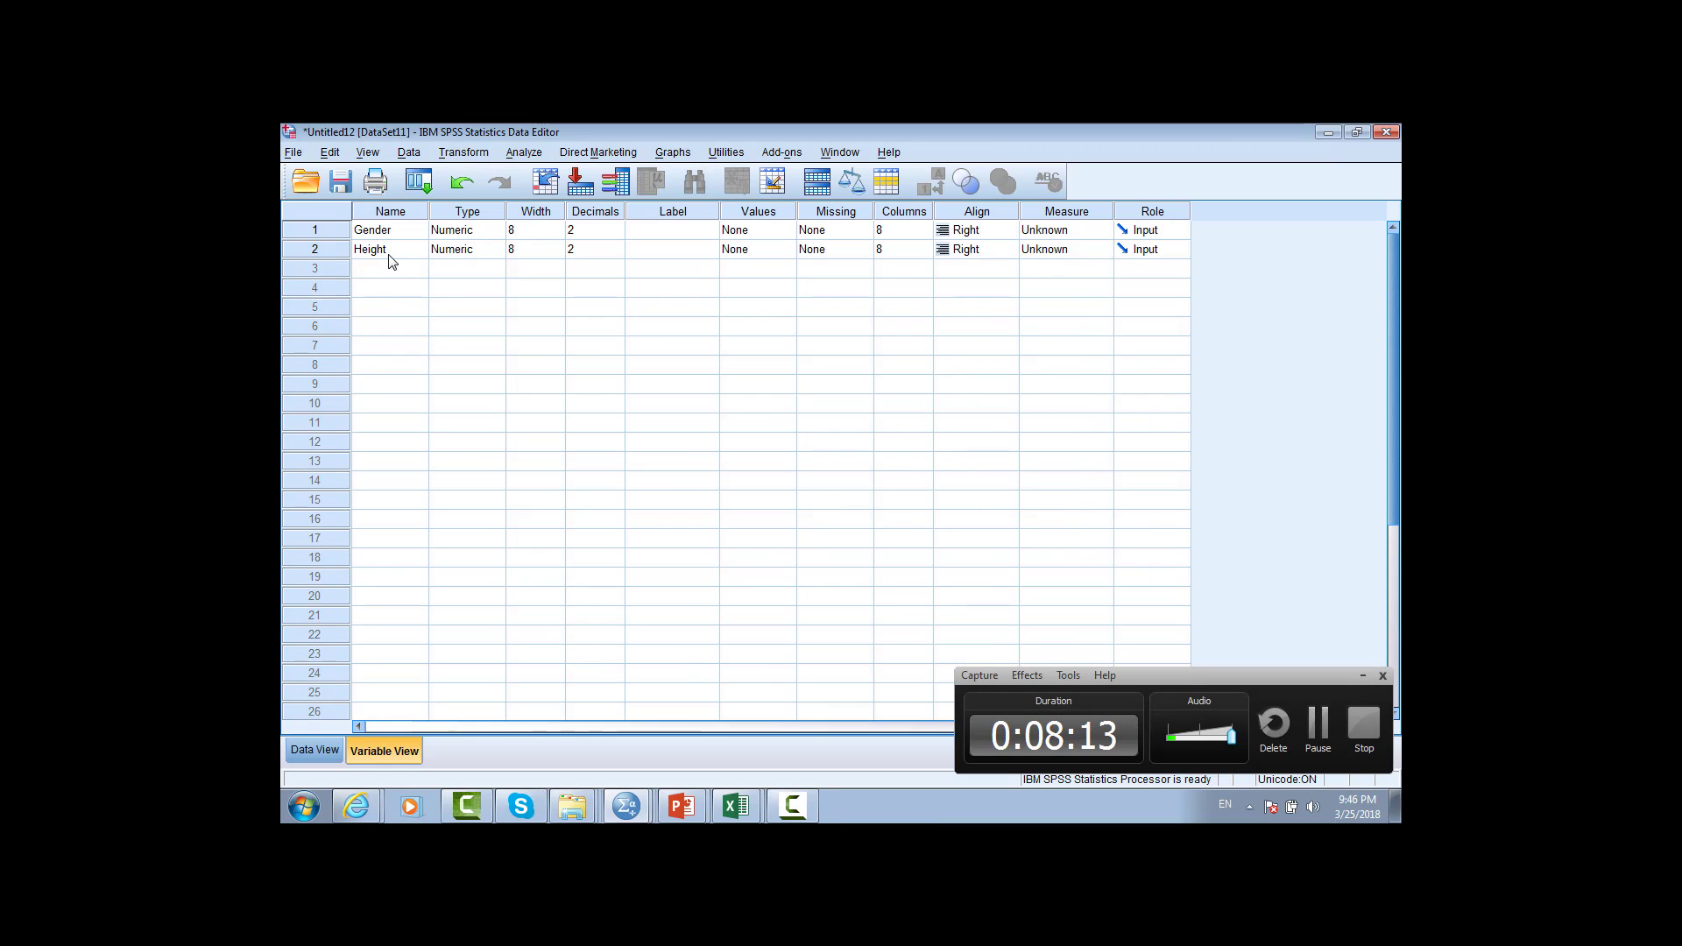
pyautogui.click(396, 231)
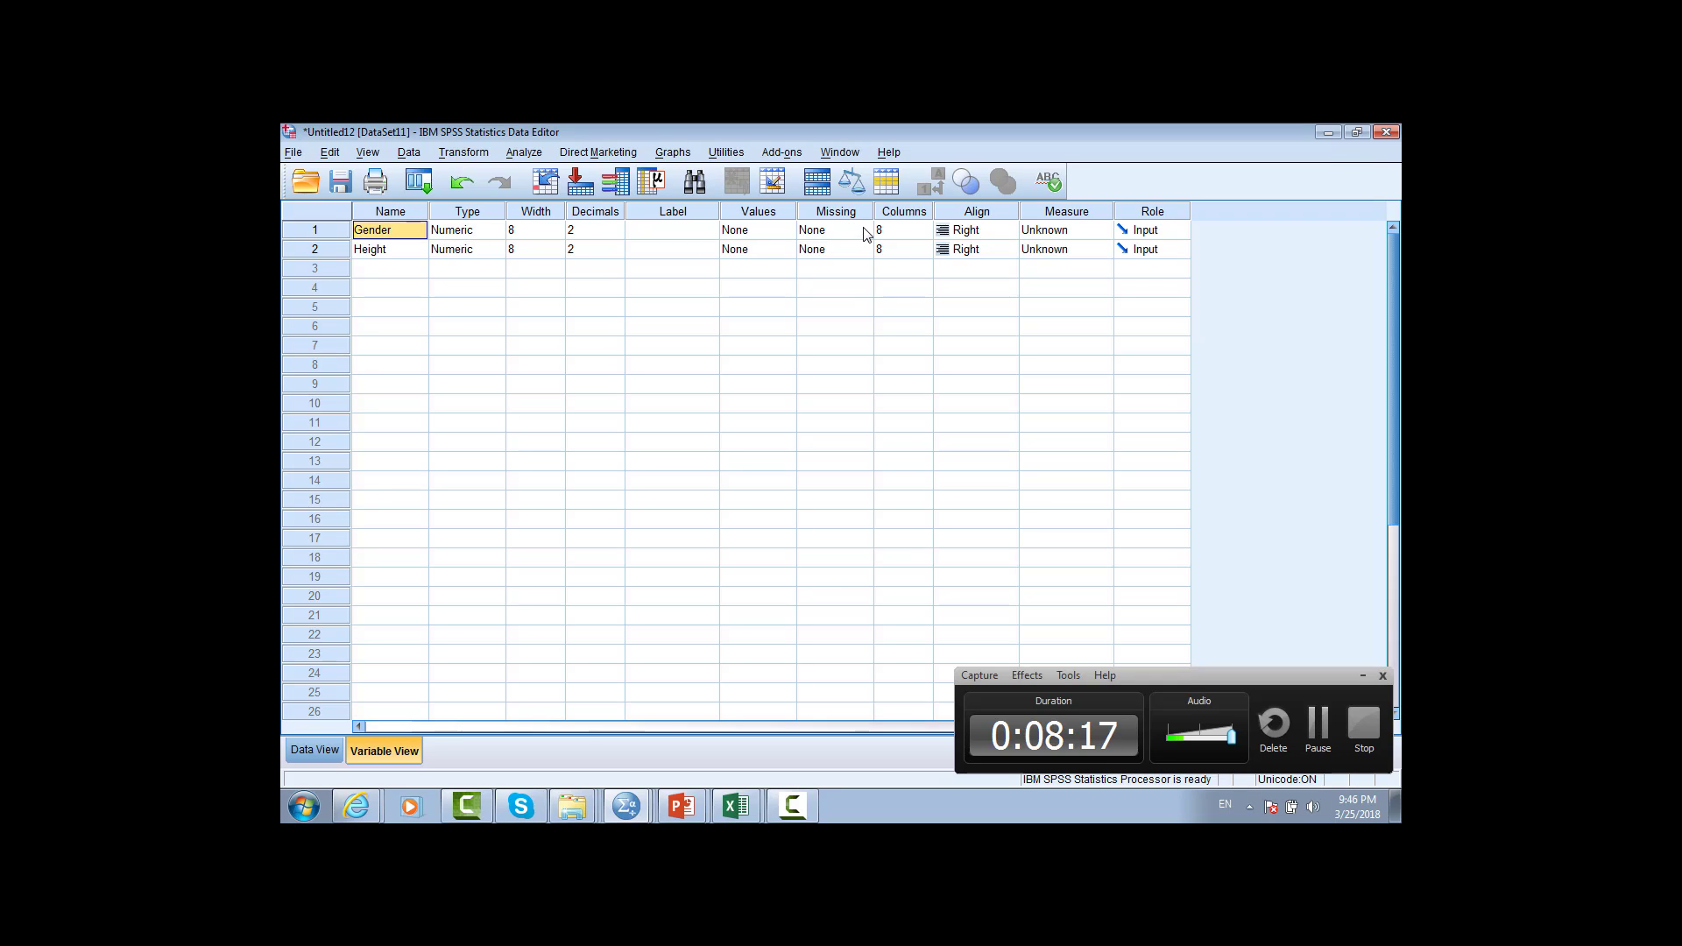
pyautogui.click(772, 232)
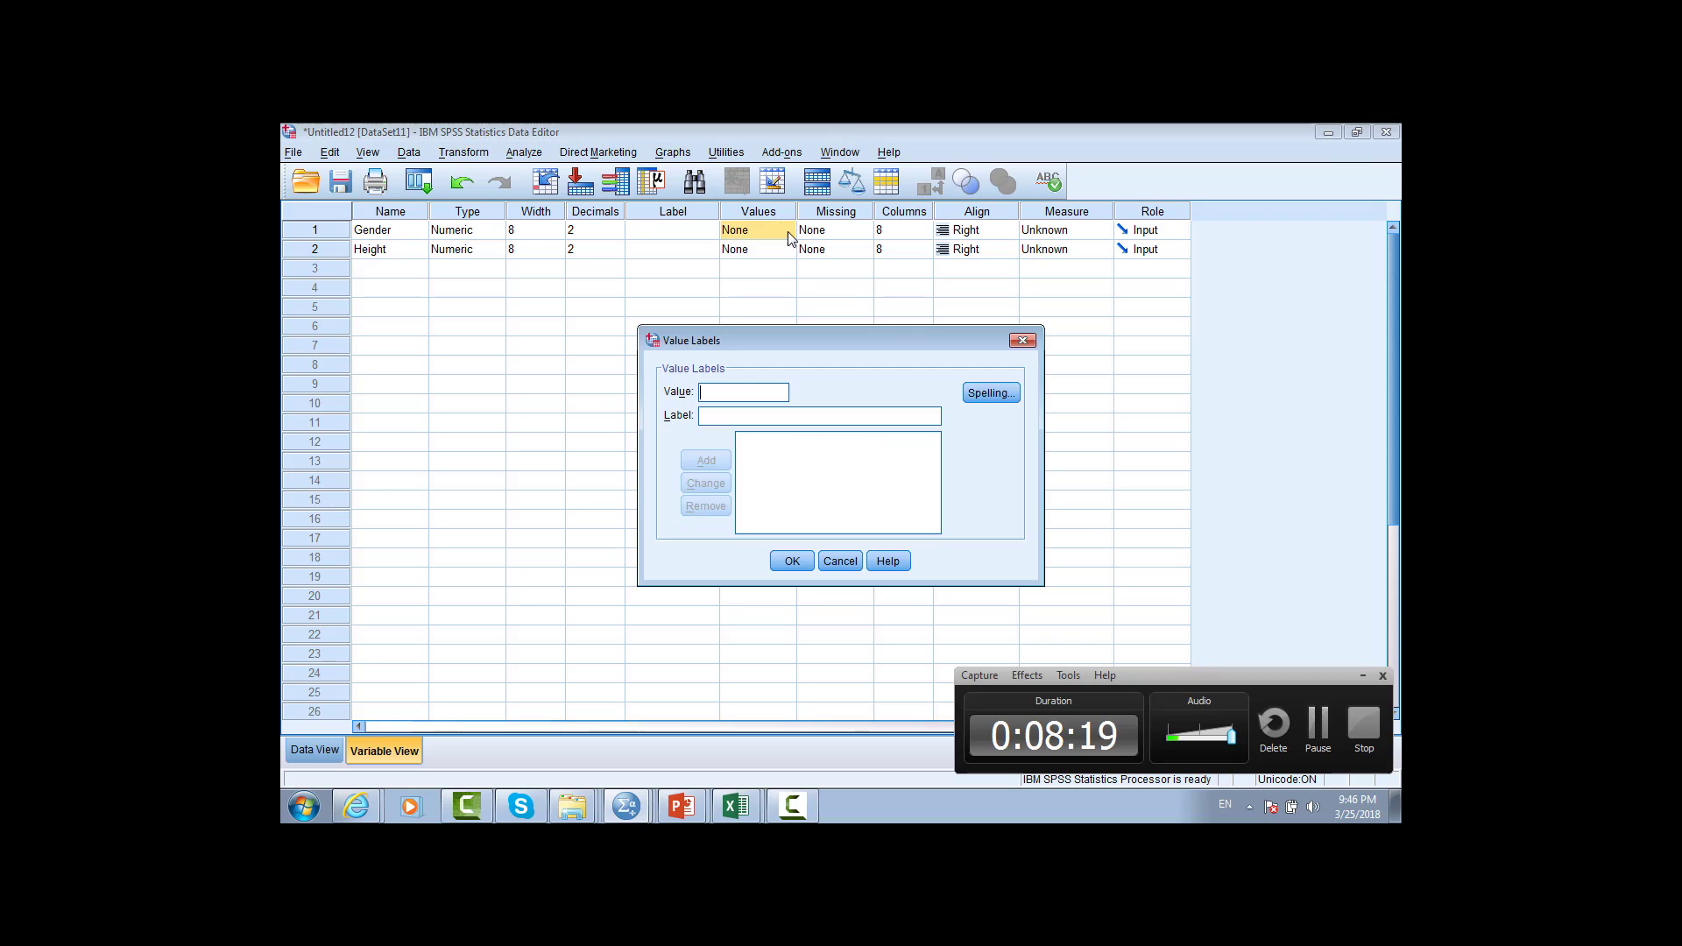
pyautogui.click(786, 231)
pyautogui.write('1')
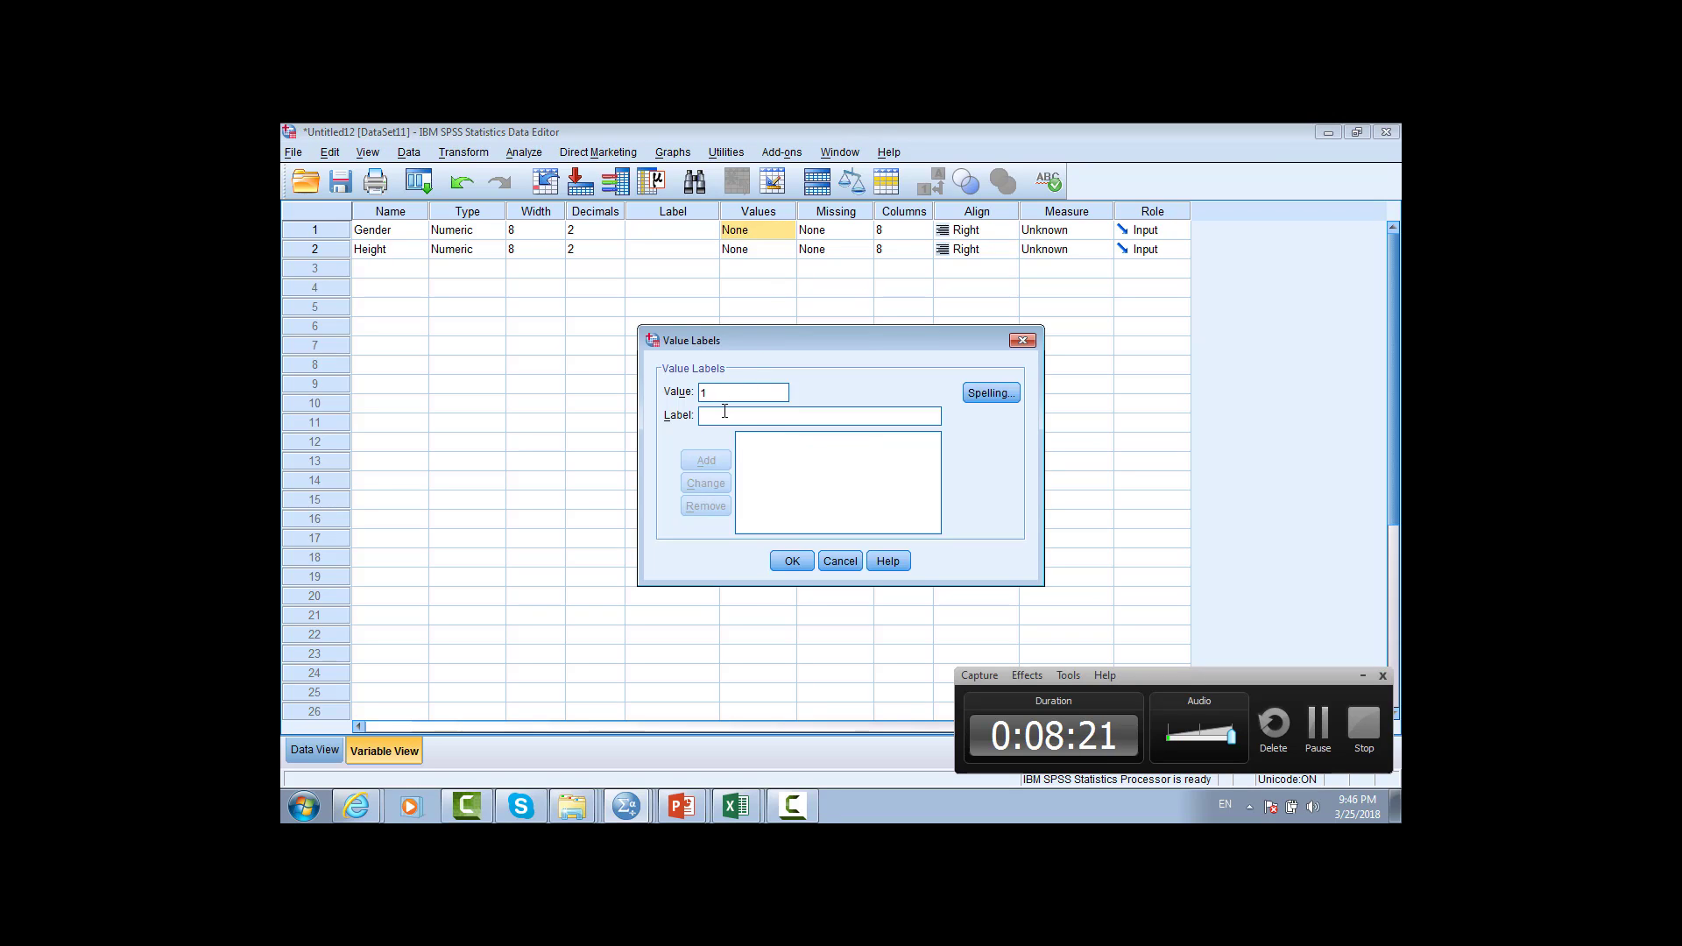
pyautogui.click(726, 415)
pyautogui.write('F')
pyautogui.click(706, 461)
pyautogui.click(710, 395)
pyautogui.write('2')
pyautogui.click(731, 417)
pyautogui.write('M')
pyautogui.click(712, 464)
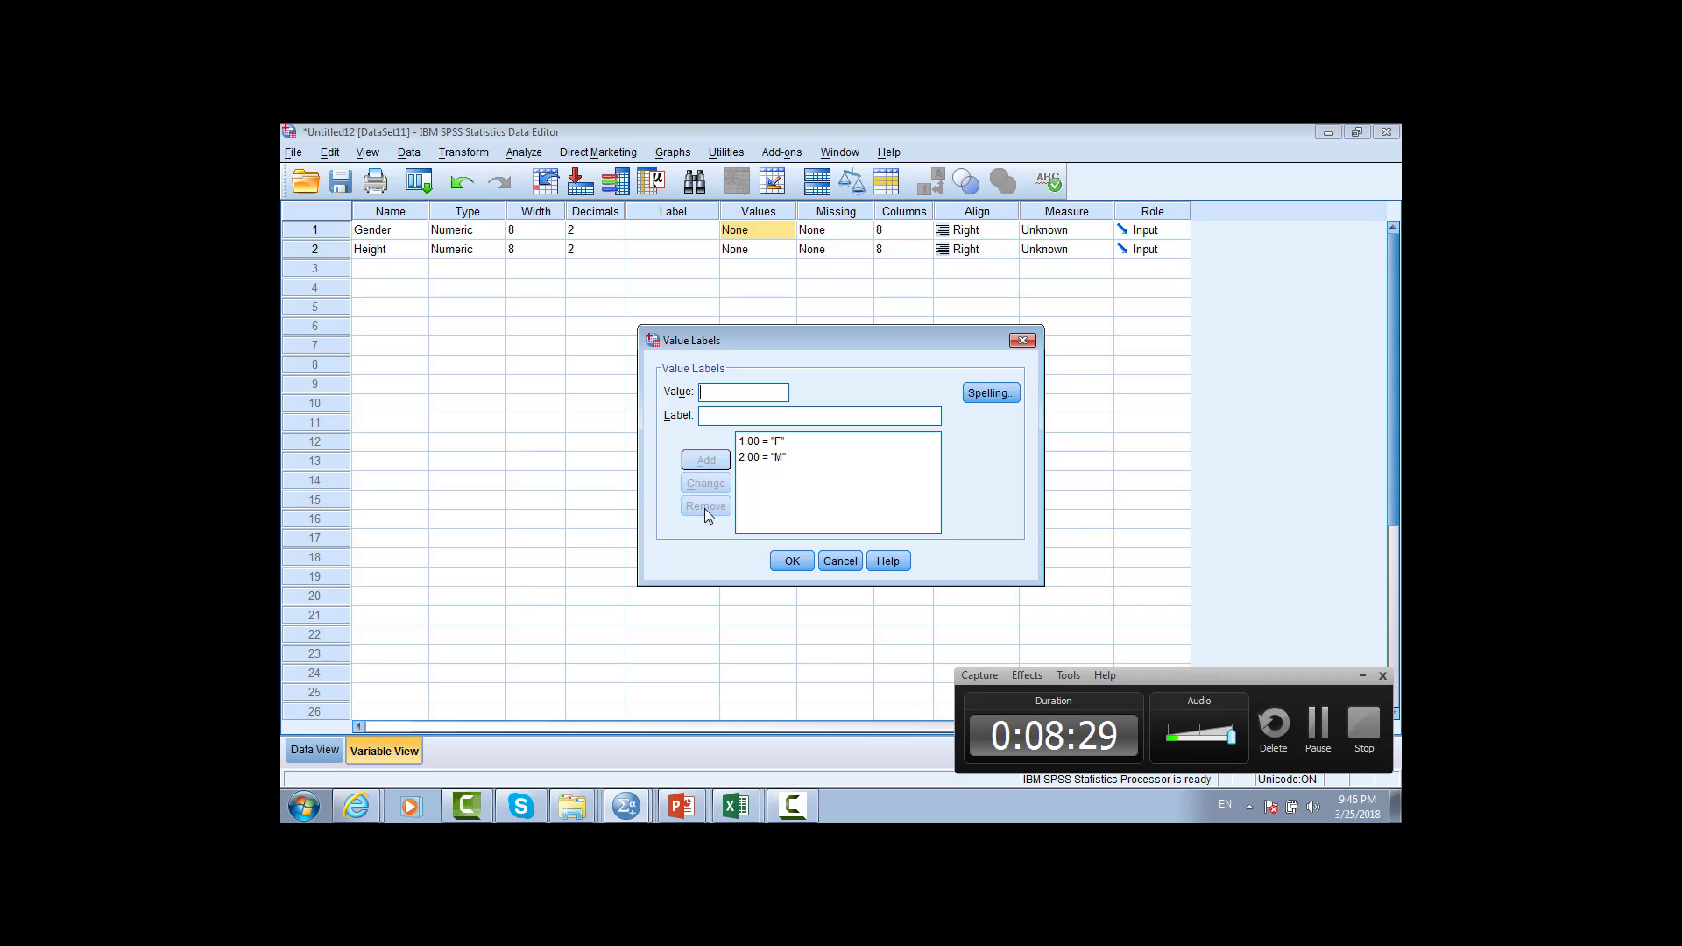
pyautogui.click(792, 561)
pyautogui.click(315, 749)
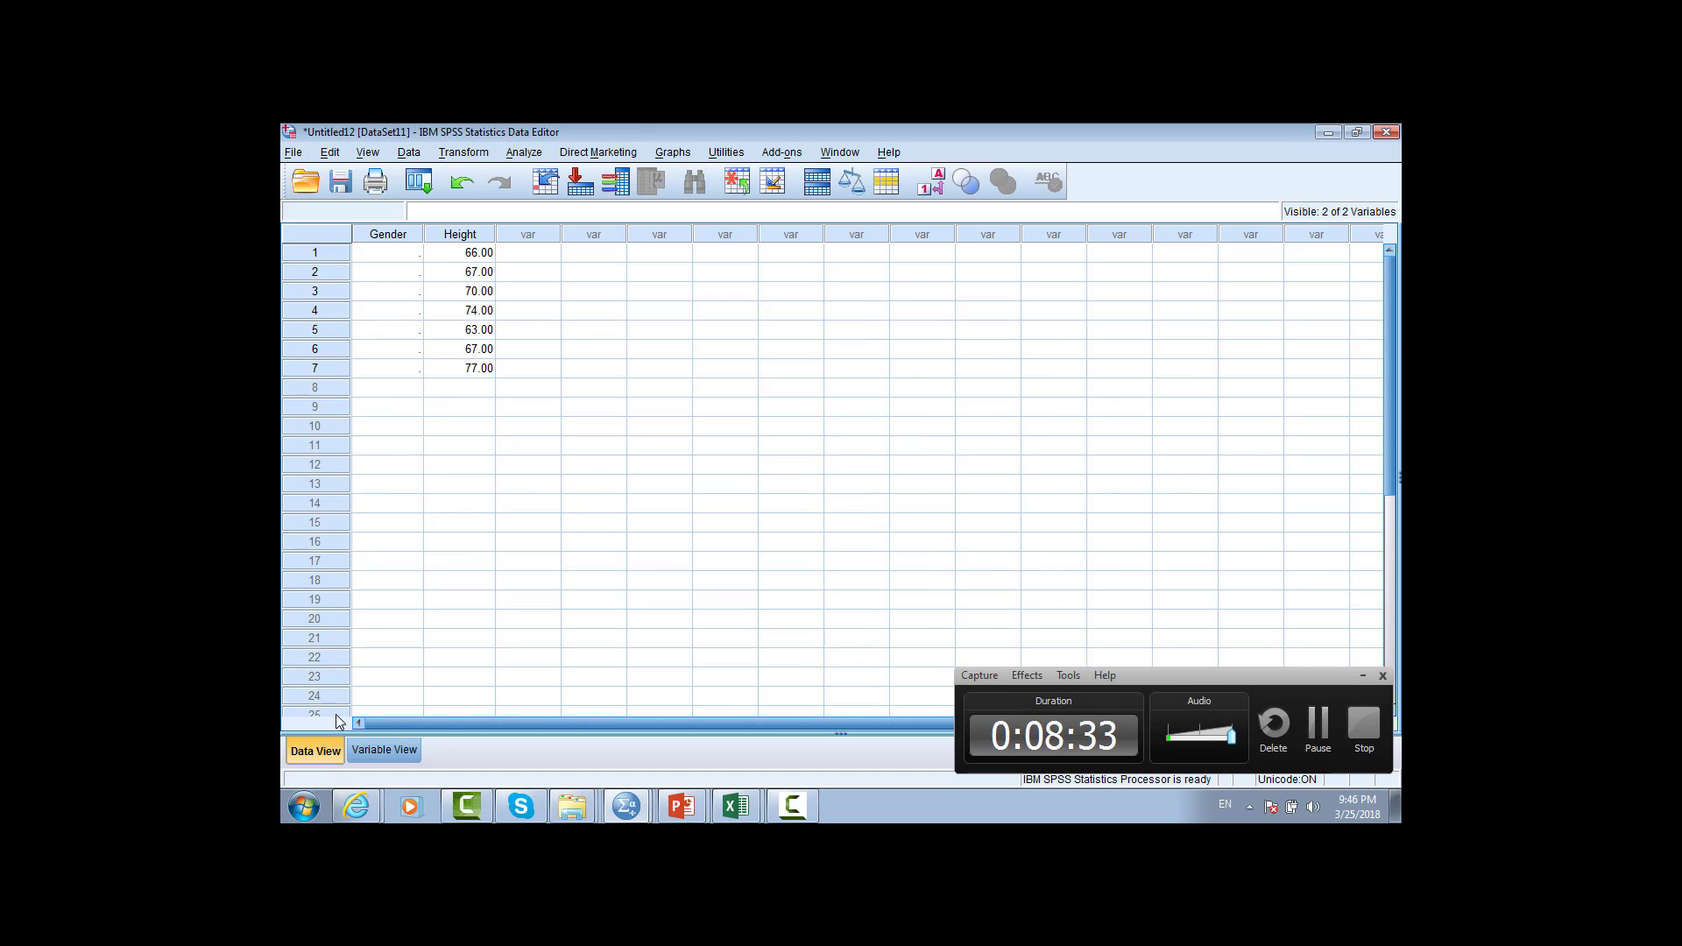
pyautogui.click(380, 746)
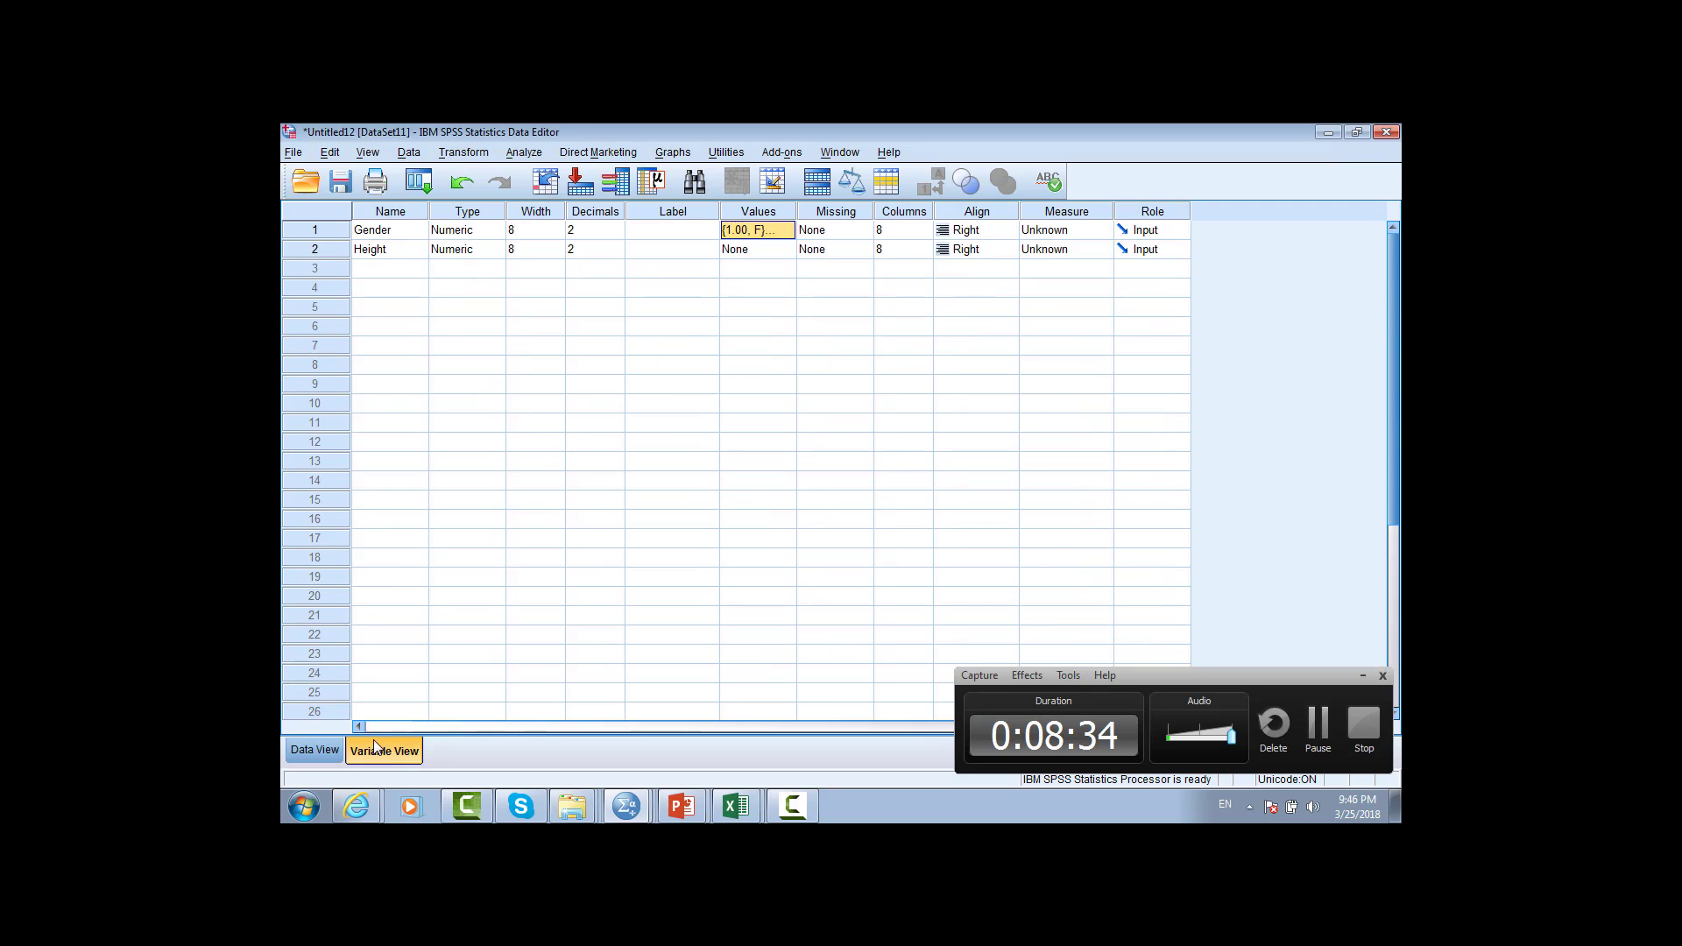
pyautogui.click(455, 230)
pyautogui.click(498, 229)
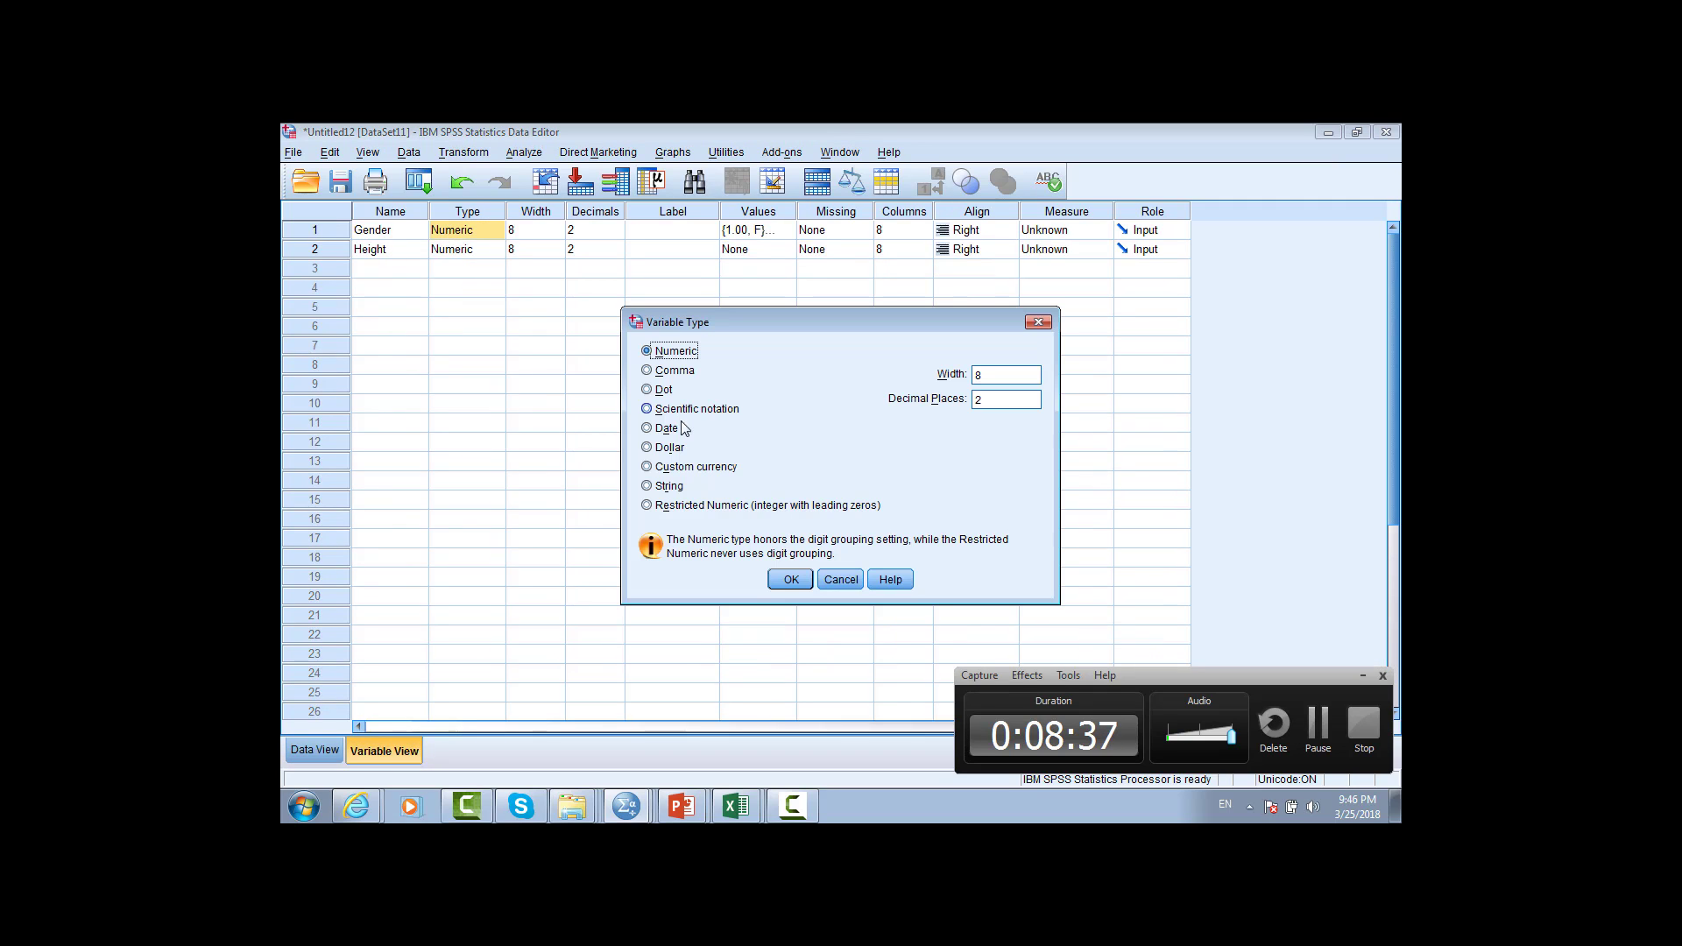
pyautogui.click(652, 487)
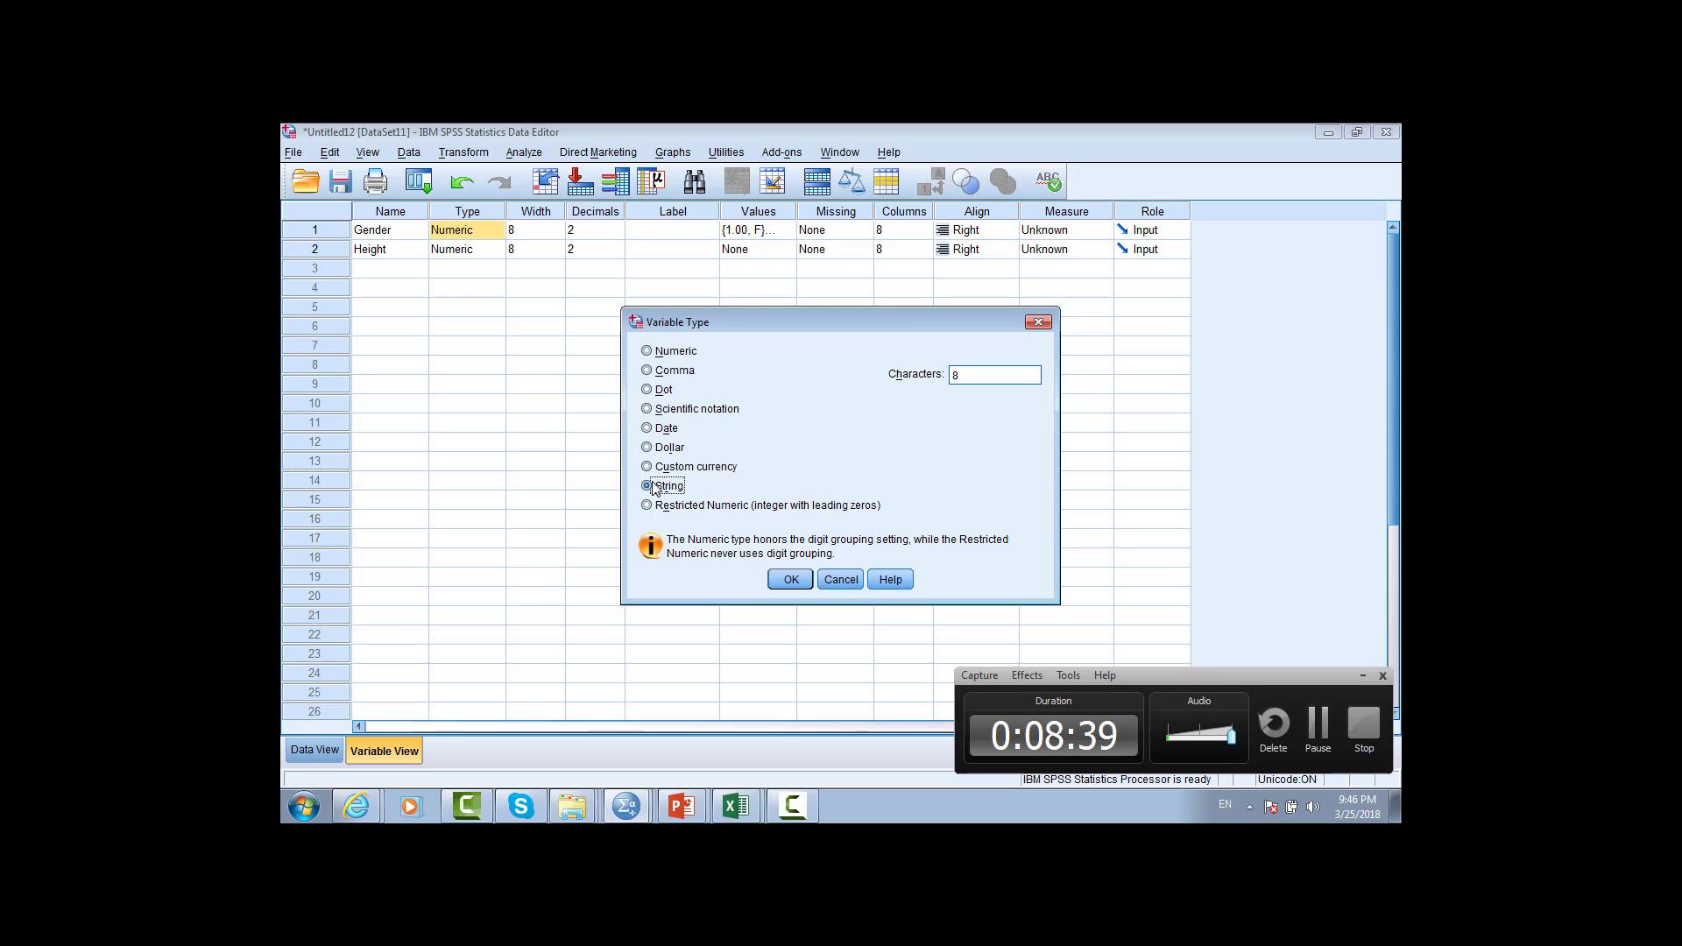
pyautogui.click(841, 579)
# Step: Set the measurement level of the Gender variable to Nominal
pyautogui.click(1061, 232)
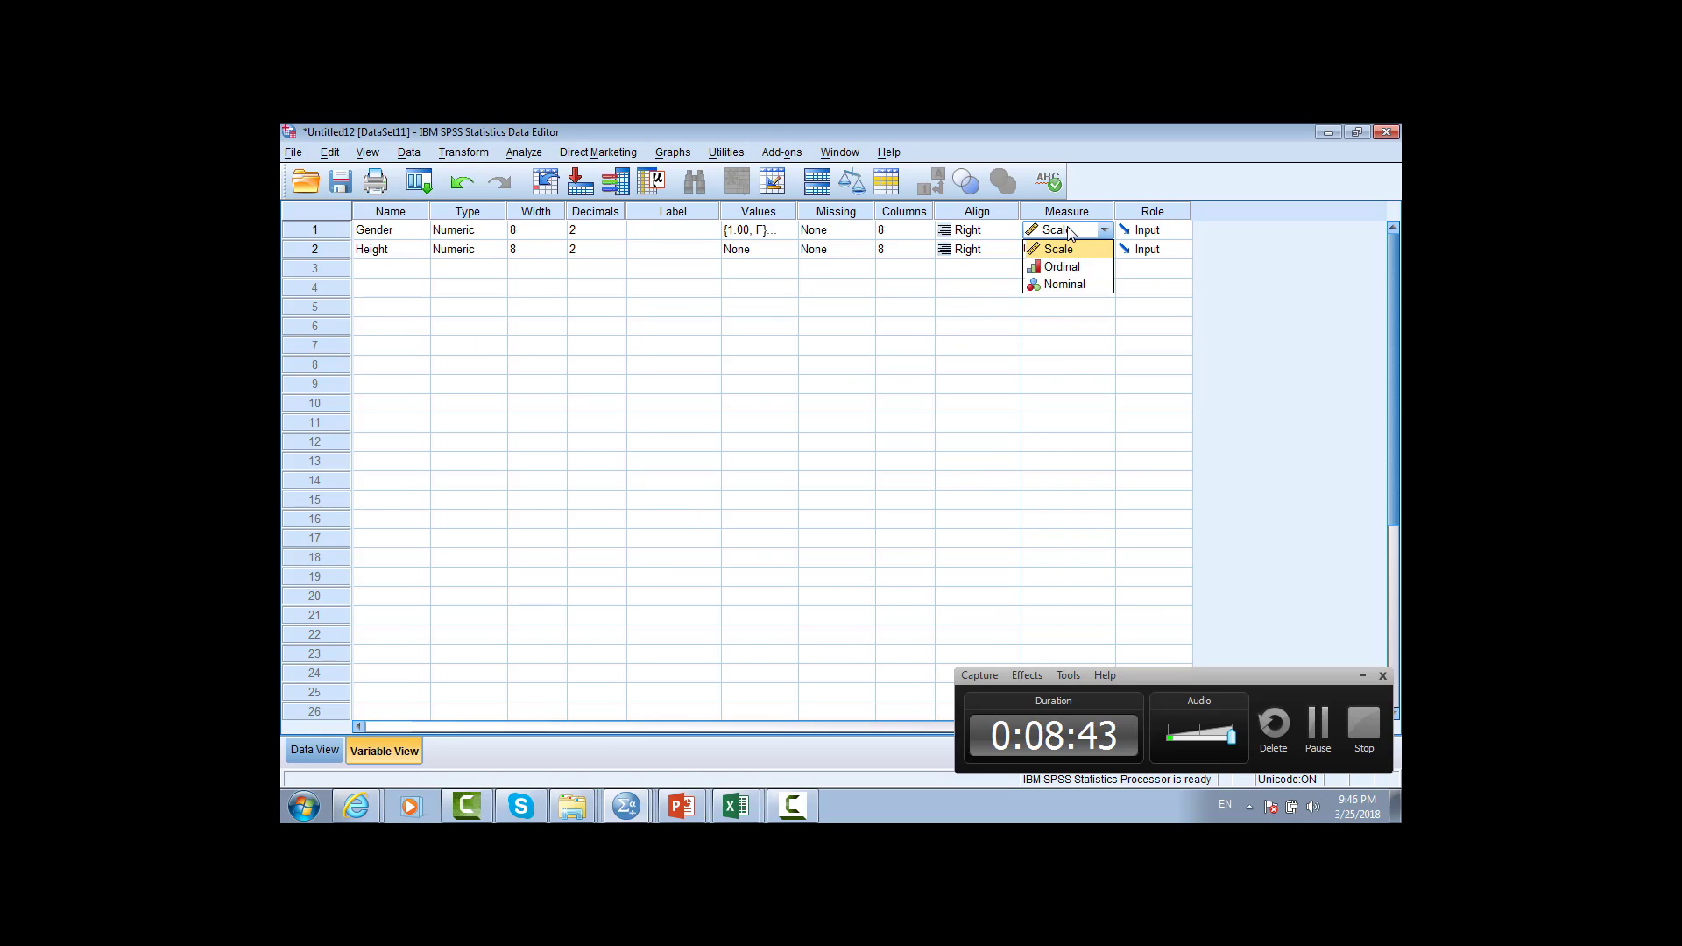
pyautogui.click(1064, 285)
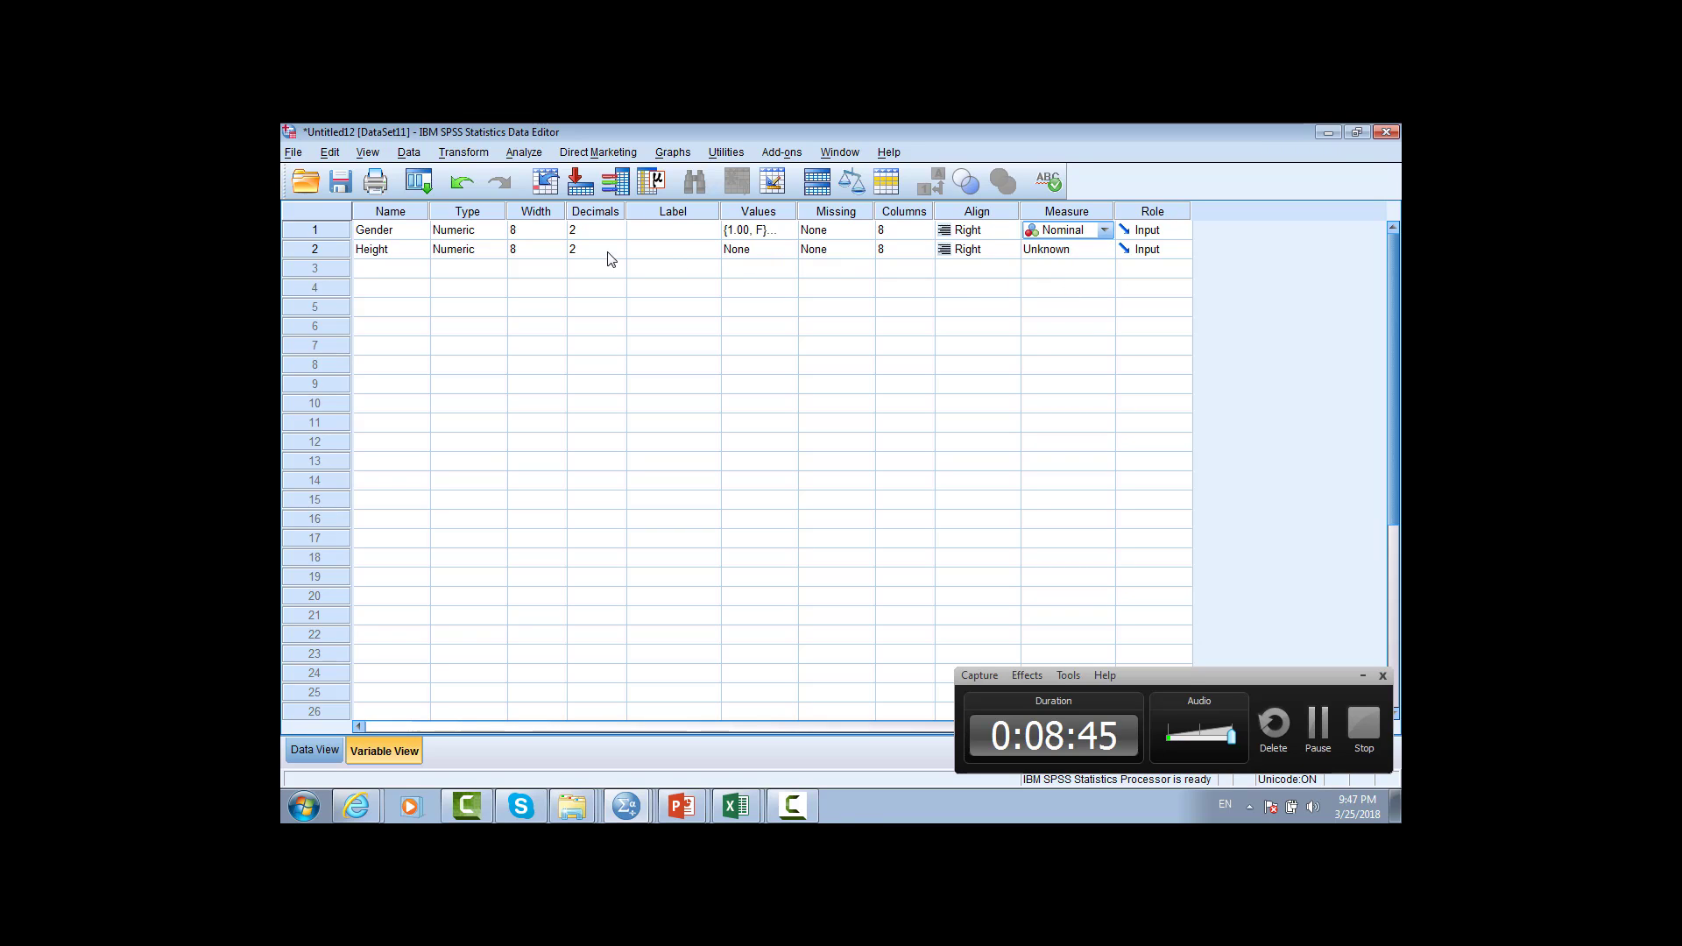
pyautogui.click(307, 750)
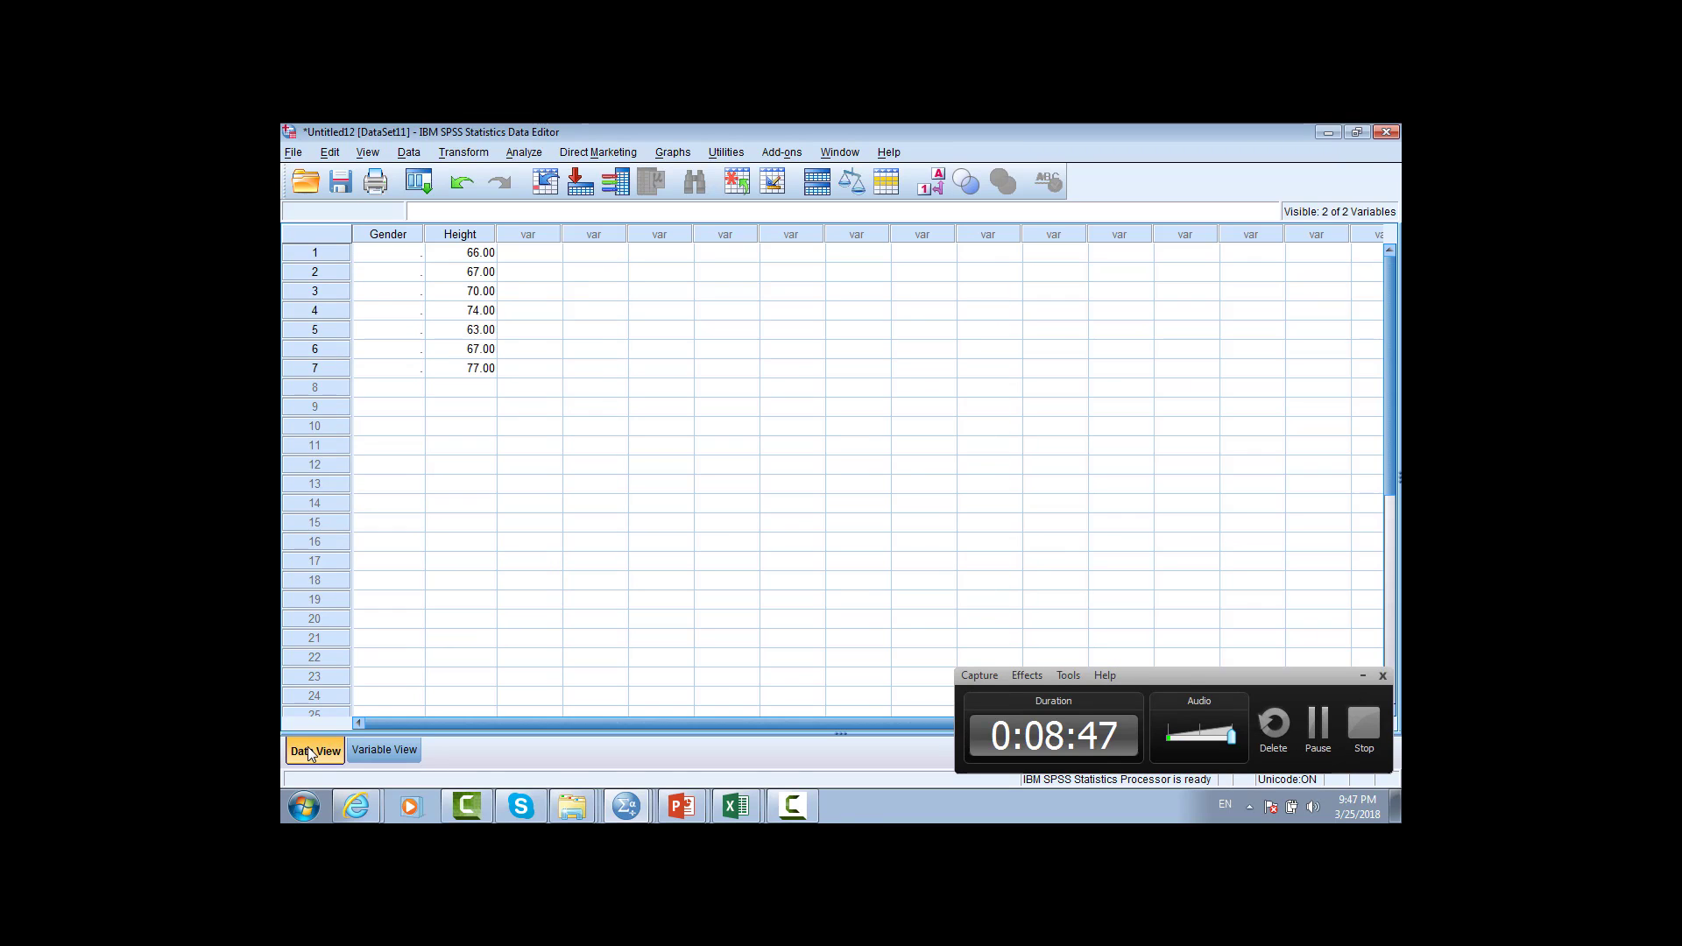
# Step: Change the Gender variable's type to String, accepting the discarding of its value labels
pyautogui.click(375, 749)
pyautogui.click(462, 235)
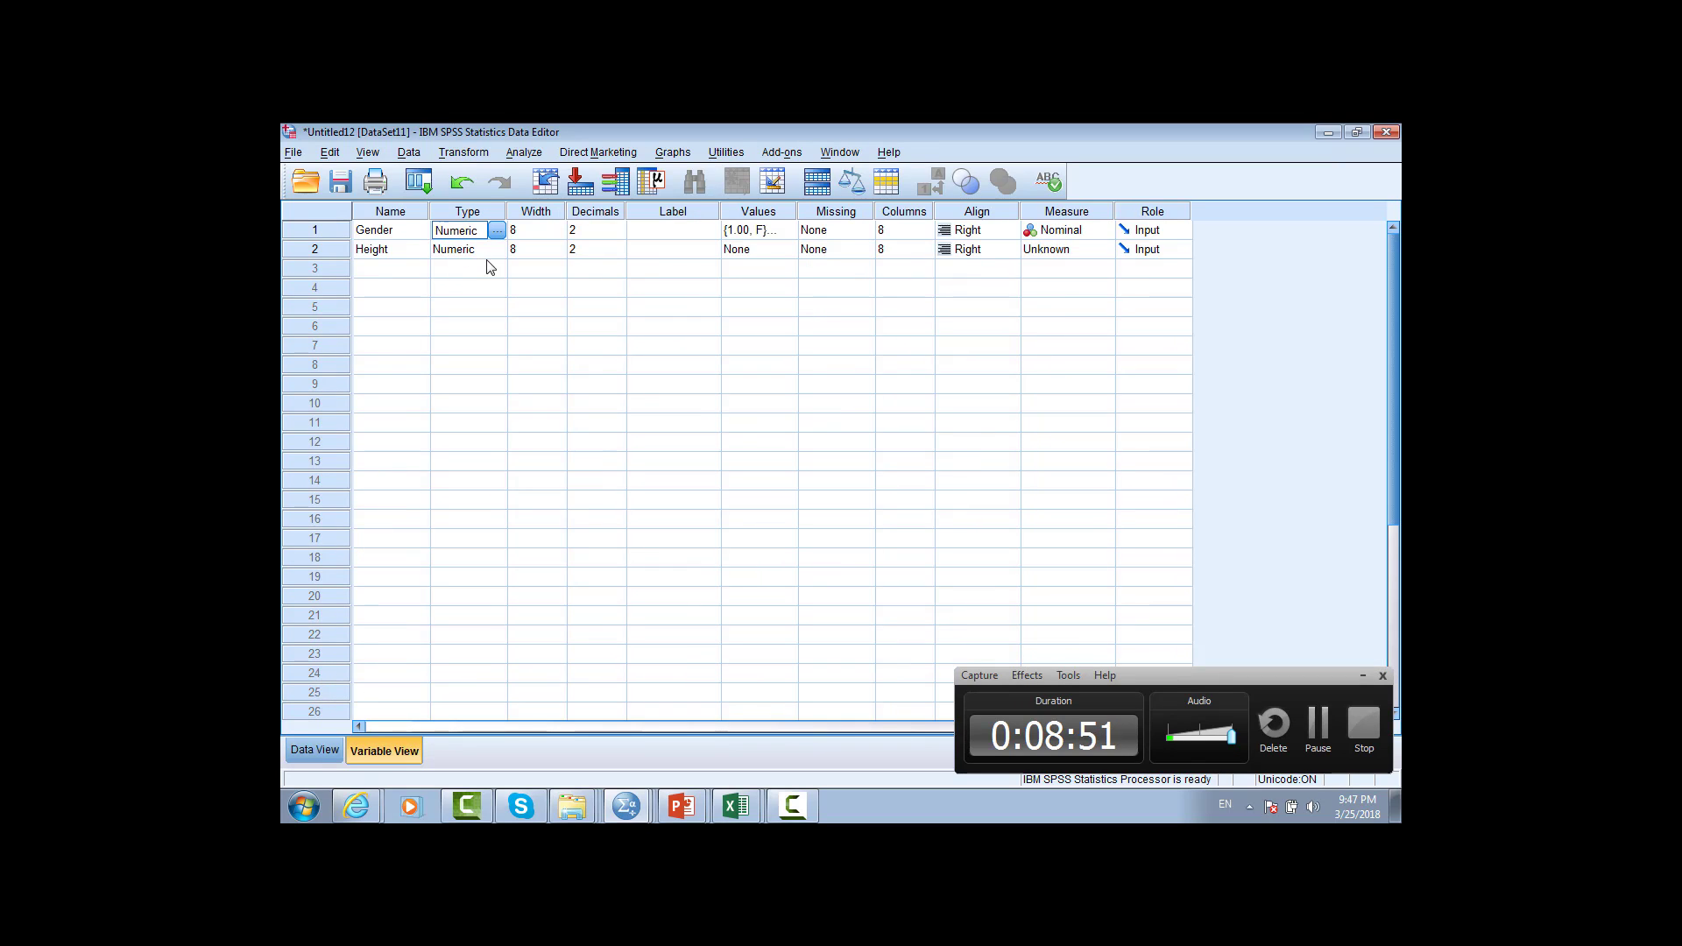
pyautogui.click(495, 232)
pyautogui.click(648, 485)
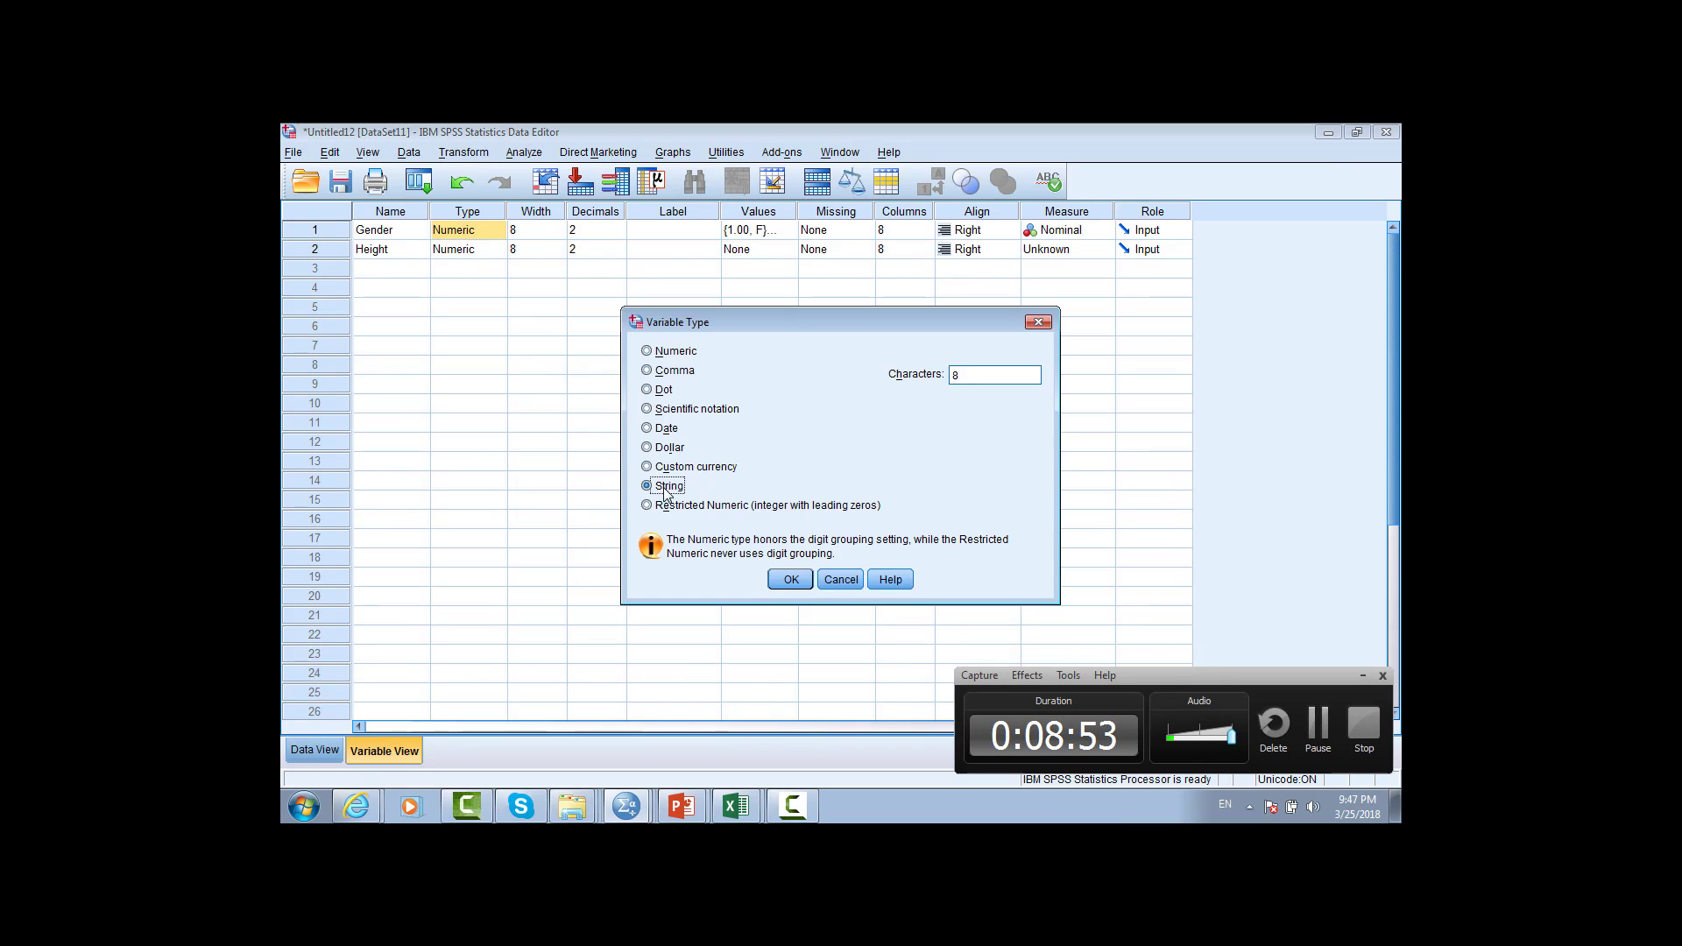
pyautogui.click(786, 580)
pyautogui.click(804, 488)
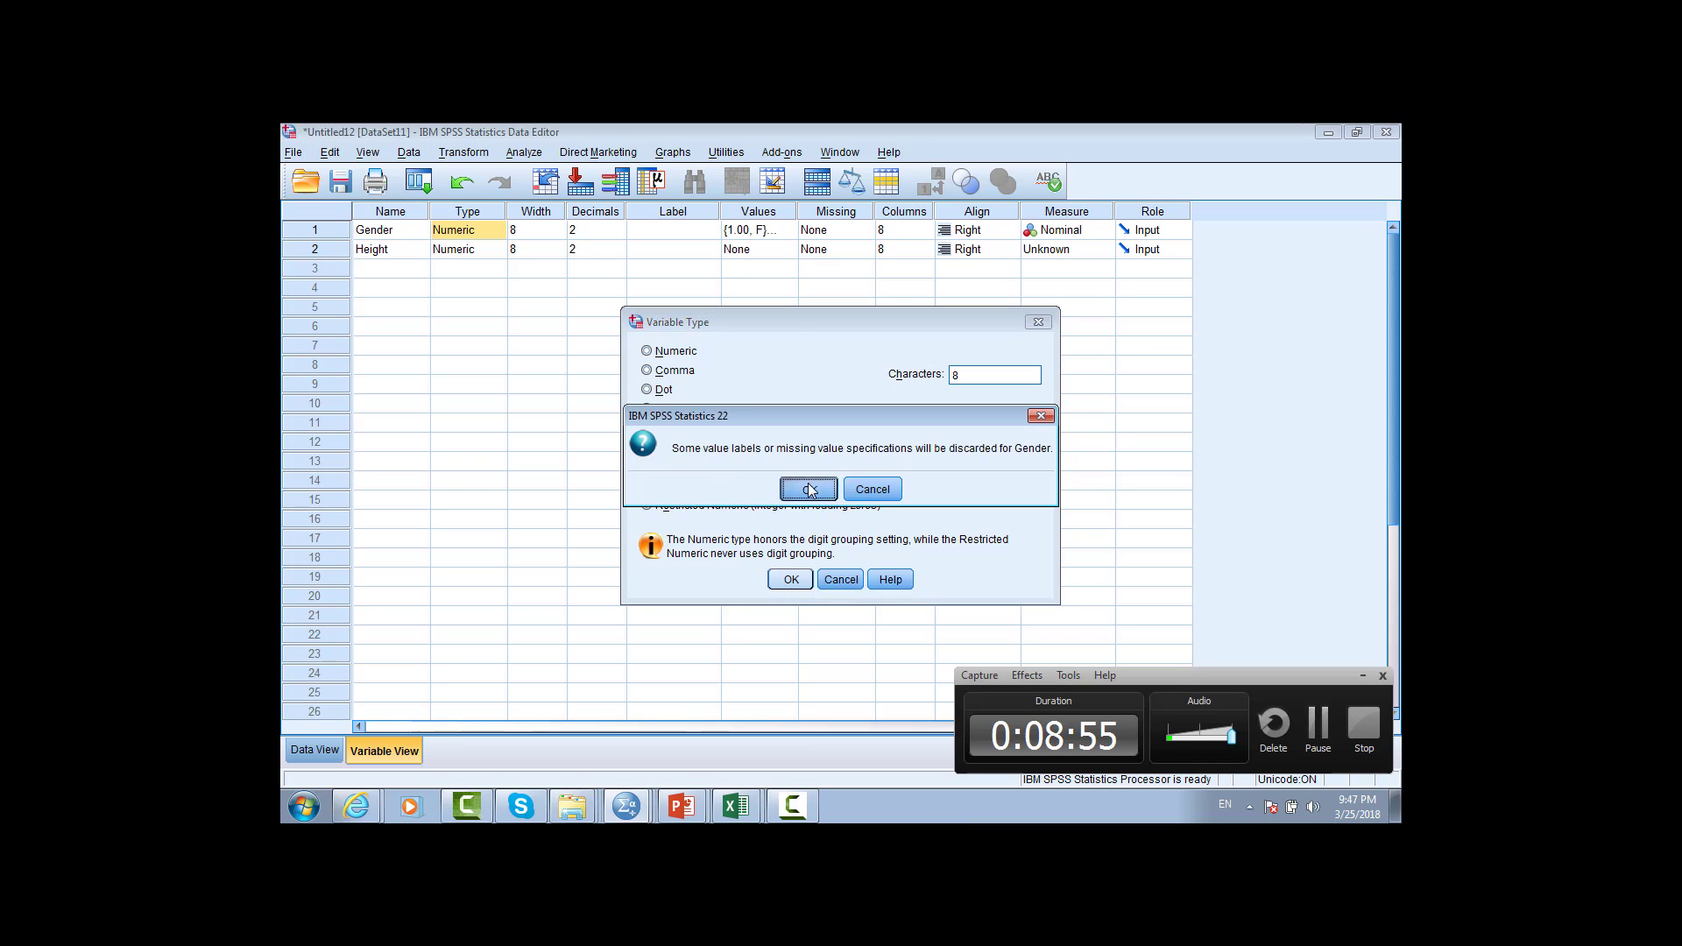
# Step: Return to the data rows and select the Gender cell of the first case
pyautogui.click(306, 748)
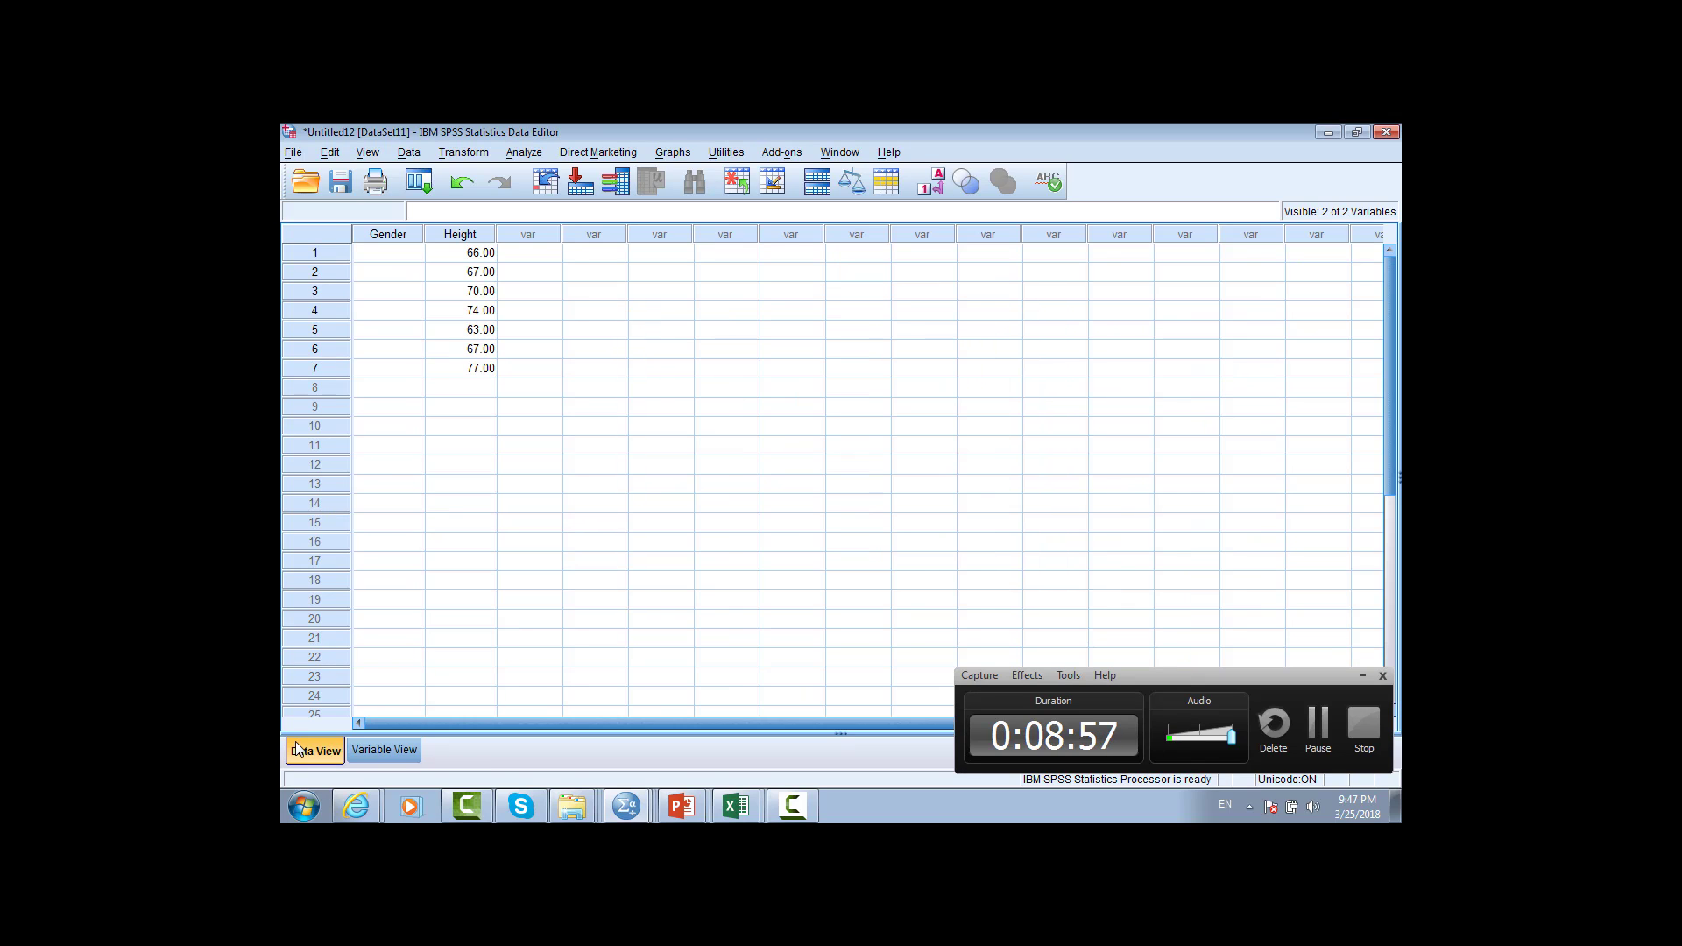
pyautogui.click(395, 255)
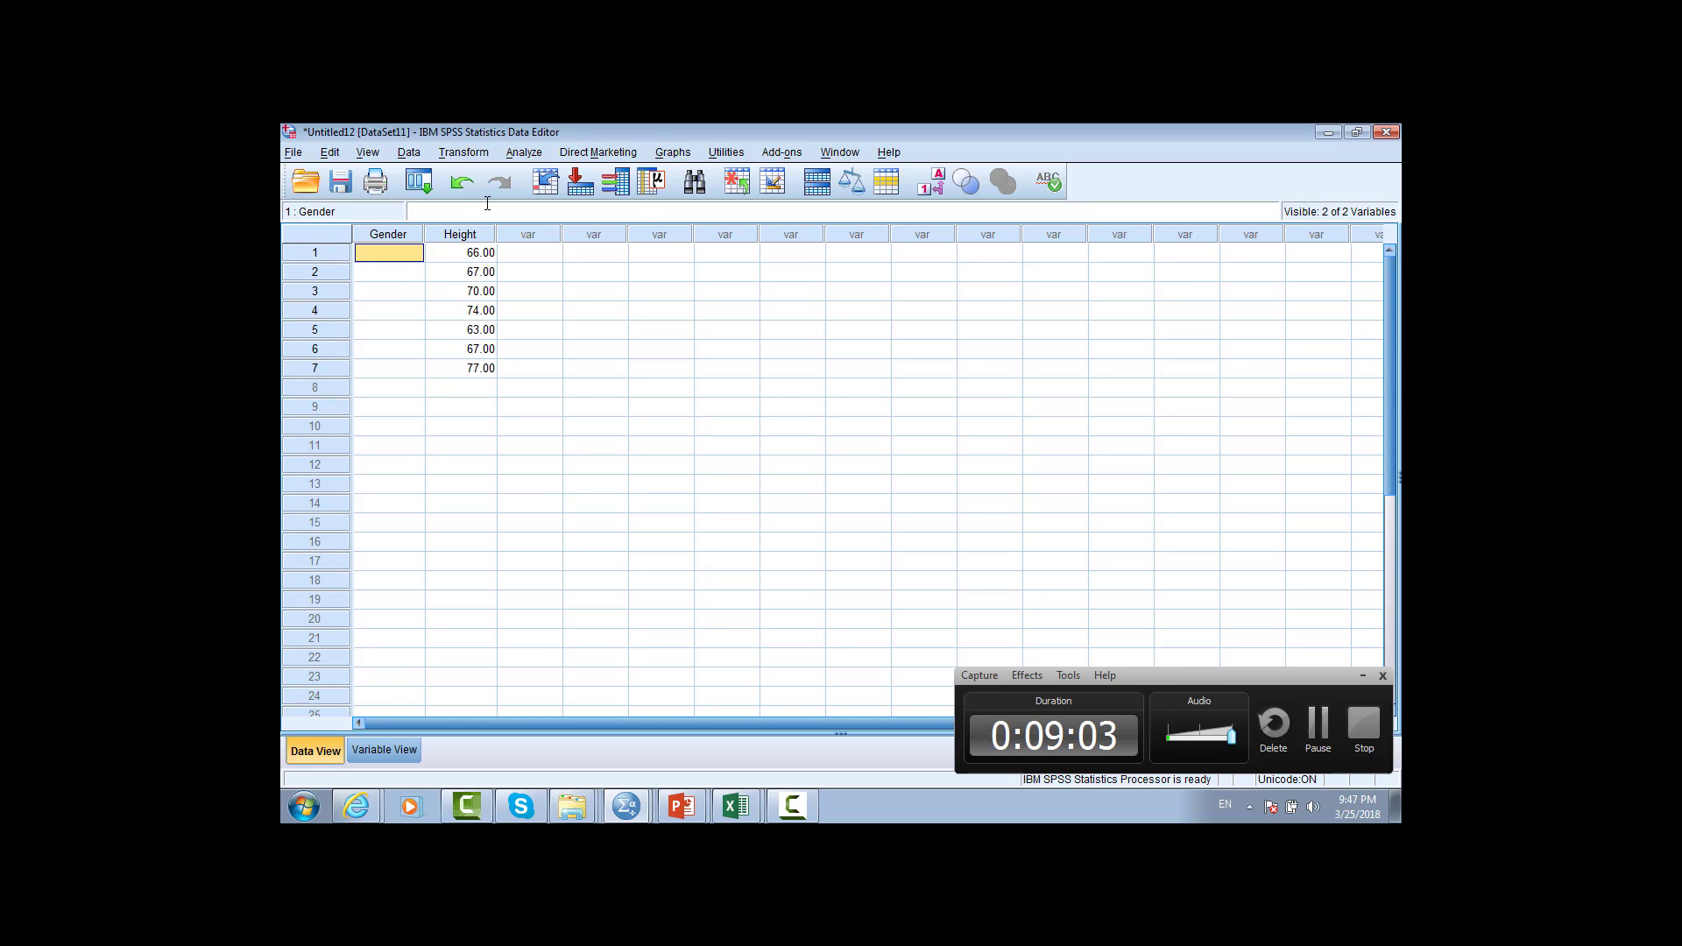
pyautogui.click(1317, 723)
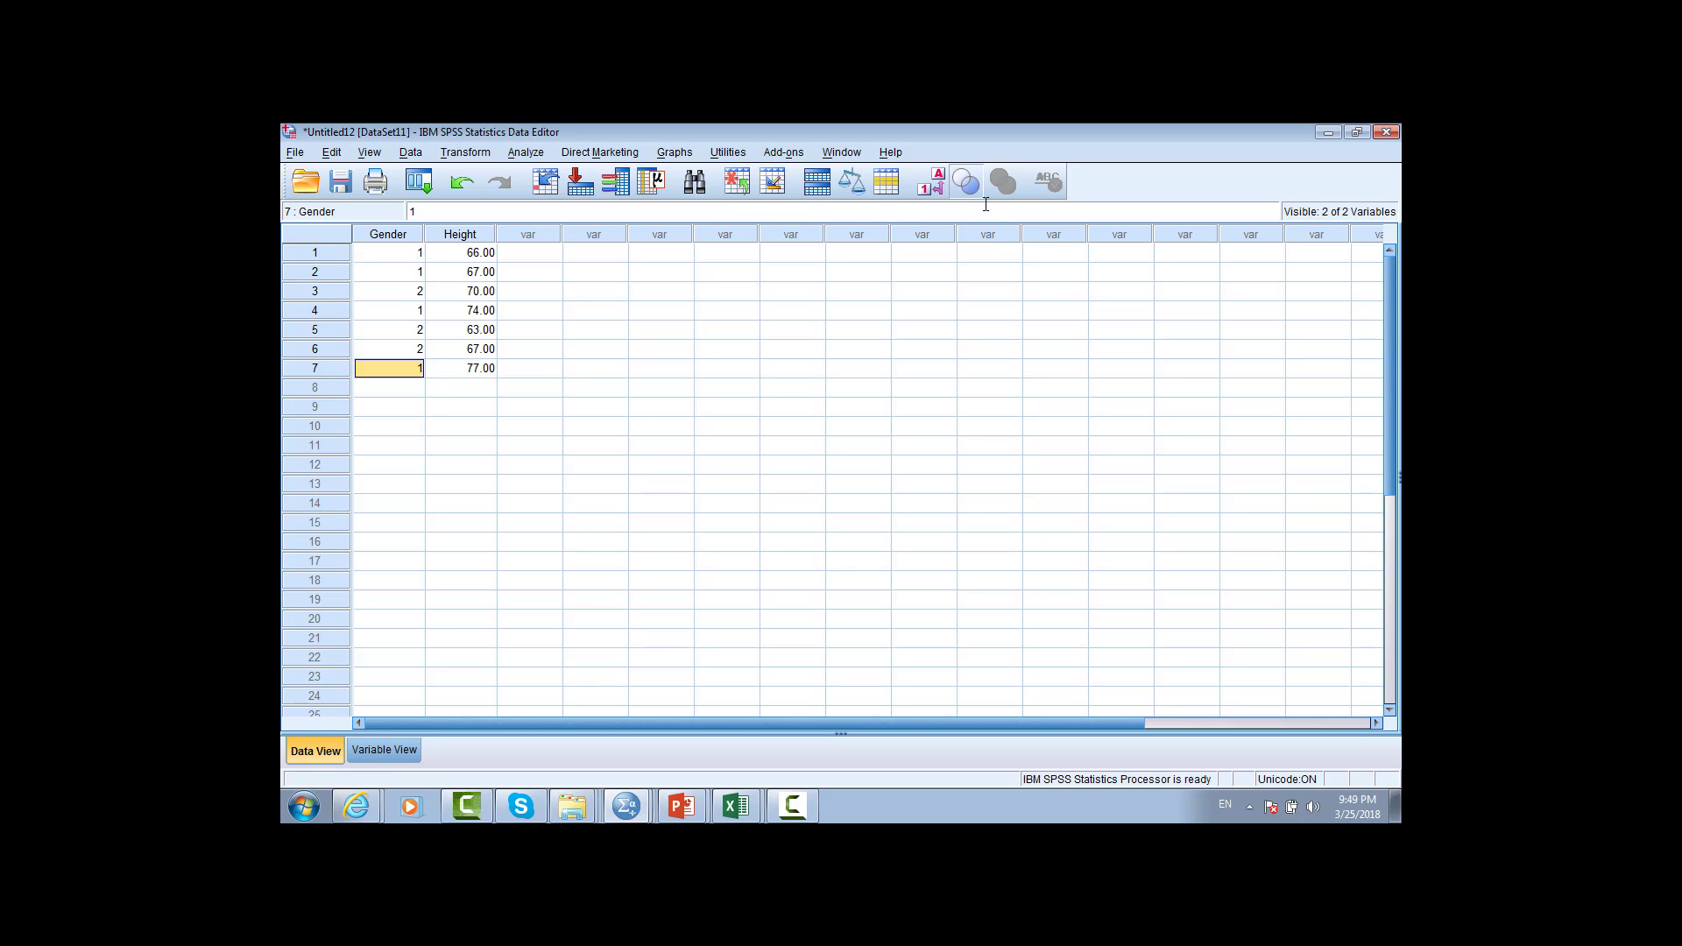
# Step: Toggle the value label display for the data on and back off
pyautogui.click(930, 185)
pyautogui.click(933, 188)
# Step: Set up a Descriptives analysis with Gender and Height as its variables
pyautogui.click(523, 153)
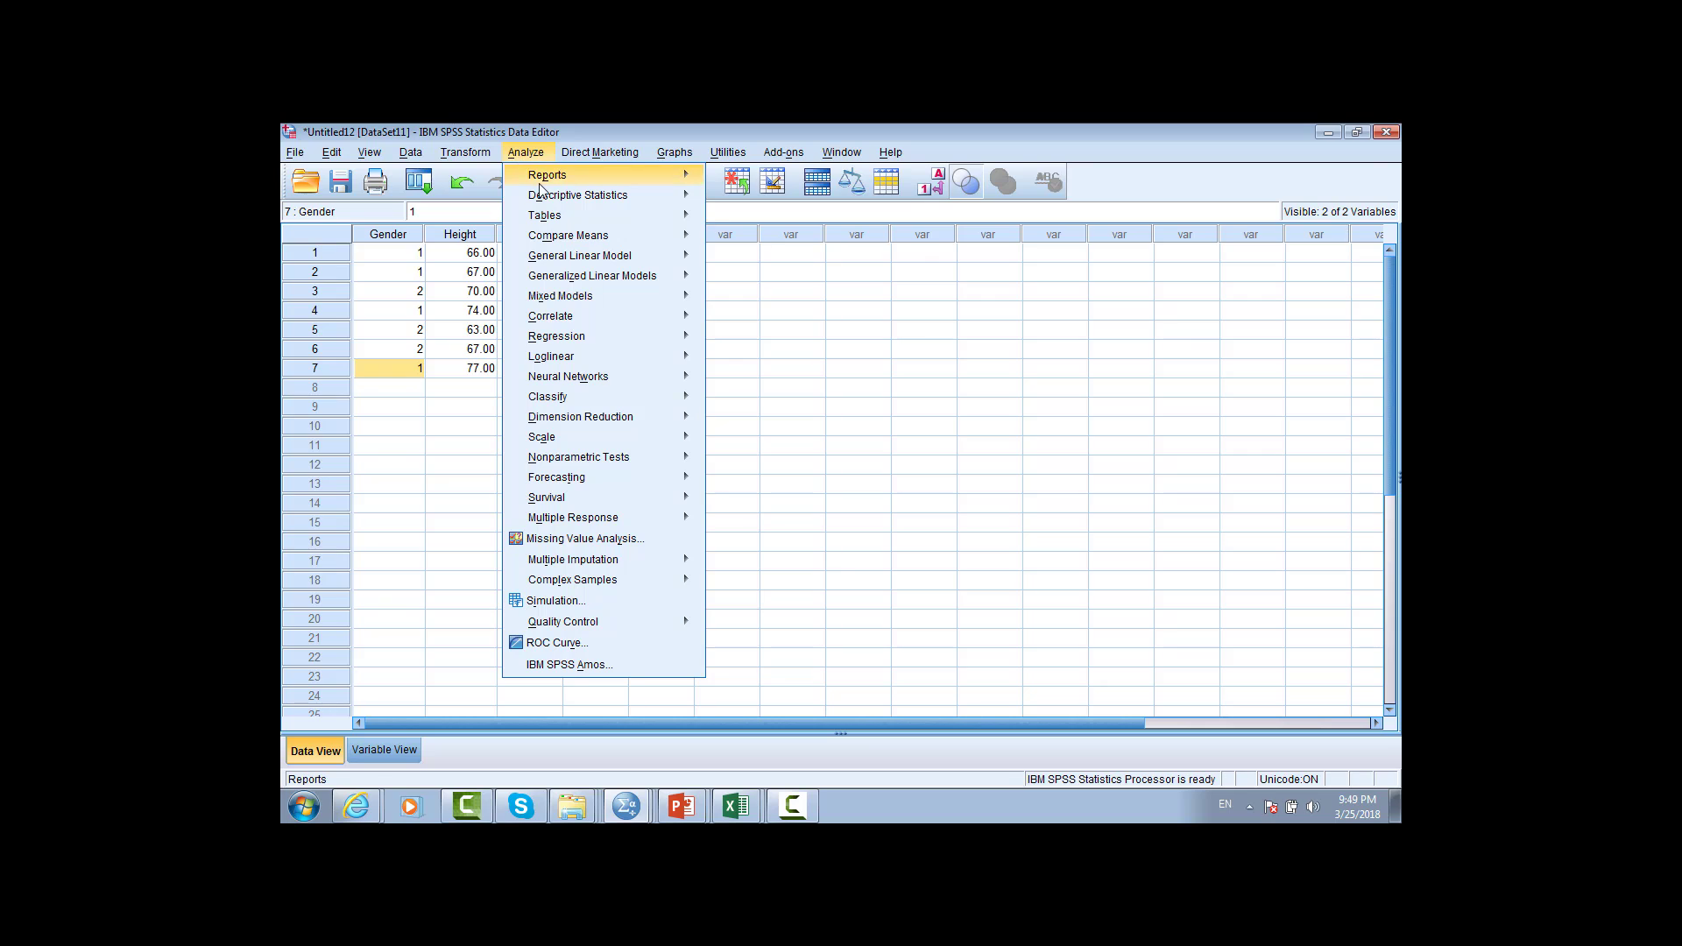
pyautogui.moveTo(552, 194)
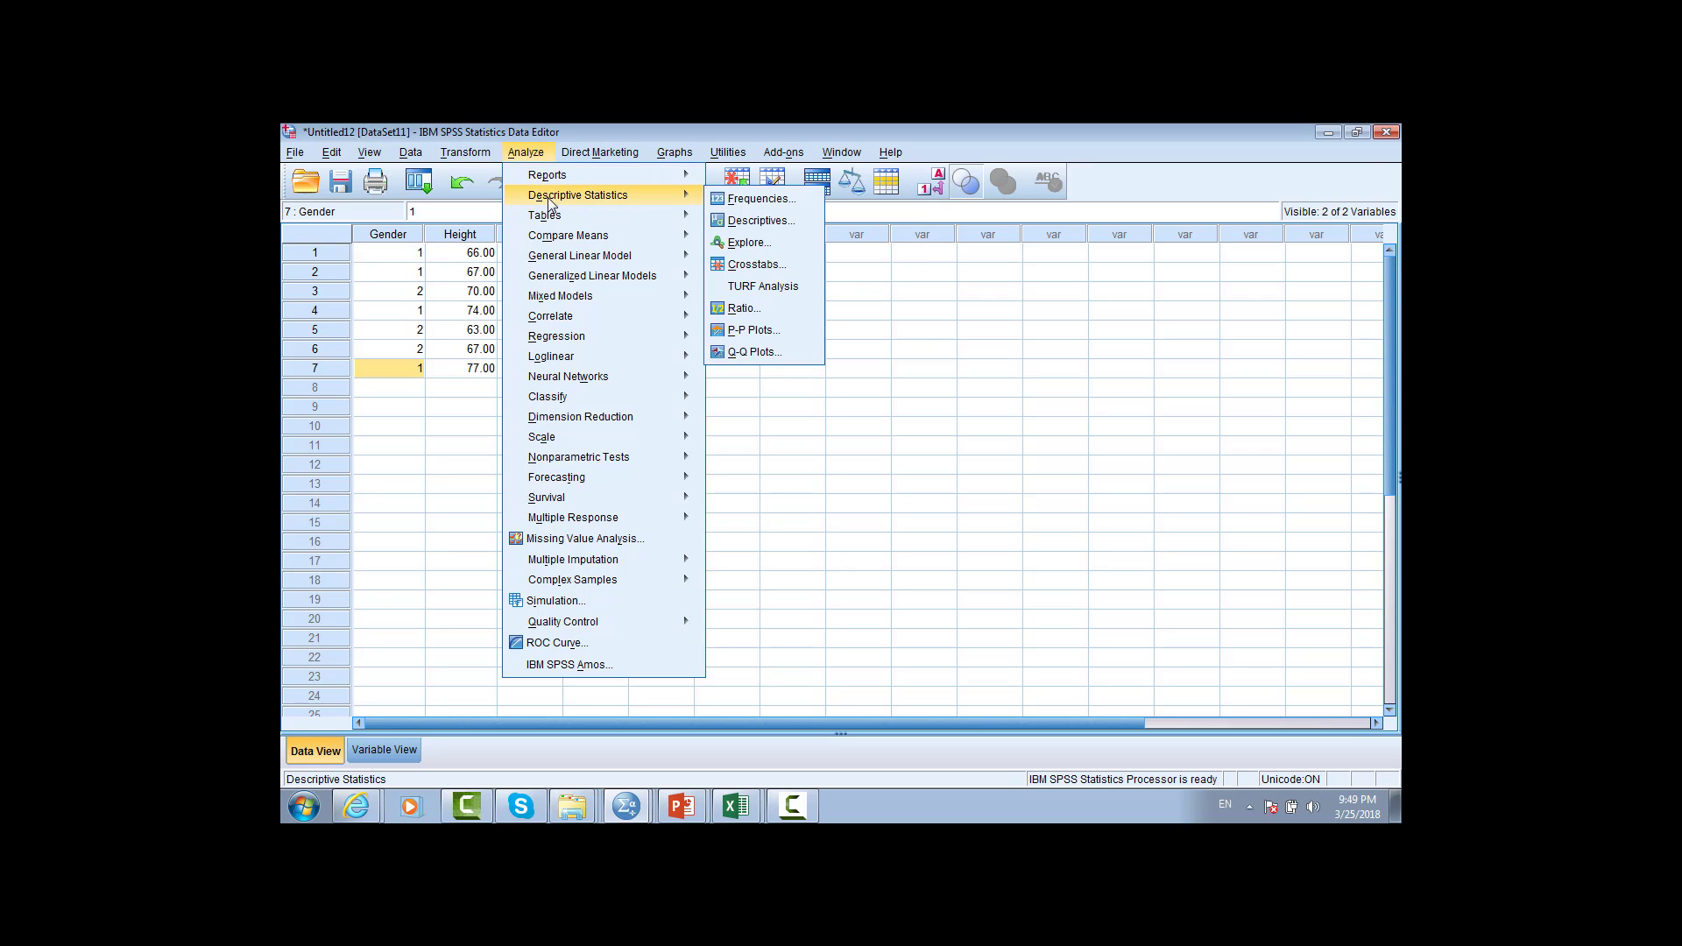
pyautogui.click(758, 223)
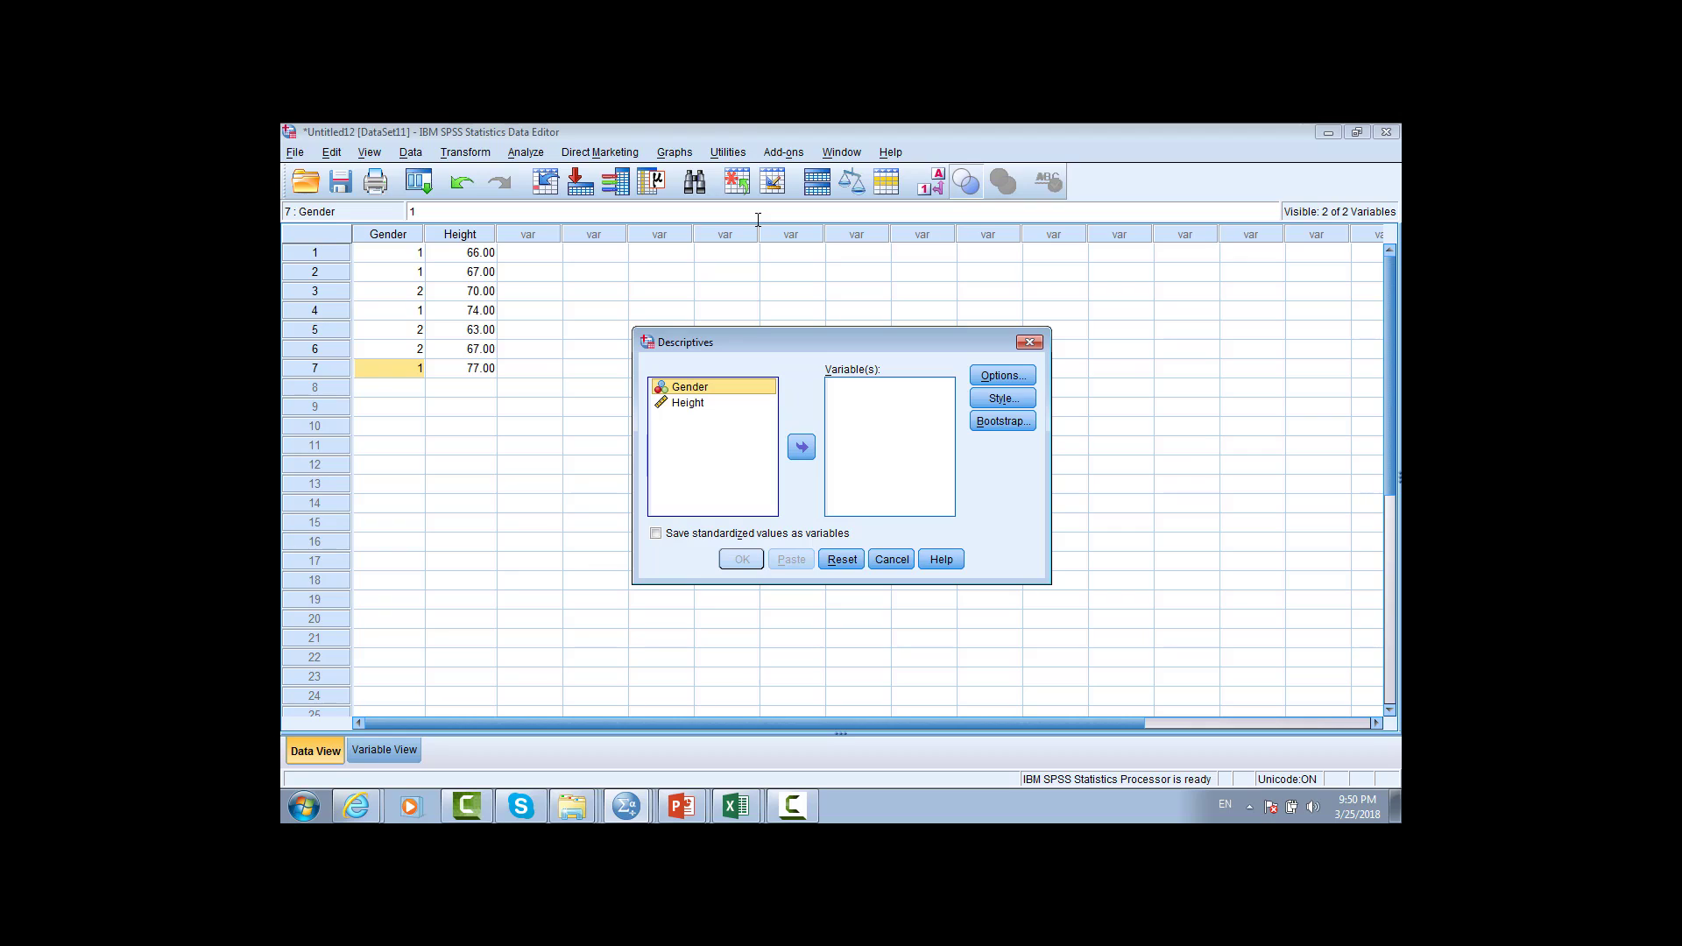
pyautogui.keyDown('shift'); pyautogui.click(700, 402); pyautogui.keyUp('shift')
pyautogui.click(799, 448)
pyautogui.click(692, 402)
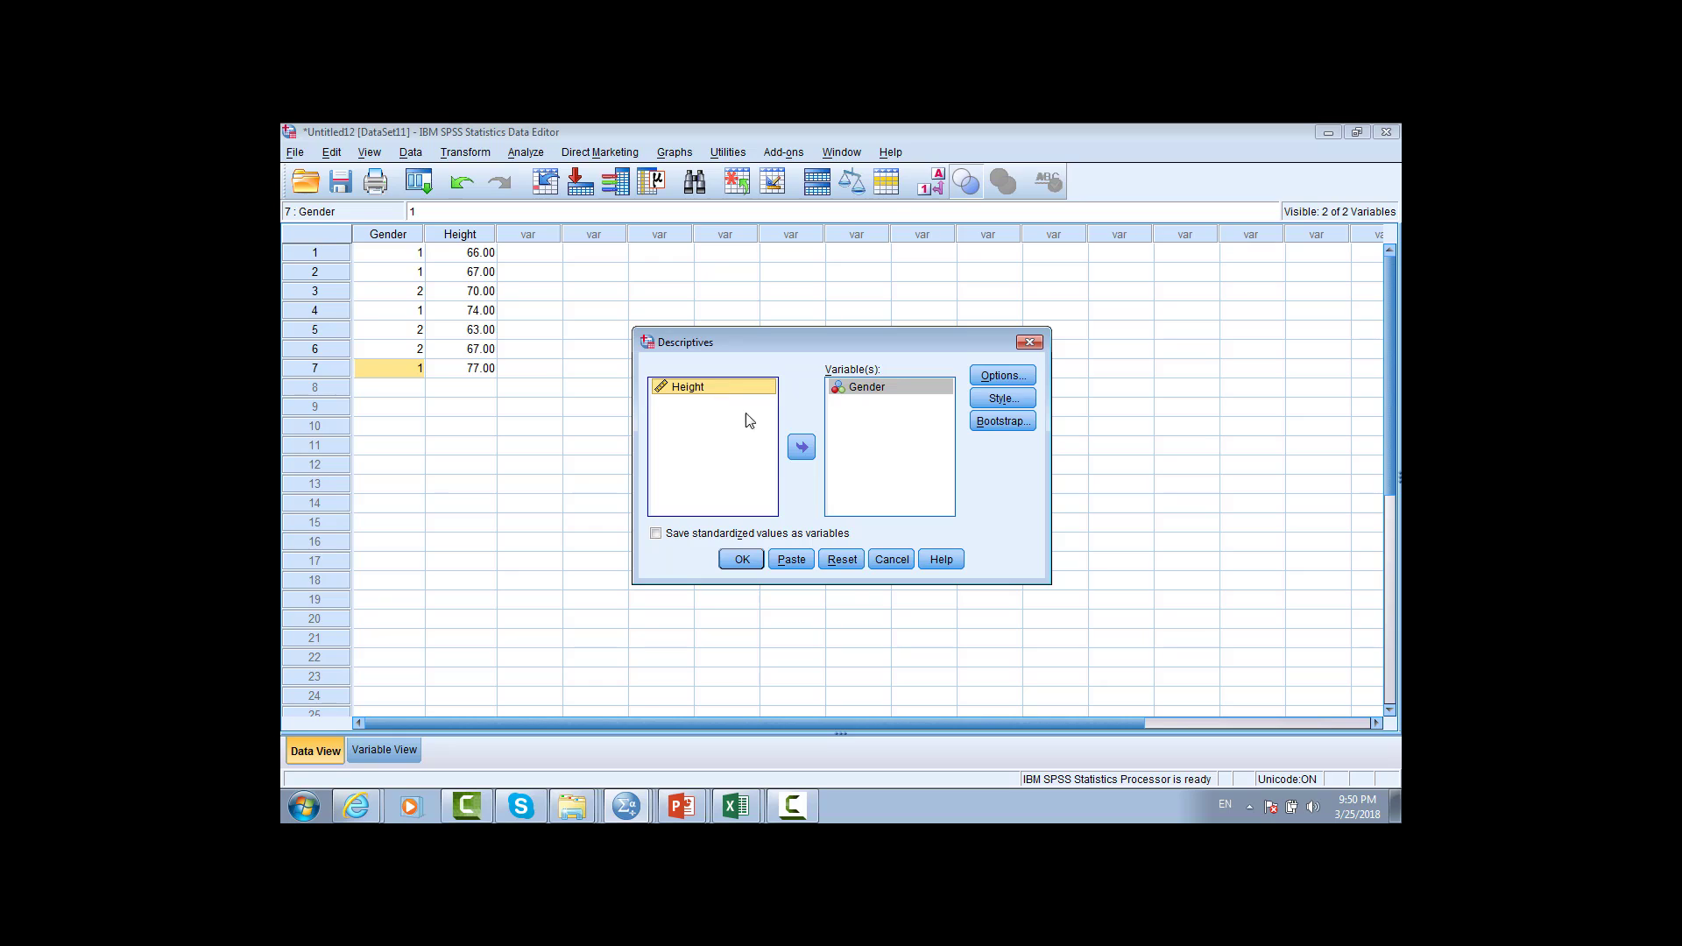
pyautogui.click(799, 449)
# Step: Include the sum with the mean, standard deviation, minimum and maximum, and run the Descriptives analysis
pyautogui.click(1009, 377)
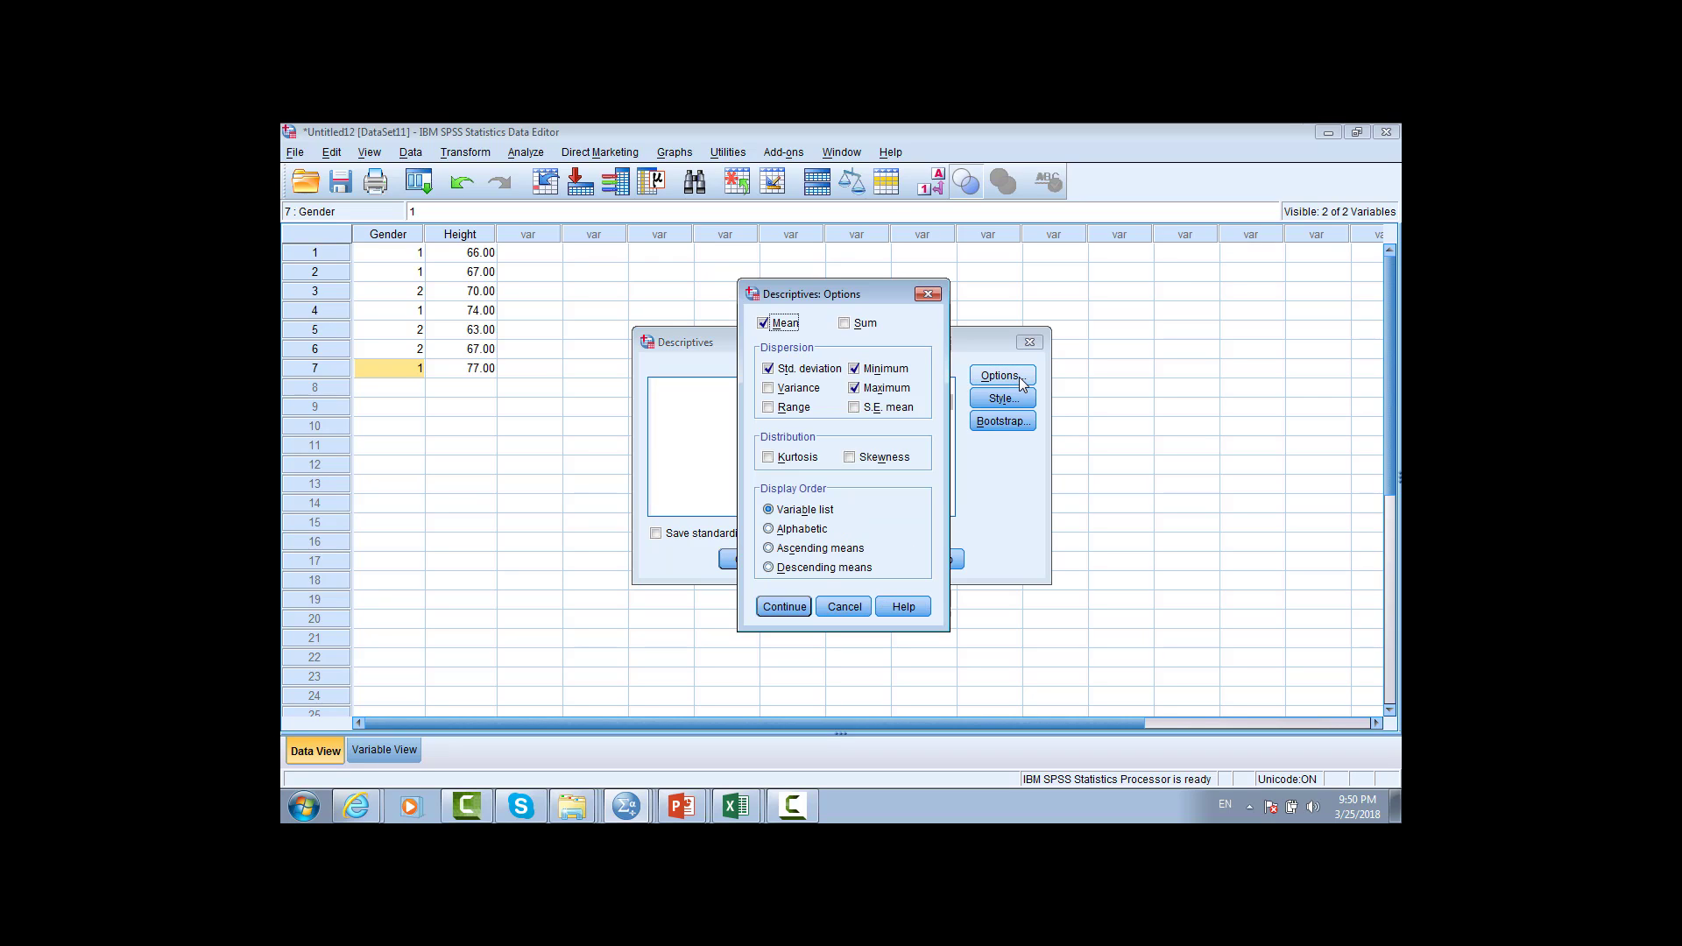
pyautogui.click(845, 324)
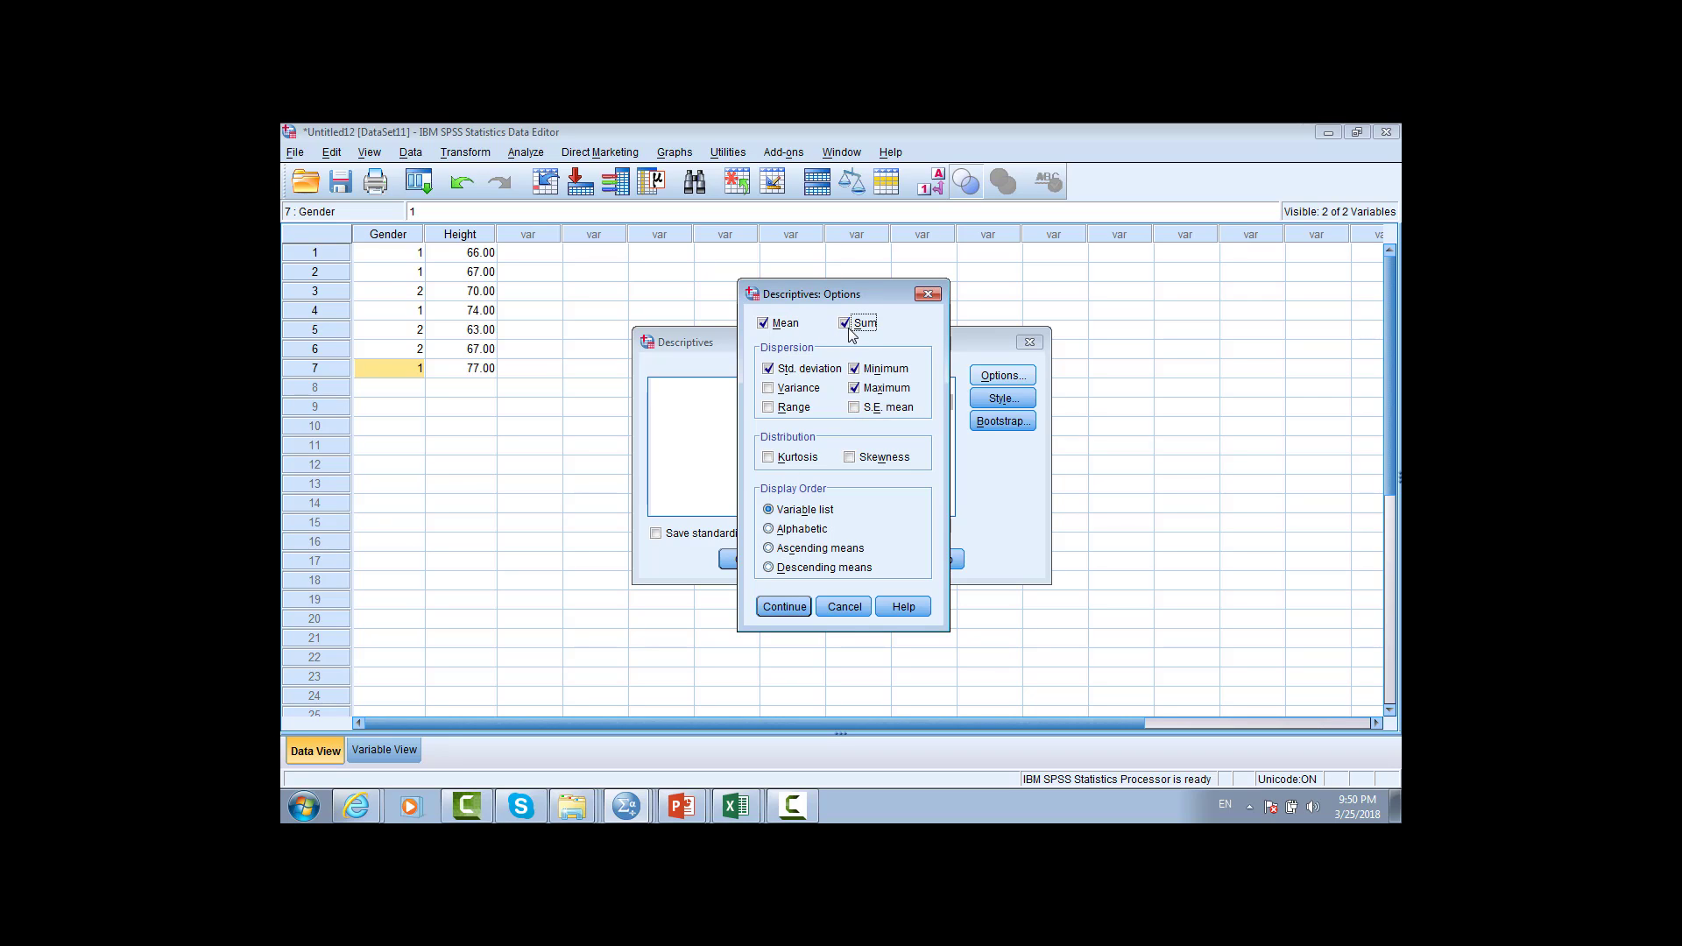
pyautogui.click(795, 609)
pyautogui.click(741, 560)
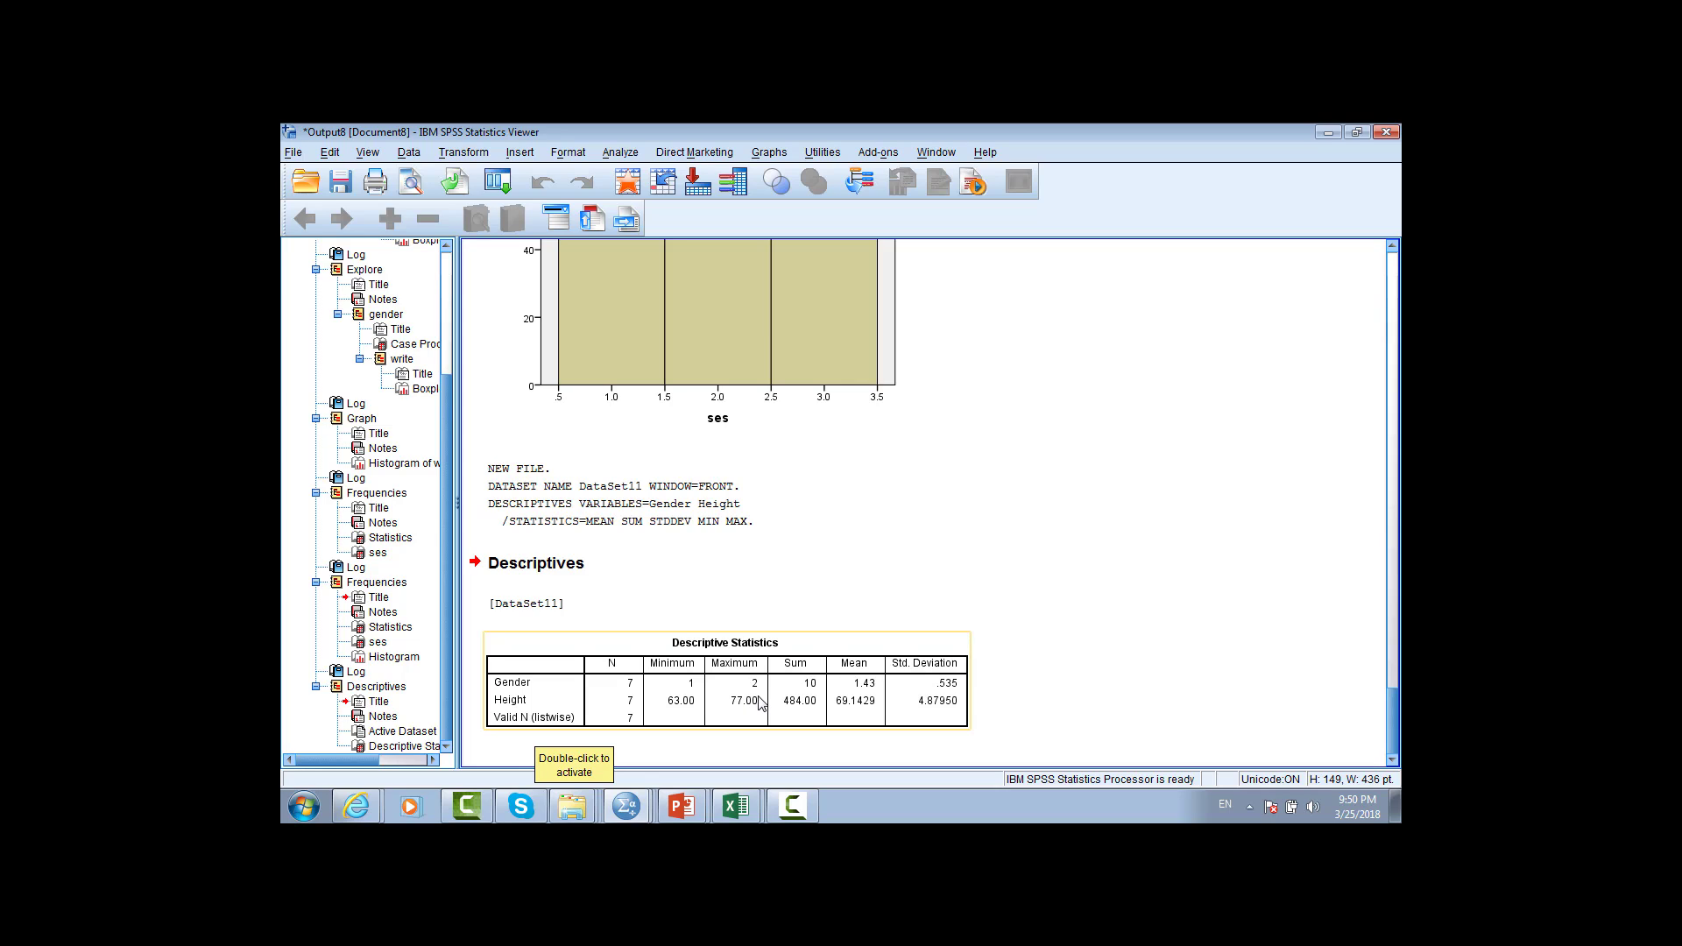
# Step: Rerun Descriptives for Gender and Height with the standardized values saved as variables
pyautogui.click(868, 692)
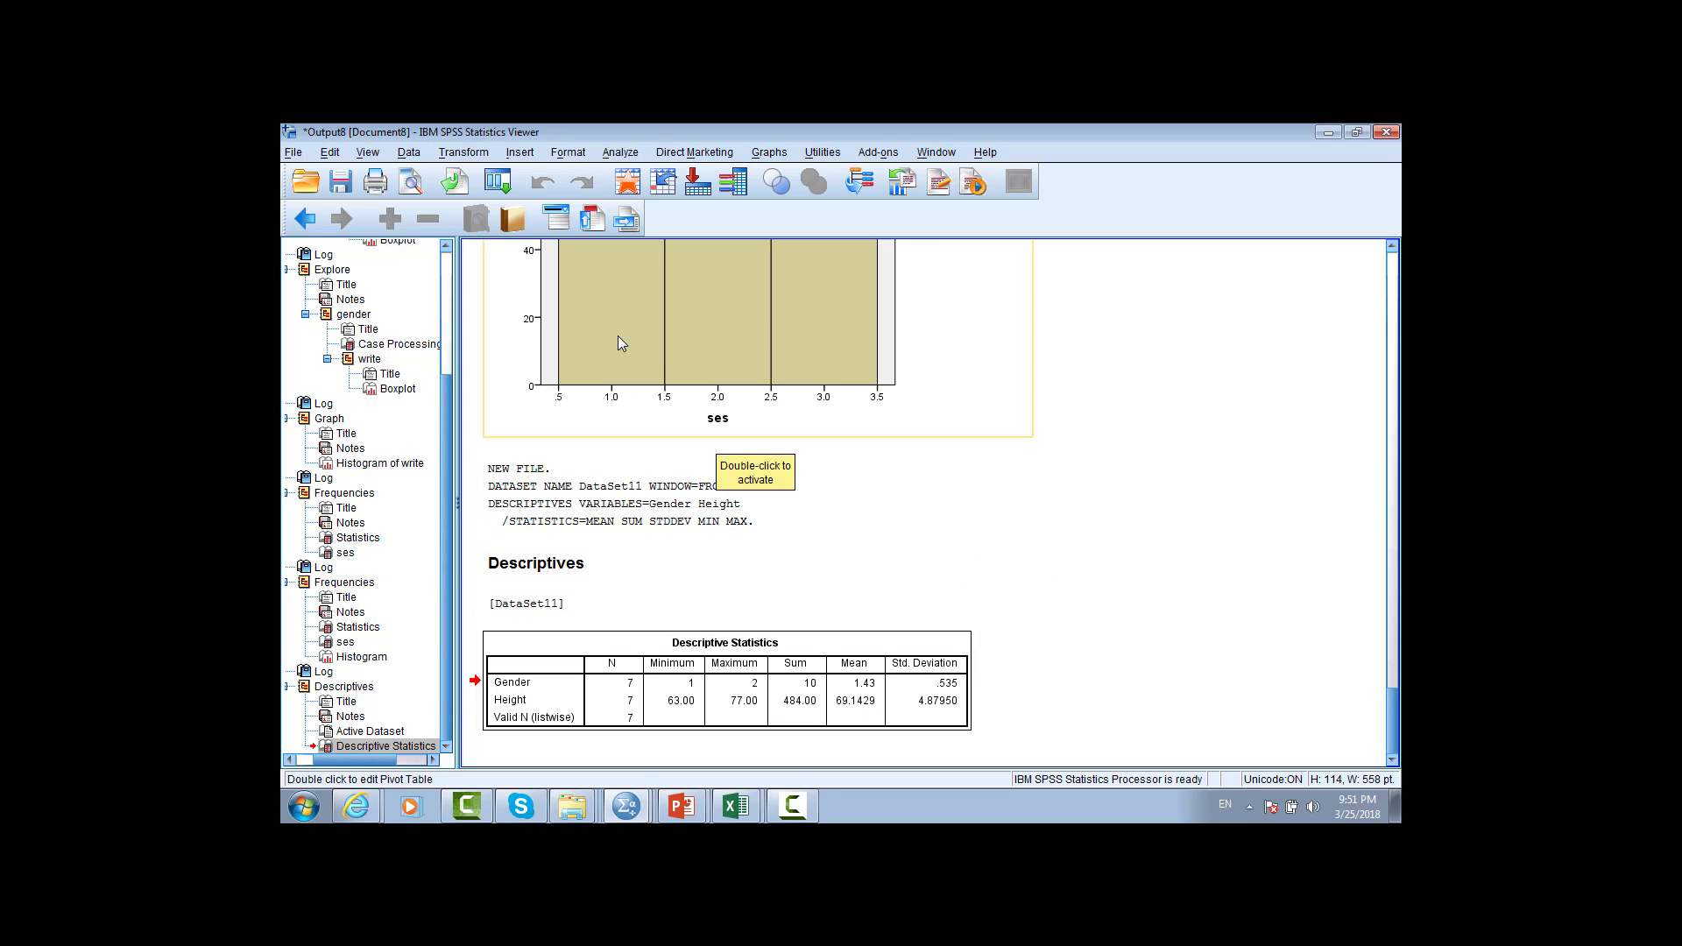
pyautogui.click(624, 153)
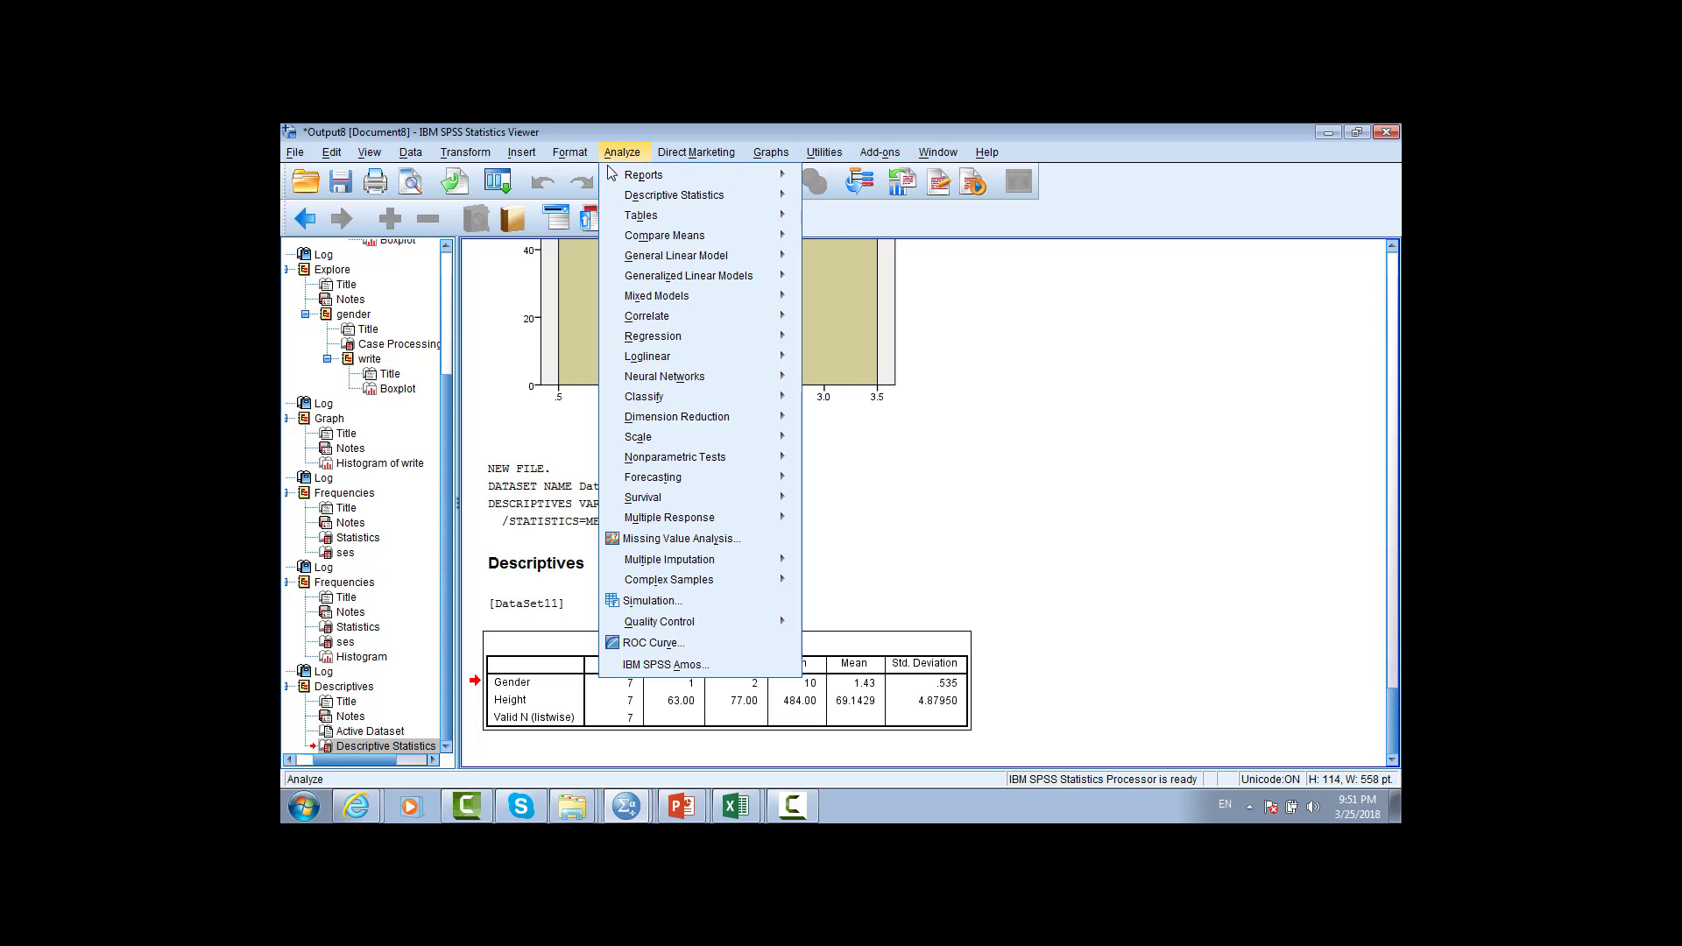
pyautogui.moveTo(675, 195)
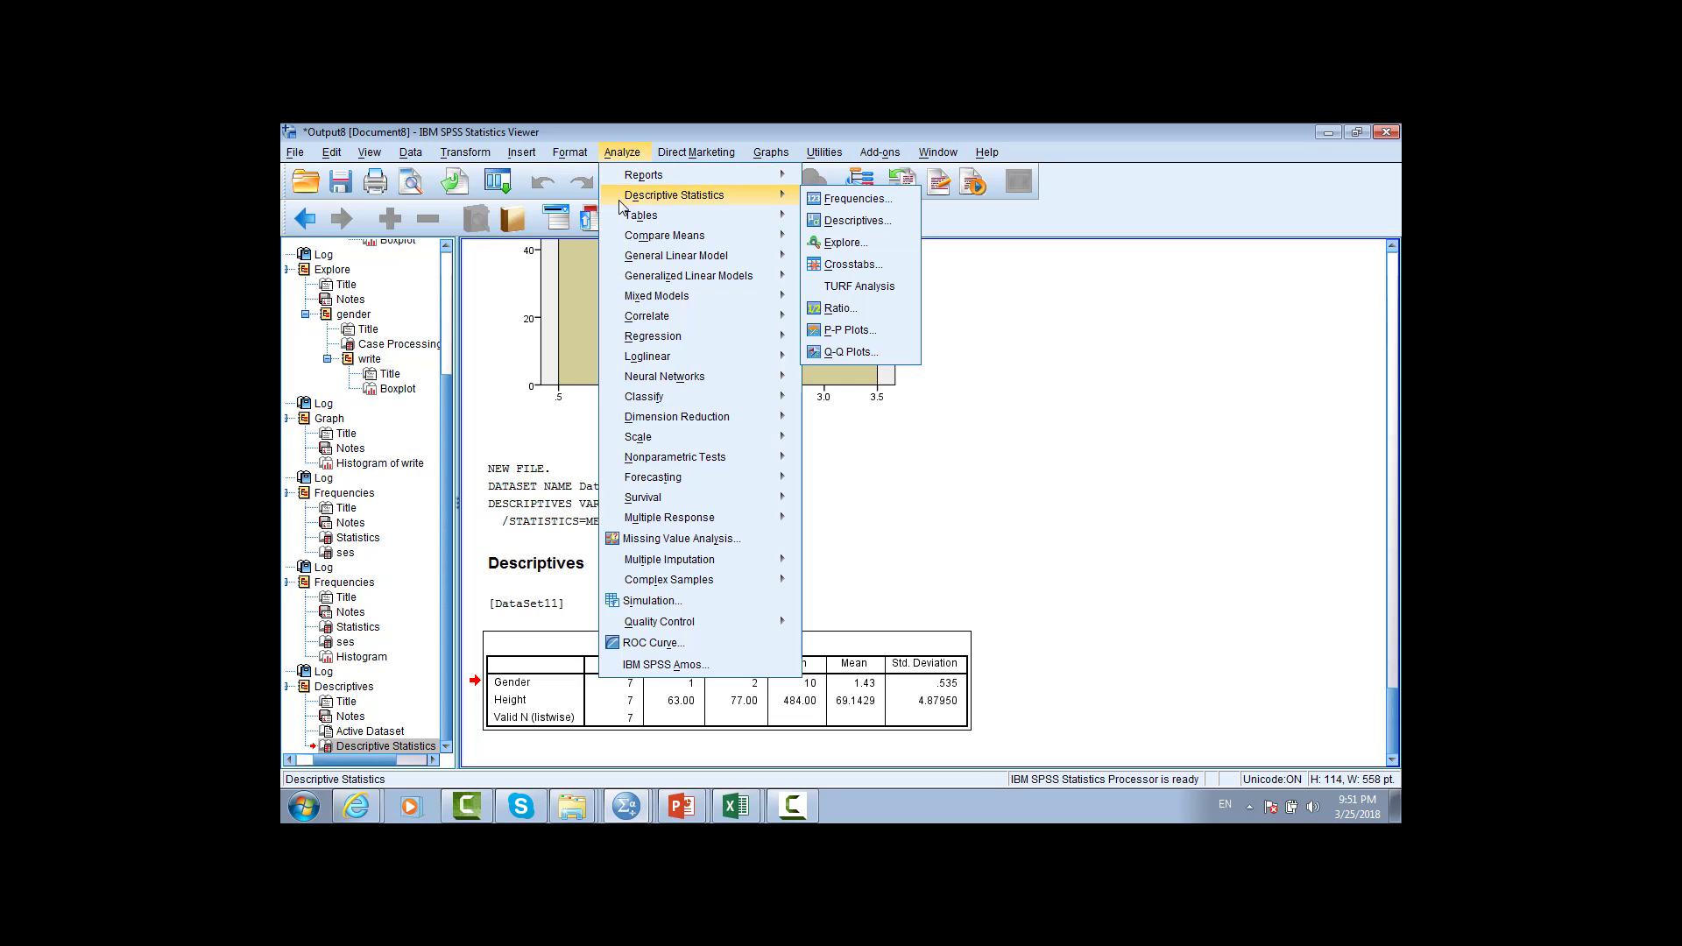
pyautogui.click(850, 223)
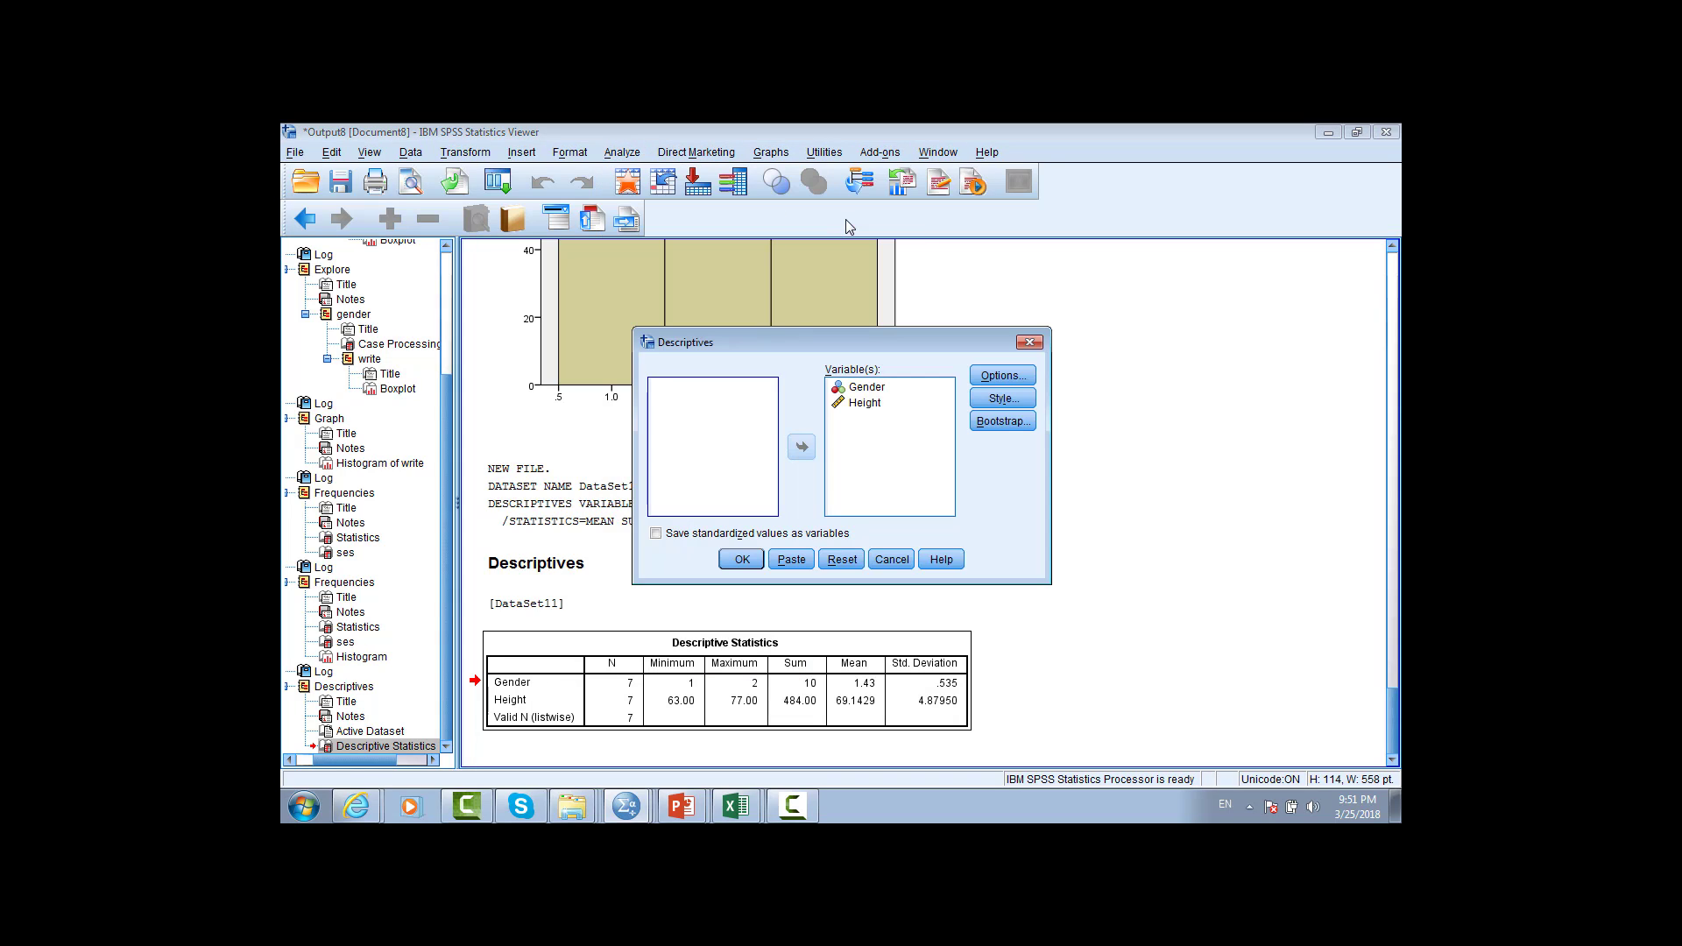
pyautogui.click(858, 404)
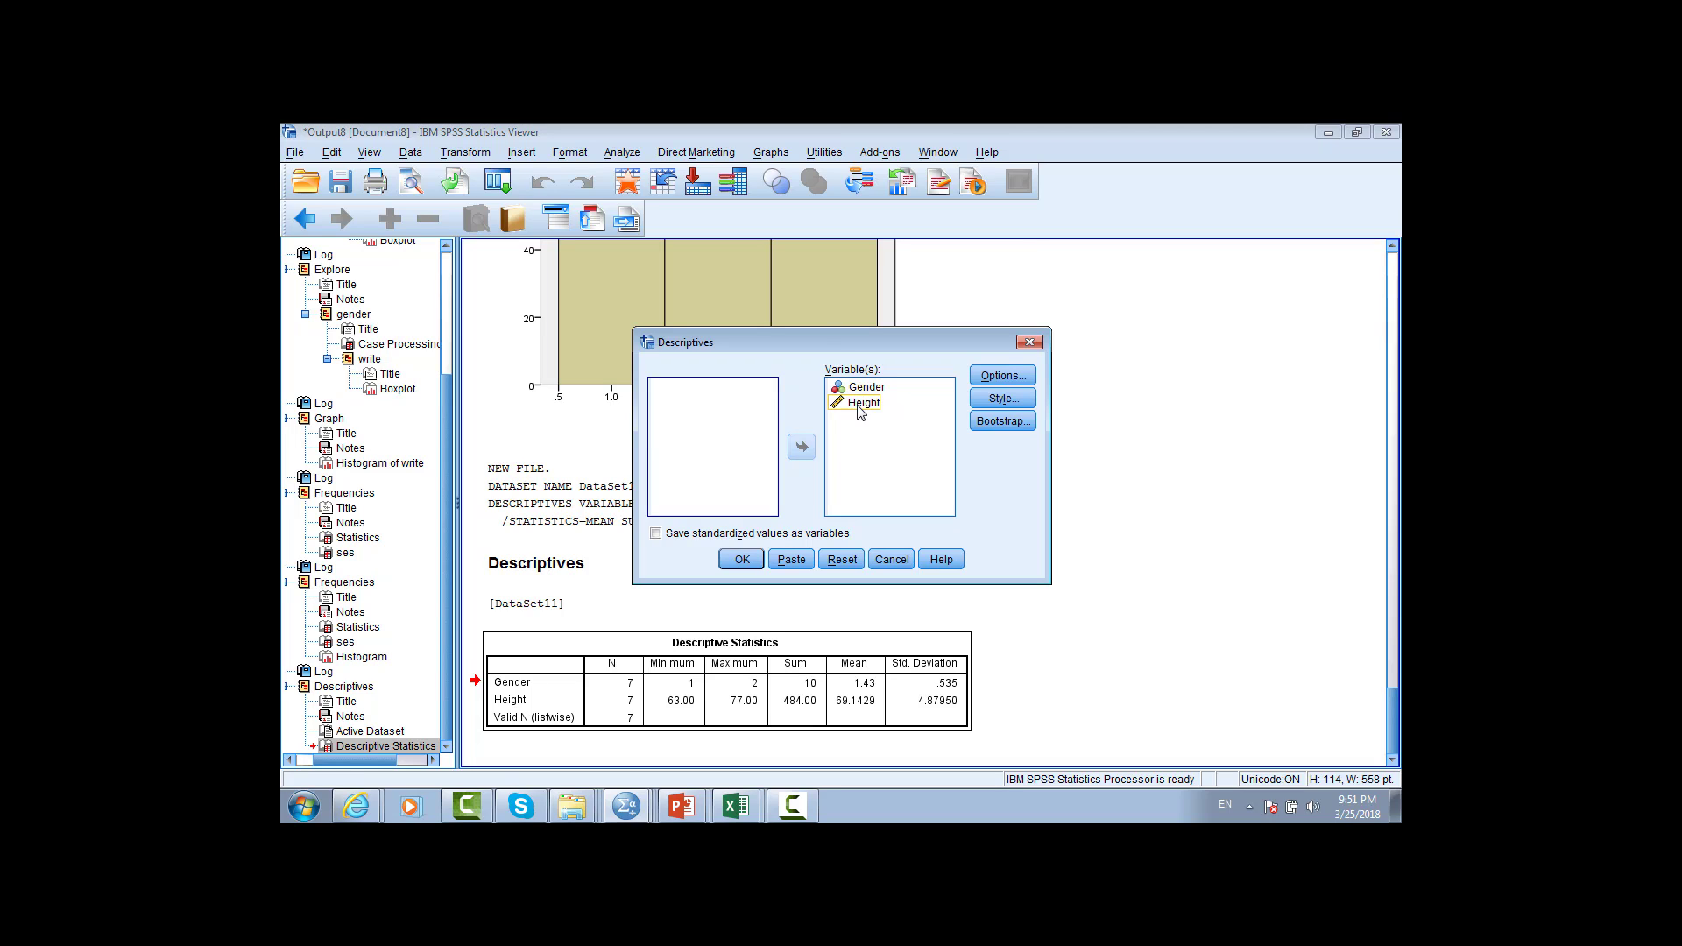
pyautogui.click(671, 536)
pyautogui.click(743, 561)
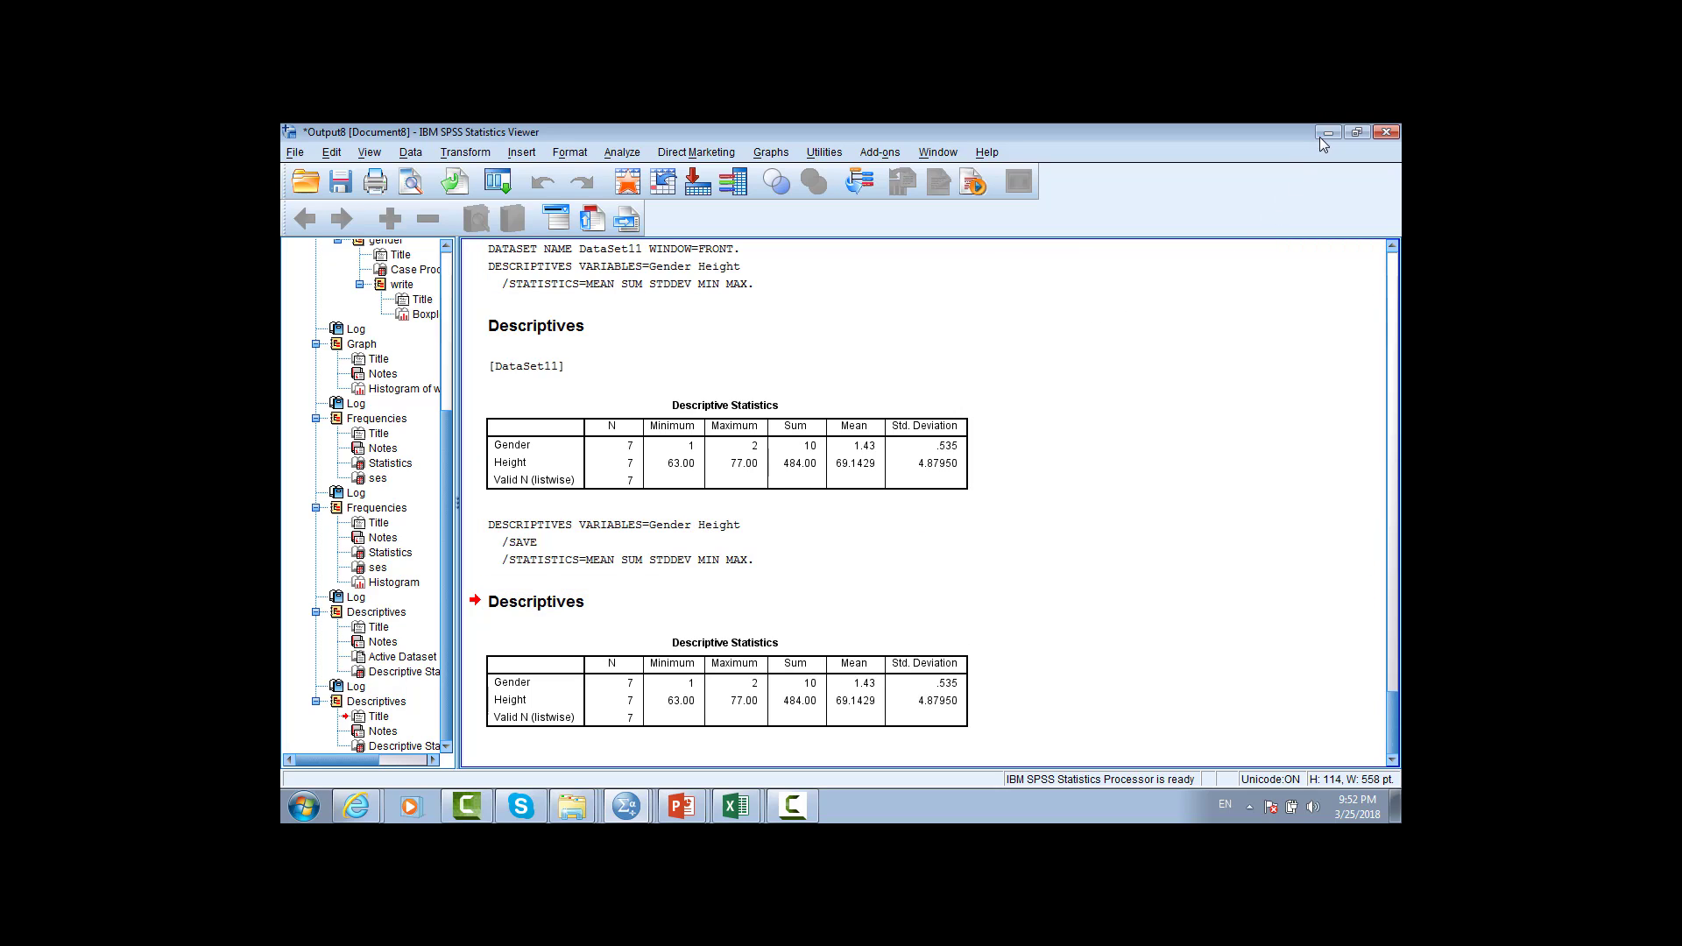
# Step: Switch to the data rows and examine the ZHeight and ZGender columns of standardized scores
pyautogui.hotkey('alt', 'Tab')
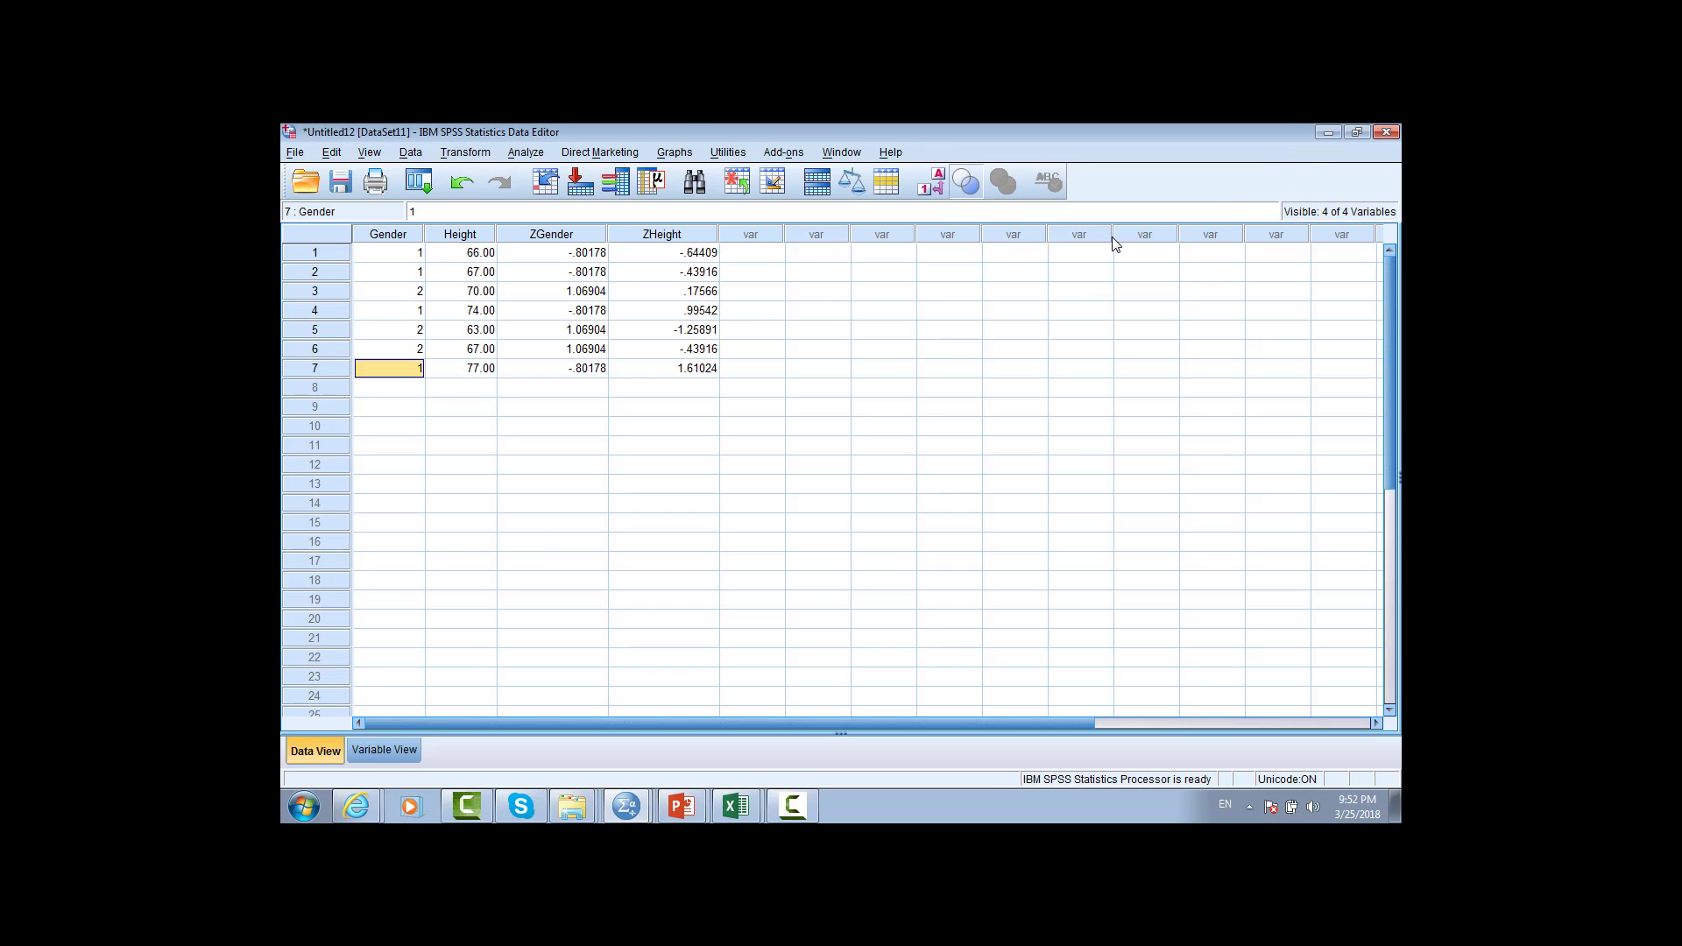
pyautogui.click(682, 232)
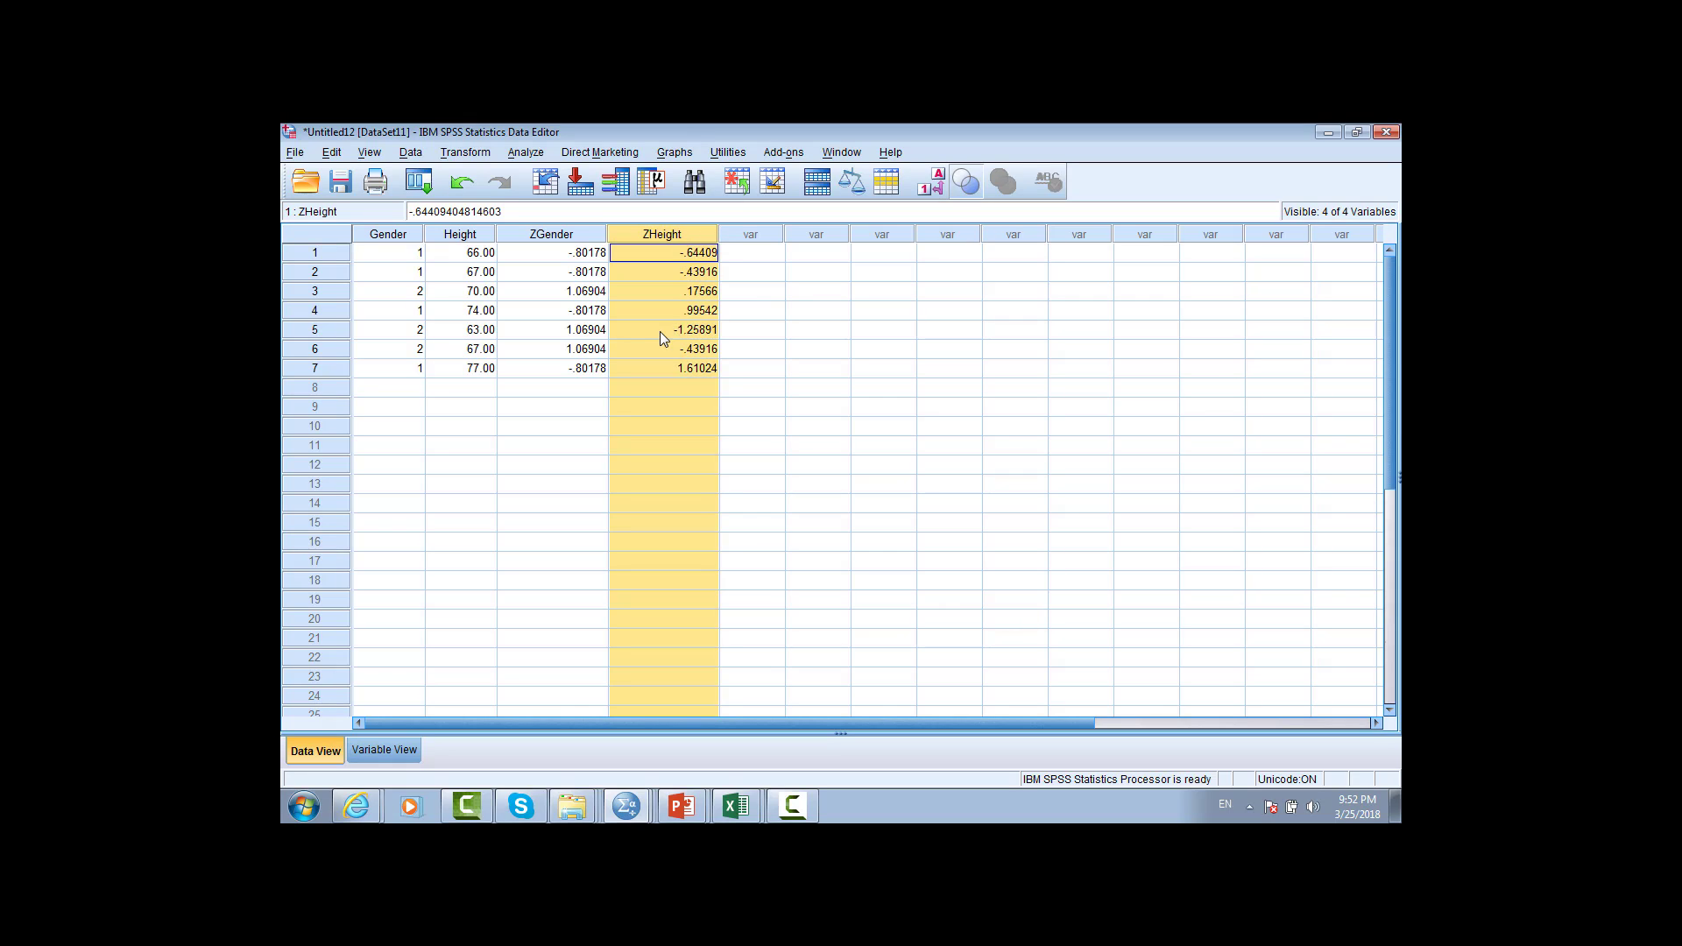
pyautogui.click(555, 230)
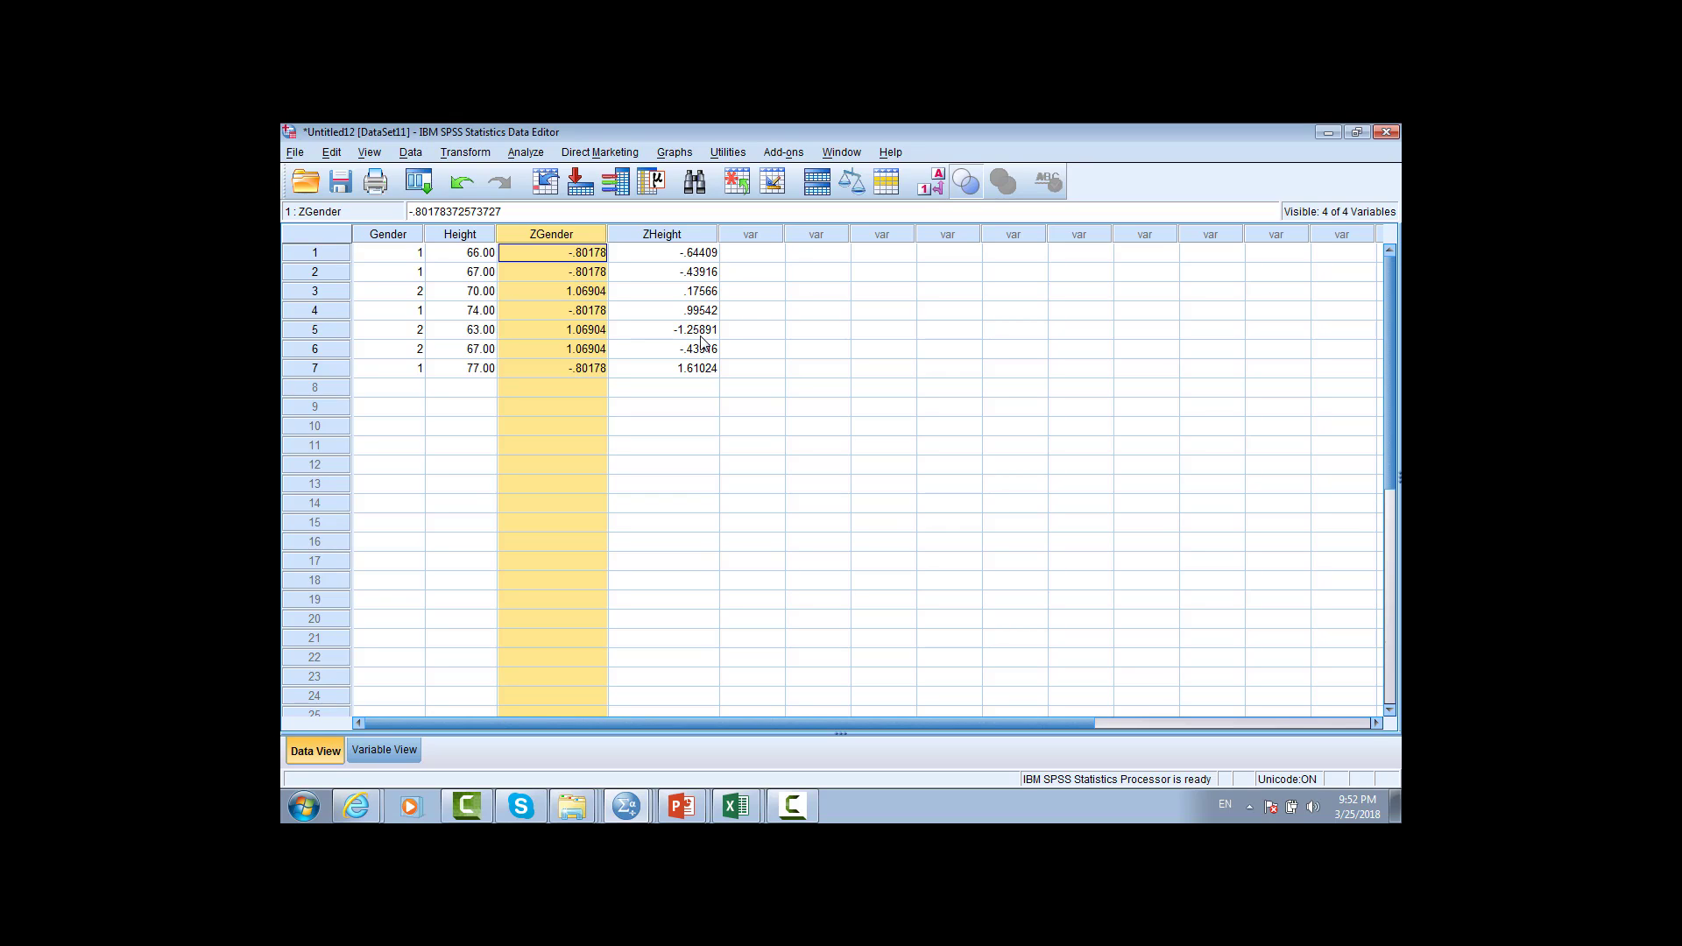
# Step: Remove Height from the Descriptives variables and run the analysis for Gender alone, still saving standardized values
pyautogui.click(541, 154)
pyautogui.moveTo(566, 202)
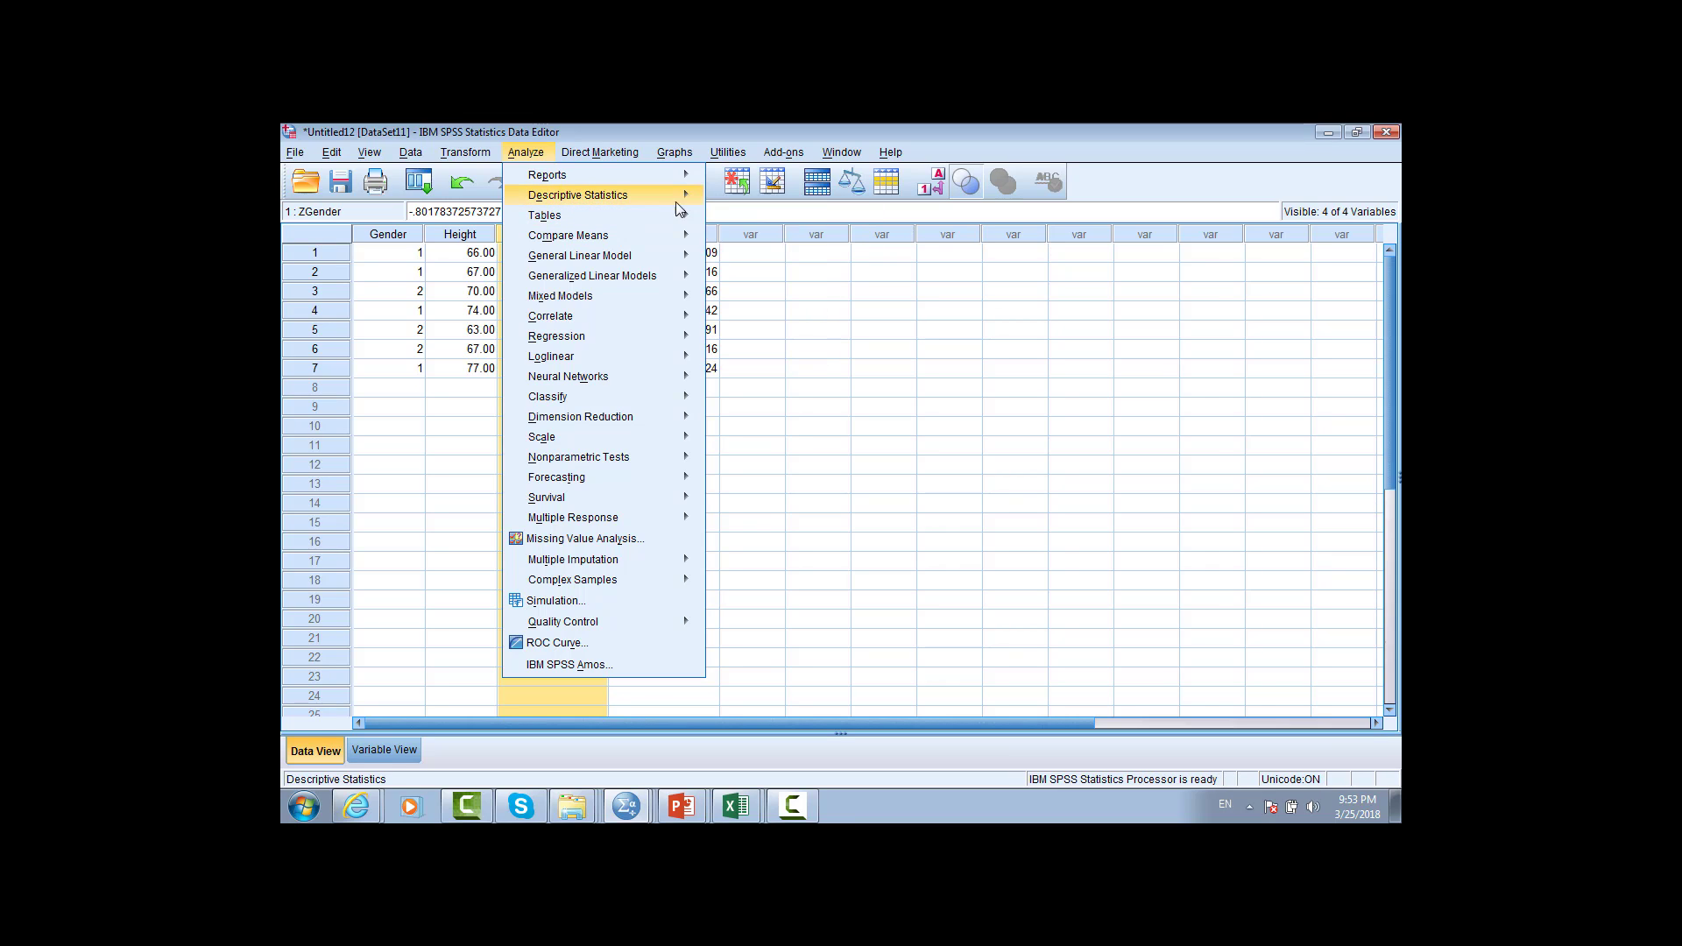
pyautogui.moveTo(645, 195)
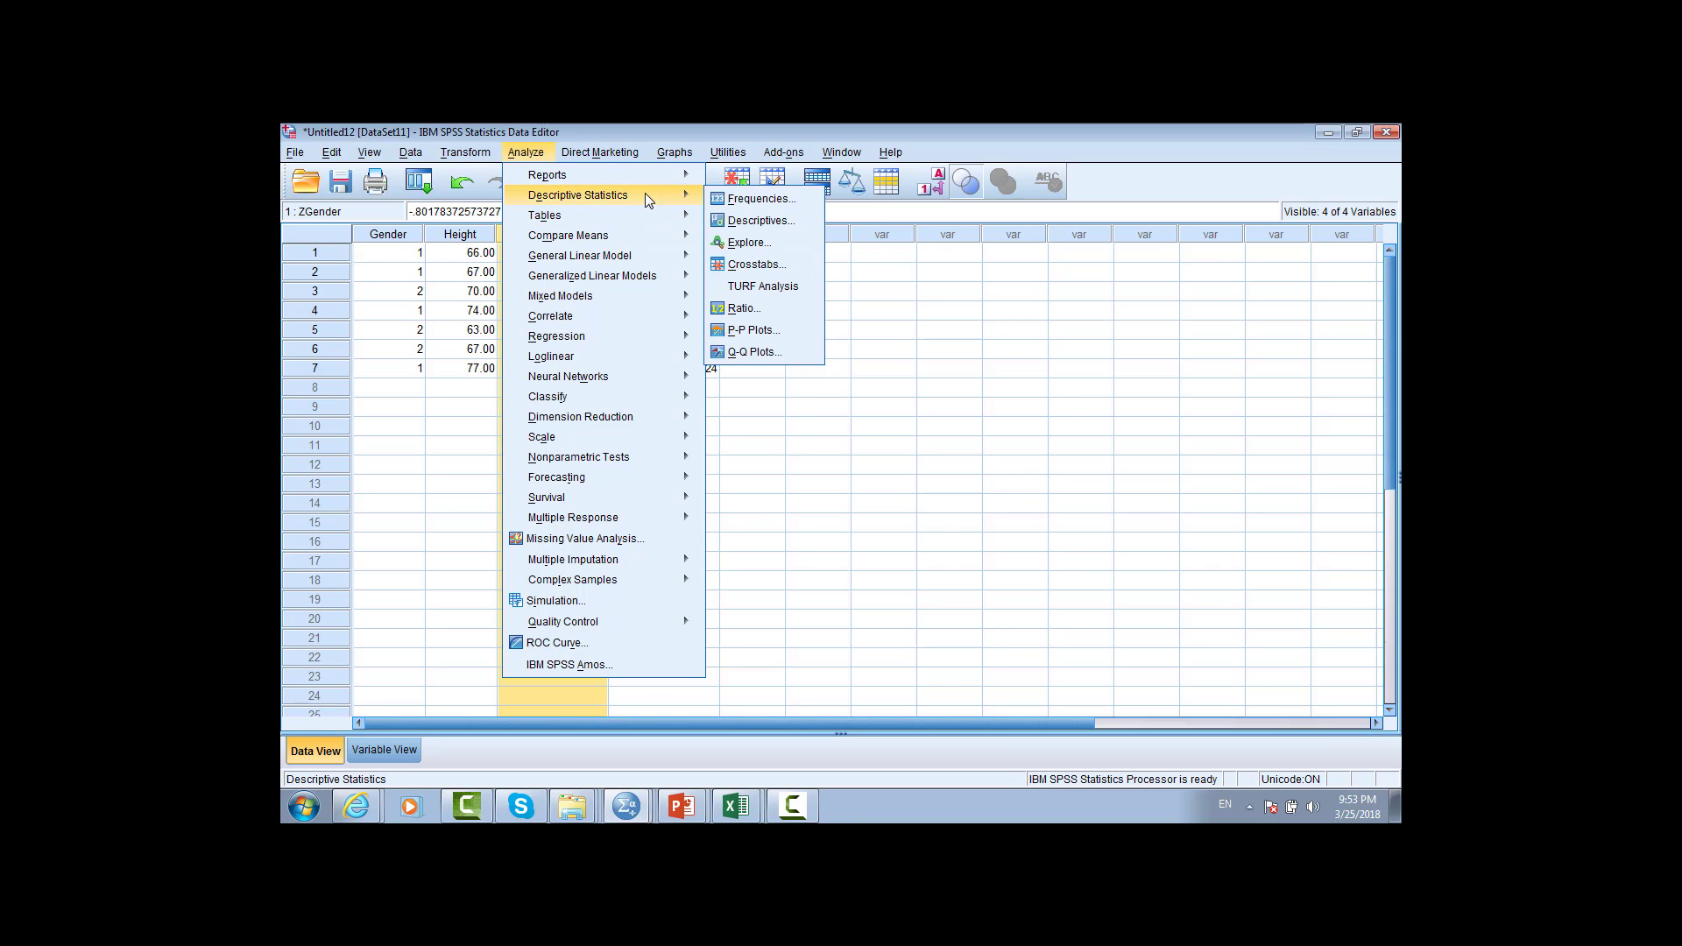
pyautogui.click(750, 221)
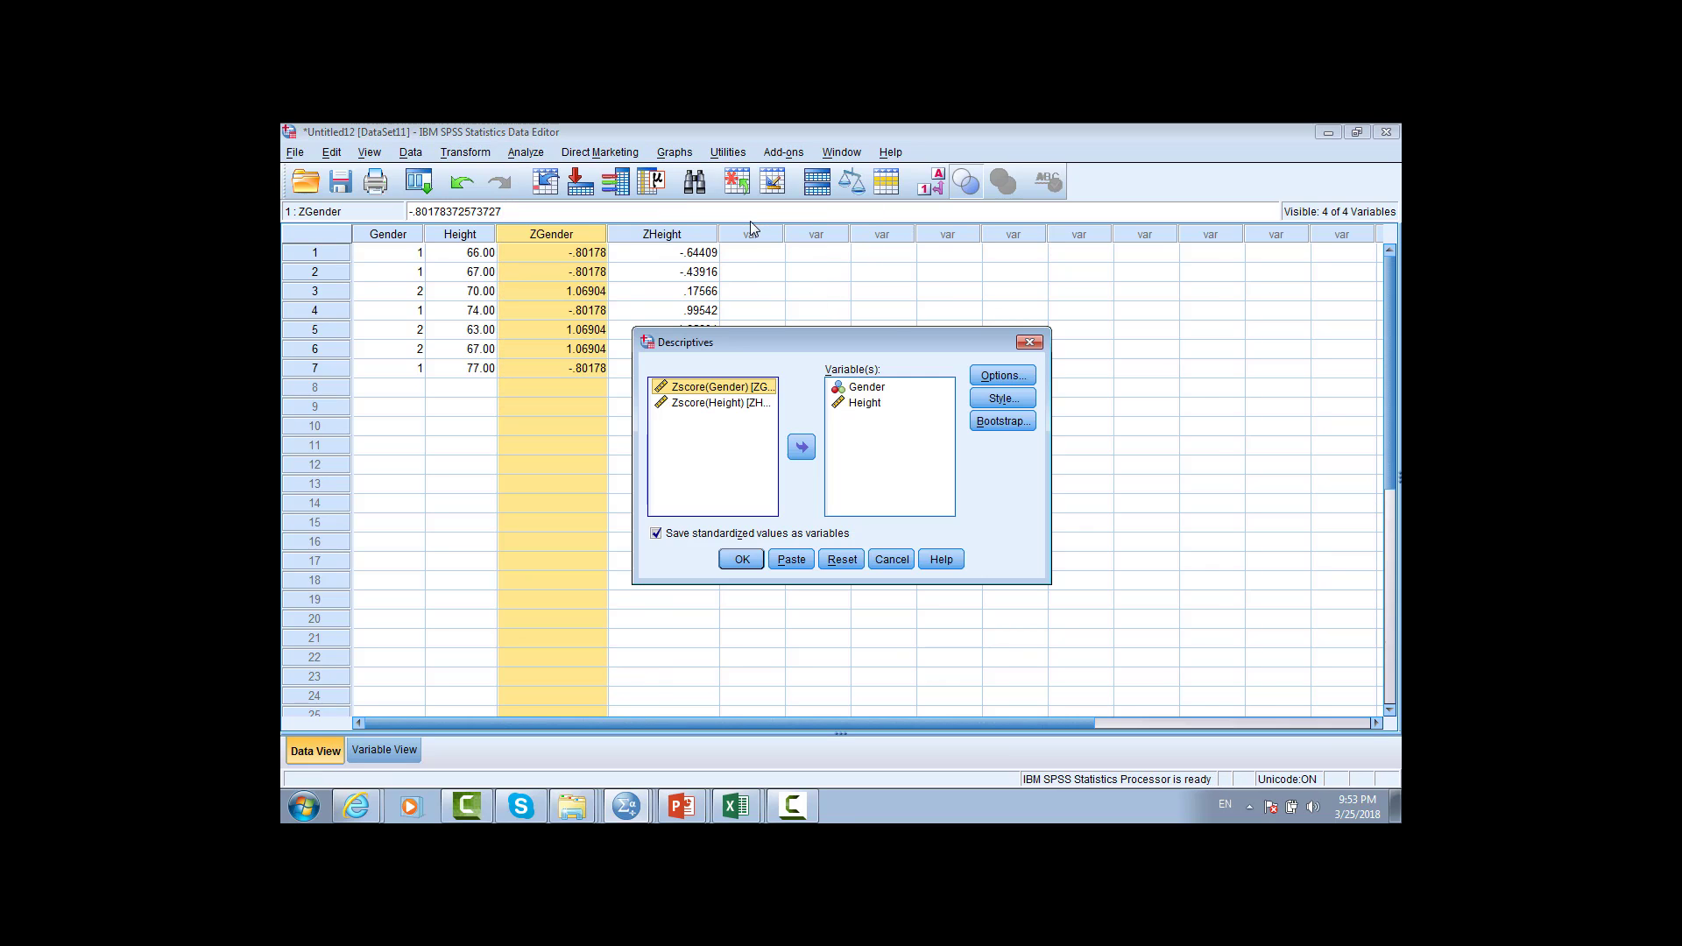
pyautogui.click(865, 402)
pyautogui.click(802, 447)
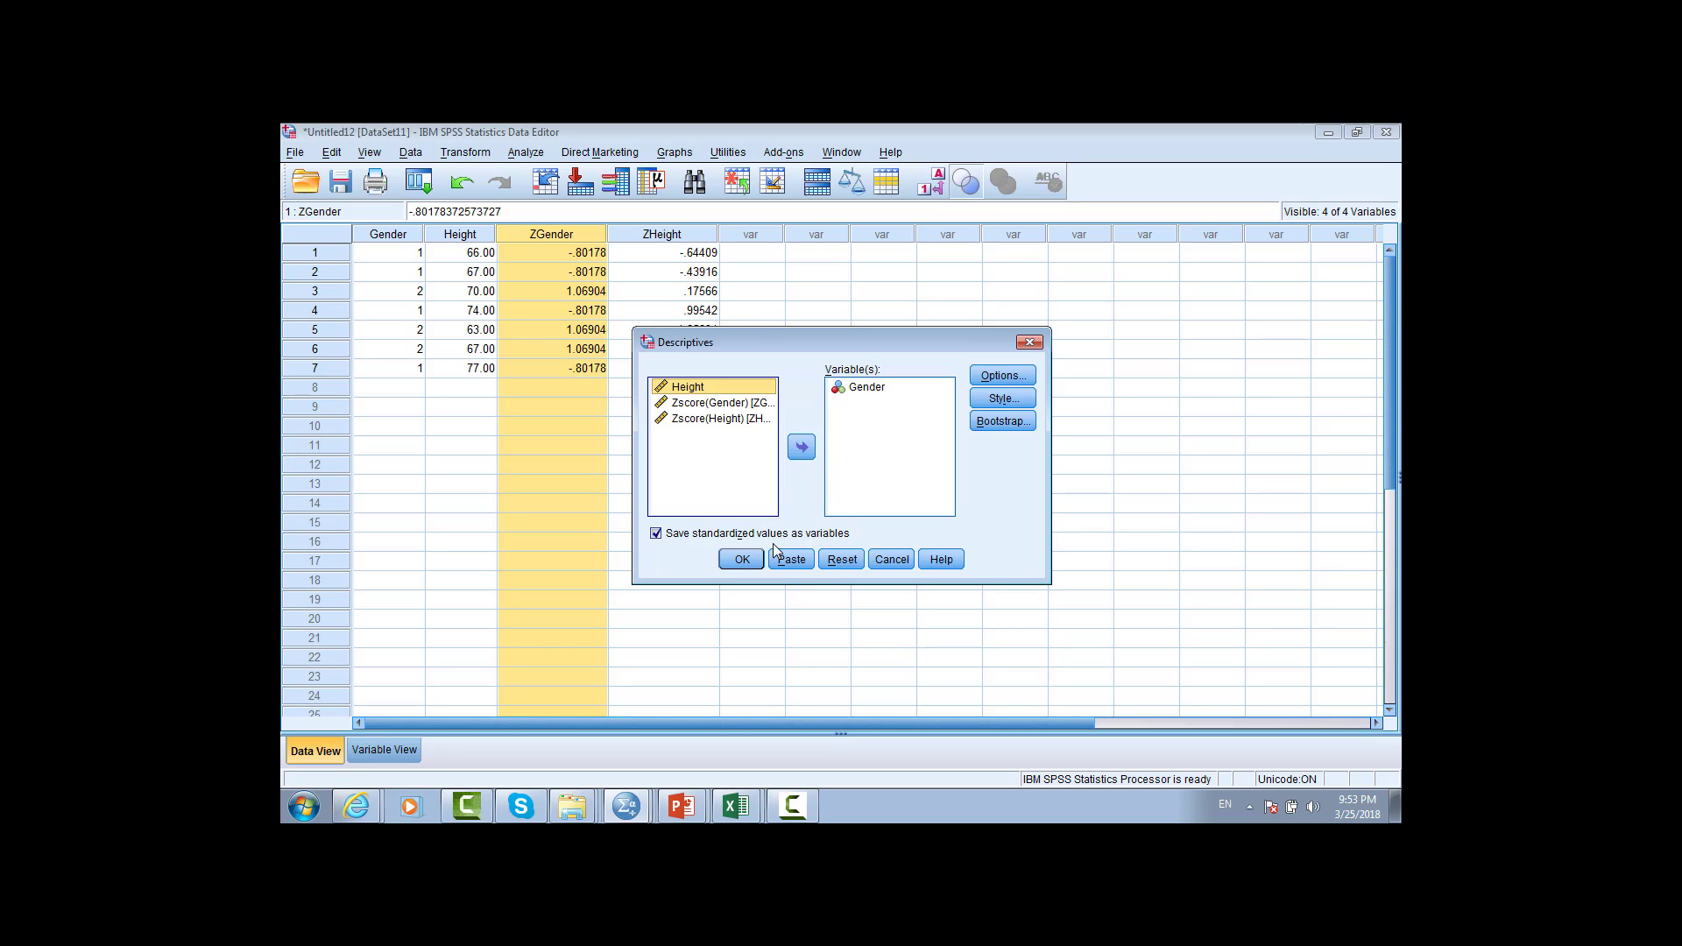
pyautogui.click(742, 559)
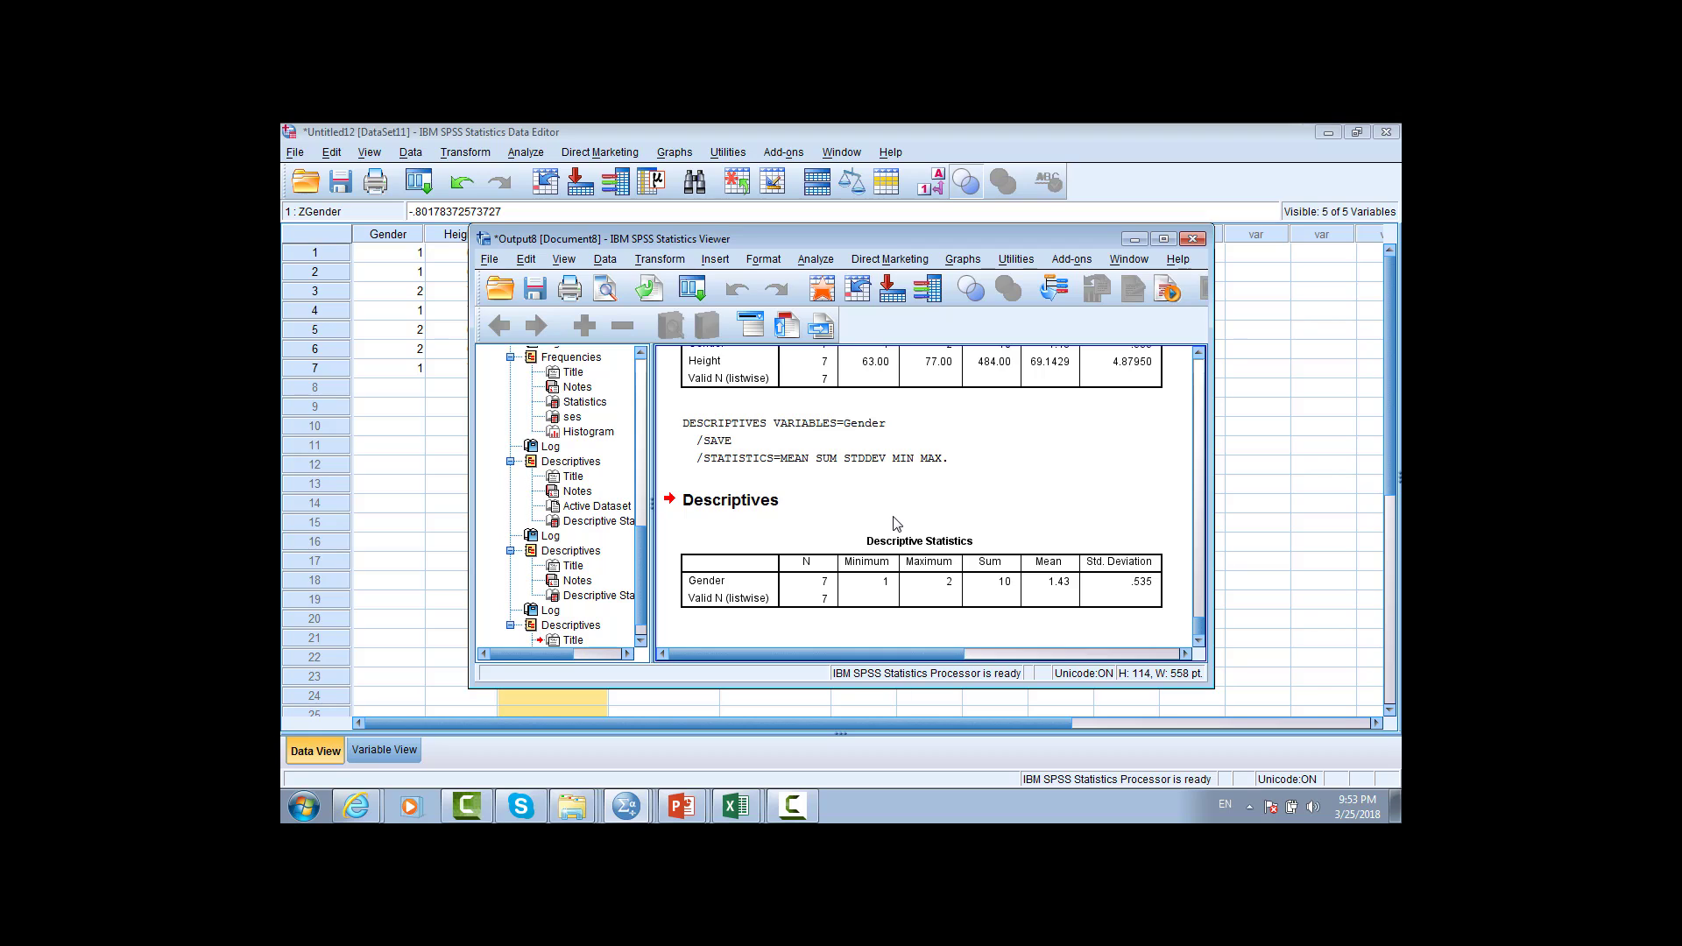
pyautogui.click(999, 538)
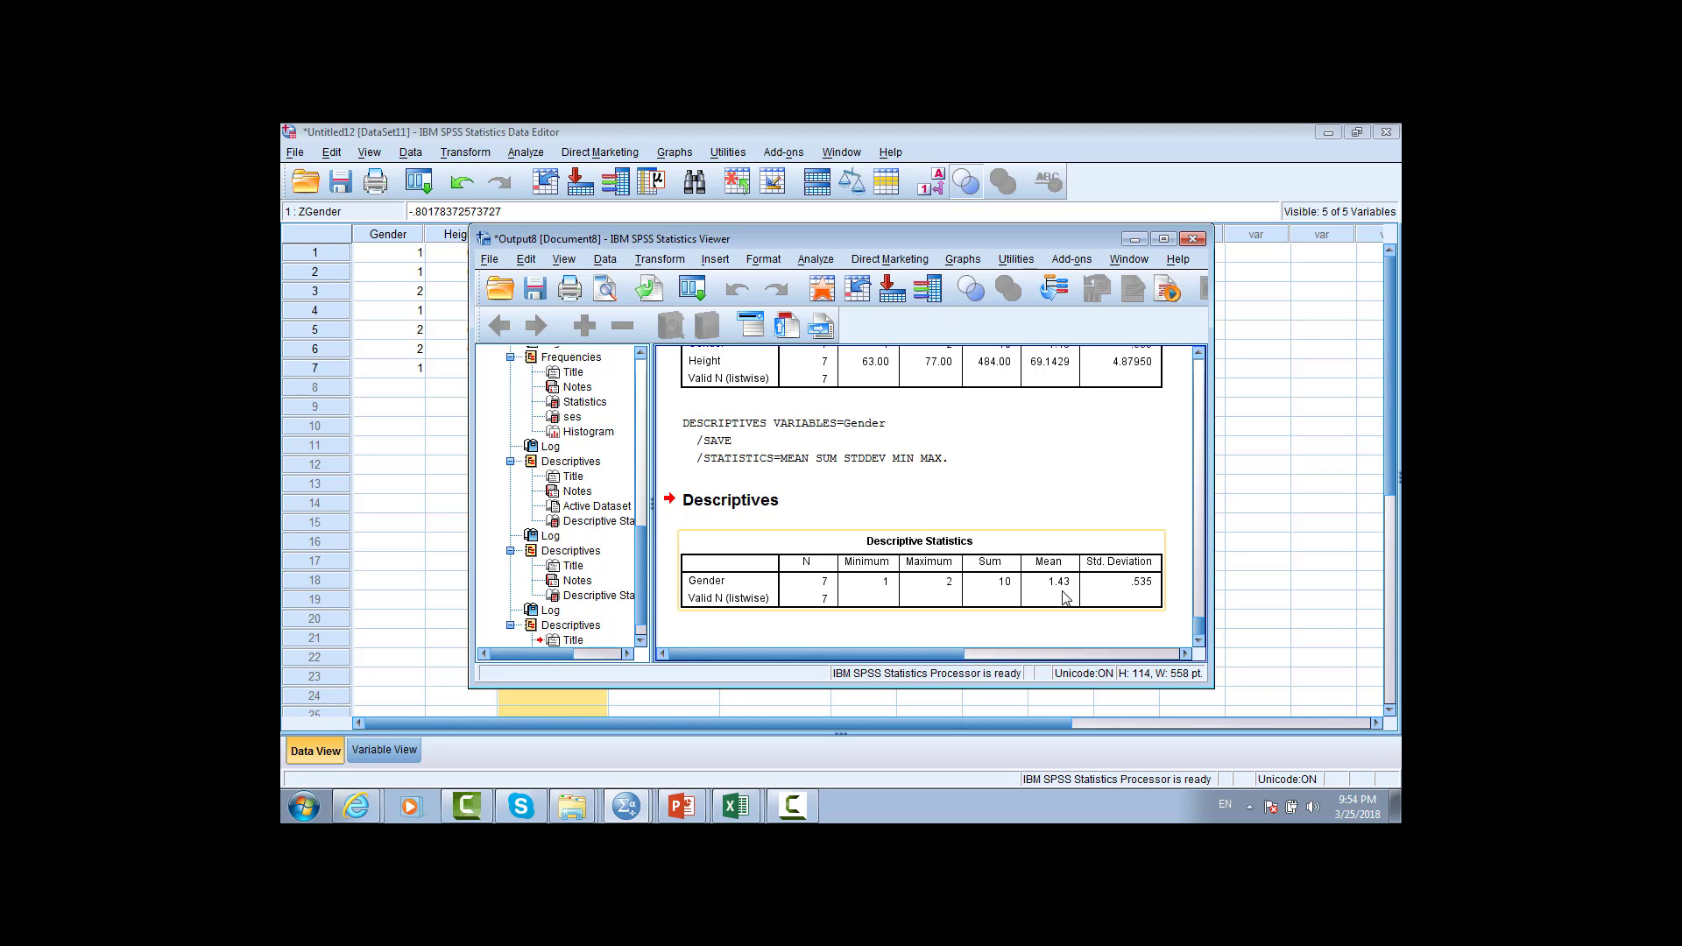
# Step: Run a Means analysis with Gender and Height as dependent variables and no independent variable
pyautogui.click(822, 262)
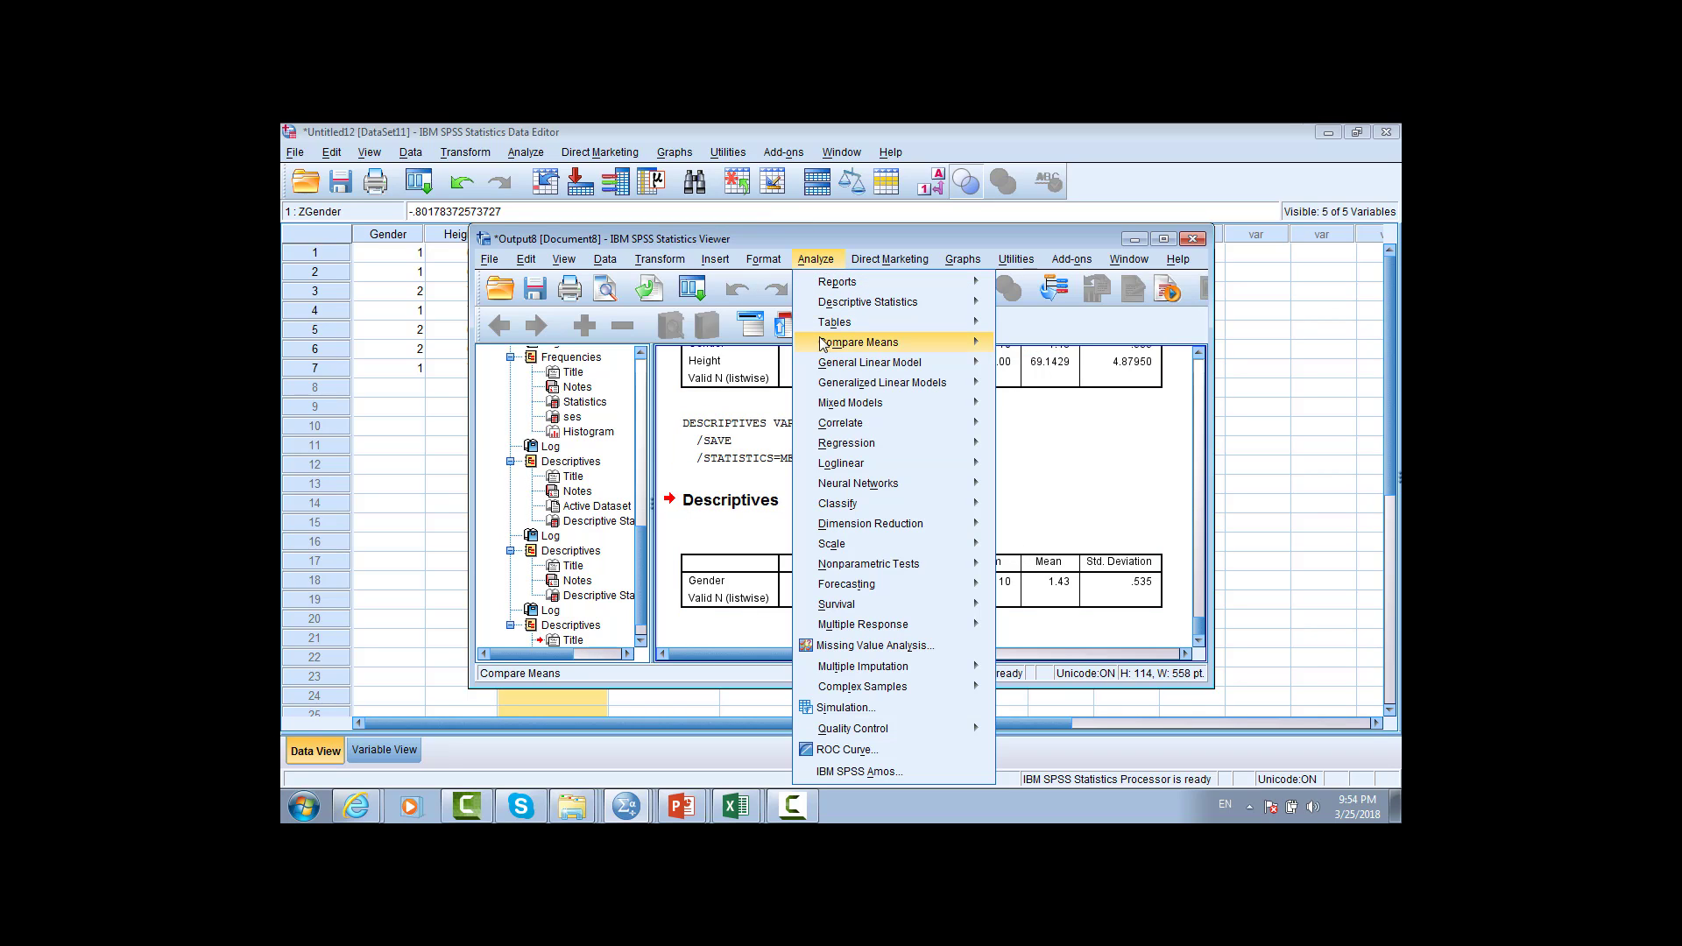
pyautogui.moveTo(824, 348)
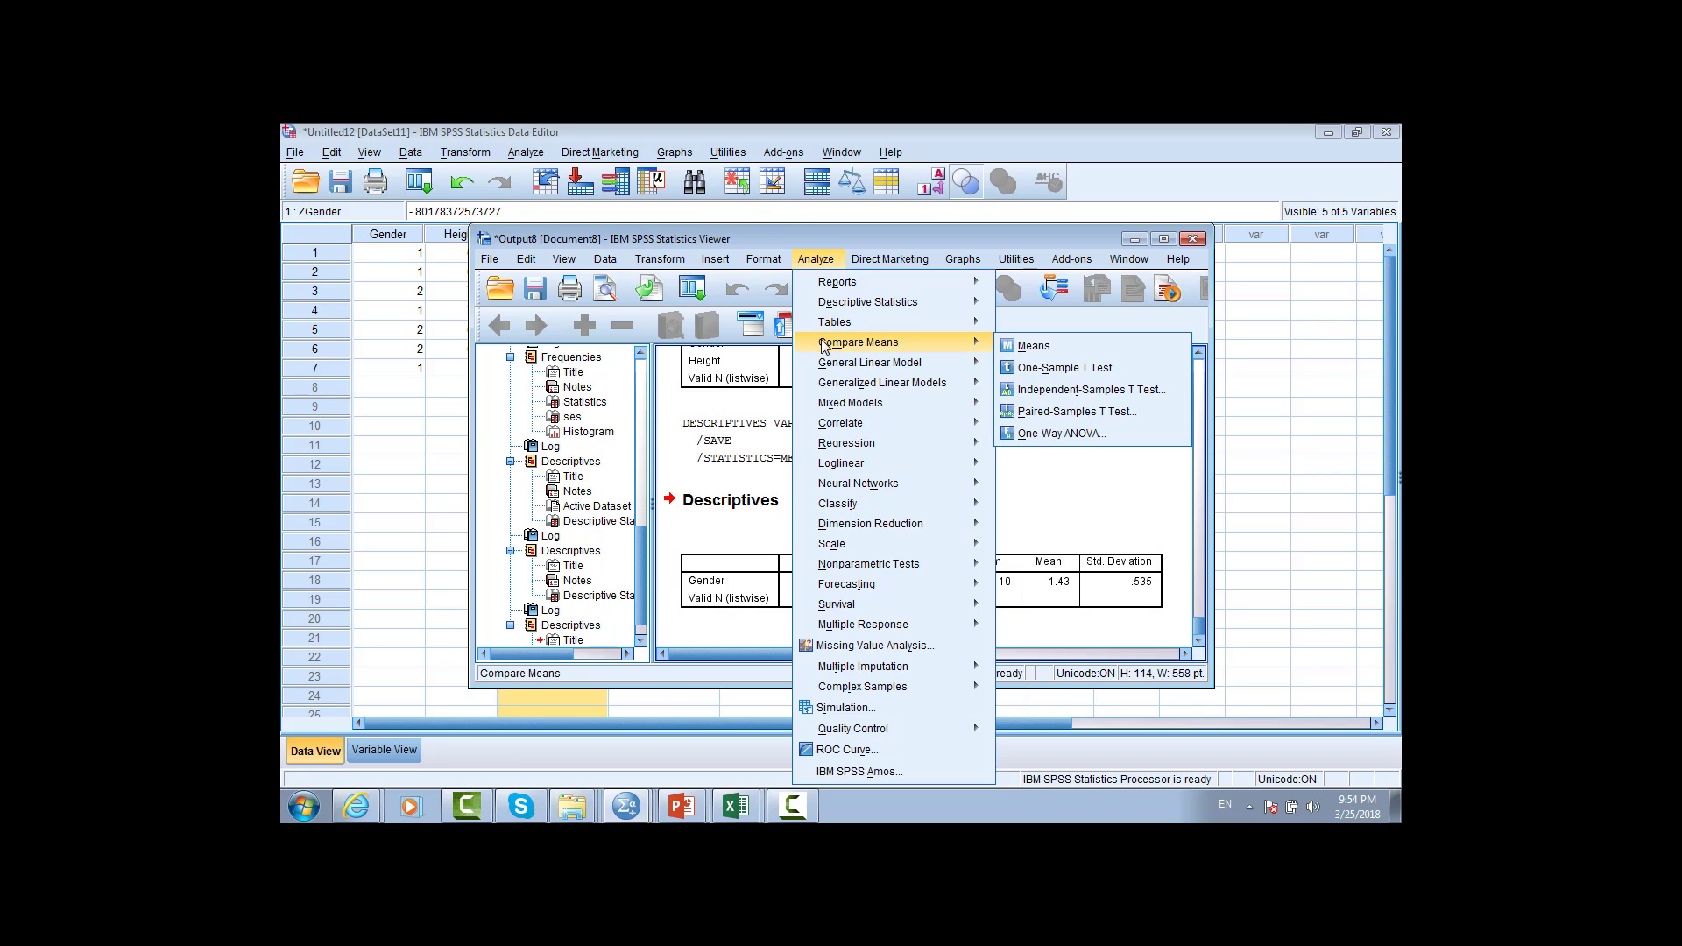
pyautogui.click(1030, 350)
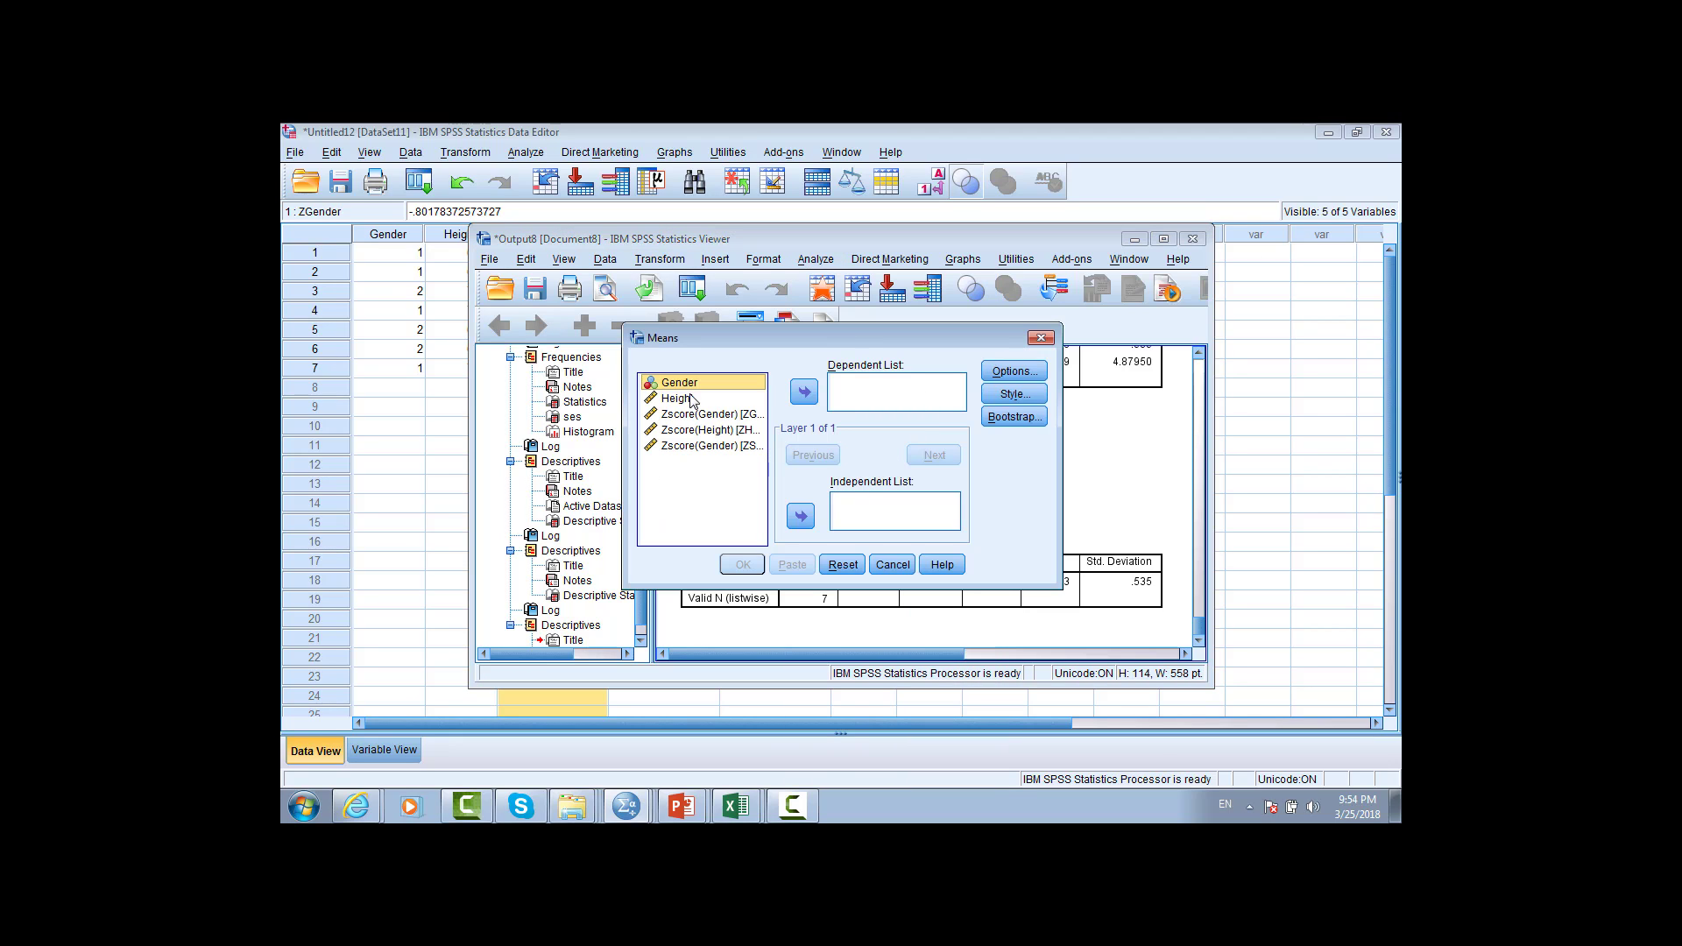
pyautogui.click(799, 395)
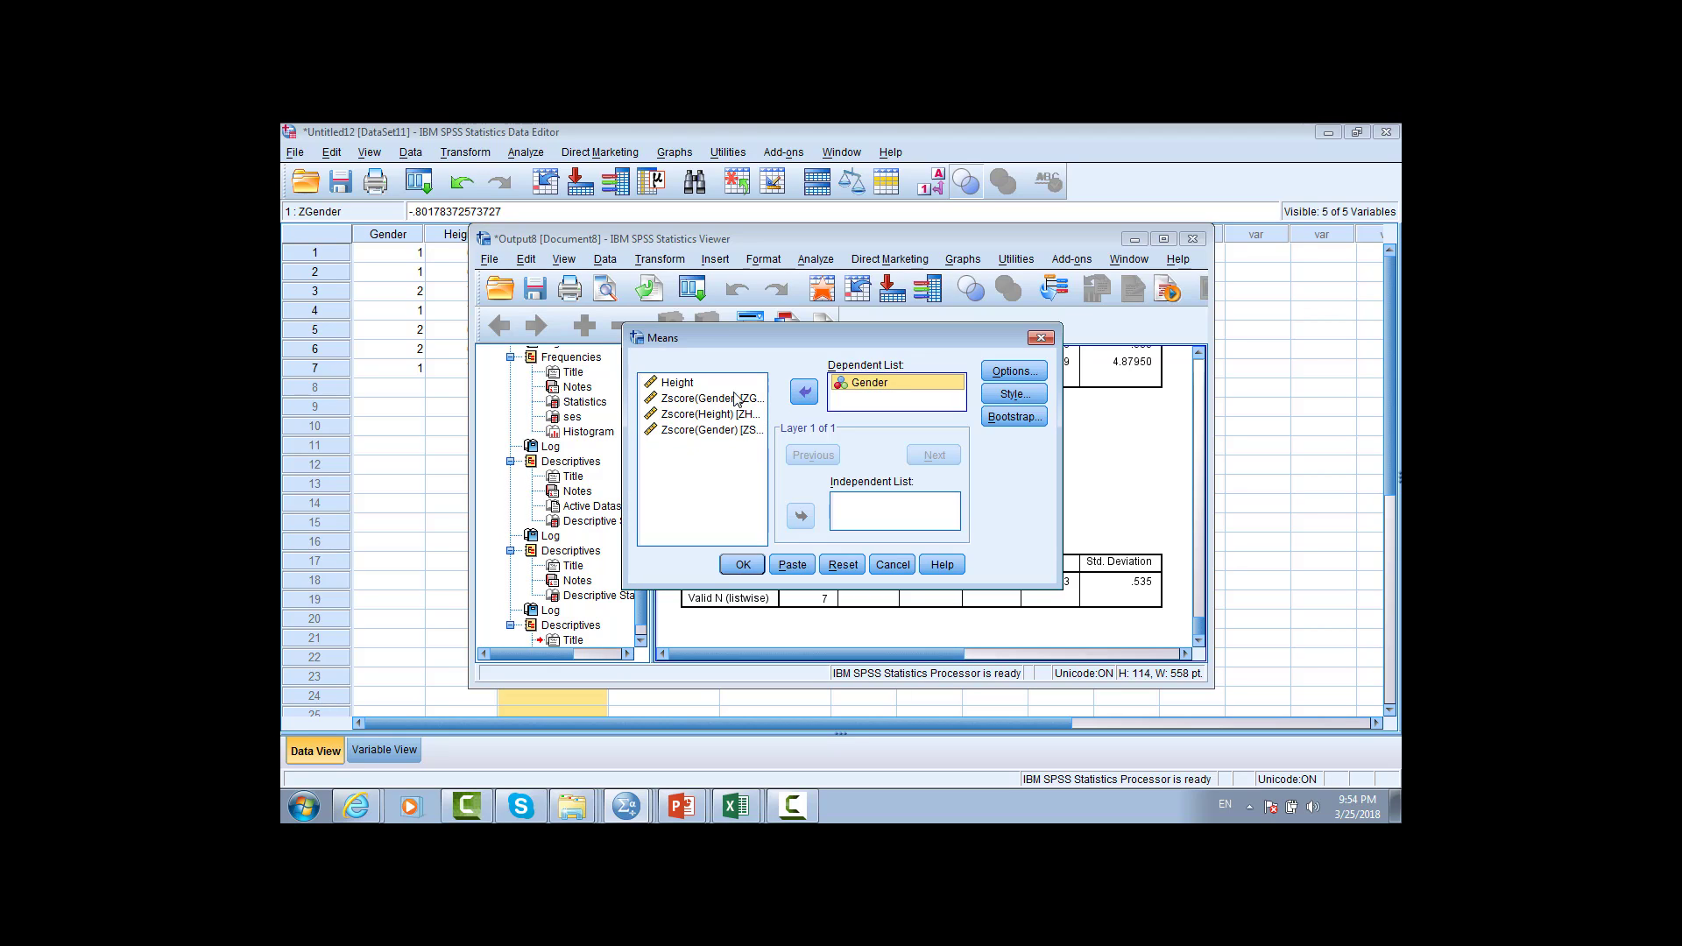
pyautogui.click(679, 384)
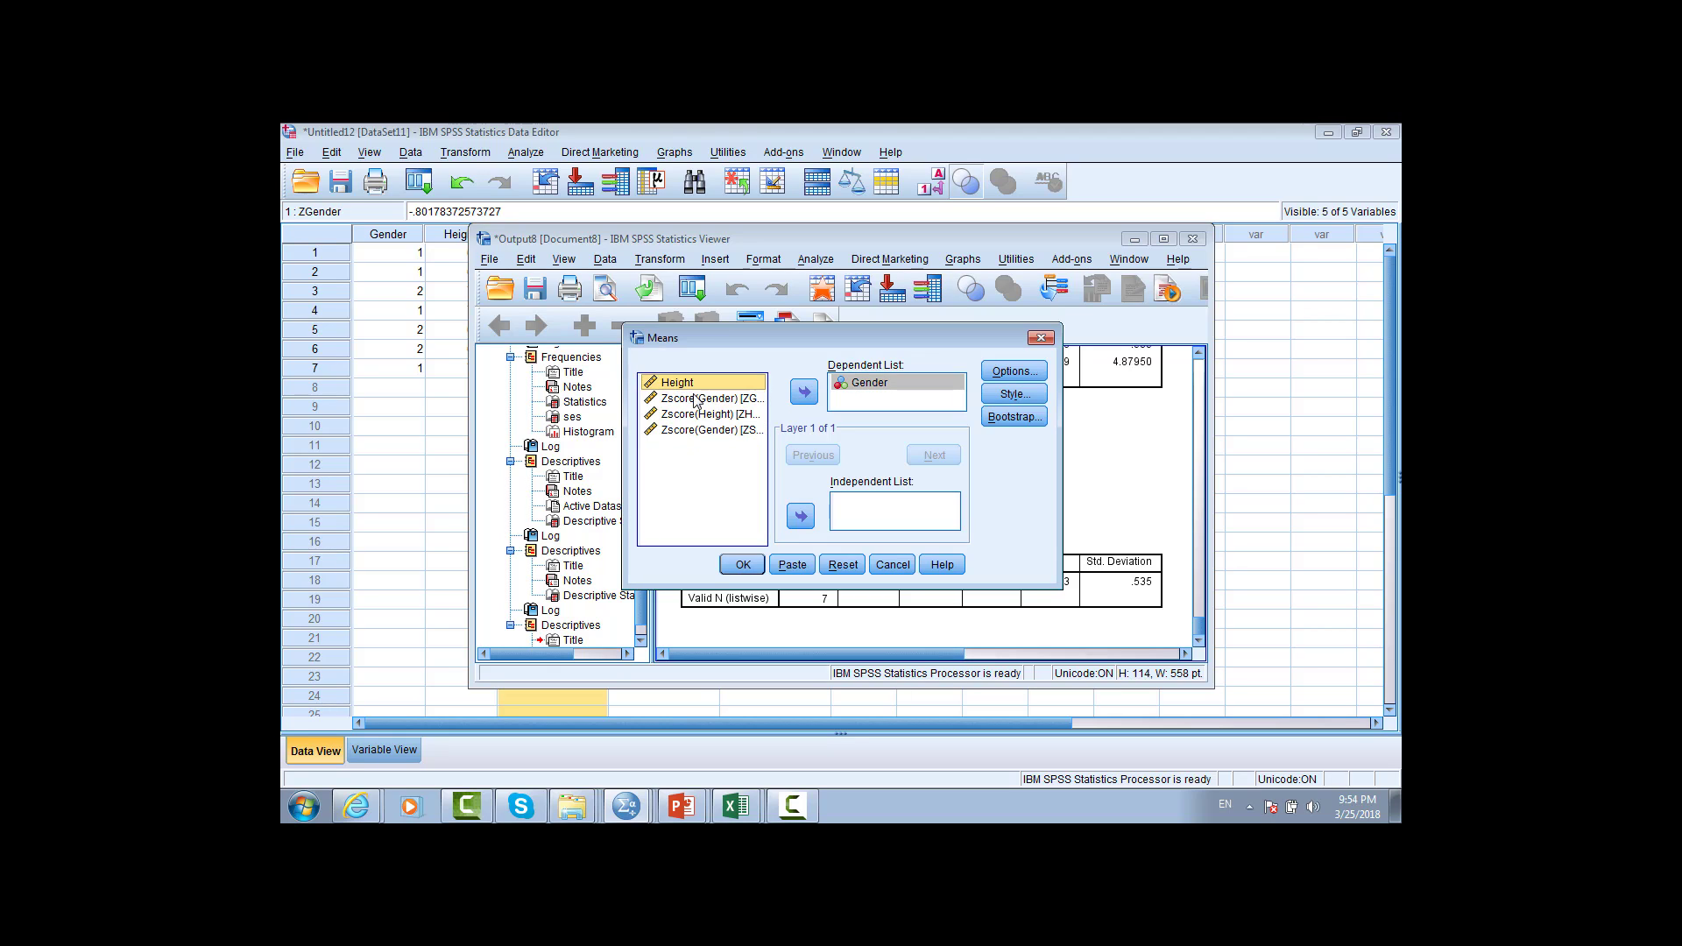
pyautogui.click(804, 393)
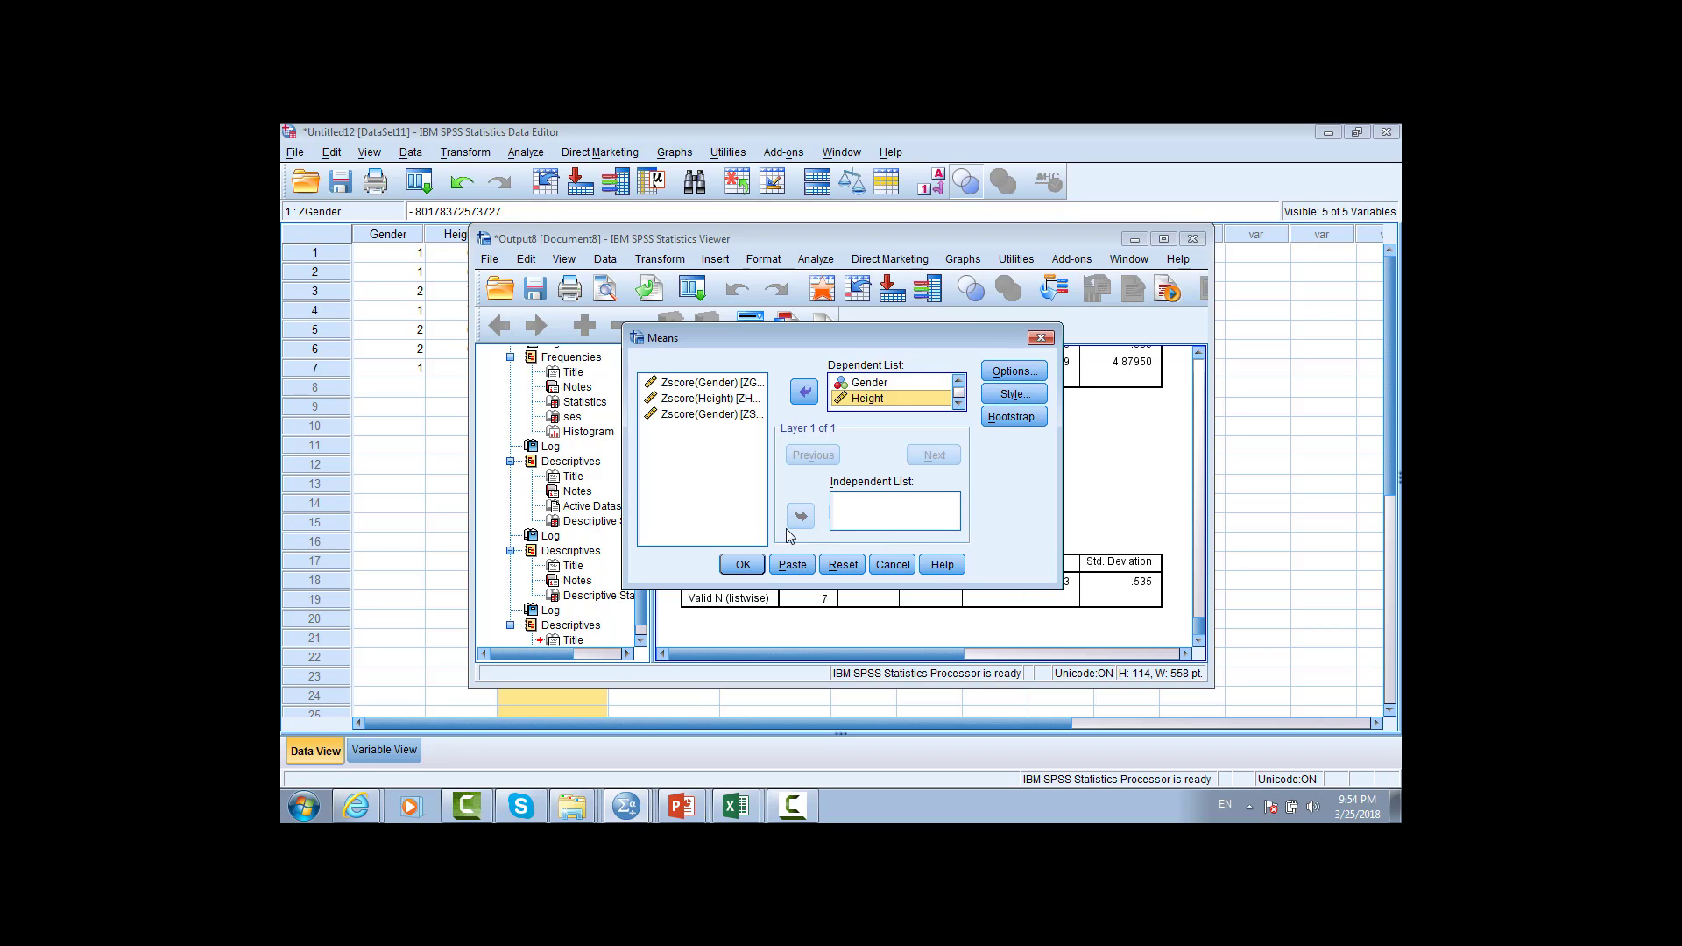
pyautogui.click(750, 569)
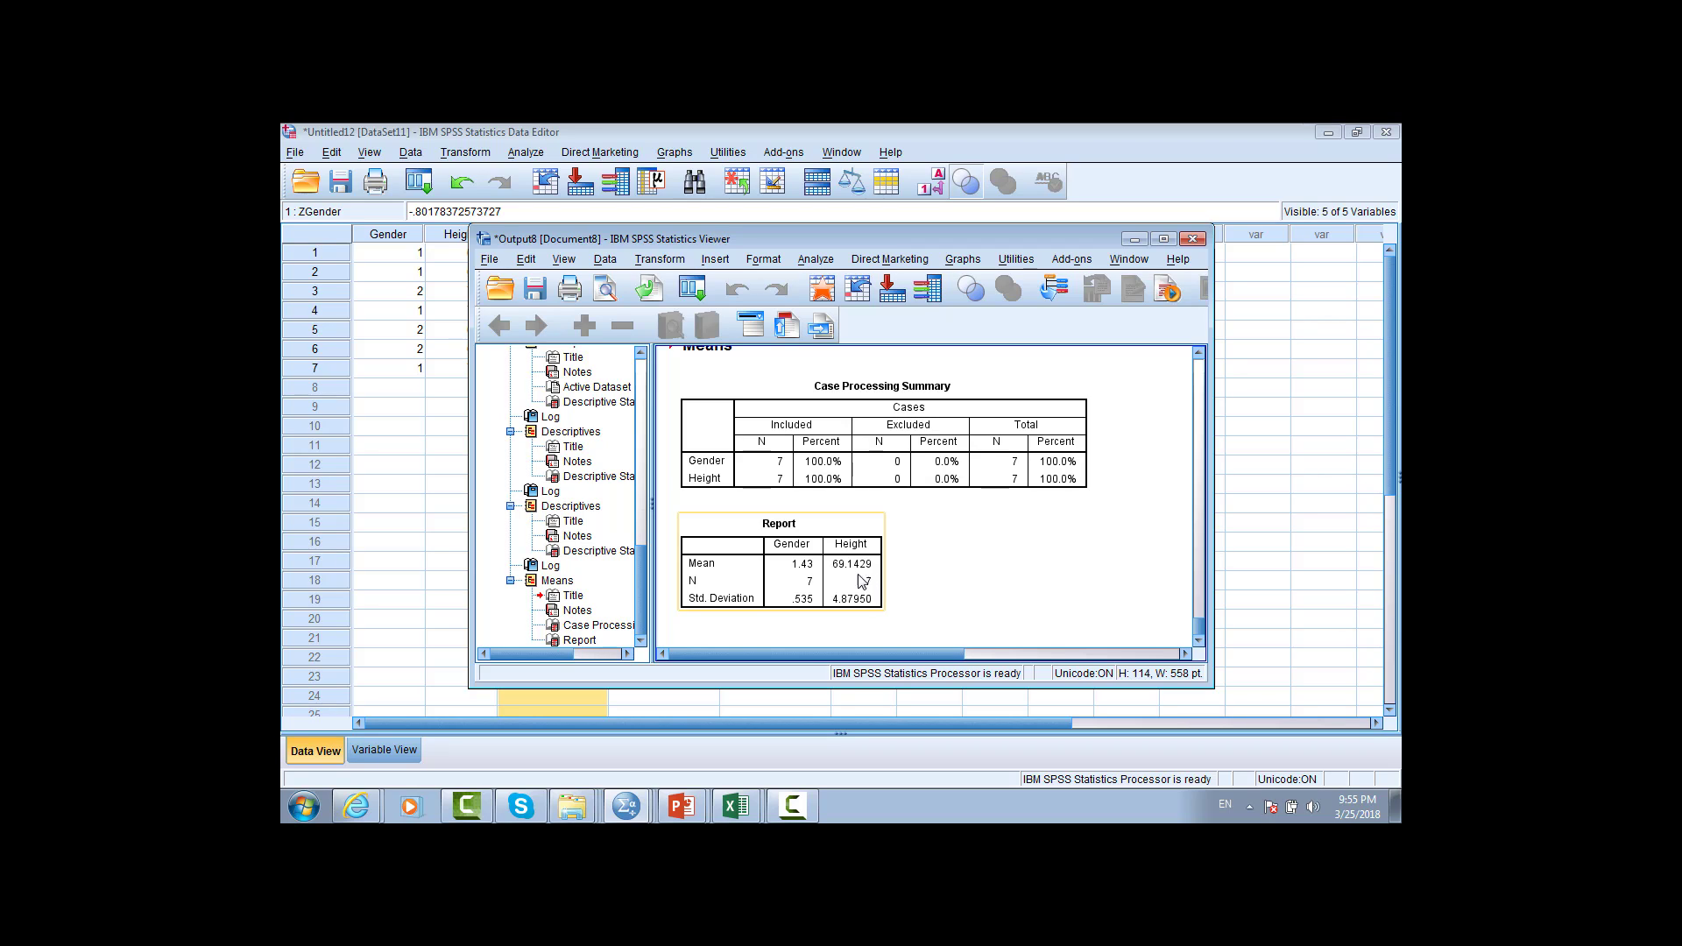
pyautogui.click(885, 508)
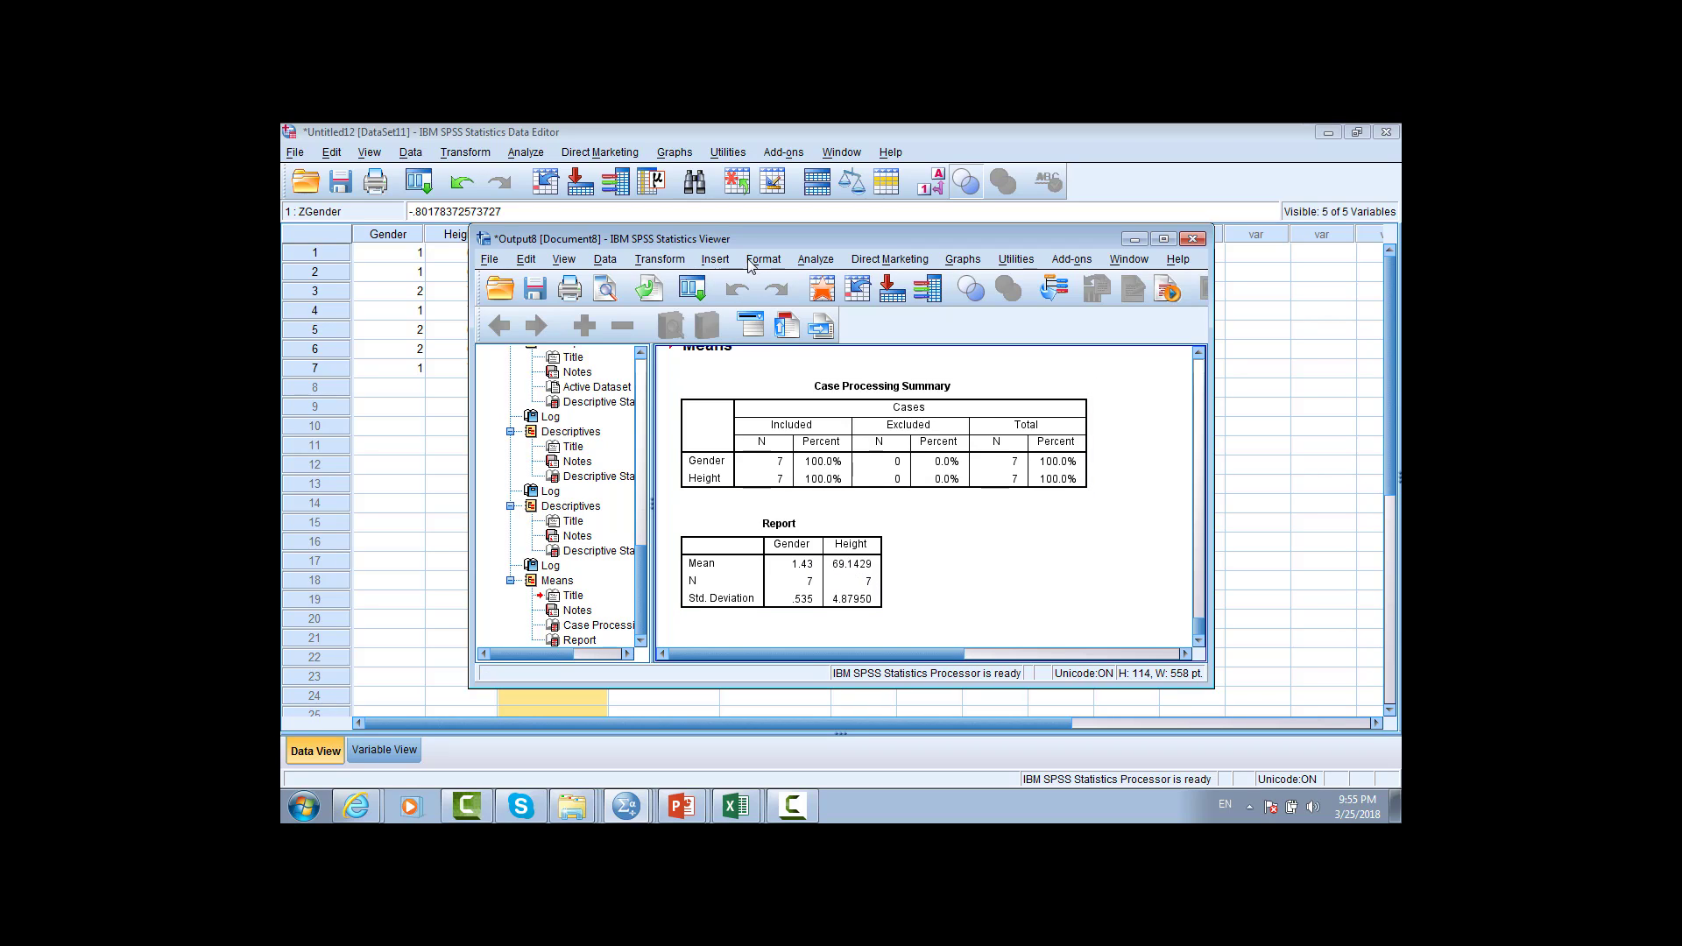
# Step: Rerun the Means analysis with only Height as the dependent variable and Gender as the independent variable
pyautogui.click(801, 261)
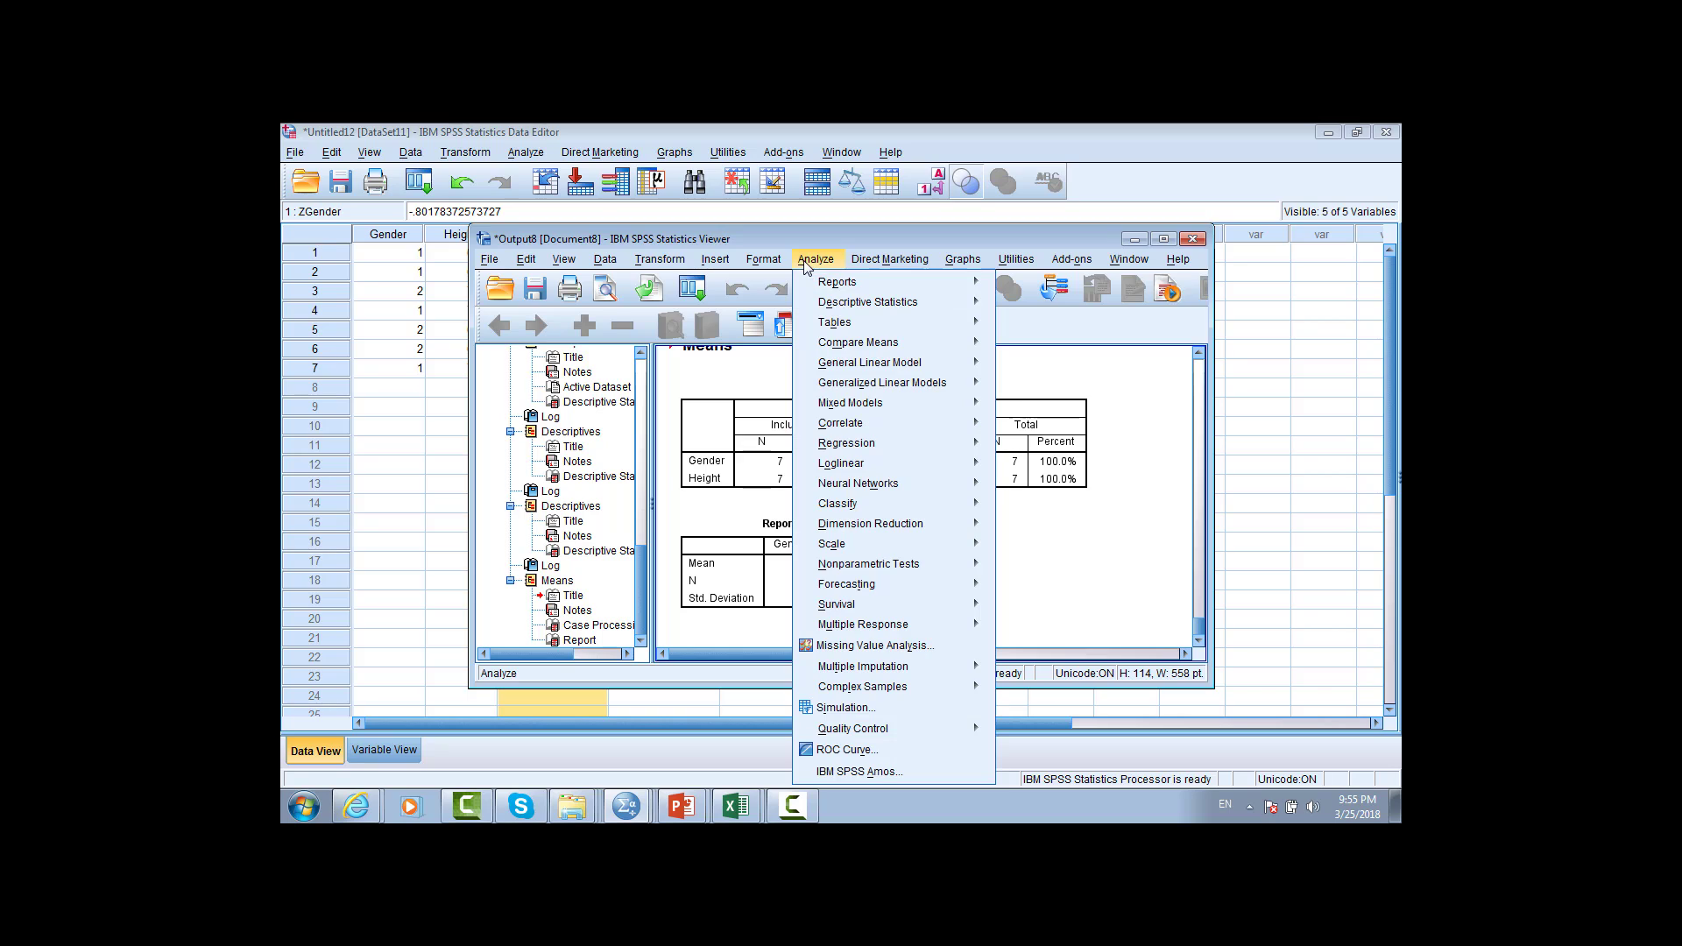
pyautogui.moveTo(825, 307)
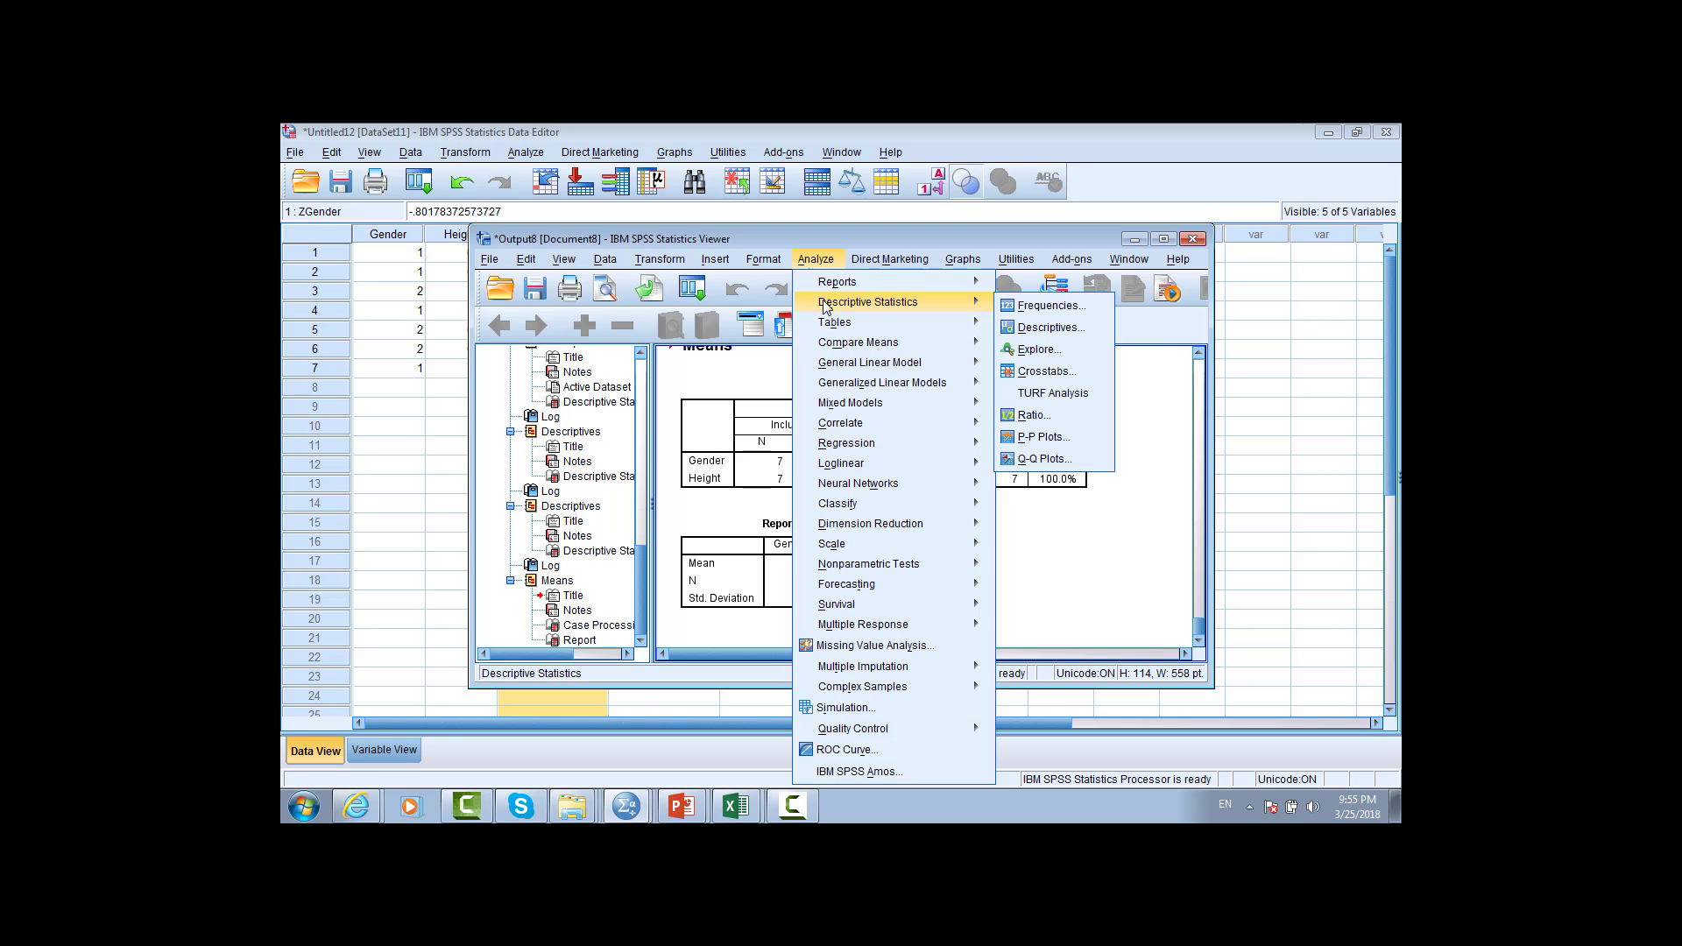
pyautogui.moveTo(846, 344)
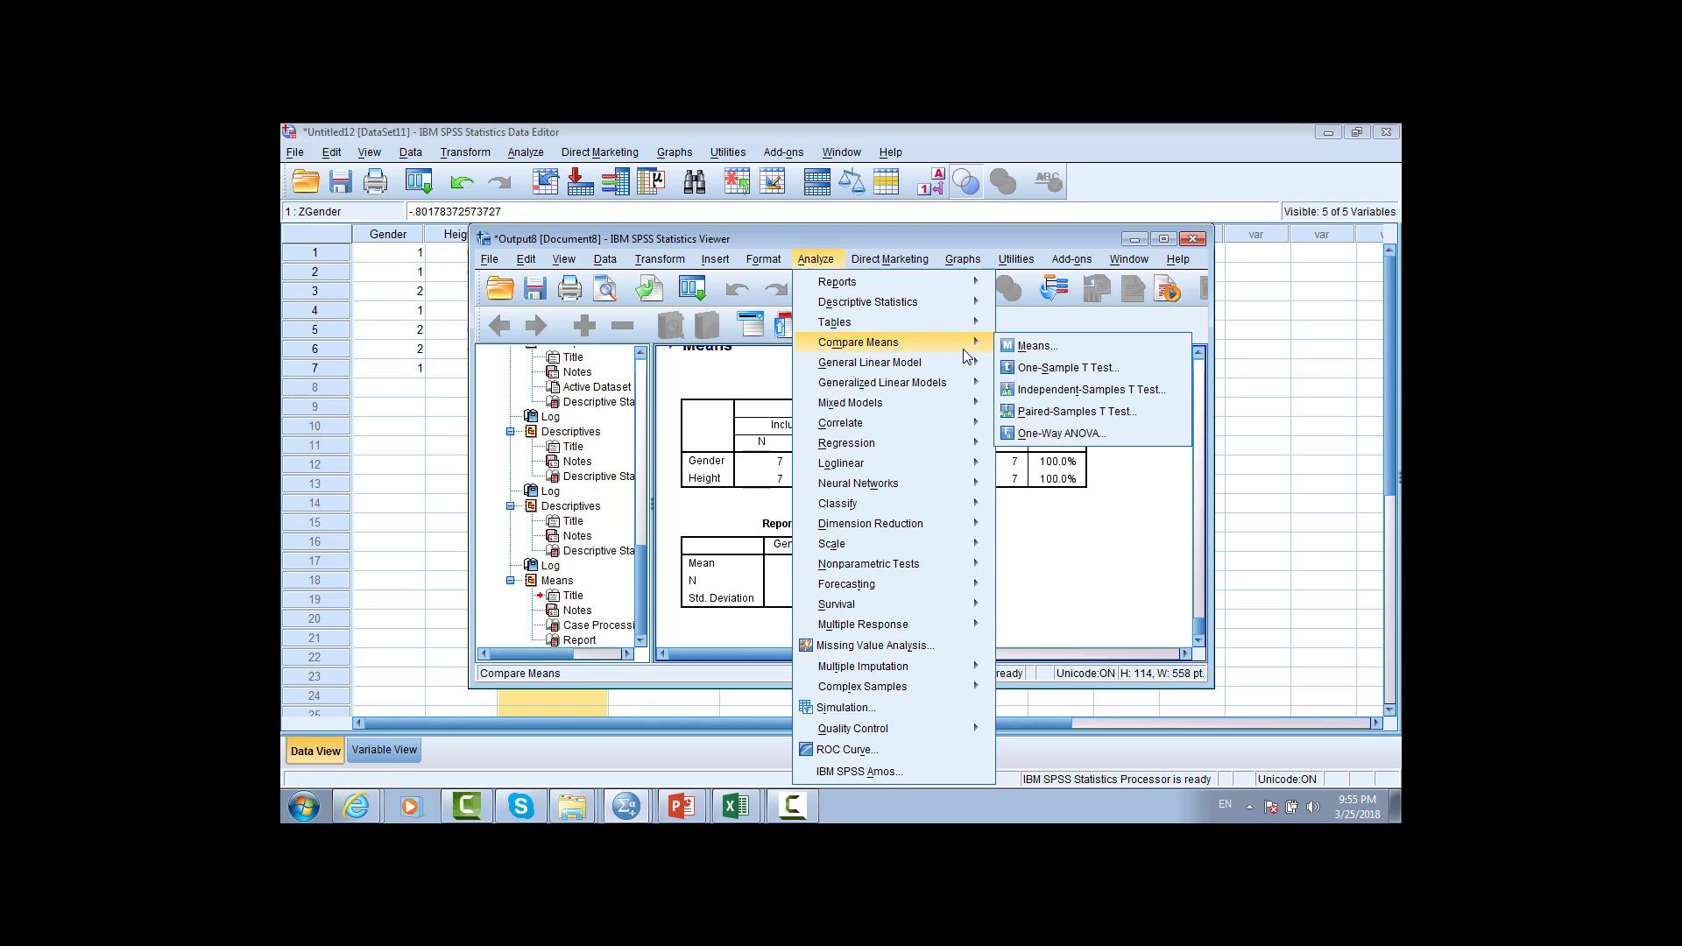
pyautogui.click(1034, 346)
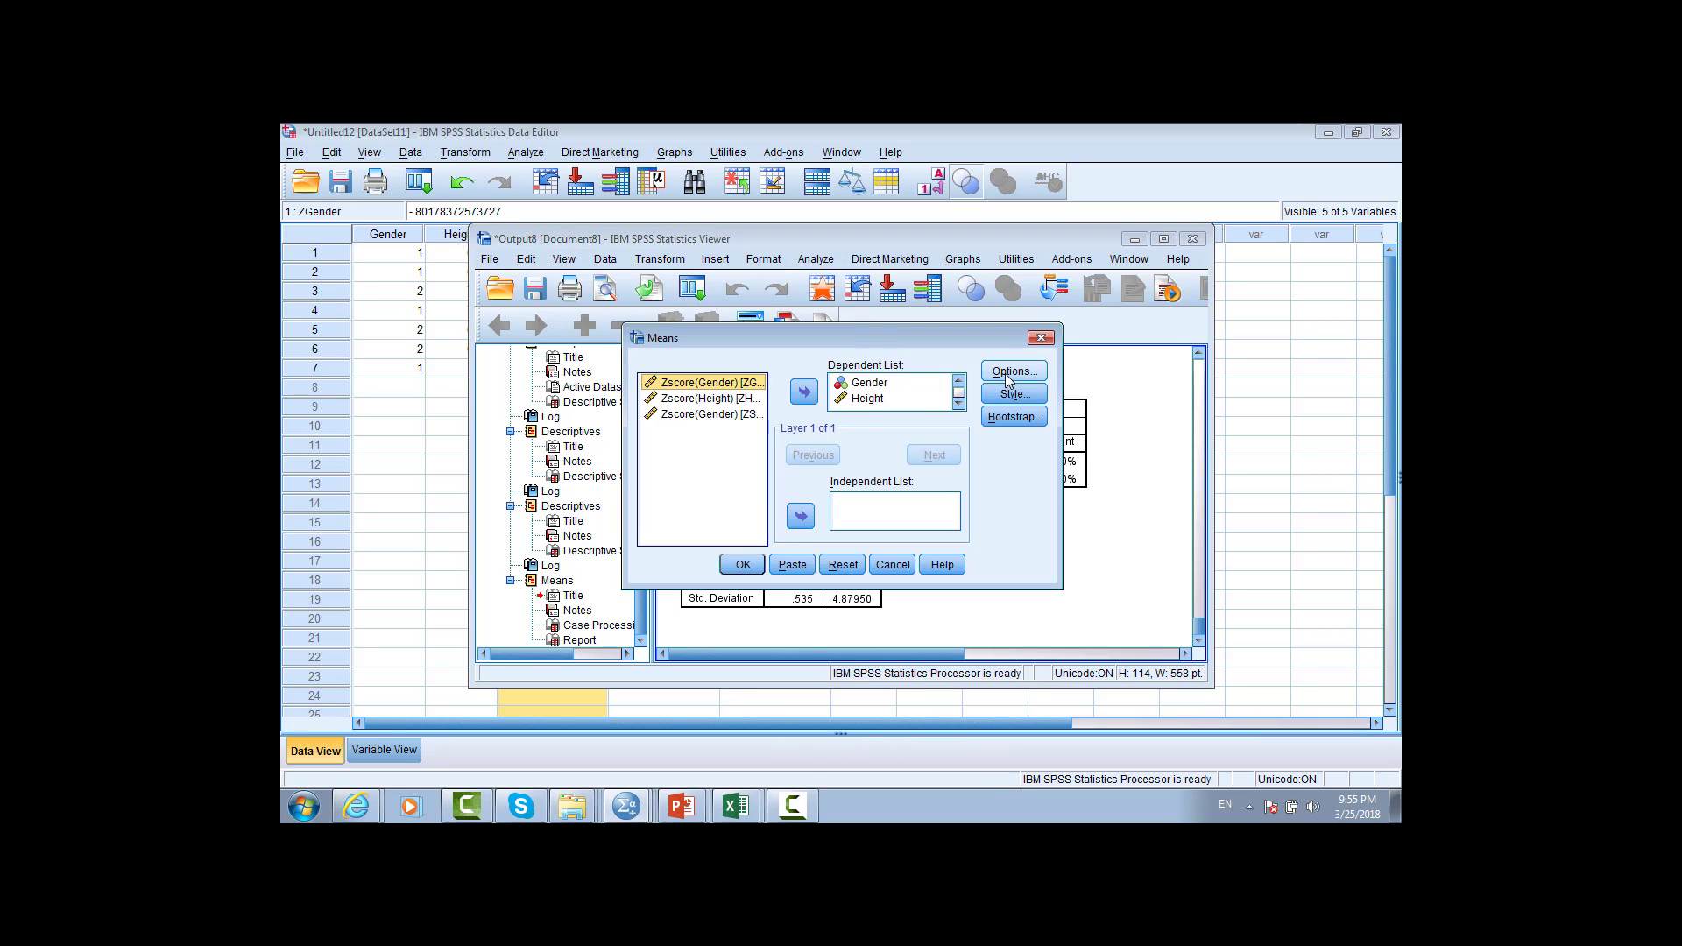
pyautogui.click(863, 385)
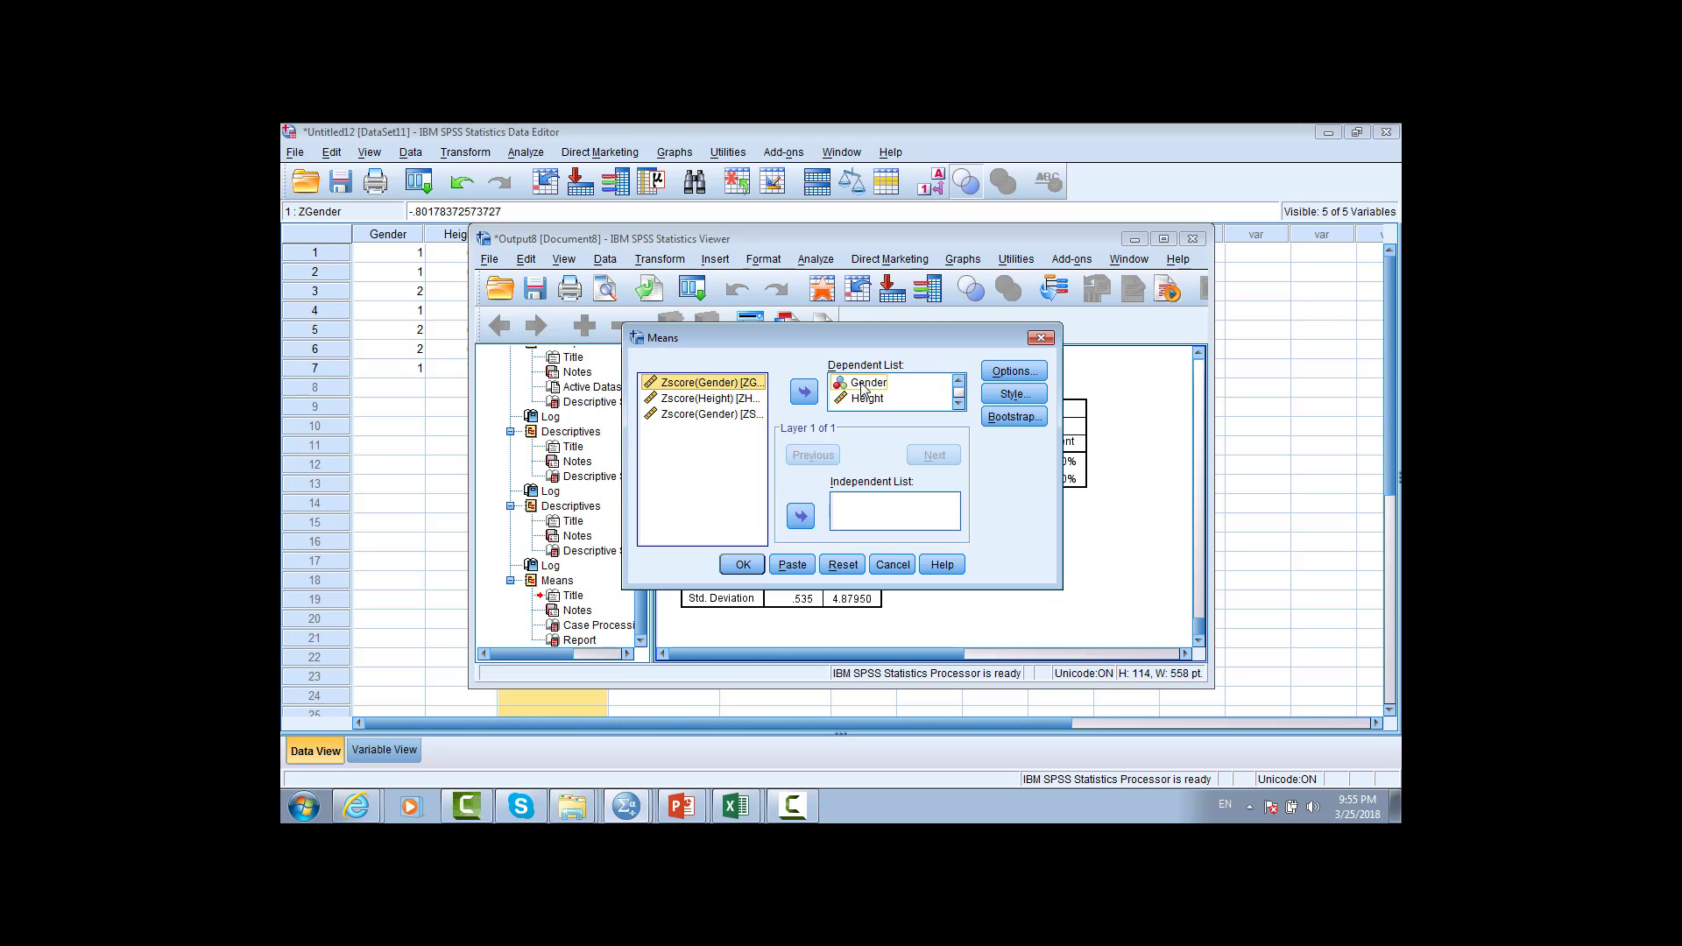
pyautogui.click(803, 391)
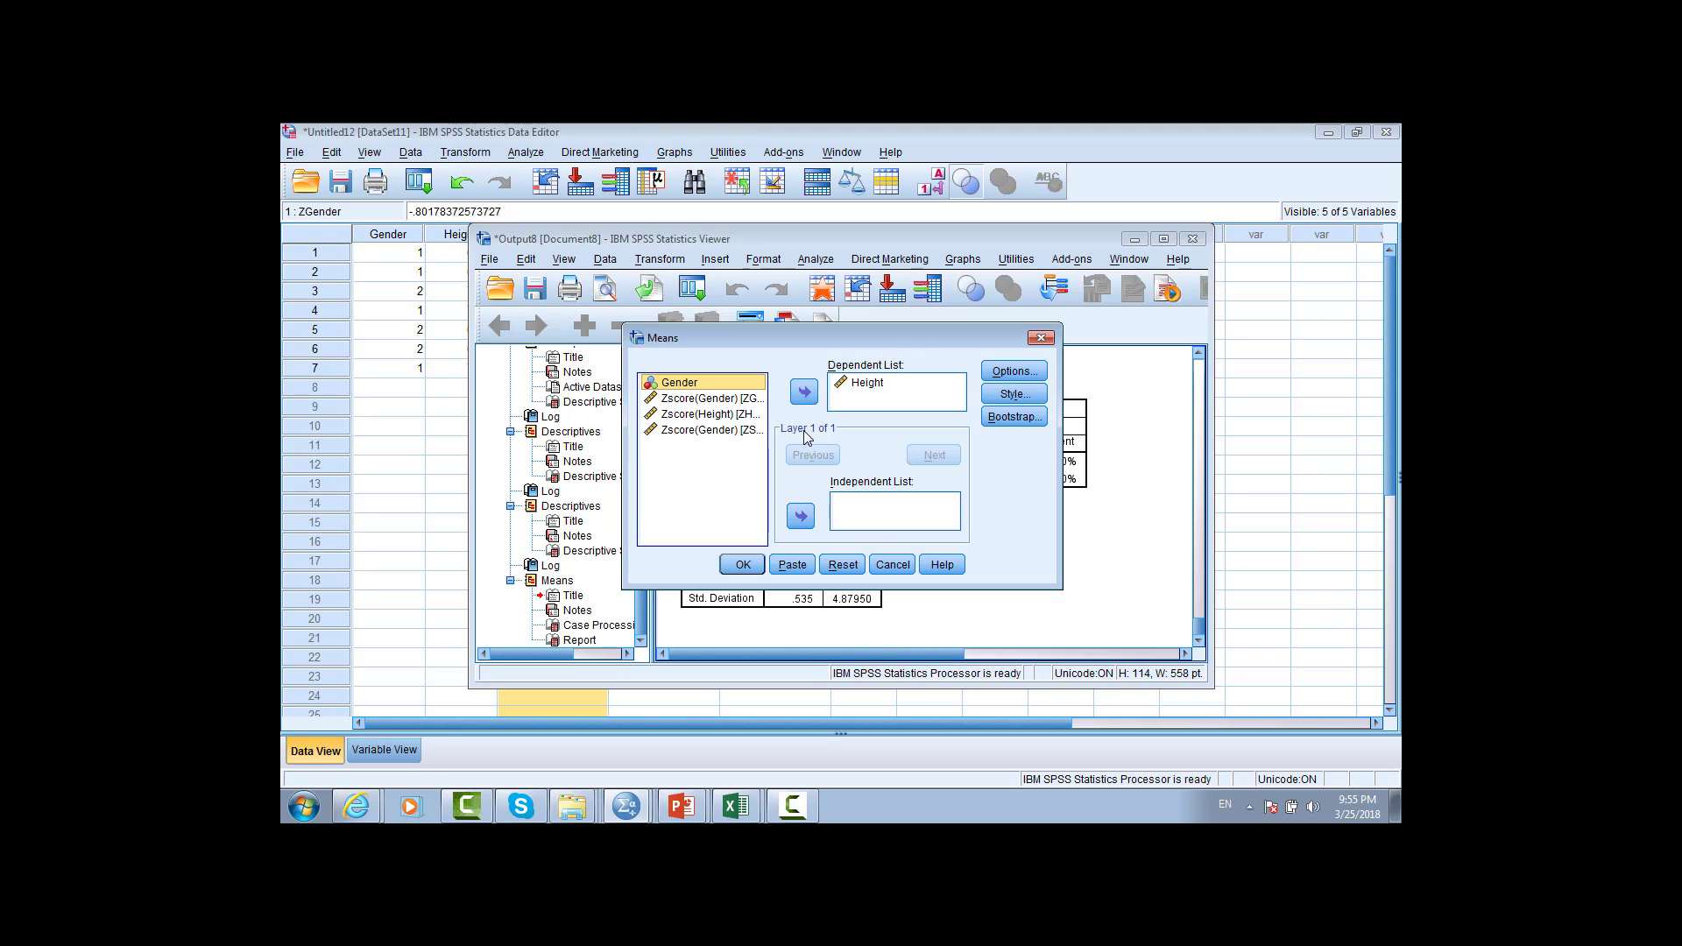
pyautogui.click(800, 516)
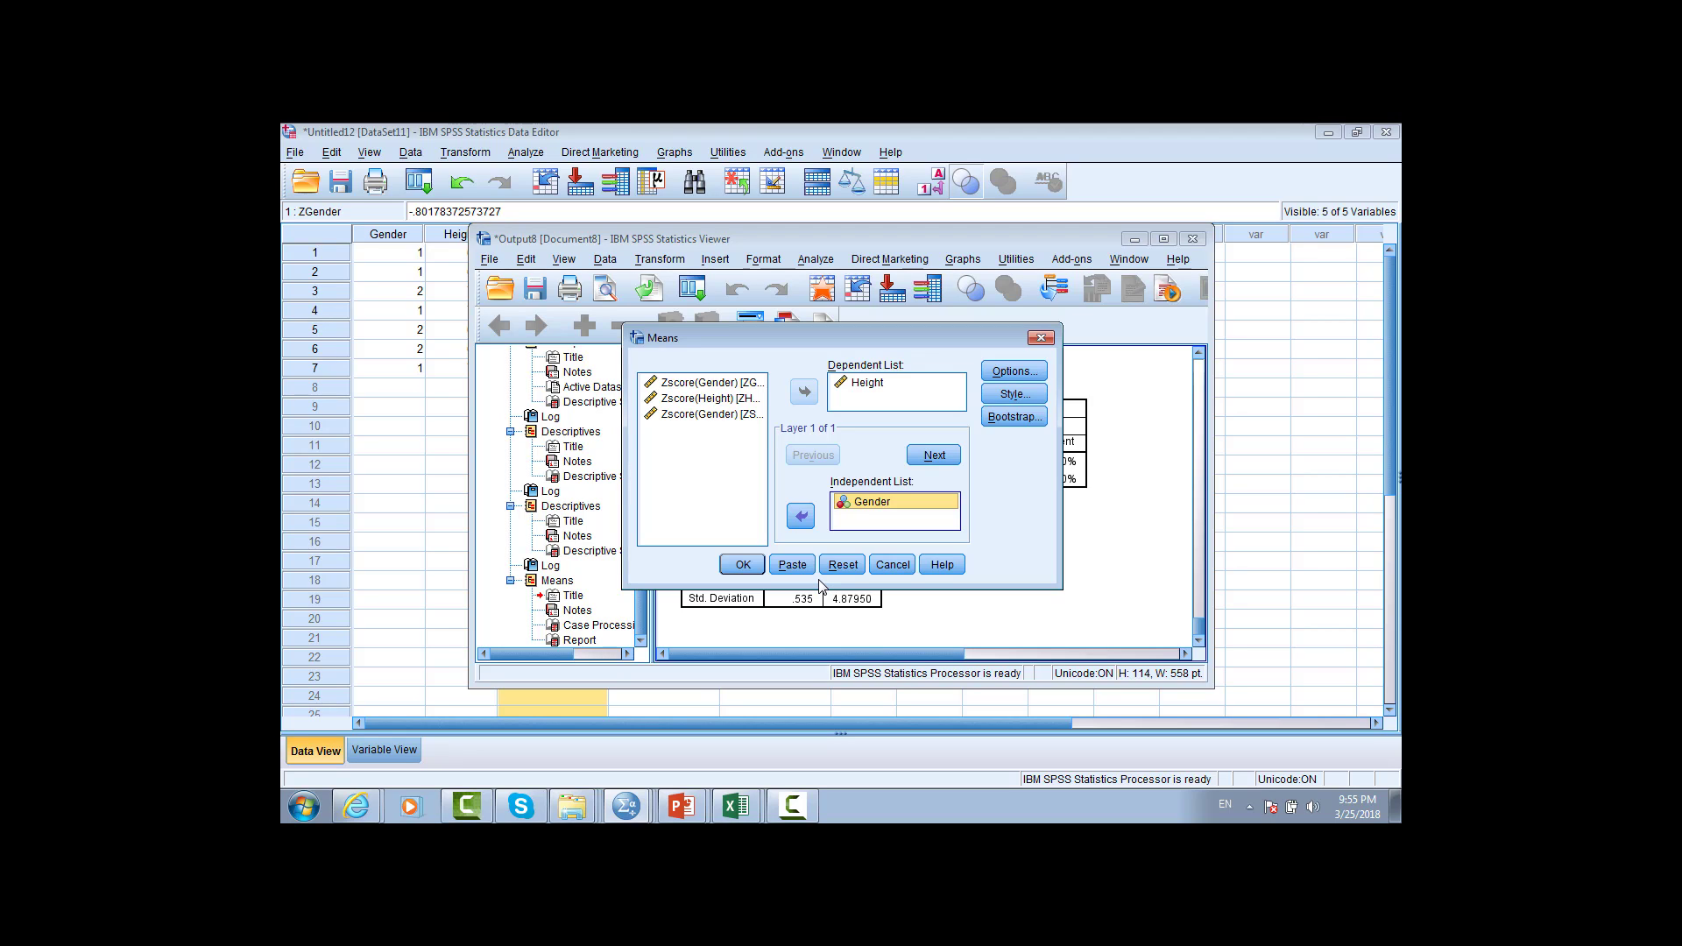
pyautogui.click(743, 564)
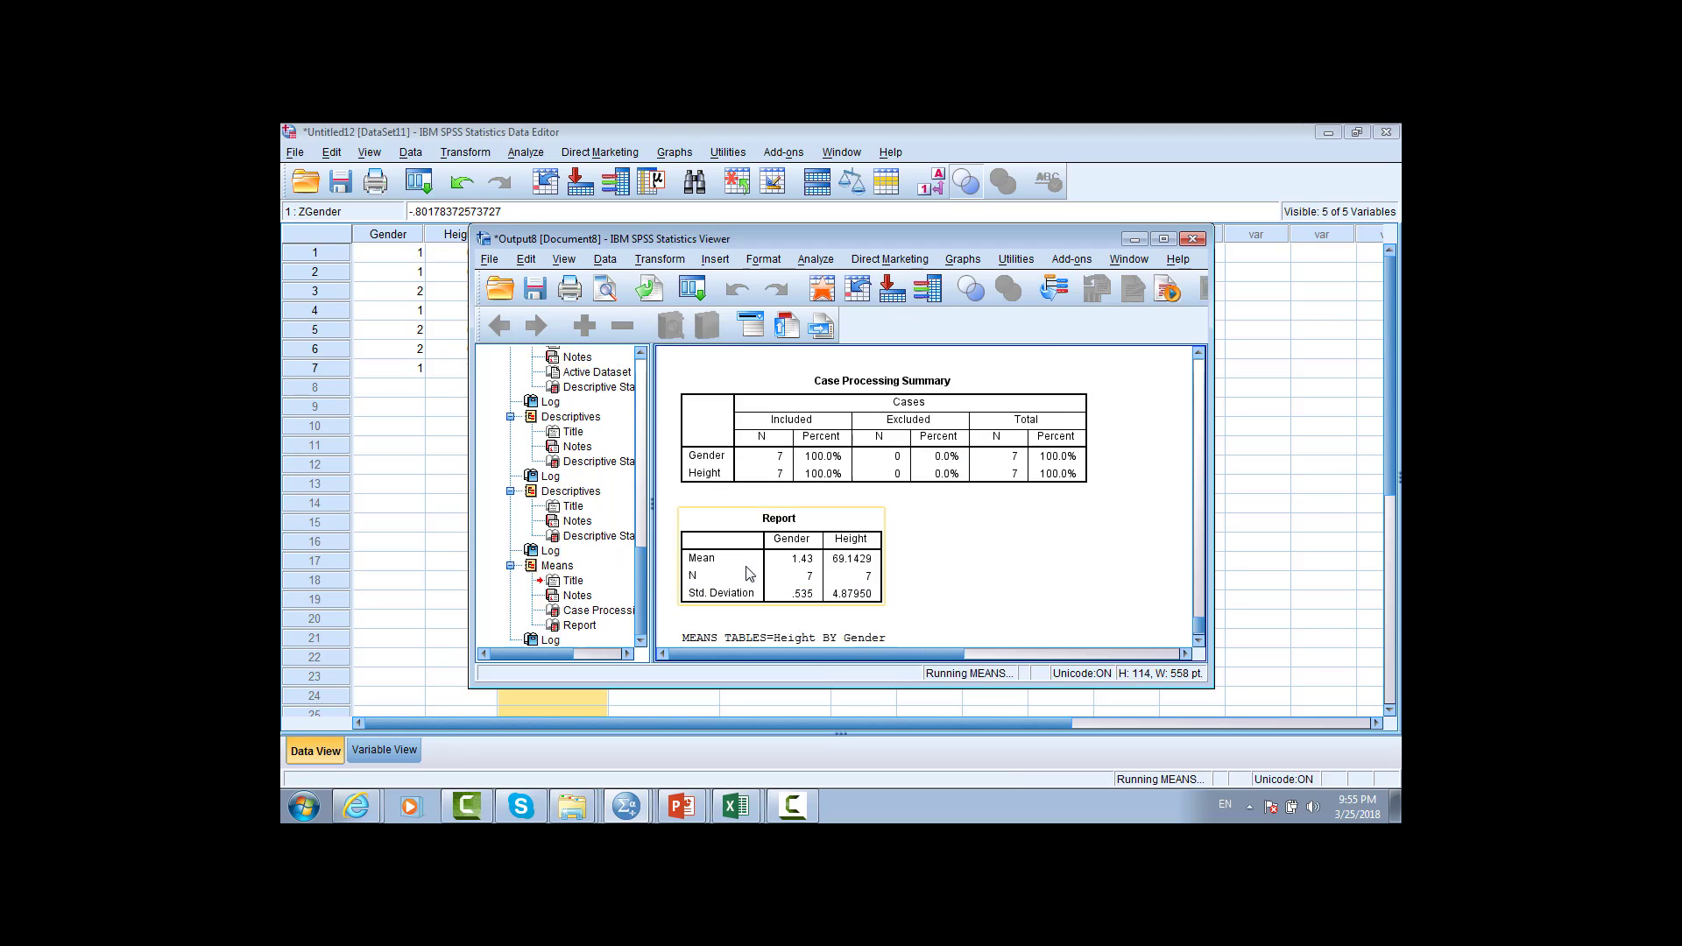
pyautogui.scroll(-1, 762, 548)
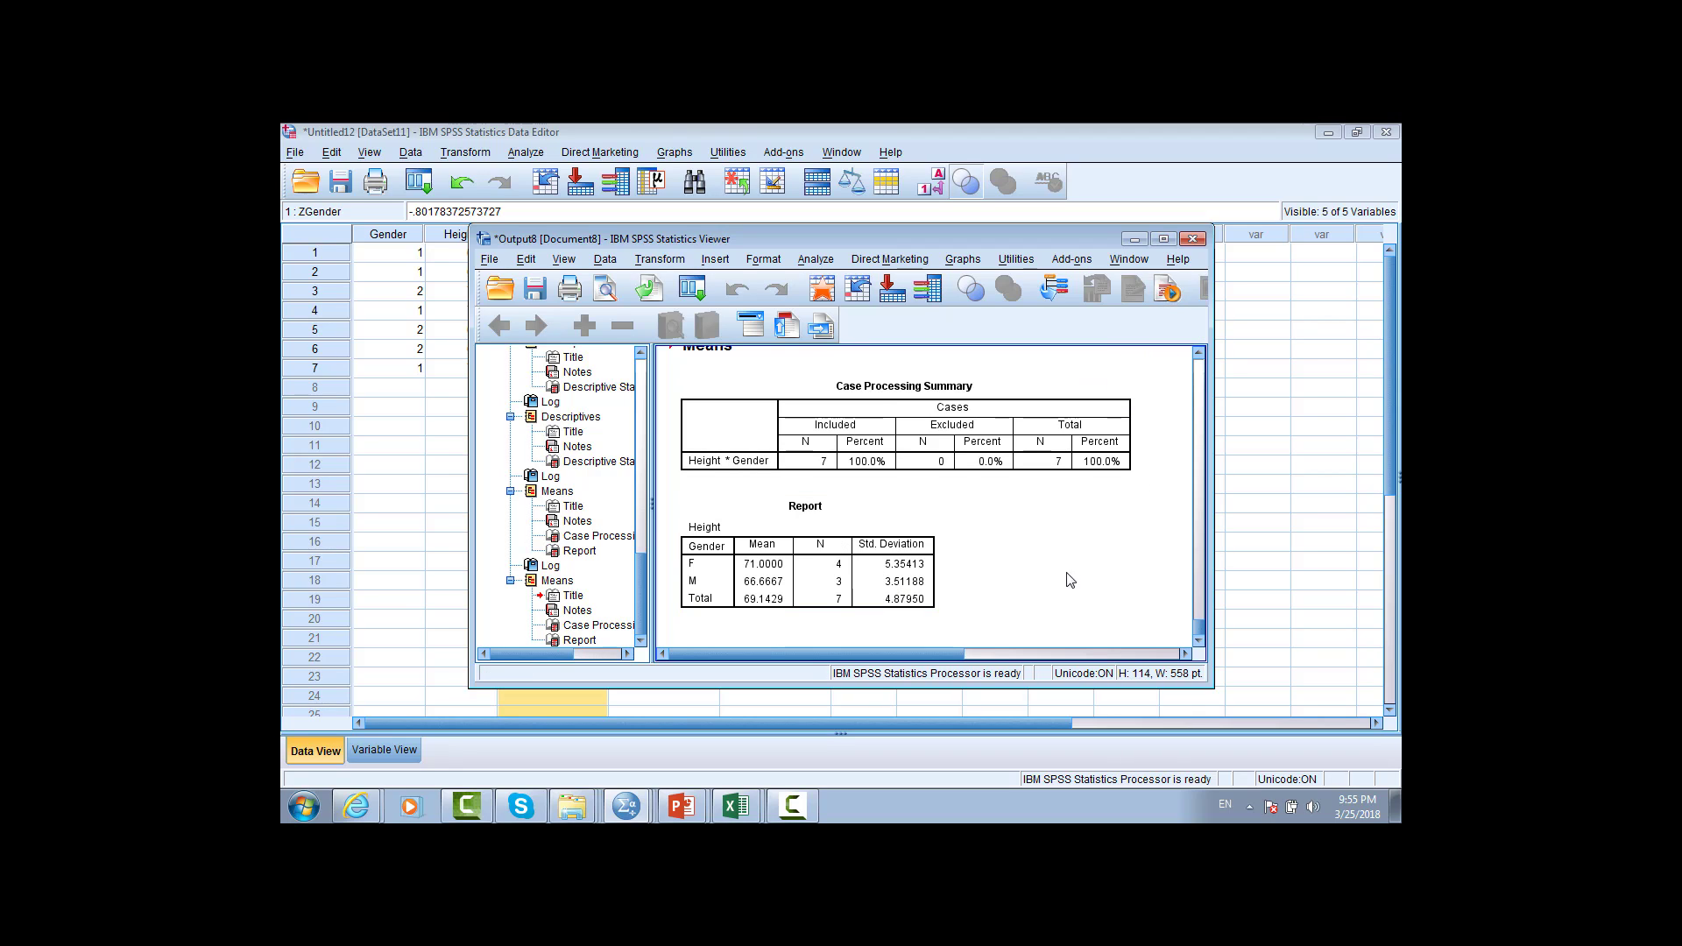
pyautogui.click(791, 806)
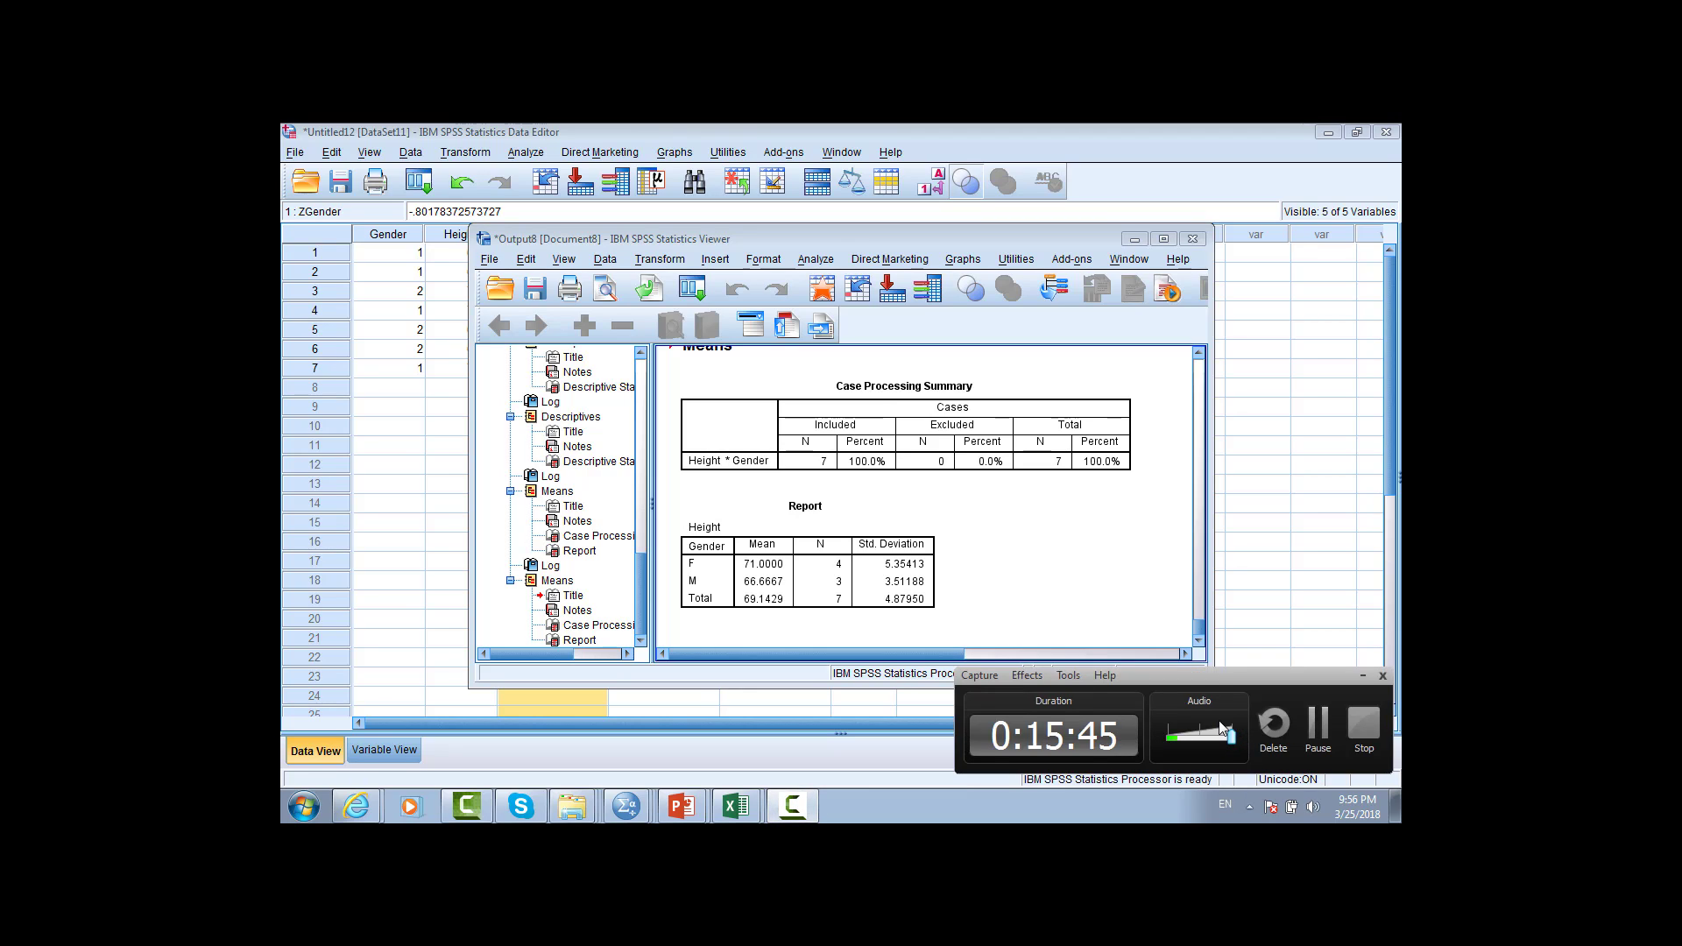
pyautogui.click(1317, 727)
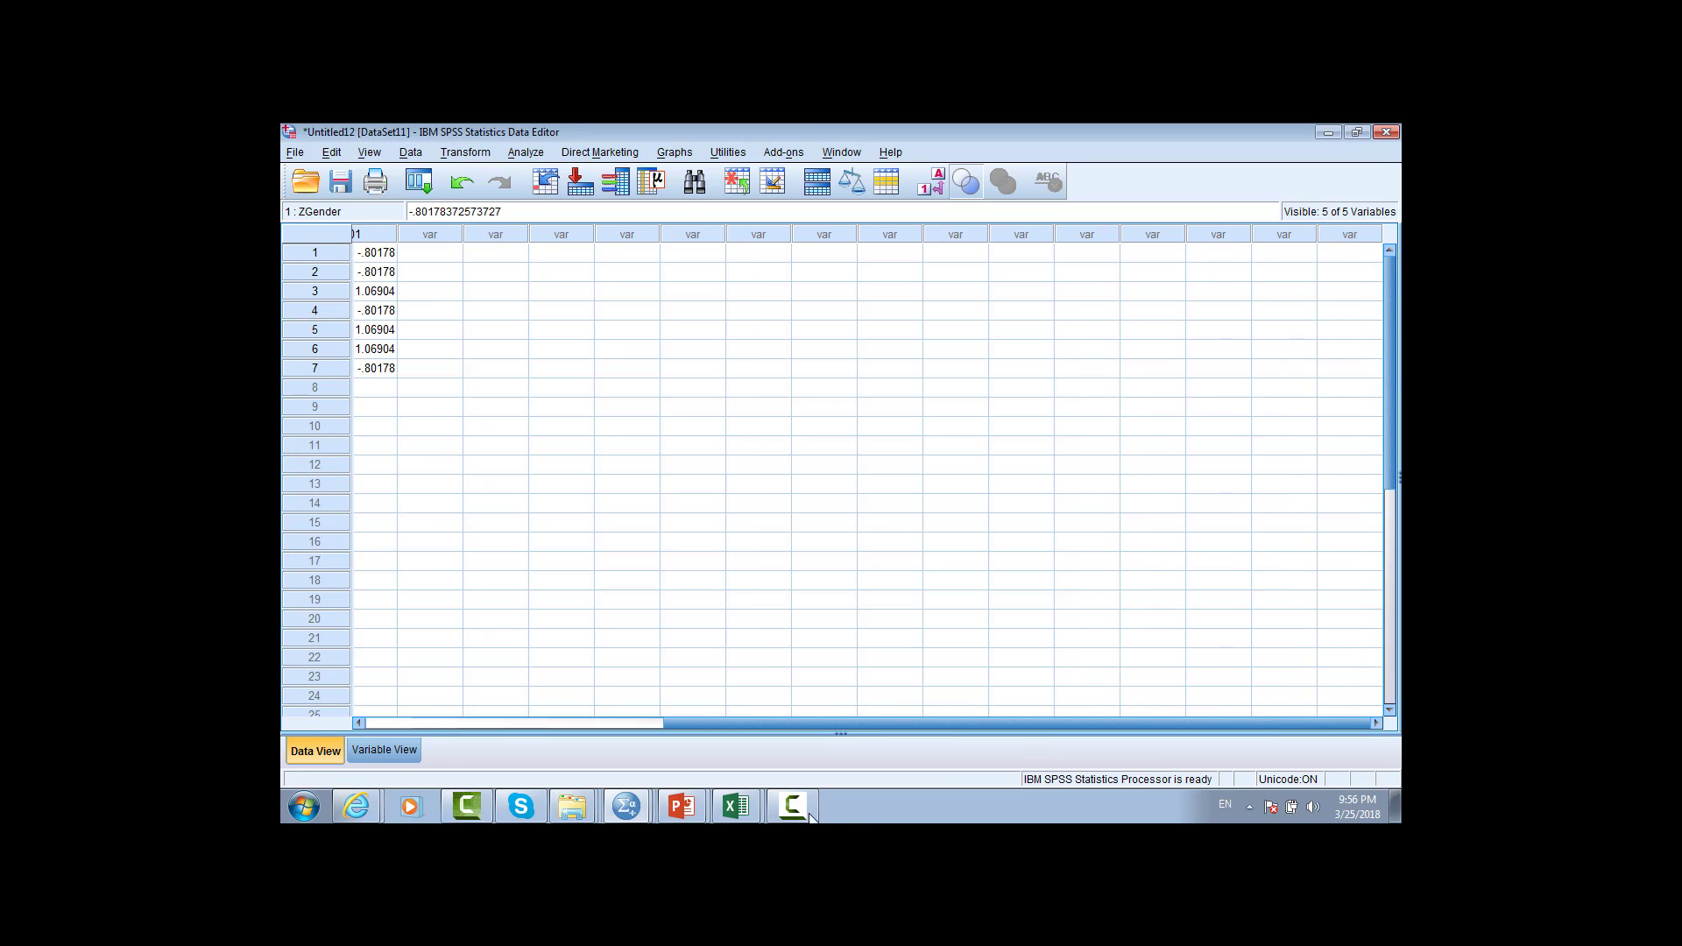
pyautogui.click(804, 813)
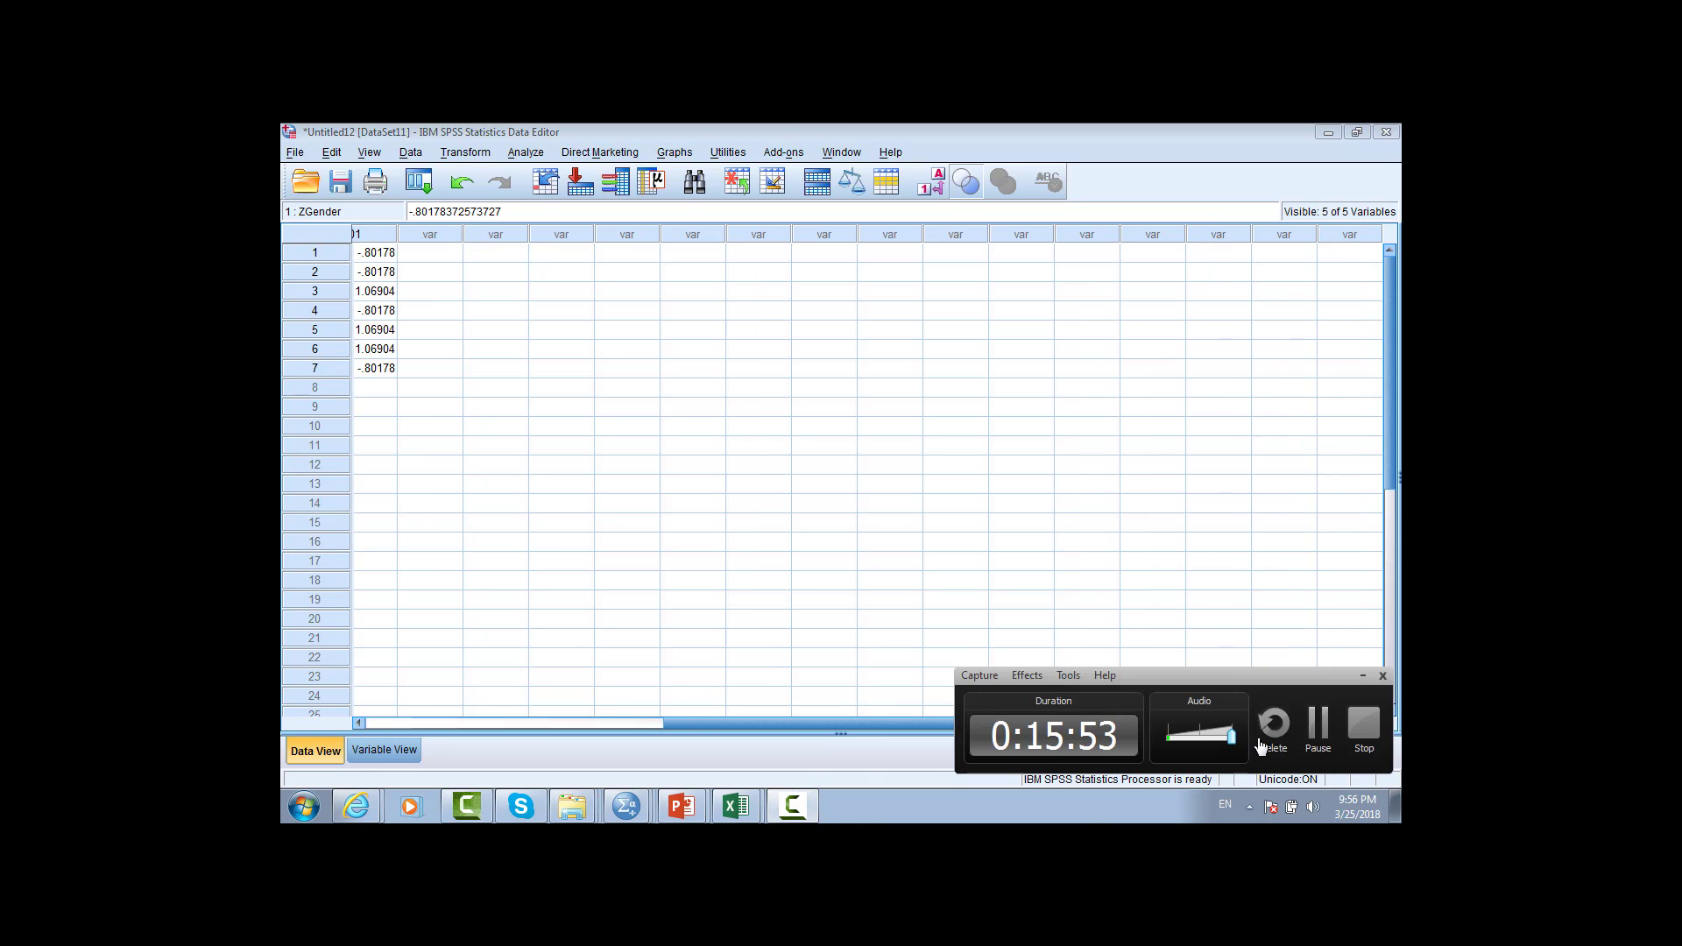